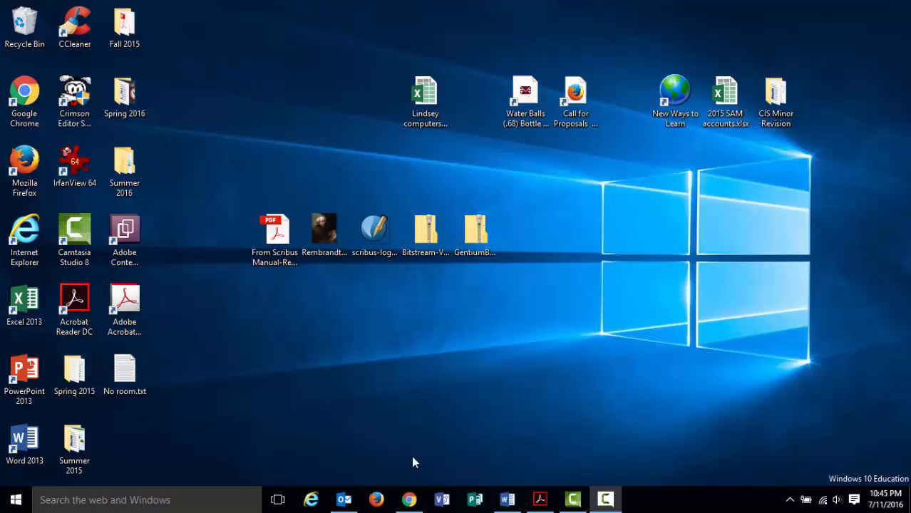
Show the Blackboard Scribus Orientation page, scroll to the fonts, then bring up the Scribus manual PDF.
{"action": "left_click", "coordinate": [409, 499]}
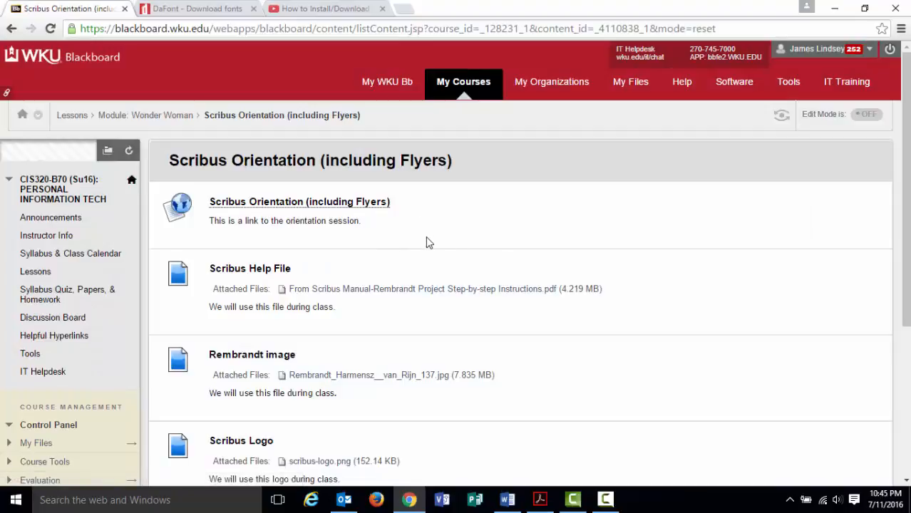
{"action": "scroll", "coordinate": [426, 236], "scroll_direction": "down", "scroll_amount": 1}
{"action": "scroll", "coordinate": [425, 243], "scroll_direction": "down", "scroll_amount": 1}
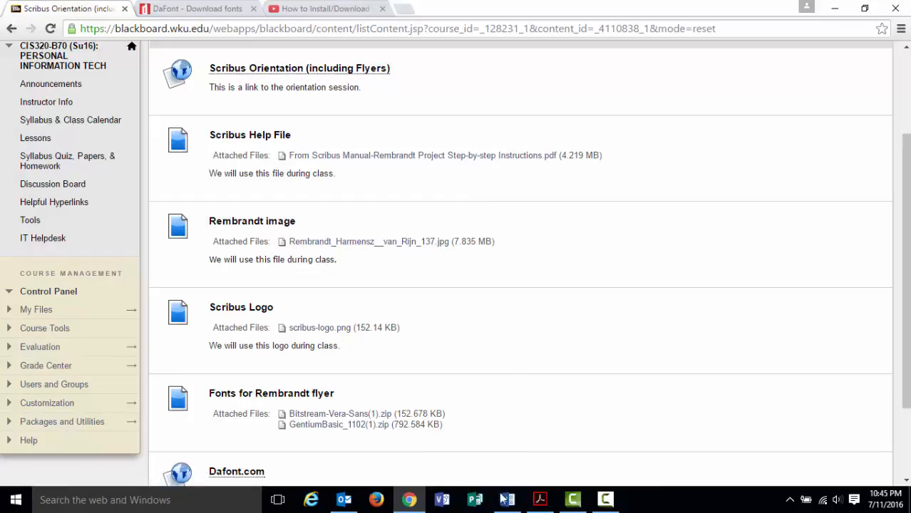
{"action": "left_click", "coordinate": [534, 501]}
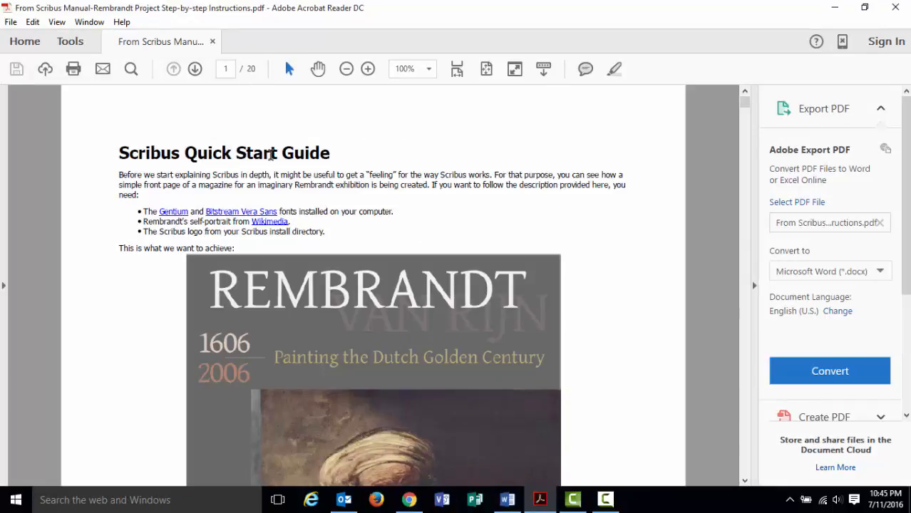
{"action": "scroll", "coordinate": [311, 285], "scroll_direction": "down", "scroll_amount": 5}
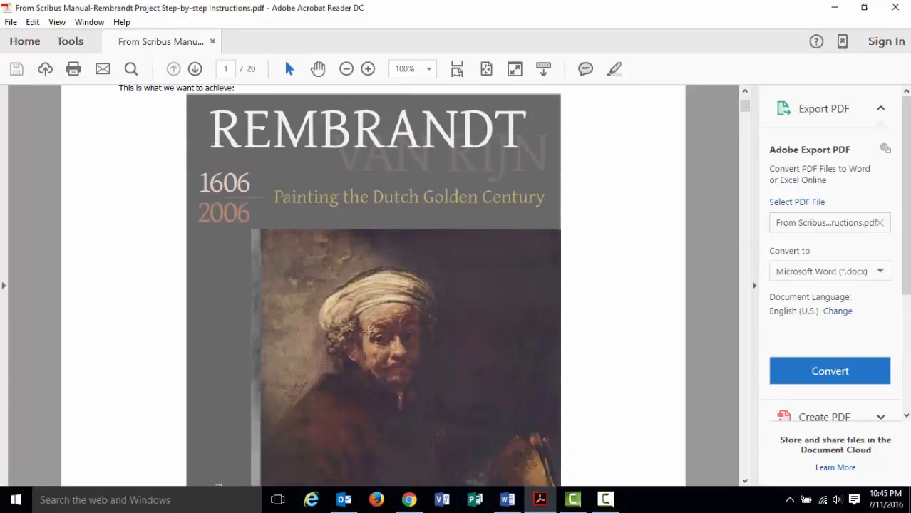
{"action": "scroll", "coordinate": [368, 331], "scroll_direction": "down", "scroll_amount": 5}
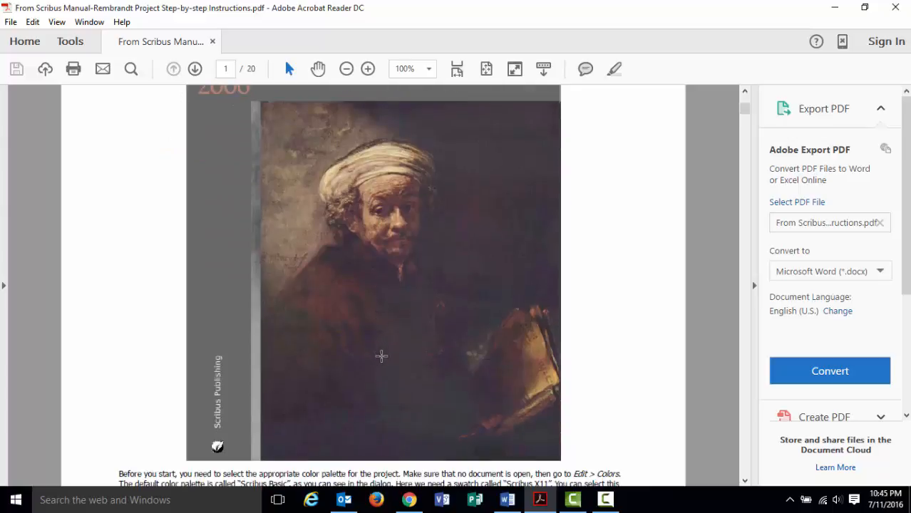
{"action": "scroll", "coordinate": [376, 350], "scroll_direction": "up", "scroll_amount": 2}
{"action": "scroll", "coordinate": [382, 357], "scroll_direction": "up", "scroll_amount": 1}
{"action": "scroll", "coordinate": [382, 352], "scroll_direction": "up", "scroll_amount": 2}
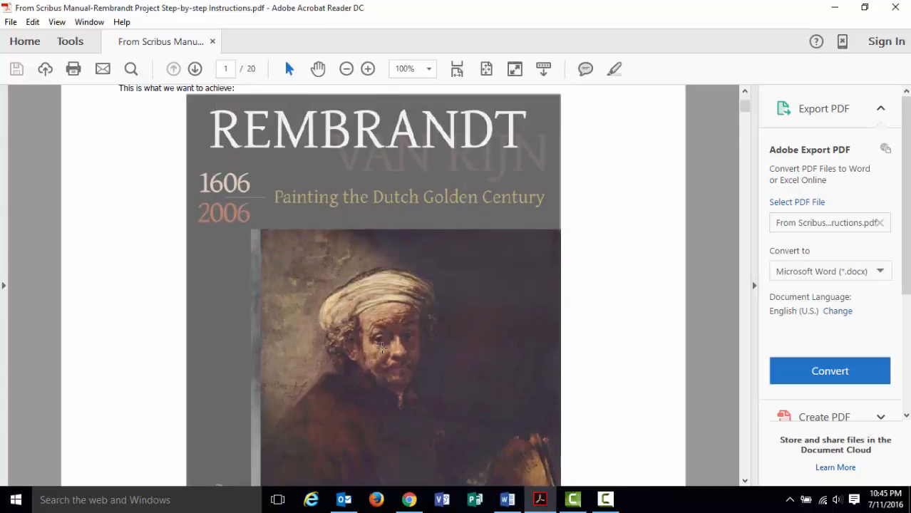
{"action": "scroll", "coordinate": [389, 347], "scroll_direction": "down", "scroll_amount": 1}
{"action": "scroll", "coordinate": [358, 237], "scroll_direction": "down", "scroll_amount": 4}
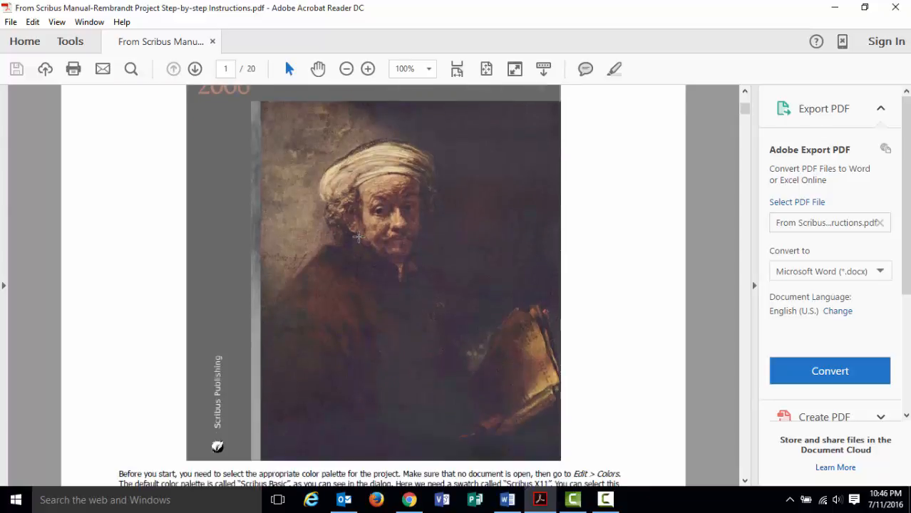
{"action": "scroll", "coordinate": [367, 252], "scroll_direction": "up", "scroll_amount": 4}
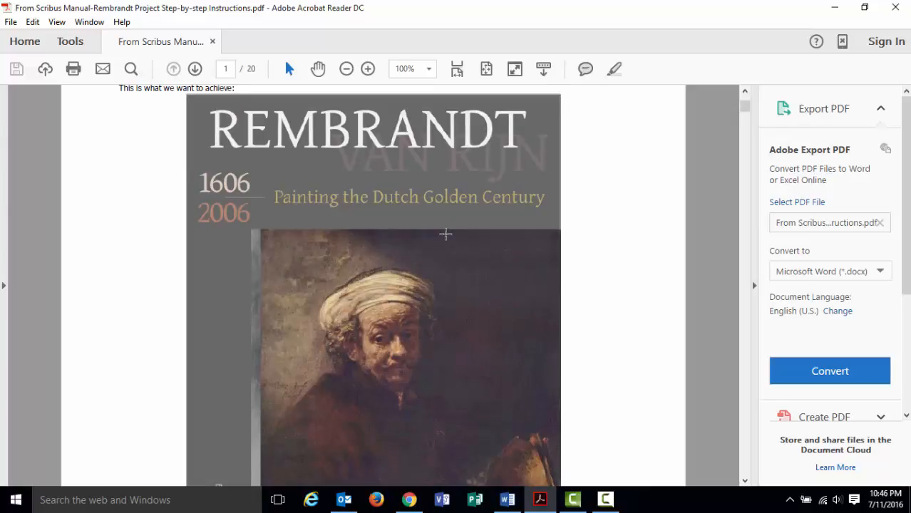
{"action": "scroll", "coordinate": [479, 234], "scroll_direction": "up", "scroll_amount": 3}
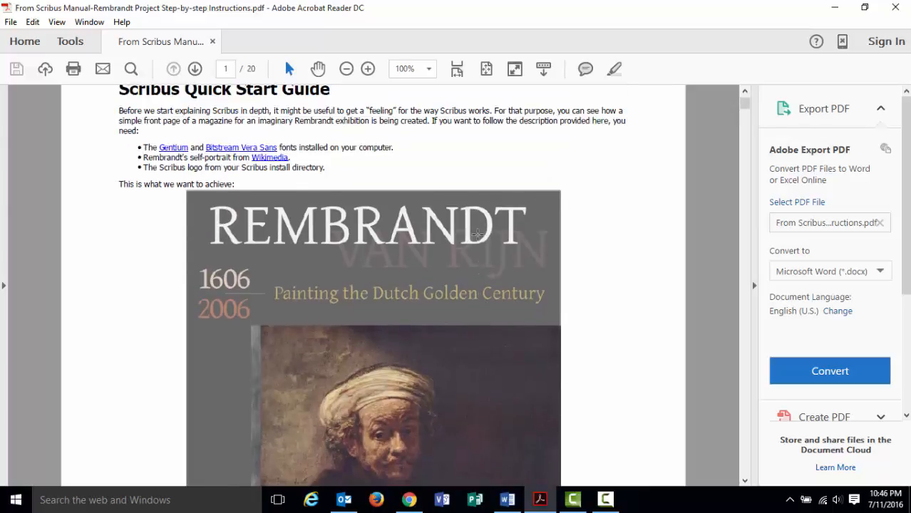
{"action": "scroll", "coordinate": [476, 233], "scroll_direction": "up", "scroll_amount": 2}
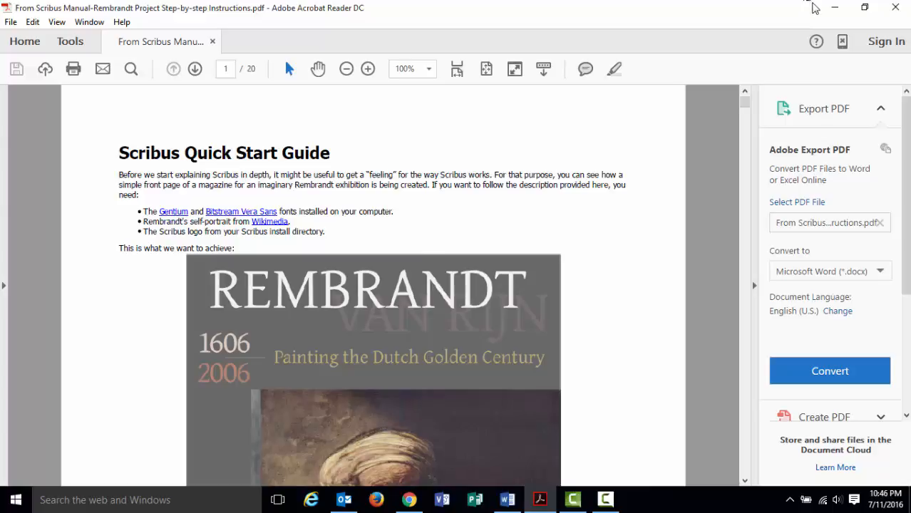
{"action": "left_click", "coordinate": [837, 9]}
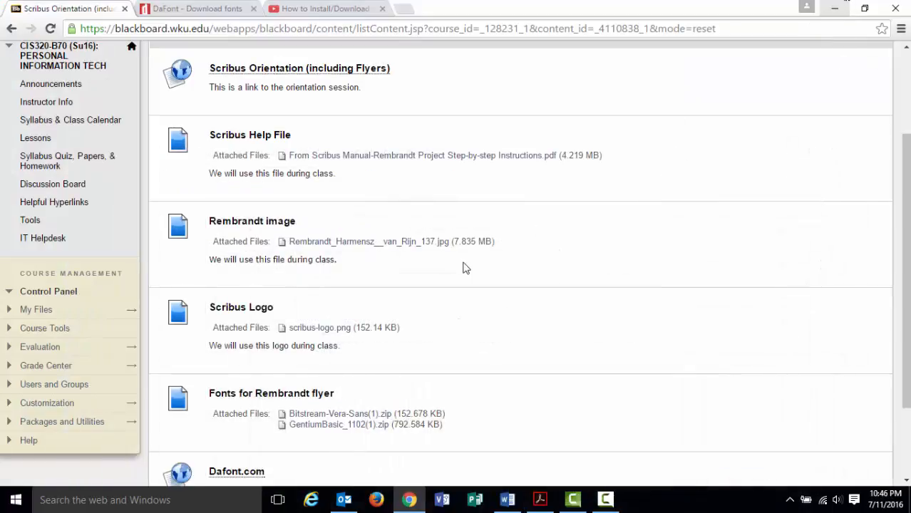
{"action": "scroll", "coordinate": [437, 258], "scroll_direction": "down", "scroll_amount": 1}
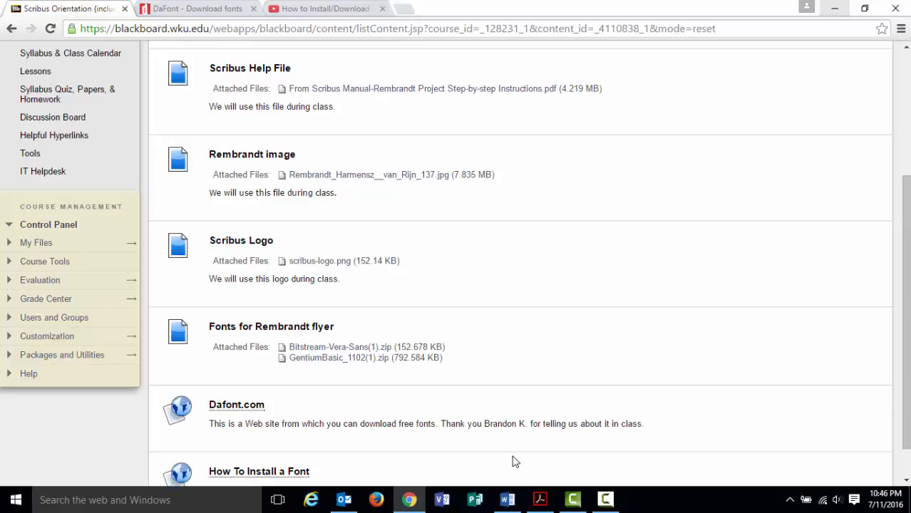
{"action": "left_click", "coordinate": [540, 499]}
{"action": "scroll", "coordinate": [499, 397], "scroll_direction": "down", "scroll_amount": 3}
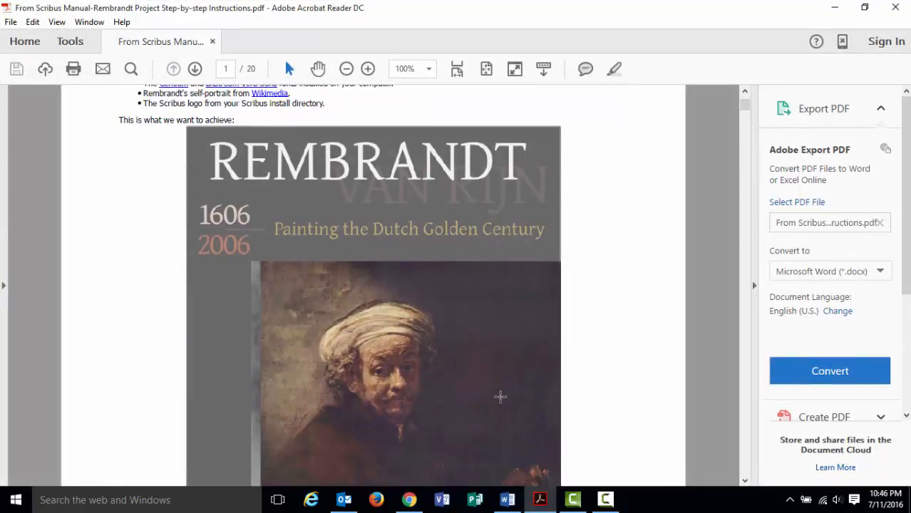
Scroll through the PDF's cover example, then minimize Acrobat to return to the Blackboard page.
{"action": "scroll", "coordinate": [499, 396], "scroll_direction": "down", "scroll_amount": 1}
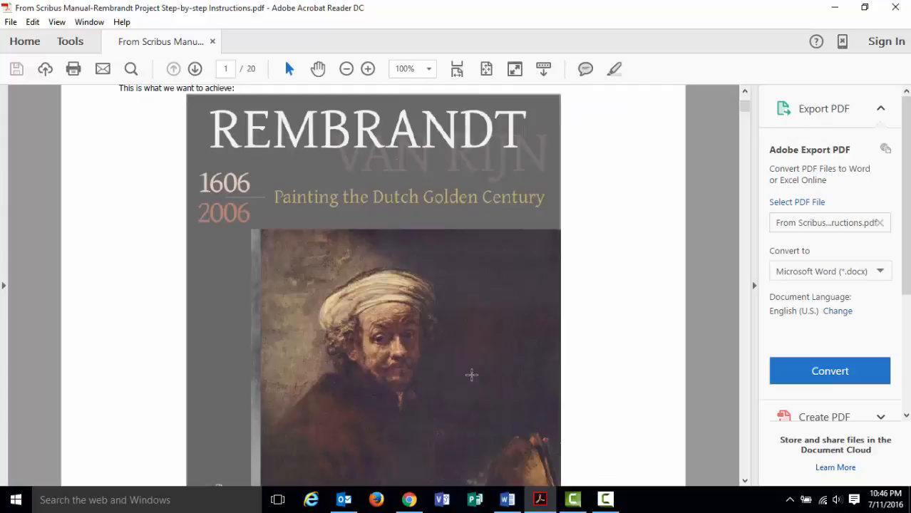
{"action": "scroll", "coordinate": [469, 367], "scroll_direction": "down", "scroll_amount": 1}
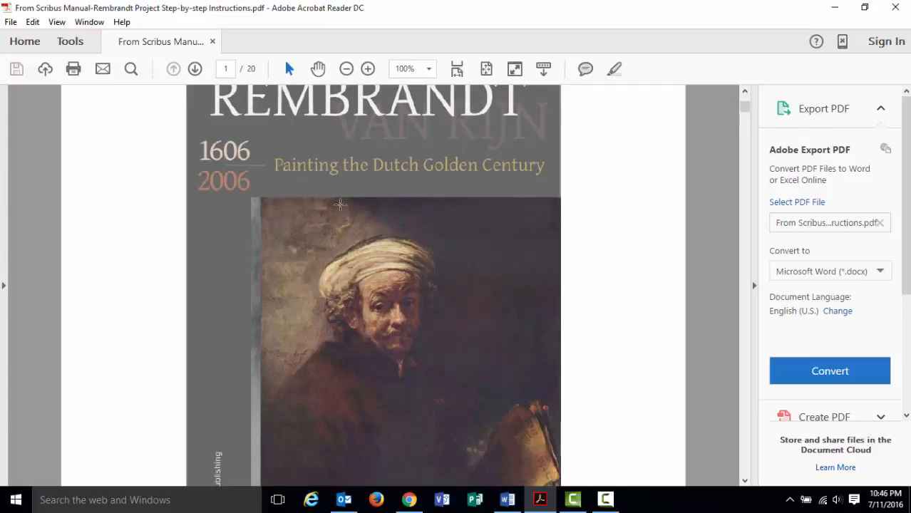
{"action": "scroll", "coordinate": [428, 302], "scroll_direction": "down", "scroll_amount": 1}
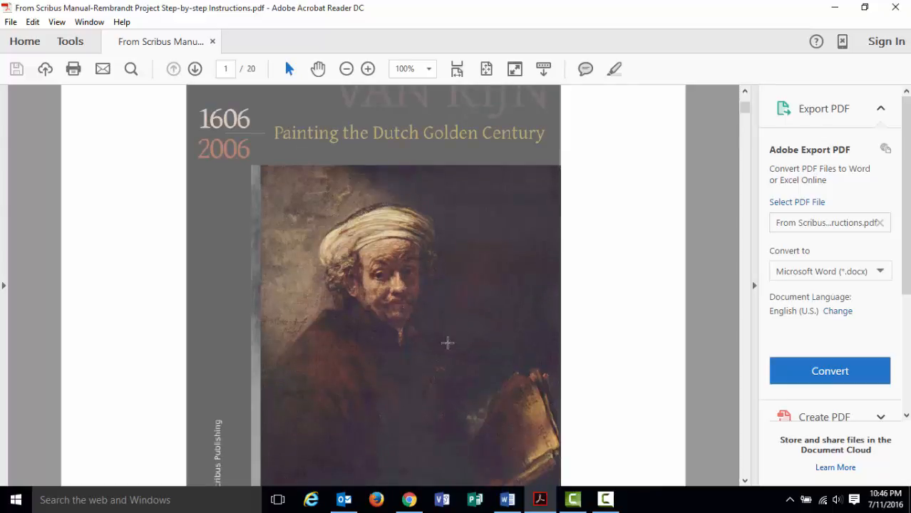
{"action": "left_click", "coordinate": [538, 501]}
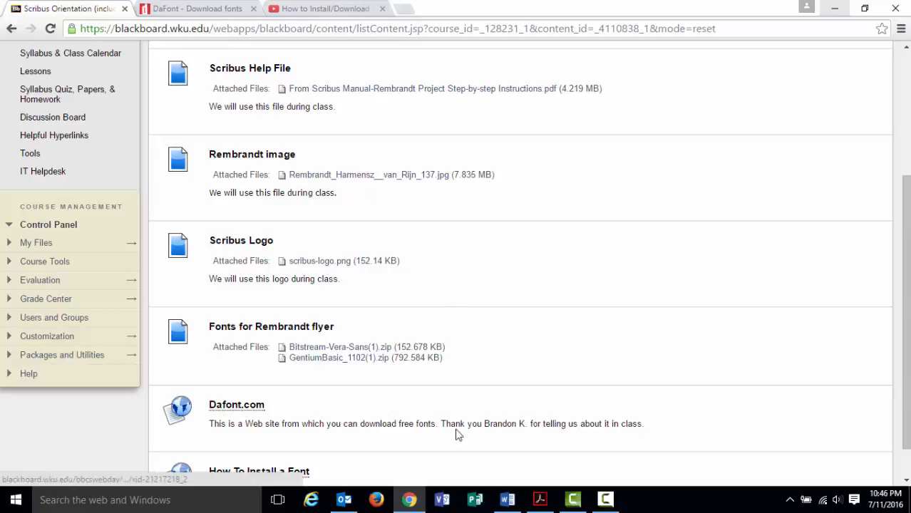
{"action": "left_click", "coordinate": [539, 499]}
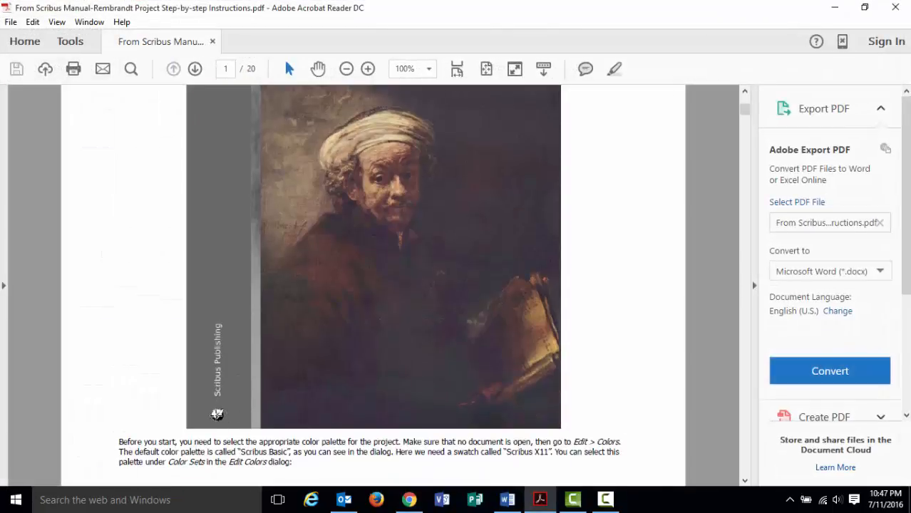
{"action": "left_click", "coordinate": [533, 498]}
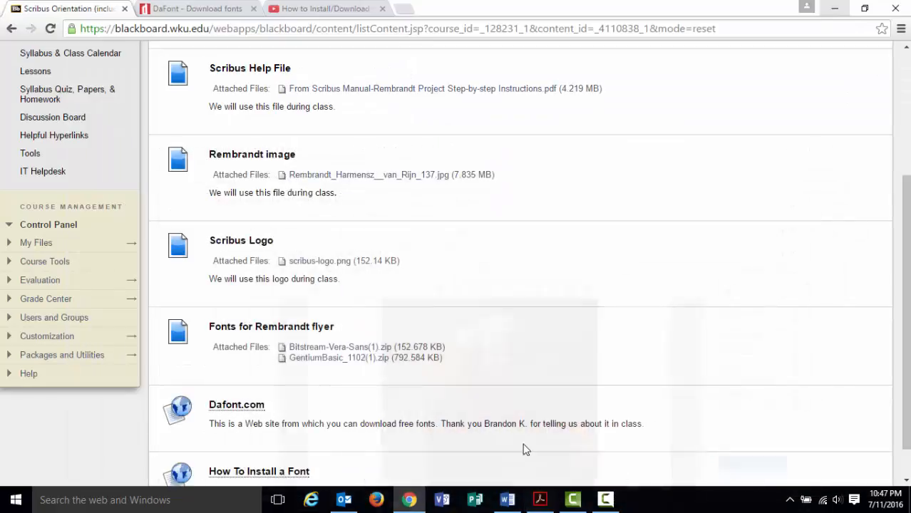
{"action": "scroll", "coordinate": [396, 320], "scroll_direction": "down", "scroll_amount": 1}
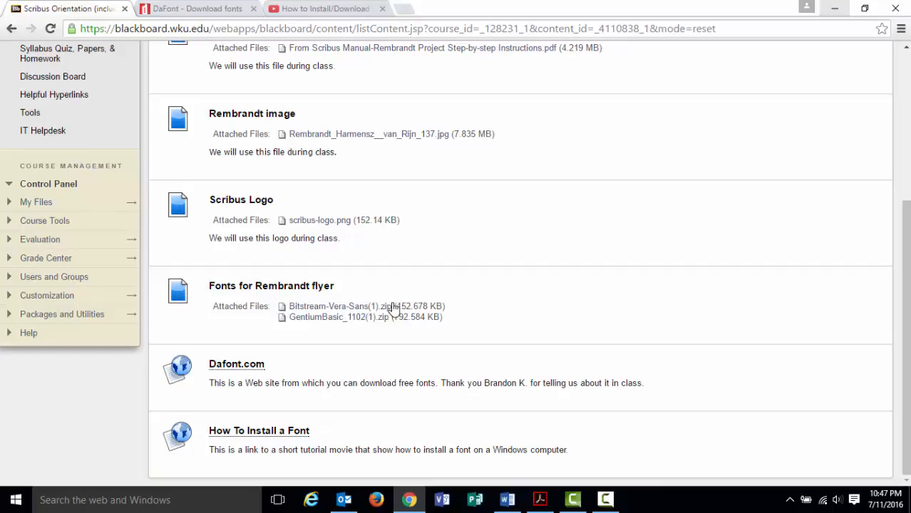
{"action": "left_click", "coordinate": [539, 499]}
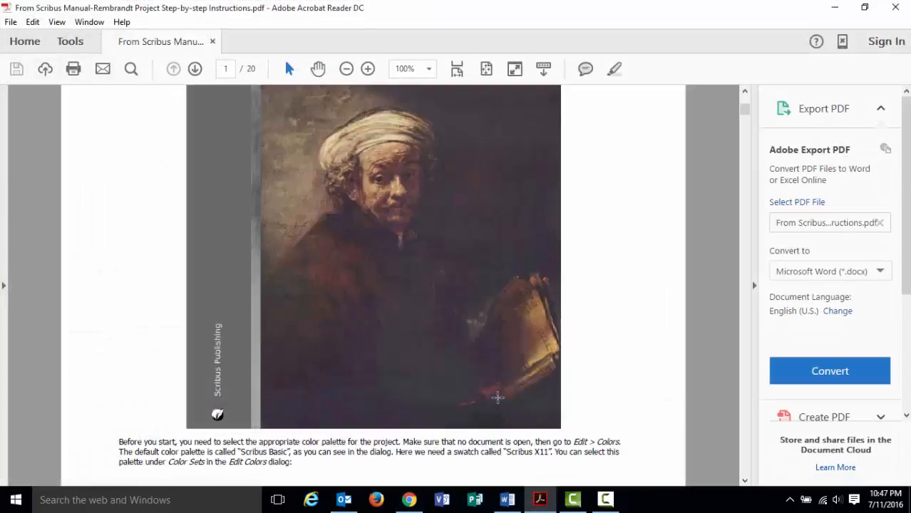
{"action": "scroll", "coordinate": [465, 365], "scroll_direction": "up", "scroll_amount": 10}
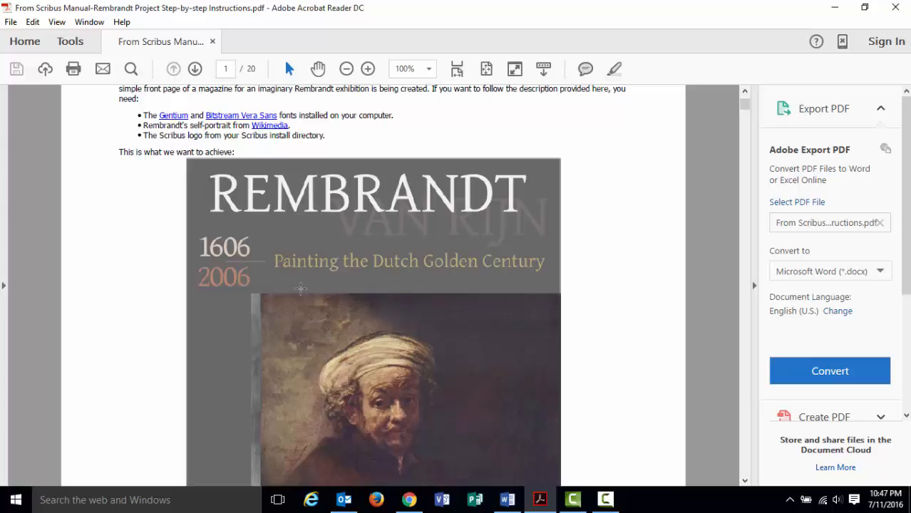
{"action": "left_click", "coordinate": [539, 500]}
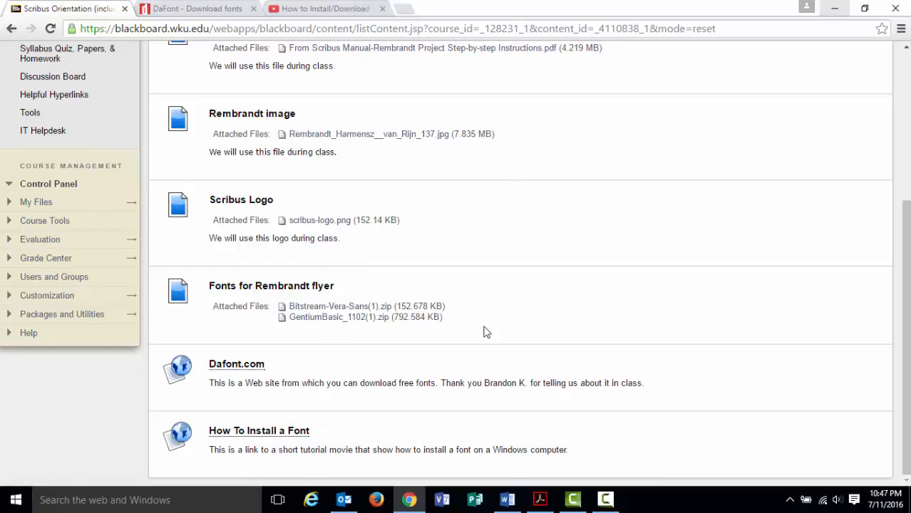
{"action": "left_click", "coordinate": [265, 372]}
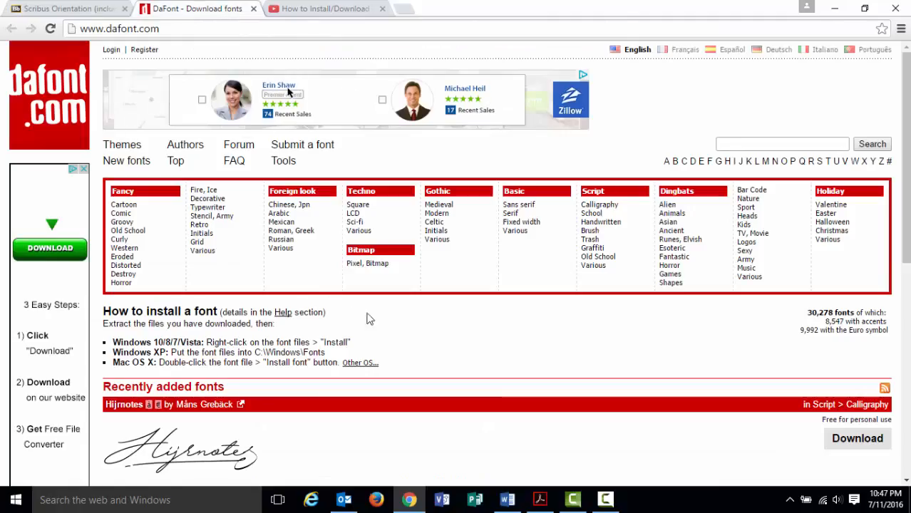
{"action": "scroll", "coordinate": [426, 339], "scroll_direction": "down", "scroll_amount": 2}
{"action": "scroll", "coordinate": [425, 339], "scroll_direction": "down", "scroll_amount": 1}
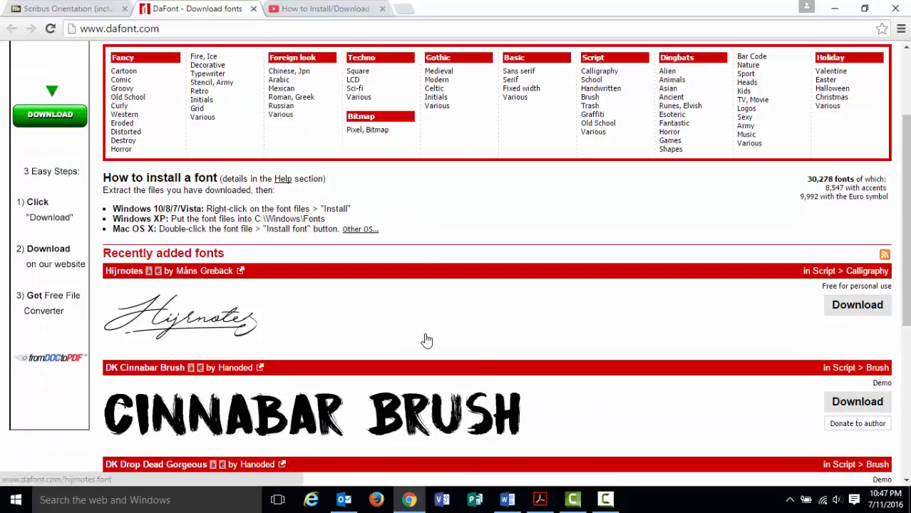
{"action": "scroll", "coordinate": [425, 340], "scroll_direction": "up", "scroll_amount": 3}
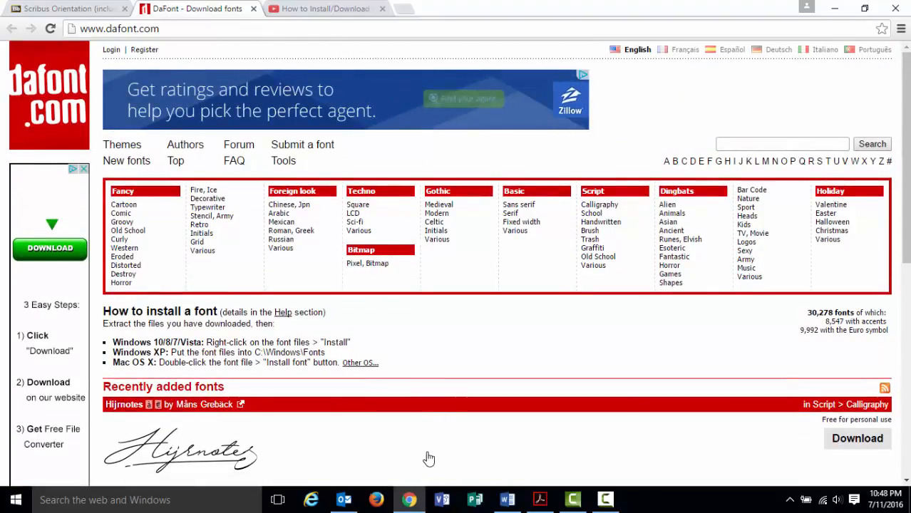
{"action": "left_click", "coordinate": [69, 10]}
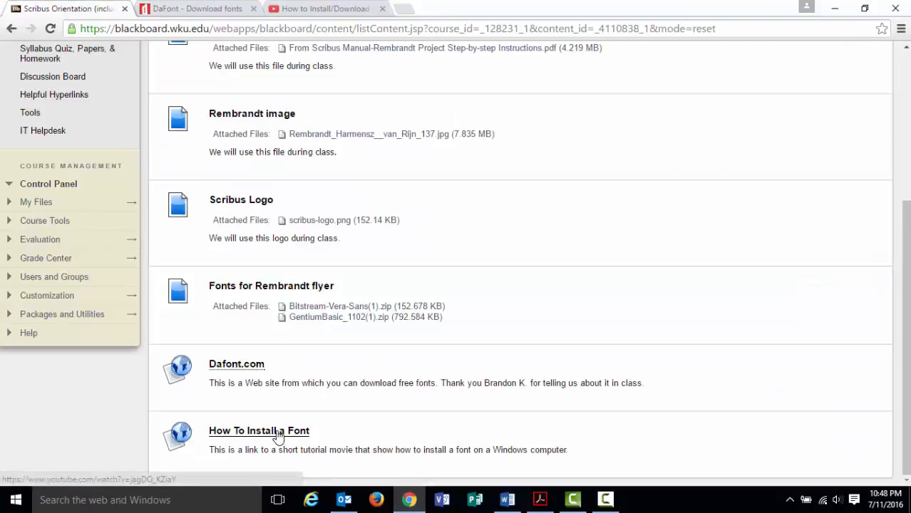
Open the 'How to Install/Download Custom Fonts' video, then go back through DaFont to the Scribus Orientation page.
{"action": "left_click", "coordinate": [255, 436]}
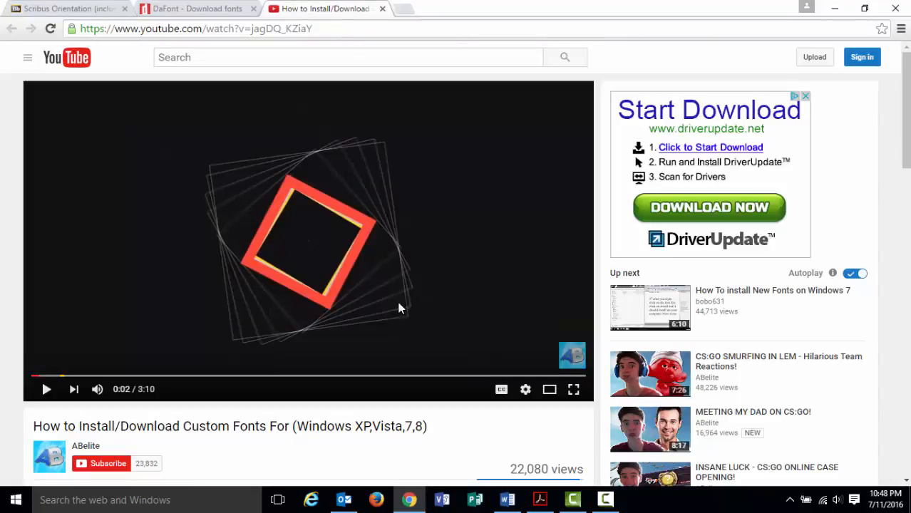
{"action": "scroll", "coordinate": [343, 327], "scroll_direction": "down", "scroll_amount": 1}
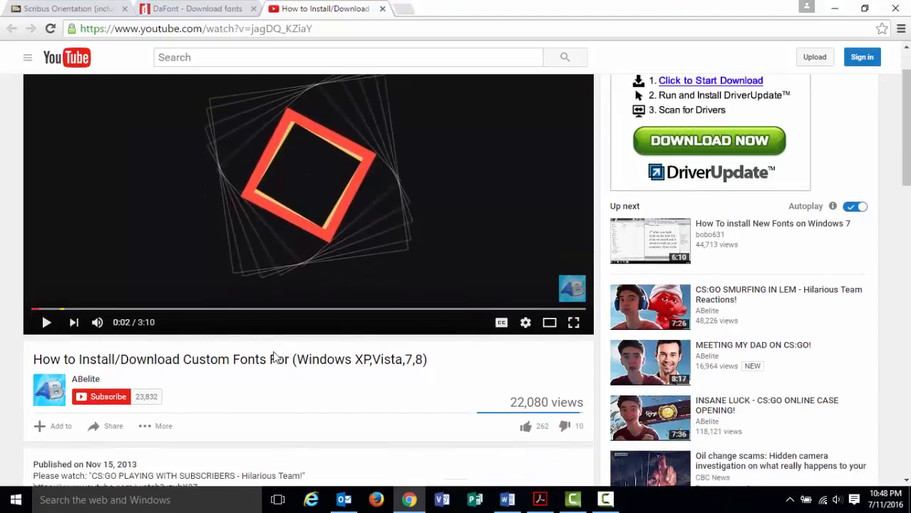
{"action": "scroll", "coordinate": [381, 349], "scroll_direction": "up", "scroll_amount": 1}
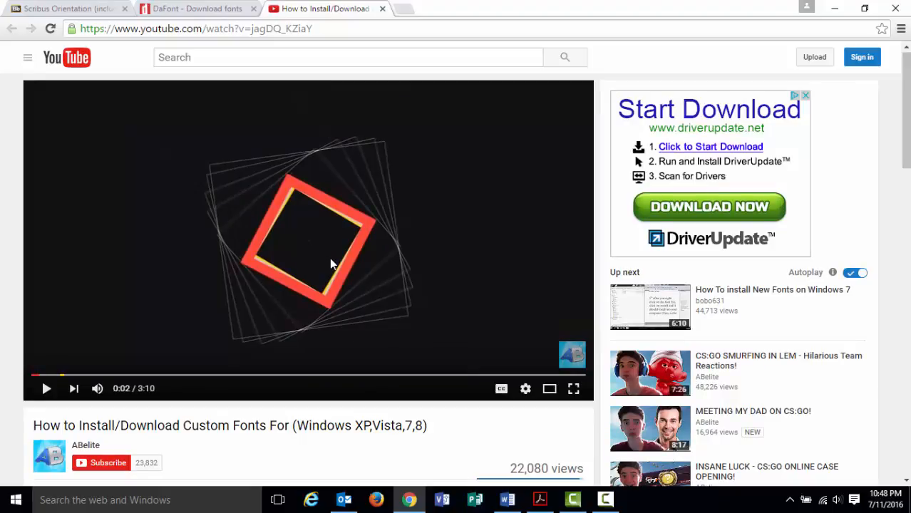
{"action": "left_click", "coordinate": [226, 7]}
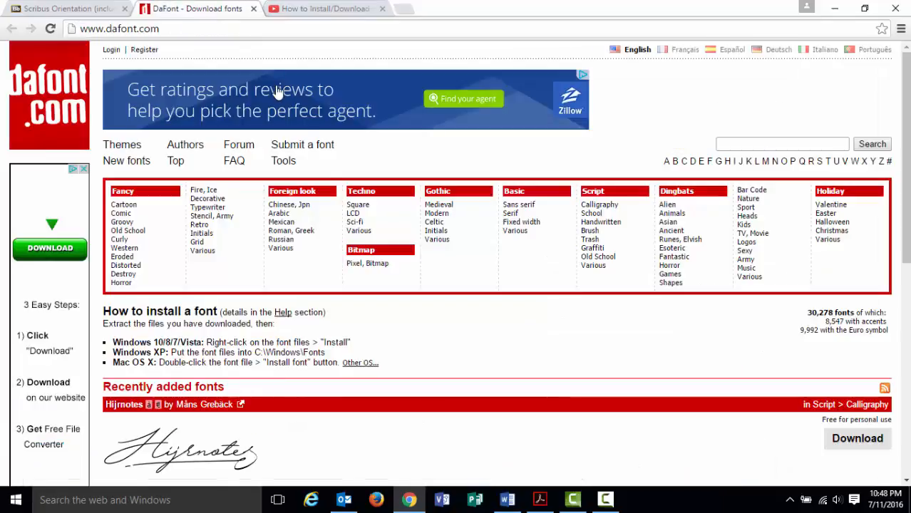
{"action": "left_click", "coordinate": [71, 8]}
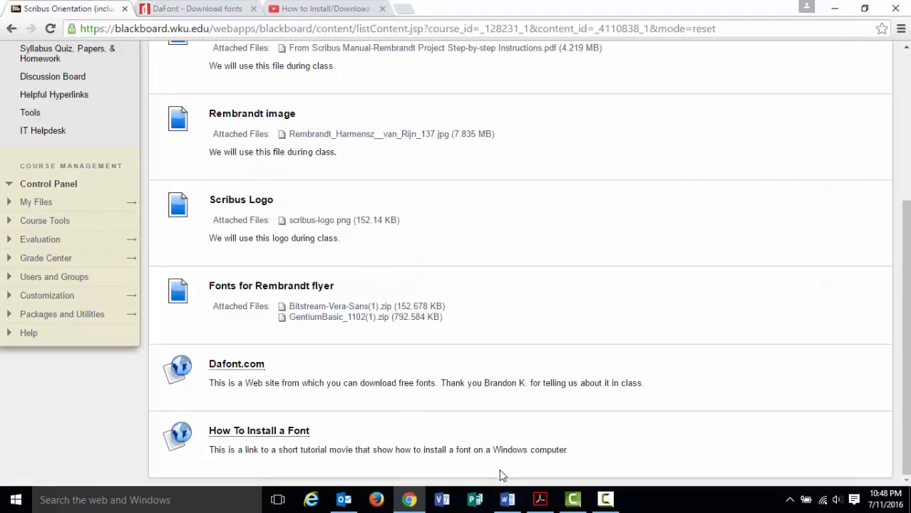
Review the Rembrandt instructions PDF, then minimize Acrobat and Chrome to reveal the desktop files.
{"action": "left_click", "coordinate": [539, 499]}
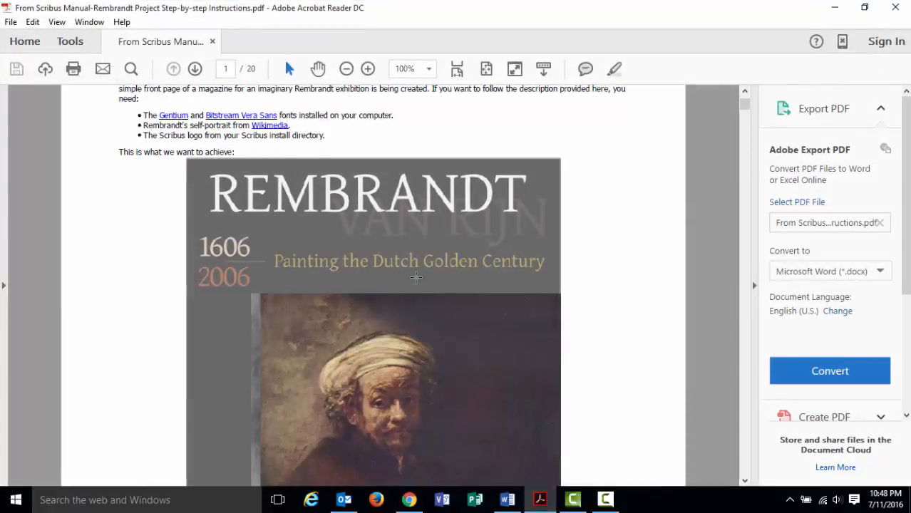
{"action": "scroll", "coordinate": [378, 237], "scroll_direction": "up", "scroll_amount": 1}
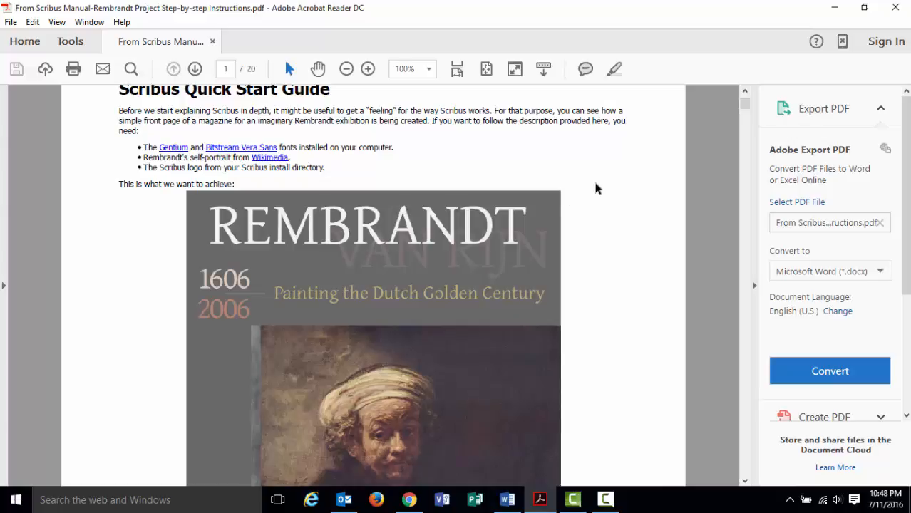
{"action": "left_click", "coordinate": [833, 8]}
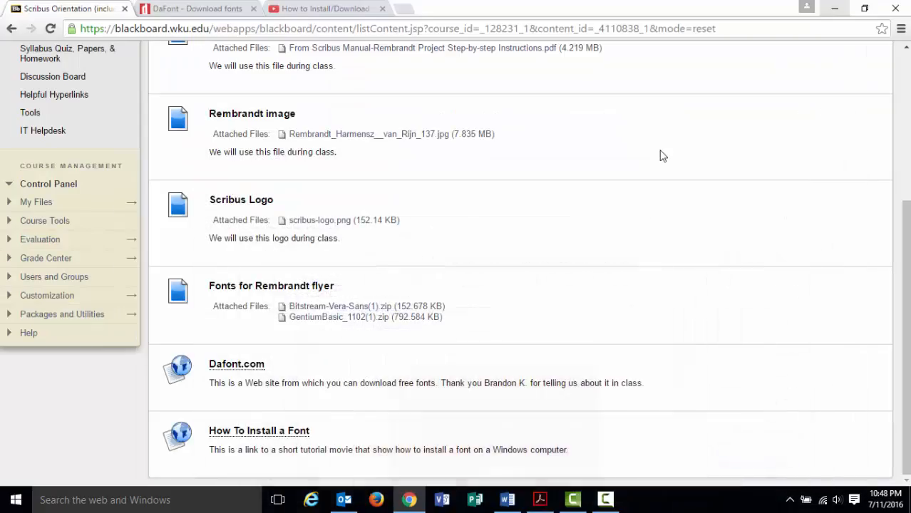
{"action": "scroll", "coordinate": [601, 199], "scroll_direction": "up", "scroll_amount": 4}
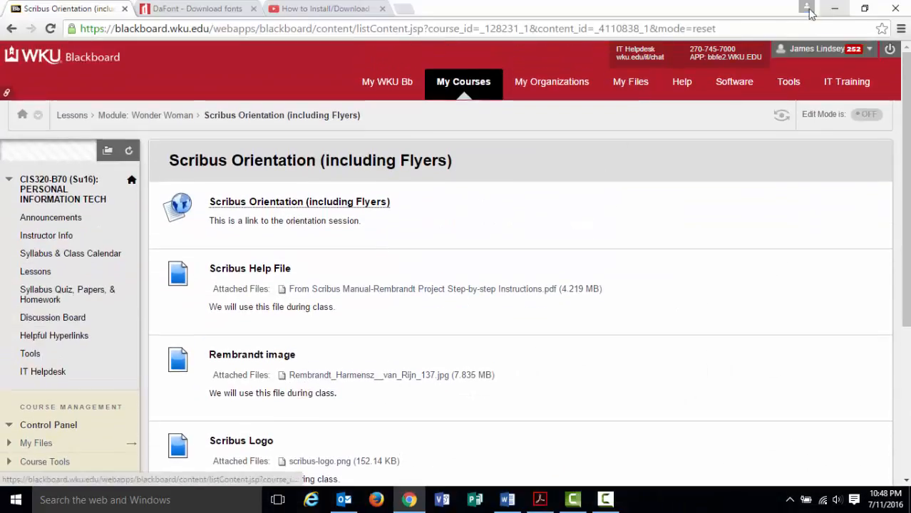
{"action": "left_click", "coordinate": [836, 8]}
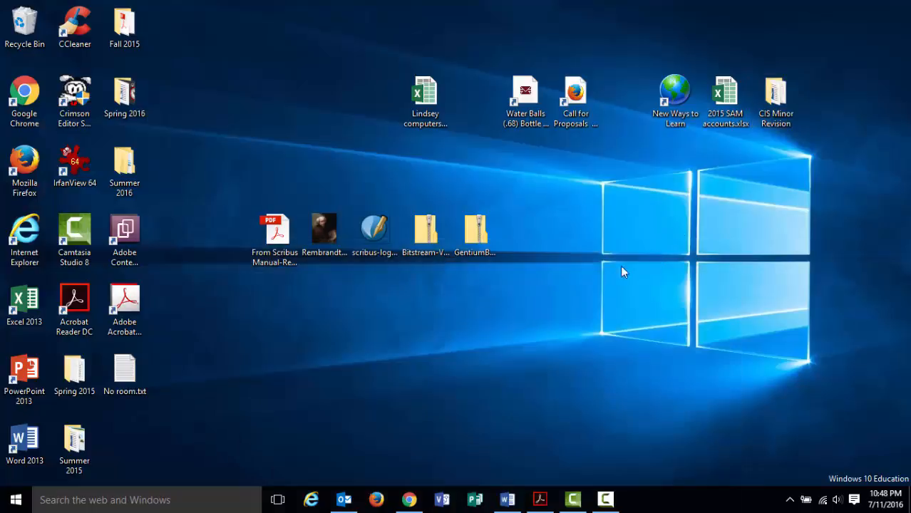
Check the Bitstream-Vera-Sans and GentiumBasic font zips on the desktop, then return to the browser.
{"action": "left_click", "coordinate": [415, 251]}
{"action": "left_click", "coordinate": [479, 250]}
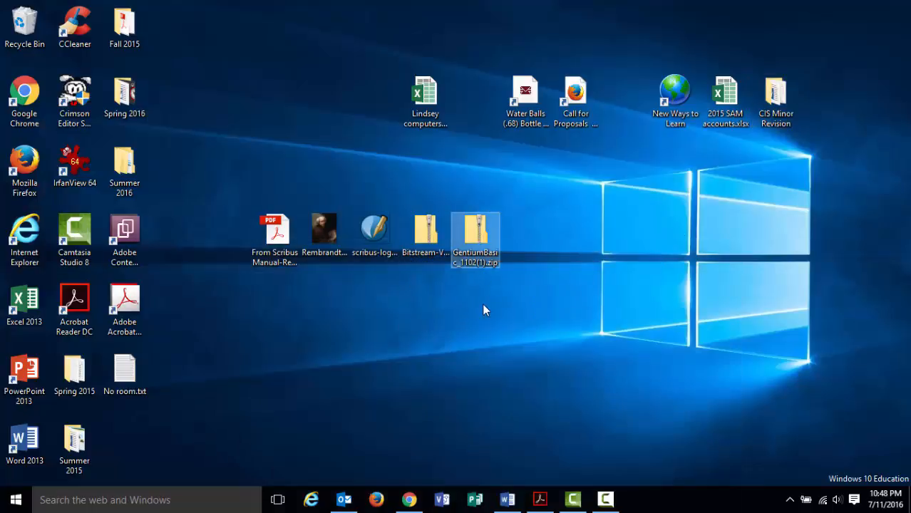
{"action": "left_click", "coordinate": [426, 246]}
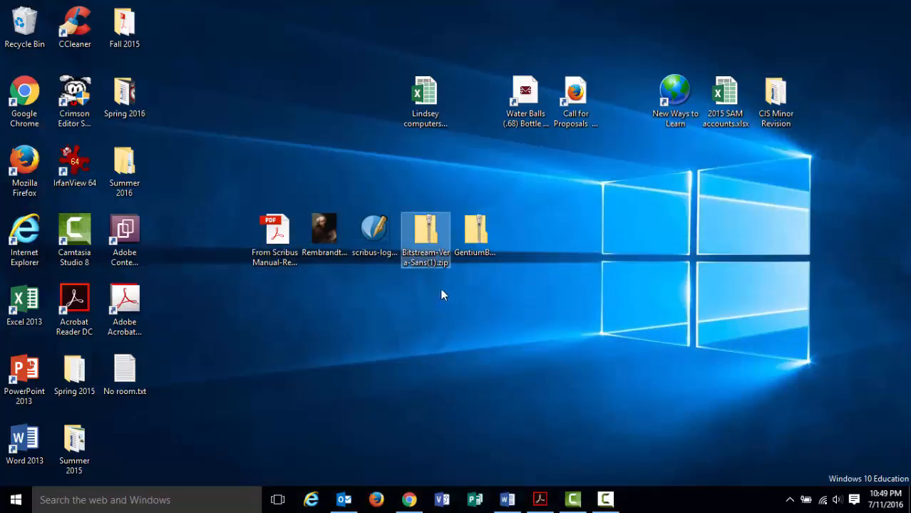
{"action": "left_click", "coordinate": [468, 252]}
{"action": "left_click", "coordinate": [436, 243]}
{"action": "left_click", "coordinate": [465, 255], "text": "ctrl"}
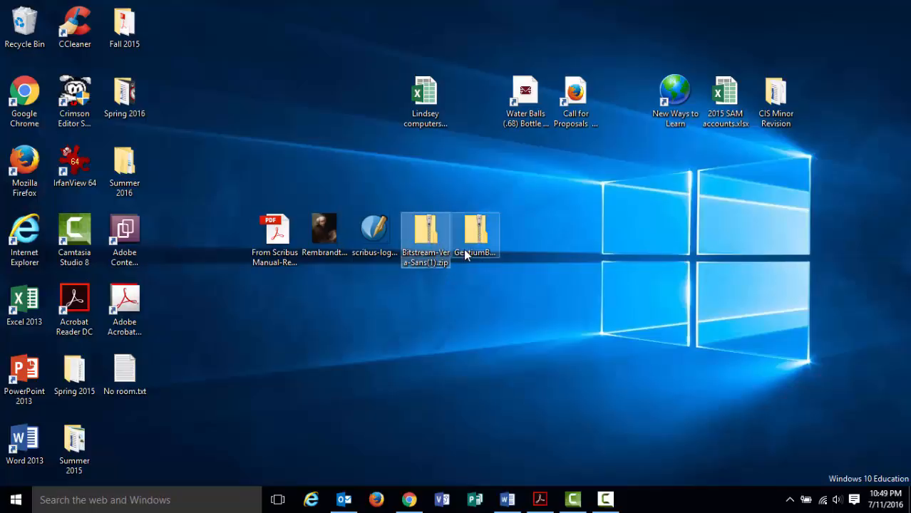
{"action": "left_click", "coordinate": [464, 254], "text": "ctrl"}
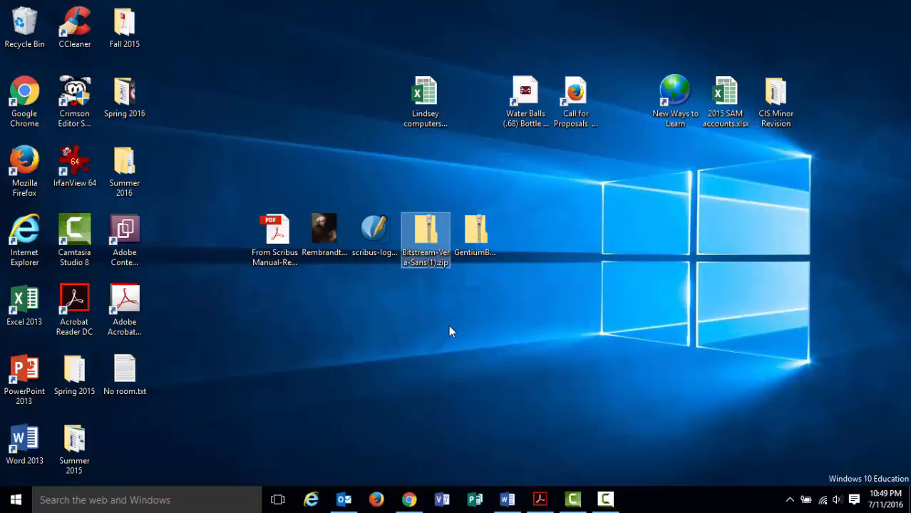
{"action": "left_click", "coordinate": [467, 245]}
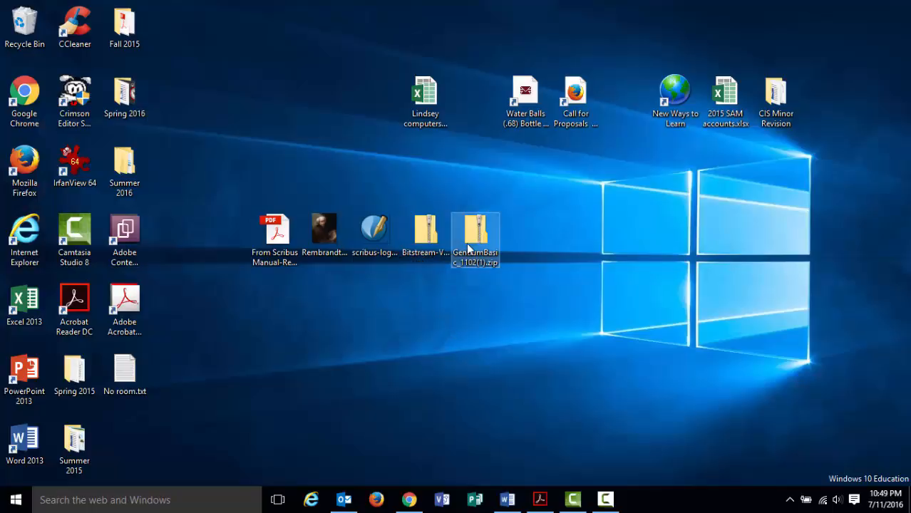
{"action": "left_click", "coordinate": [419, 256]}
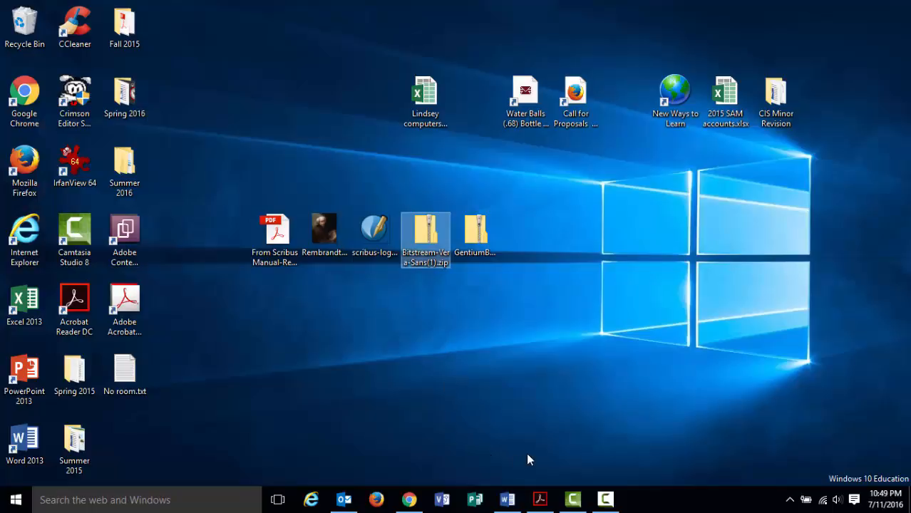
{"action": "left_click", "coordinate": [408, 500]}
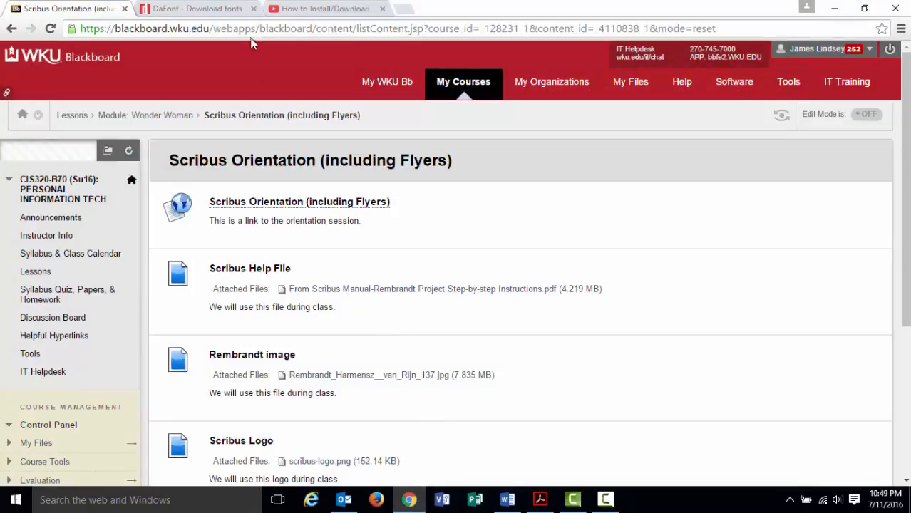
Download the Drop Dead Gorgeous font zip from DaFont's recently added fonts, then minimize Chrome.
{"action": "left_click", "coordinate": [235, 8]}
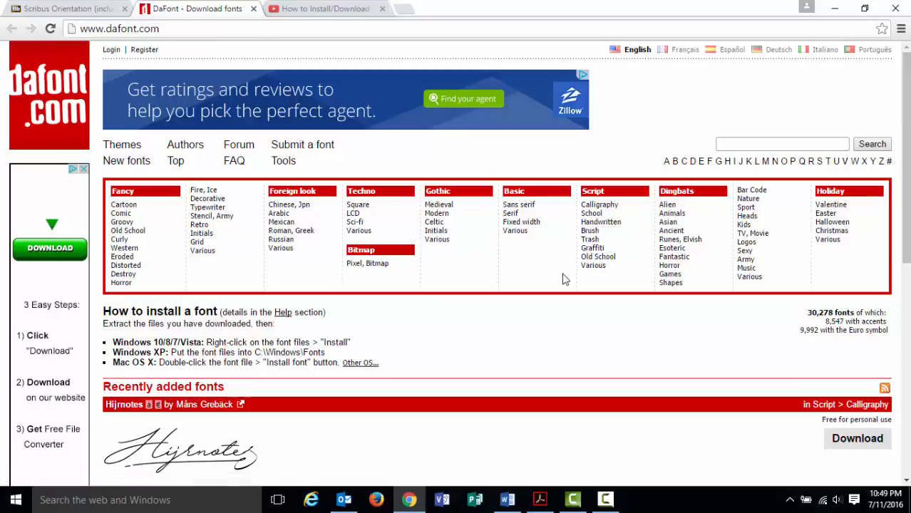
{"action": "scroll", "coordinate": [451, 317], "scroll_direction": "down", "scroll_amount": 2}
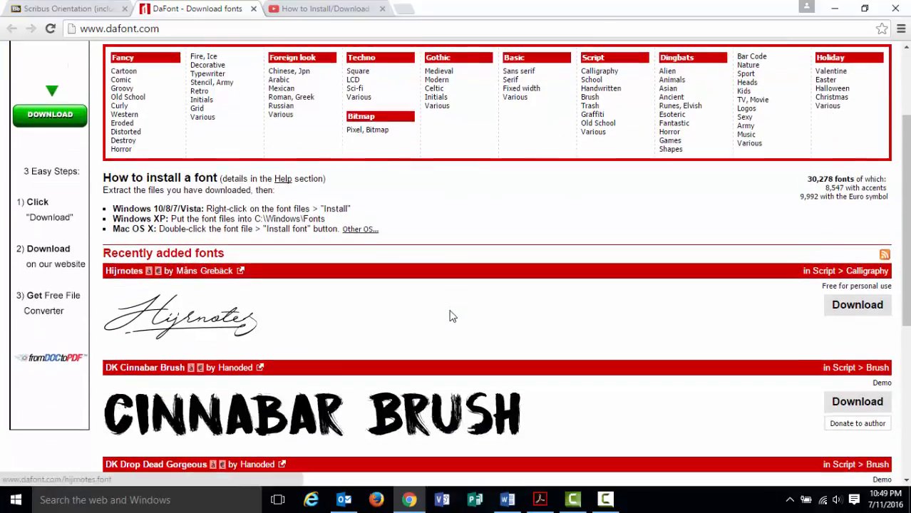
{"action": "scroll", "coordinate": [451, 317], "scroll_direction": "down", "scroll_amount": 1}
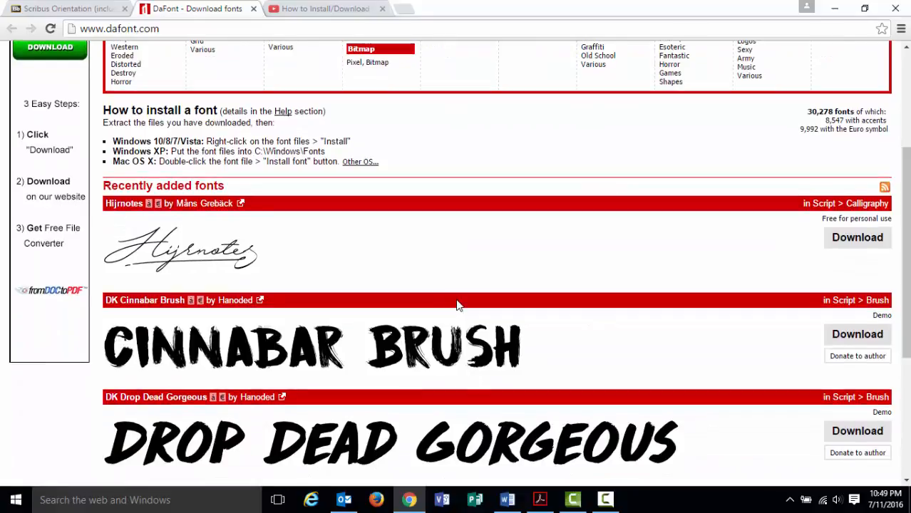
{"action": "scroll", "coordinate": [457, 305], "scroll_direction": "down", "scroll_amount": 2}
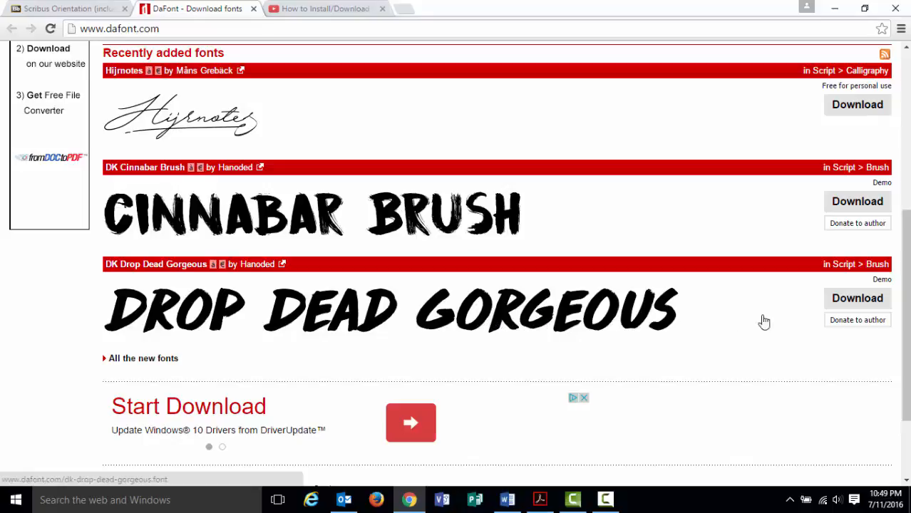
{"action": "left_click", "coordinate": [848, 303]}
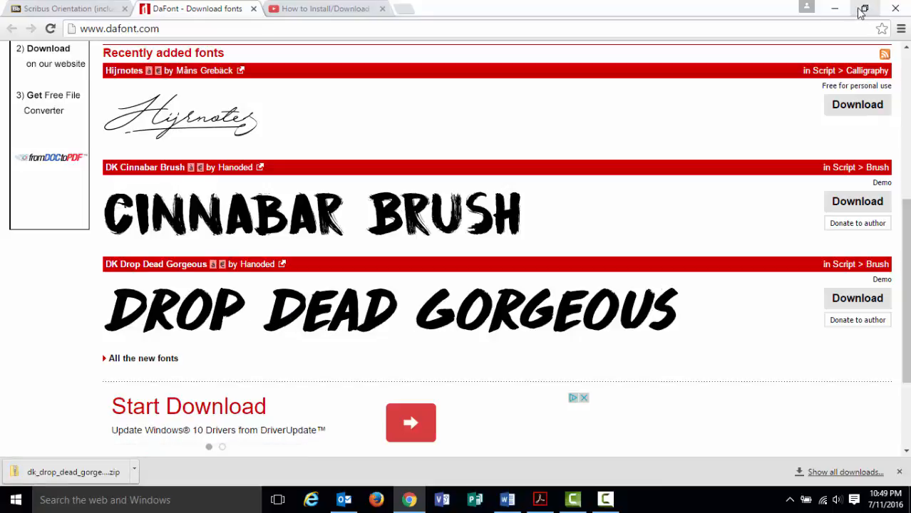
{"action": "left_click", "coordinate": [835, 8]}
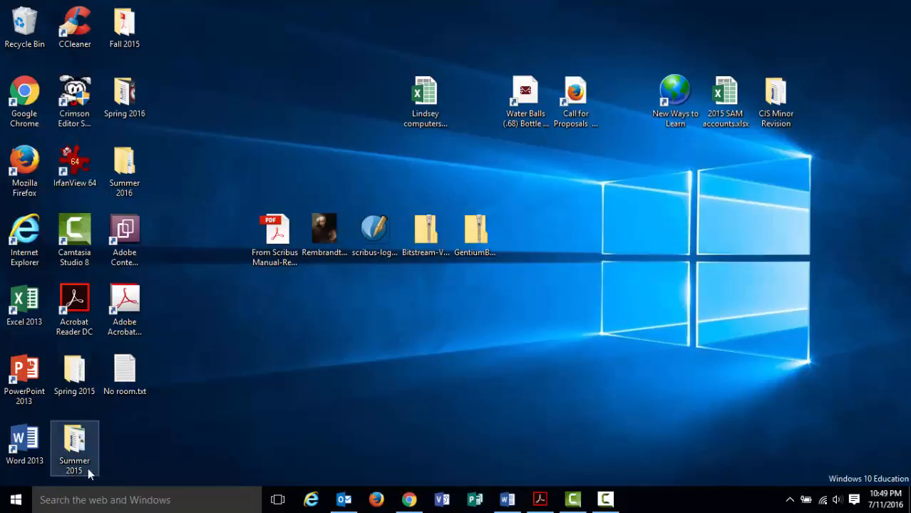
Open dk_drop_dead_gorgeous.zip from Downloads in File Explorer and widen the Name column.
{"action": "right_click", "coordinate": [16, 500]}
{"action": "left_click", "coordinate": [44, 420]}
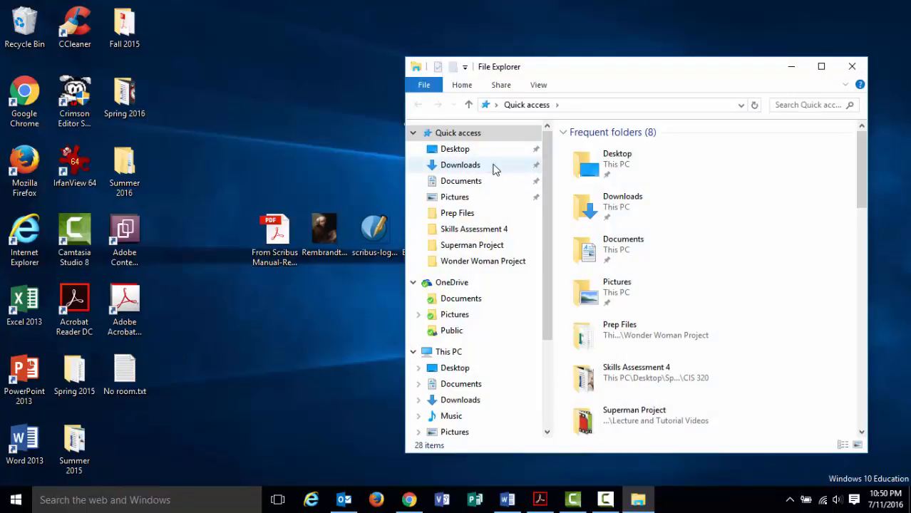
{"action": "left_click", "coordinate": [495, 165]}
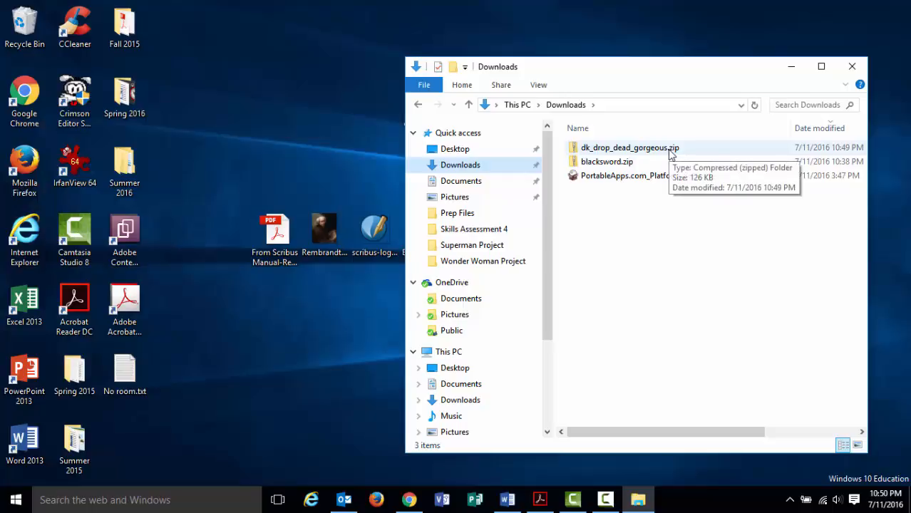
{"action": "double_click", "coordinate": [661, 152]}
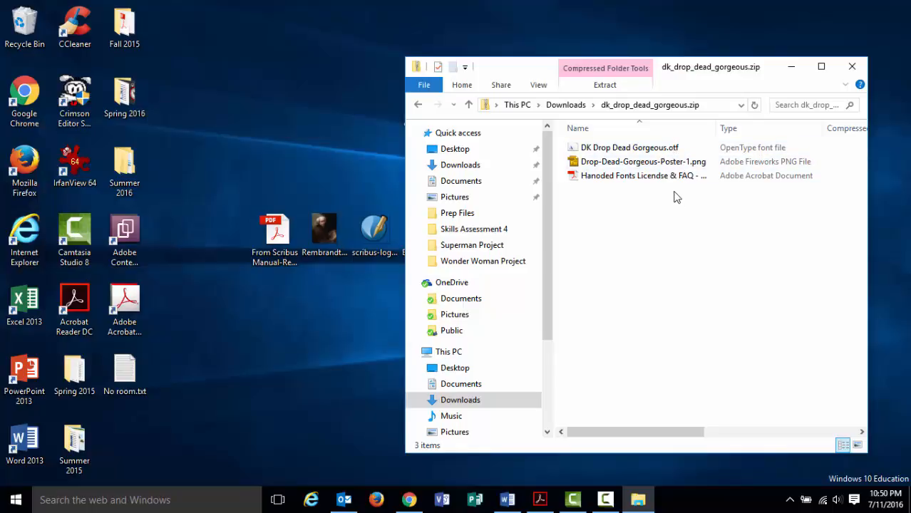
{"action": "left_click_drag", "start_coordinate": [716, 127], "coordinate": [807, 127]}
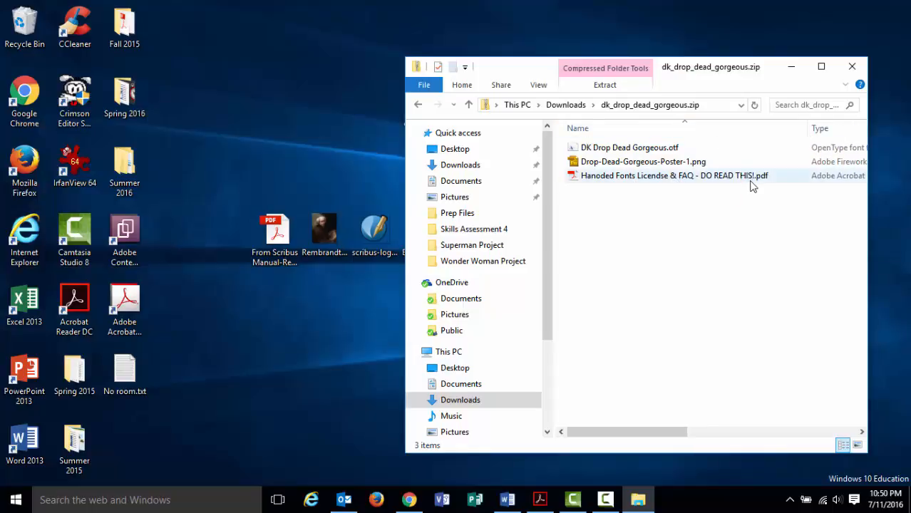
Open the font license PDF and highlight the sentence about free personal use.
{"action": "double_click", "coordinate": [647, 181]}
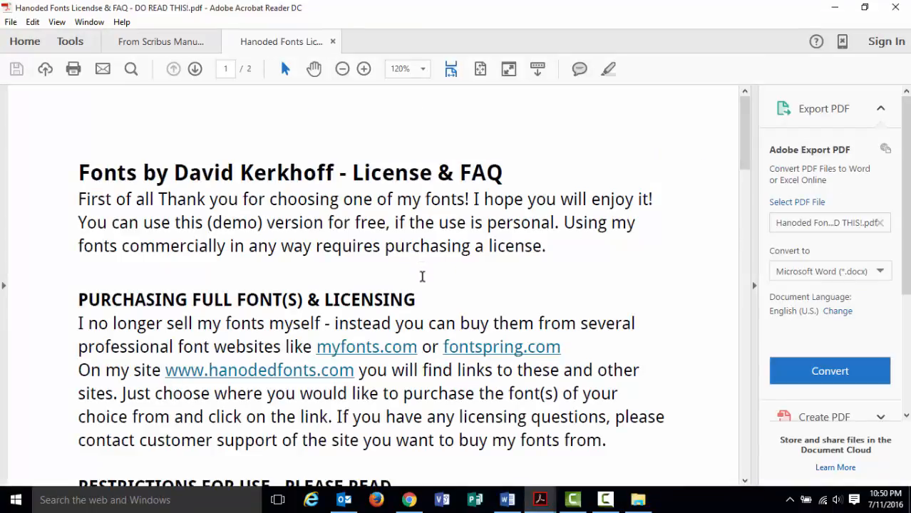
{"action": "scroll", "coordinate": [422, 276], "scroll_direction": "down", "scroll_amount": 2}
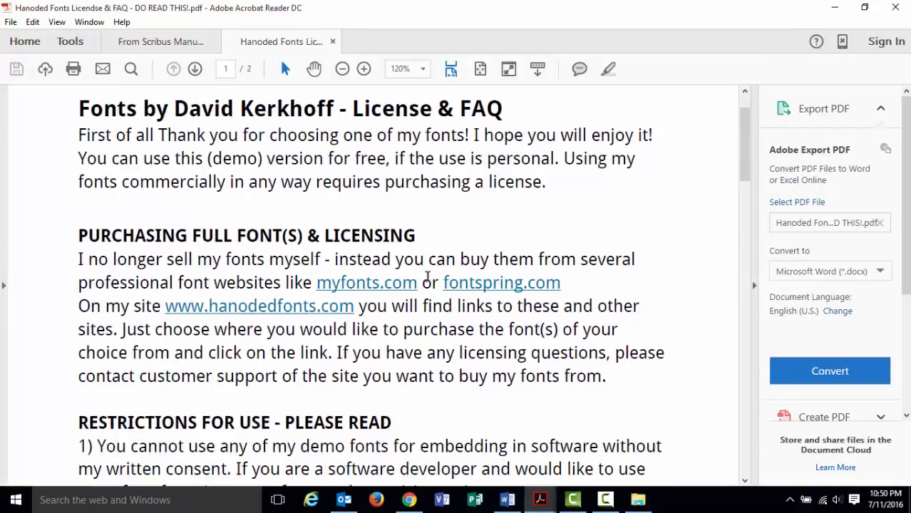
{"action": "scroll", "coordinate": [422, 276], "scroll_direction": "up", "scroll_amount": 2}
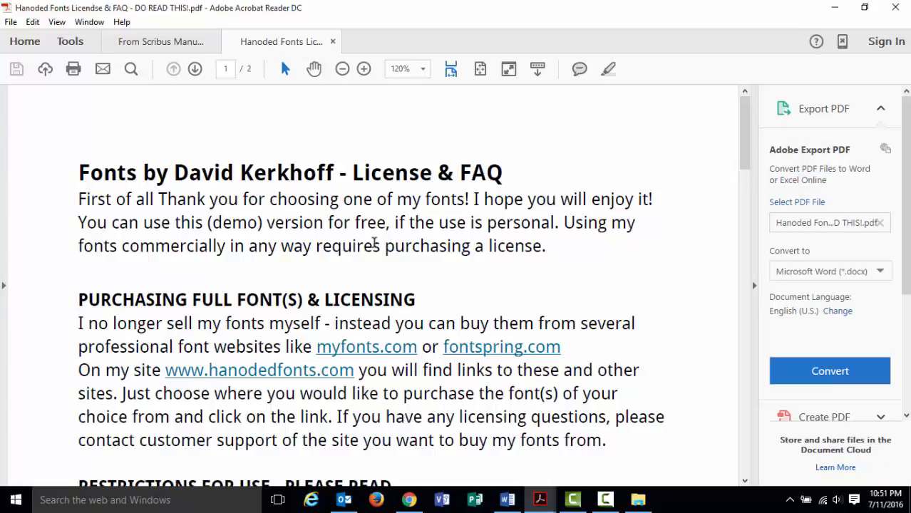
{"action": "left_click_drag", "start_coordinate": [79, 222], "coordinate": [563, 224]}
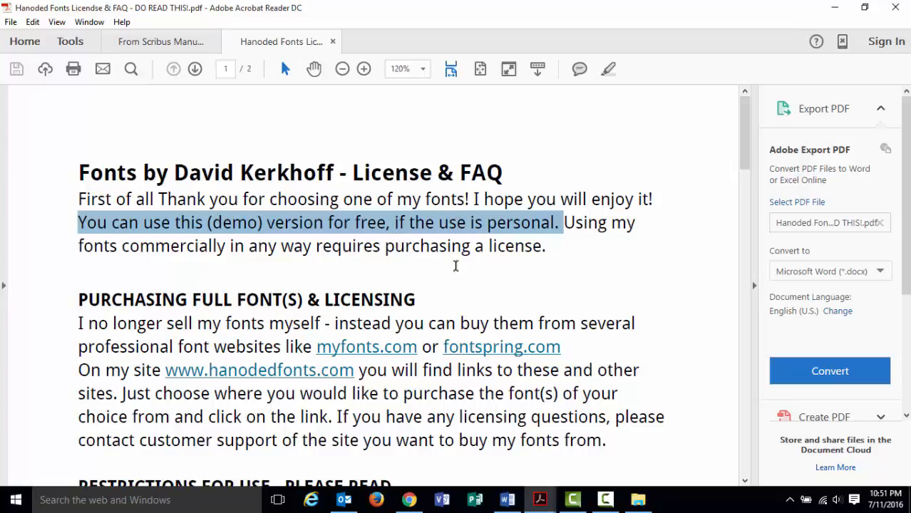
Close only the licence PDF, minimize Reader, and open the DK Drop Dead Gorgeous.otf preview.
{"action": "left_click", "coordinate": [896, 7]}
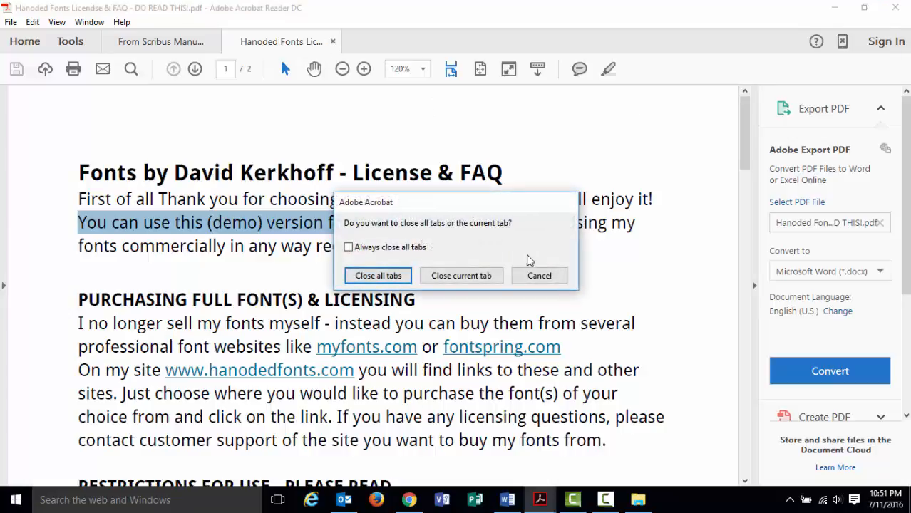
{"action": "left_click", "coordinate": [532, 276]}
{"action": "left_click", "coordinate": [332, 42]}
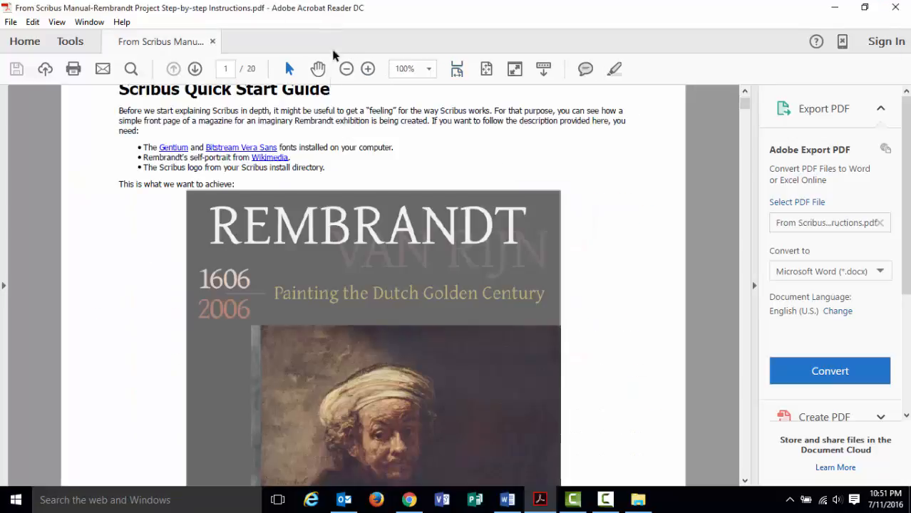
{"action": "left_click", "coordinate": [832, 9]}
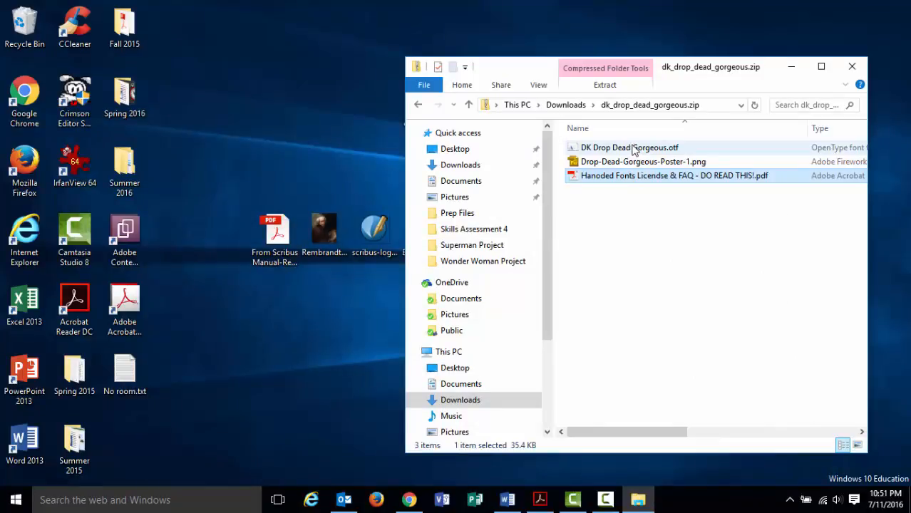
{"action": "left_click", "coordinate": [632, 150]}
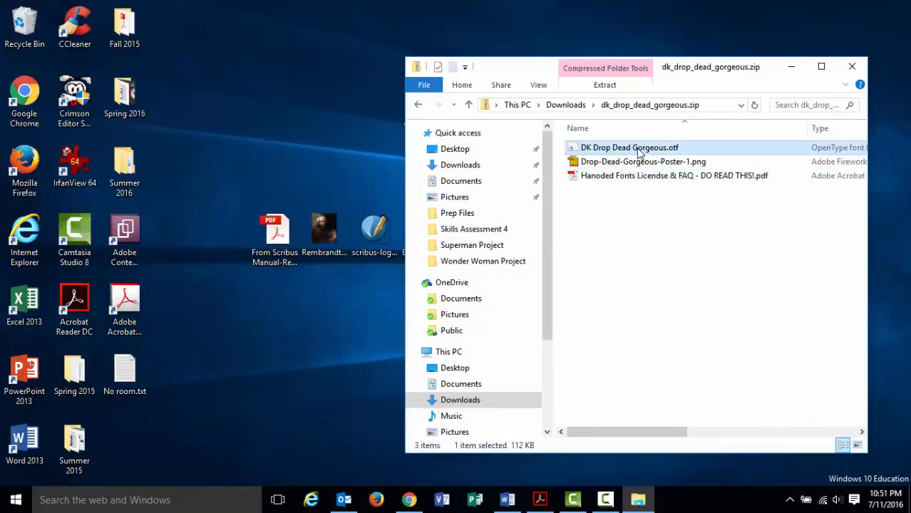
{"action": "double_click", "coordinate": [639, 151]}
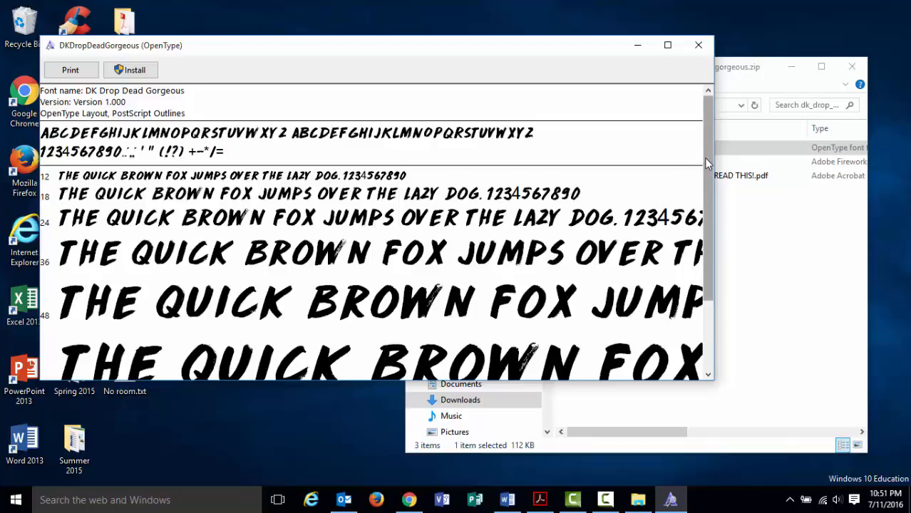
Install DK Drop Dead Gorgeous from the Font Viewer, then close the preview window.
{"action": "mouse_move", "coordinate": [703, 158]}
{"action": "left_mouse_down"}
{"action": "mouse_move", "coordinate": [707, 233]}
{"action": "mouse_move", "coordinate": [707, 145]}
{"action": "left_mouse_up"}
{"action": "left_click_drag", "start_coordinate": [713, 165], "coordinate": [711, 233]}
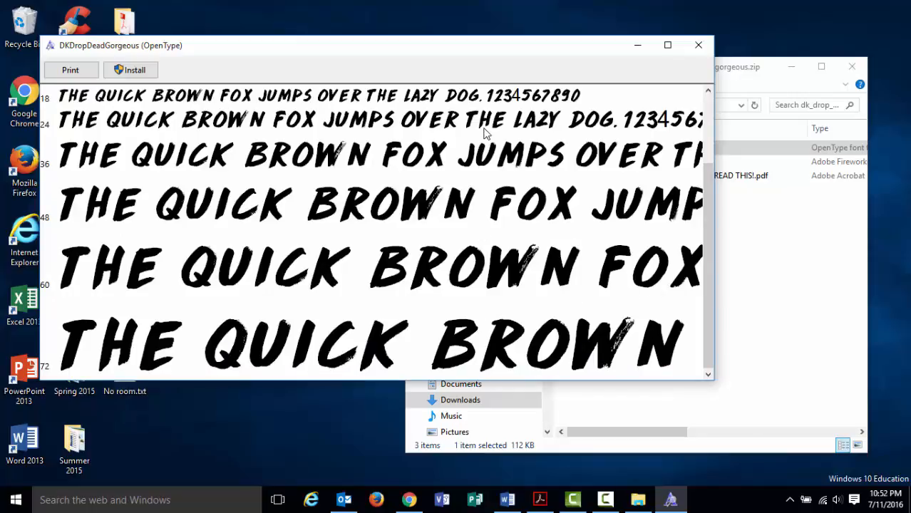
{"action": "left_click", "coordinate": [139, 74]}
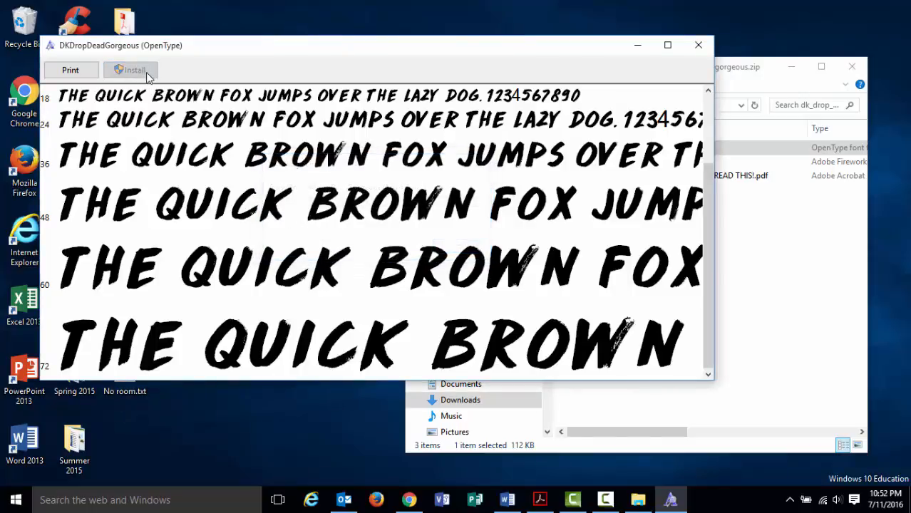
{"action": "left_click_drag", "start_coordinate": [372, 51], "coordinate": [463, 52]}
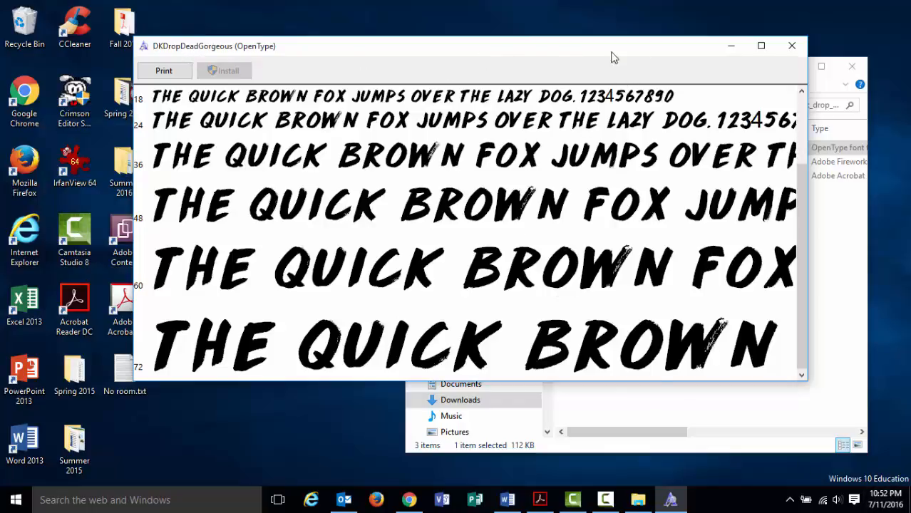
{"action": "left_click", "coordinate": [790, 49]}
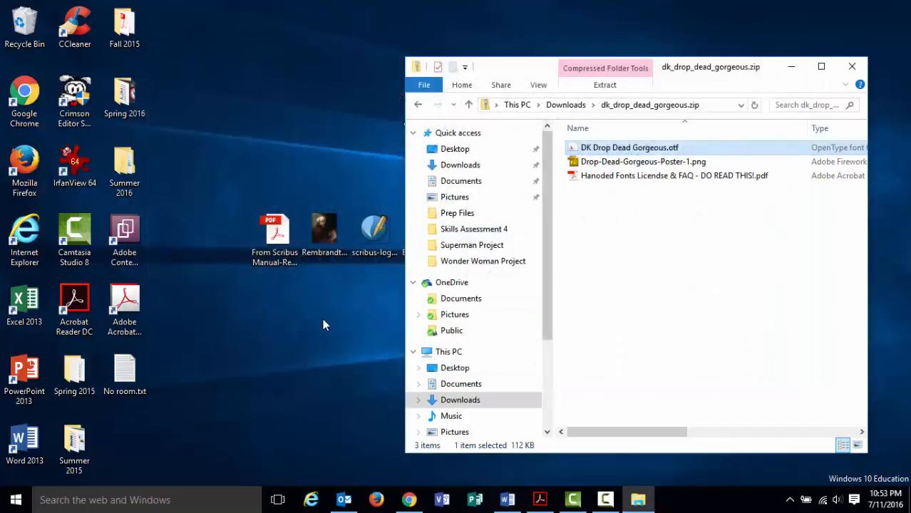
Create a maximized blank Word document containing 'This is a sentence!'.
{"action": "double_click", "coordinate": [25, 445]}
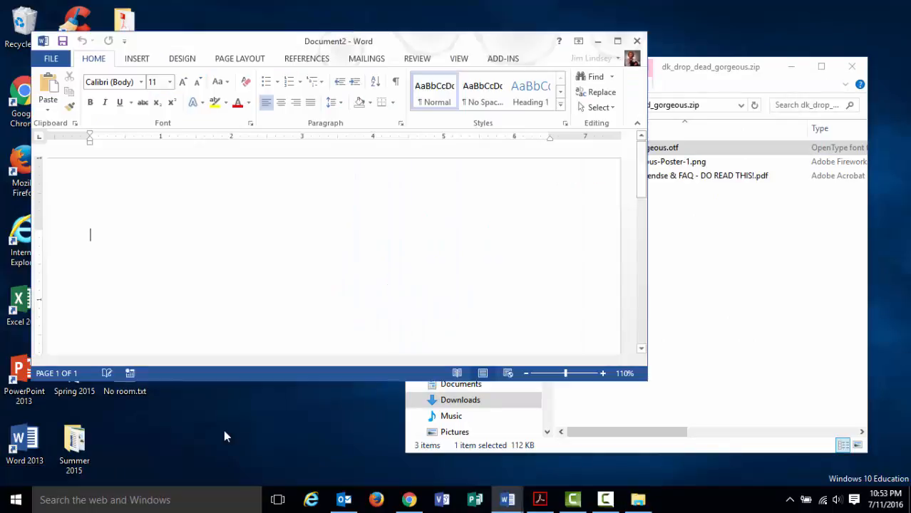
{"action": "left_click", "coordinate": [617, 41]}
{"action": "type", "text": "Thi"}
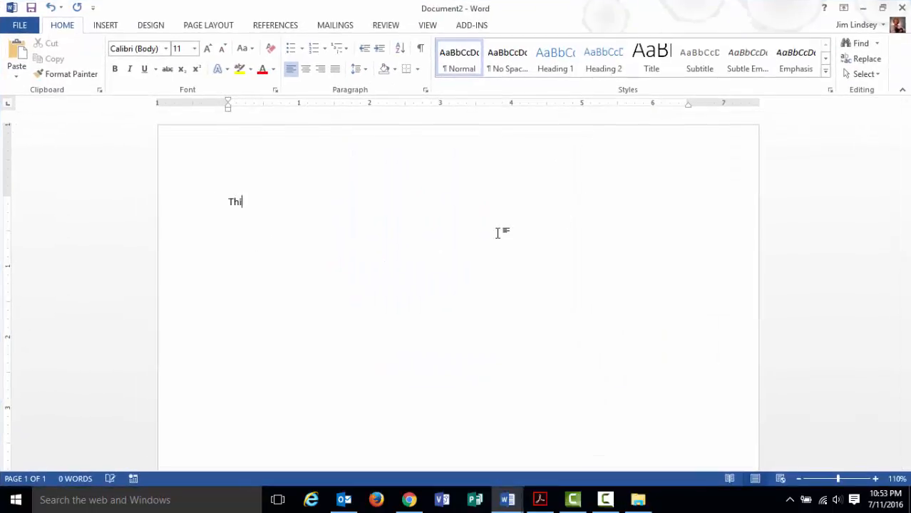
{"action": "type", "text": "s is a senten"}
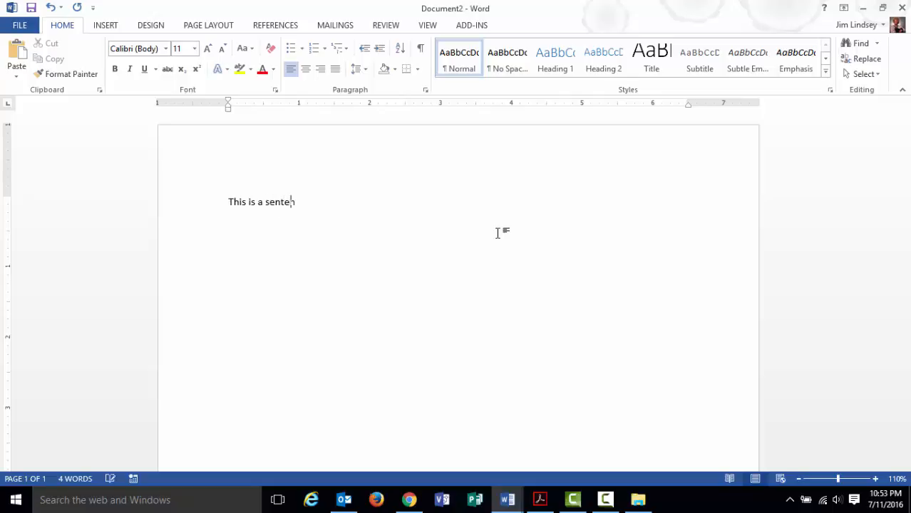
{"action": "type", "text": "ce!"}
Set the whole sentence in DK Drop Dead Gorgeous, then minimize Word.
{"action": "key", "text": "ctrl+a"}
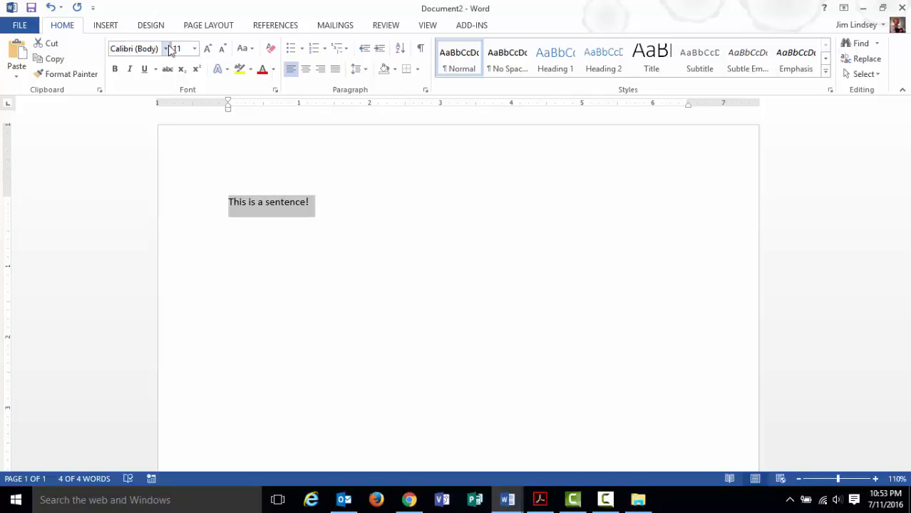
{"action": "left_click", "coordinate": [165, 49]}
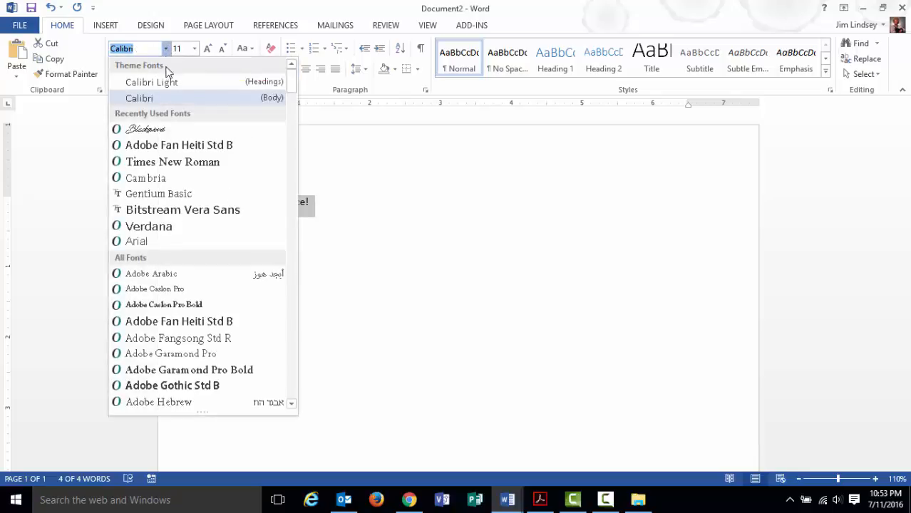
{"action": "scroll", "coordinate": [180, 308], "scroll_direction": "down", "scroll_amount": 4}
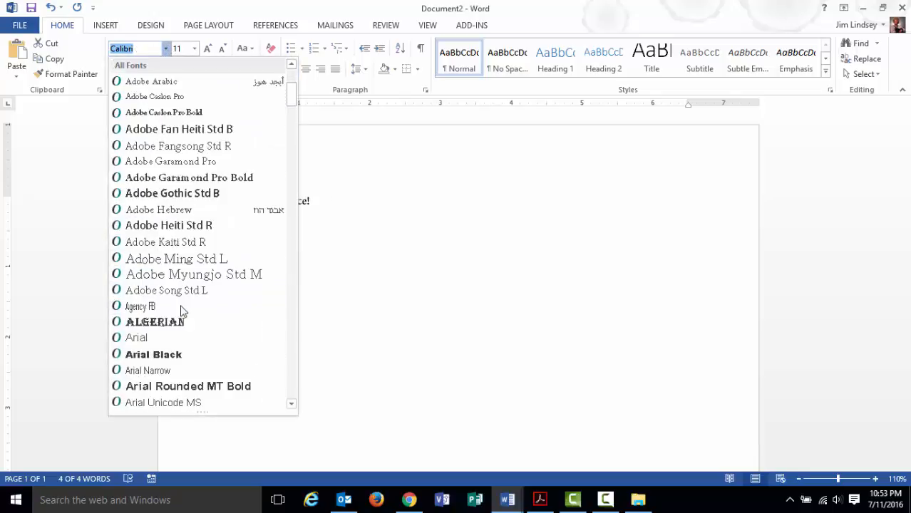
{"action": "scroll", "coordinate": [180, 310], "scroll_direction": "down", "scroll_amount": 10}
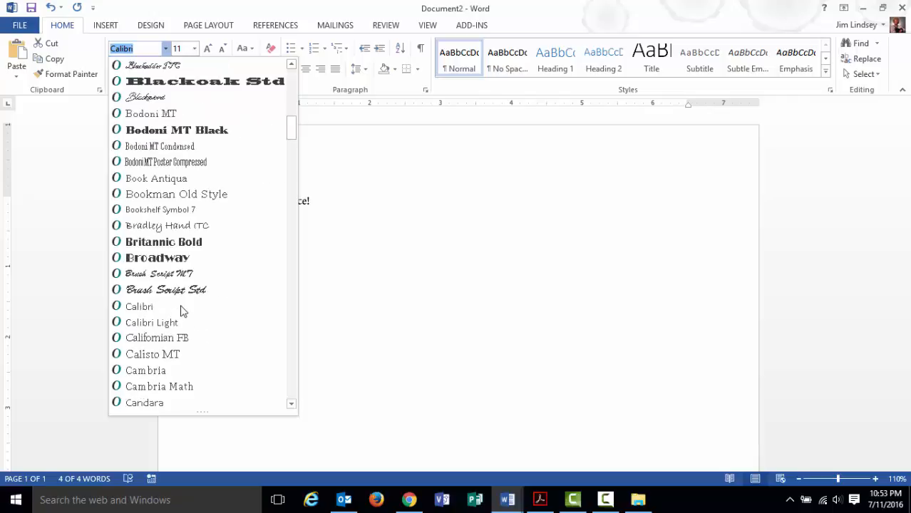
{"action": "scroll", "coordinate": [180, 310], "scroll_direction": "down", "scroll_amount": 11}
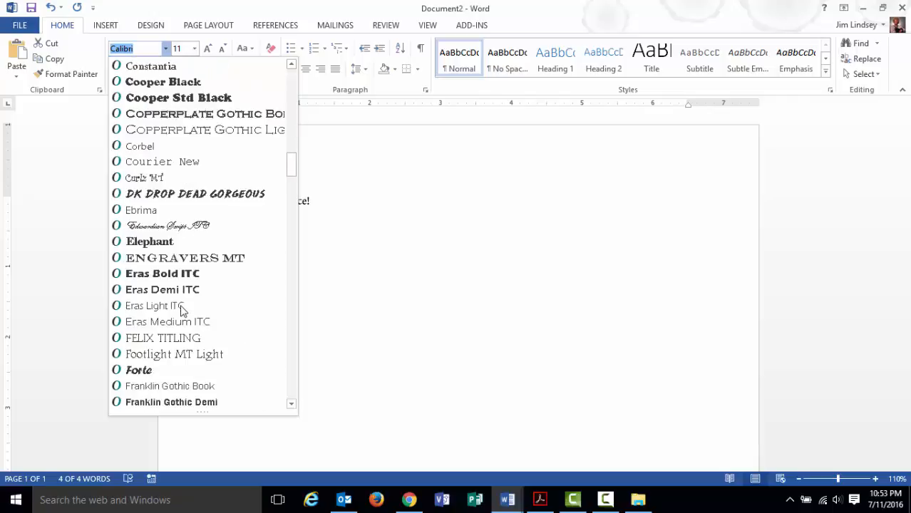
{"action": "scroll", "coordinate": [182, 310], "scroll_direction": "down", "scroll_amount": 1}
{"action": "scroll", "coordinate": [182, 307], "scroll_direction": "up", "scroll_amount": 2}
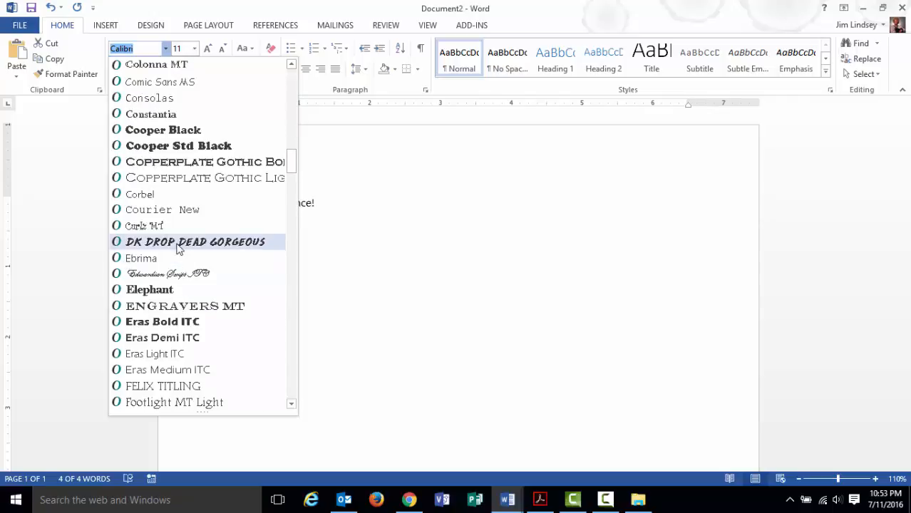
{"action": "left_click", "coordinate": [200, 242]}
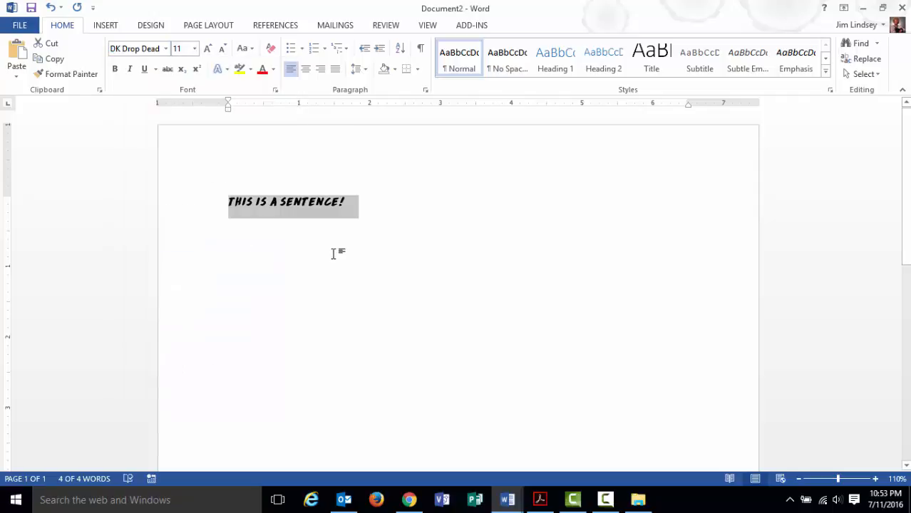
{"action": "left_click", "coordinate": [346, 206]}
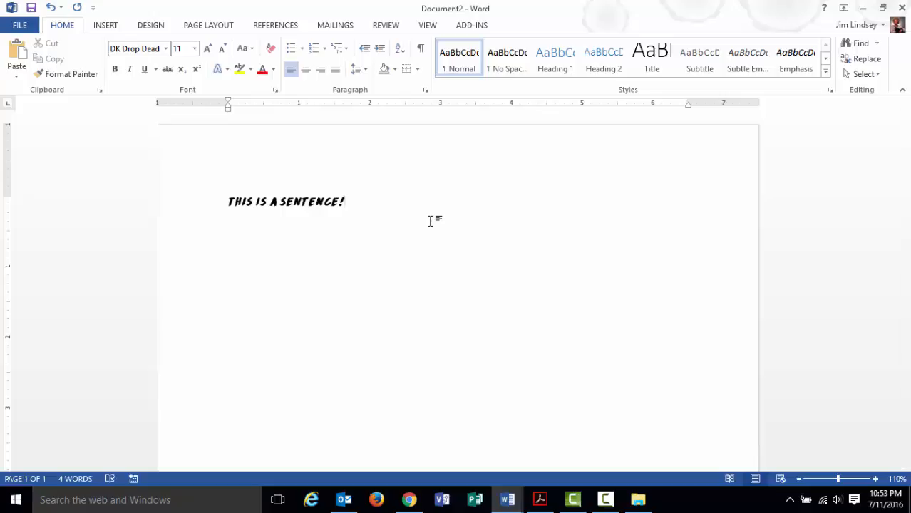
{"action": "left_click", "coordinate": [862, 7]}
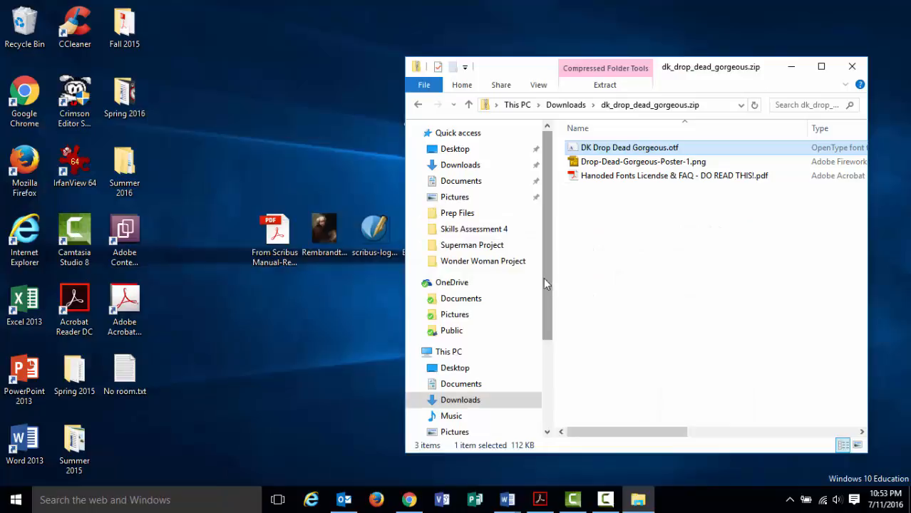
Minimize the drop-dead-gorgeous zip window, preview the Bitstream-Vera-Sans zip's Vera fonts, then close it.
{"action": "left_click", "coordinate": [791, 67]}
{"action": "left_click", "coordinate": [476, 232]}
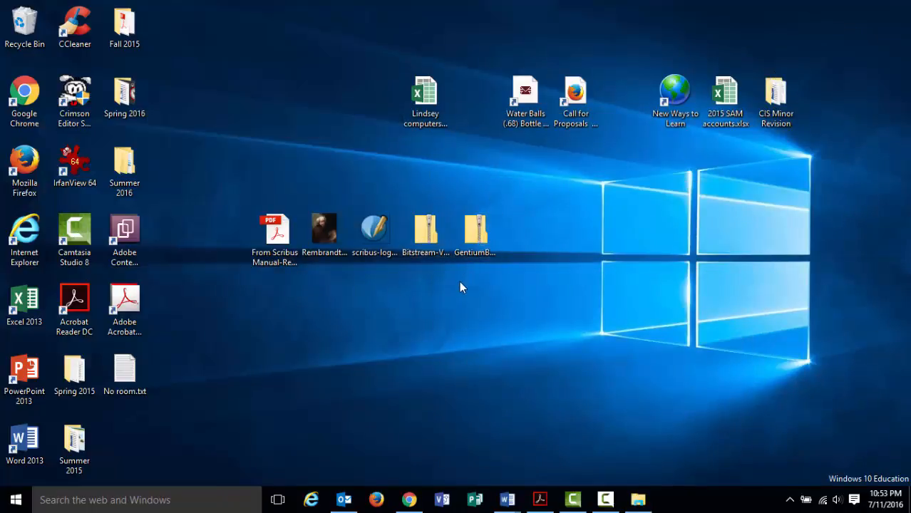
{"action": "double_click", "coordinate": [436, 239]}
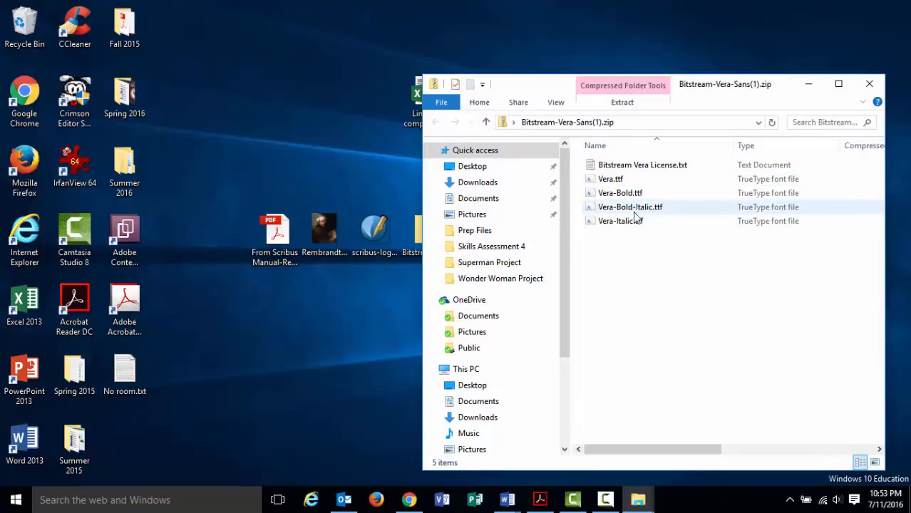
{"action": "left_click", "coordinate": [868, 83]}
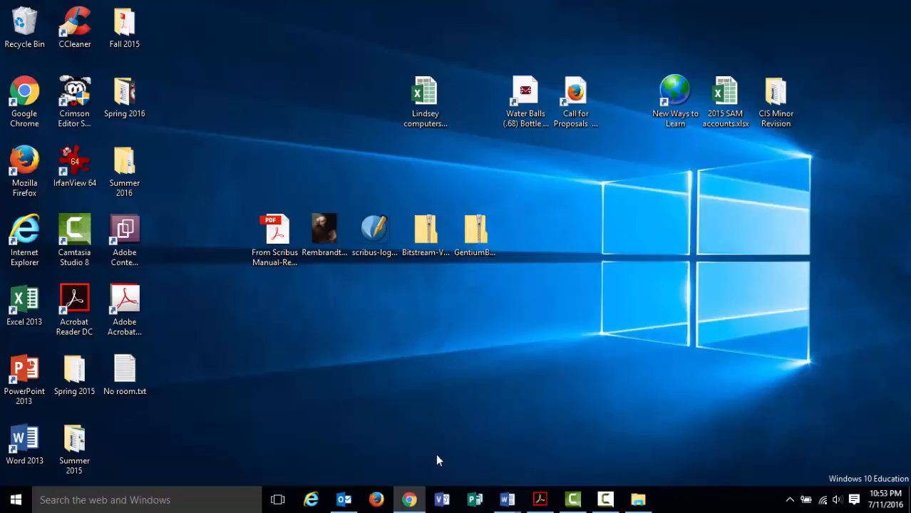
{"action": "left_click", "coordinate": [533, 498]}
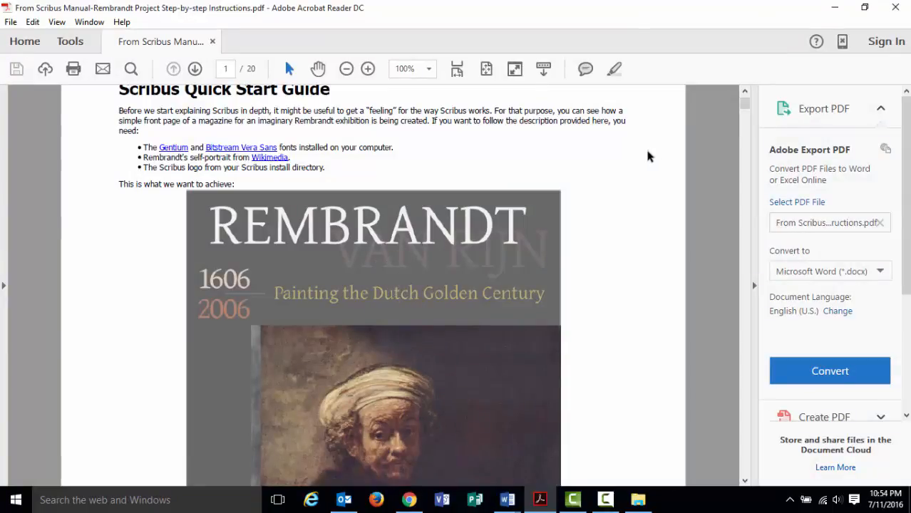
{"action": "scroll", "coordinate": [586, 251], "scroll_direction": "down", "scroll_amount": 1}
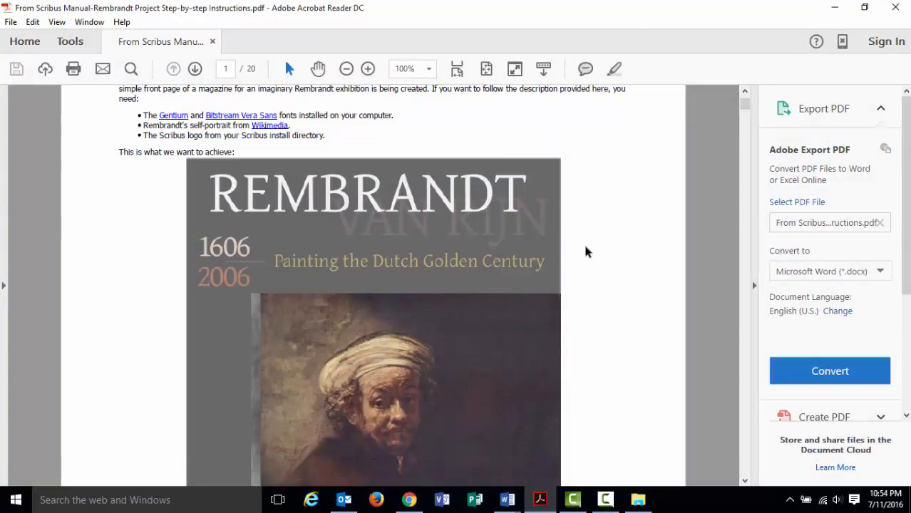
{"action": "scroll", "coordinate": [587, 252], "scroll_direction": "down", "scroll_amount": 4}
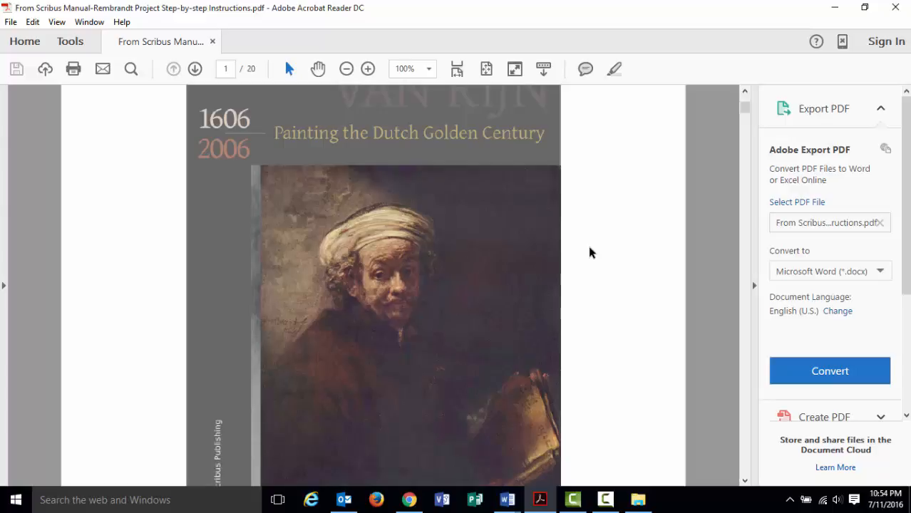
{"action": "scroll", "coordinate": [623, 207], "scroll_direction": "up", "scroll_amount": 3}
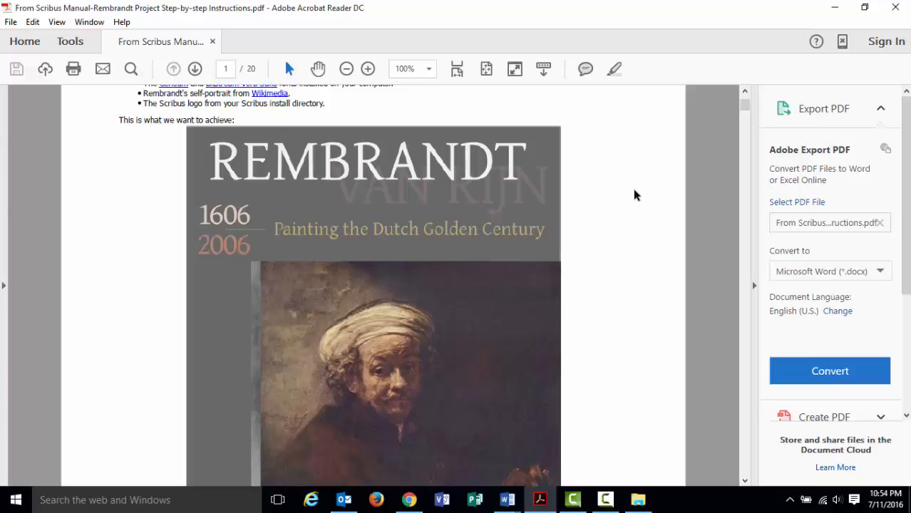
{"action": "left_click", "coordinate": [832, 9]}
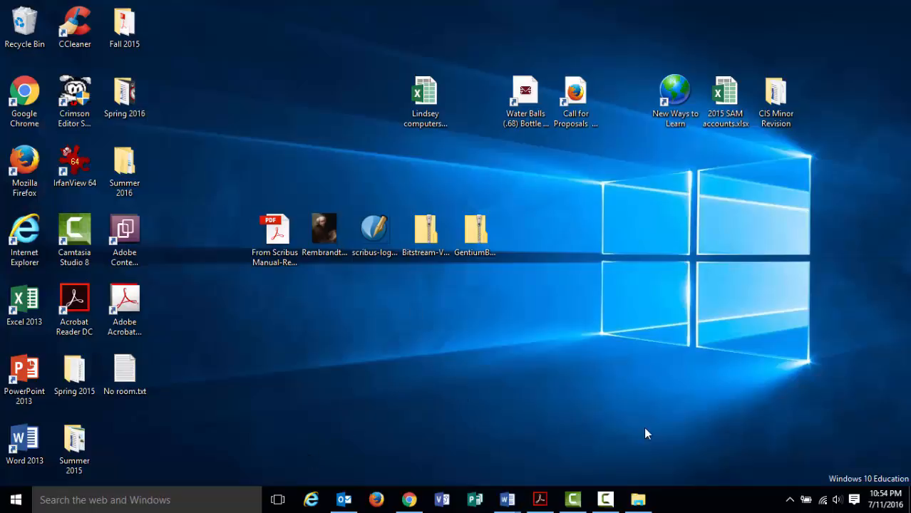
Open Removable Disk (D:) > CIS 320 Portable Apps and run Start.exe.
{"action": "left_click", "coordinate": [637, 500]}
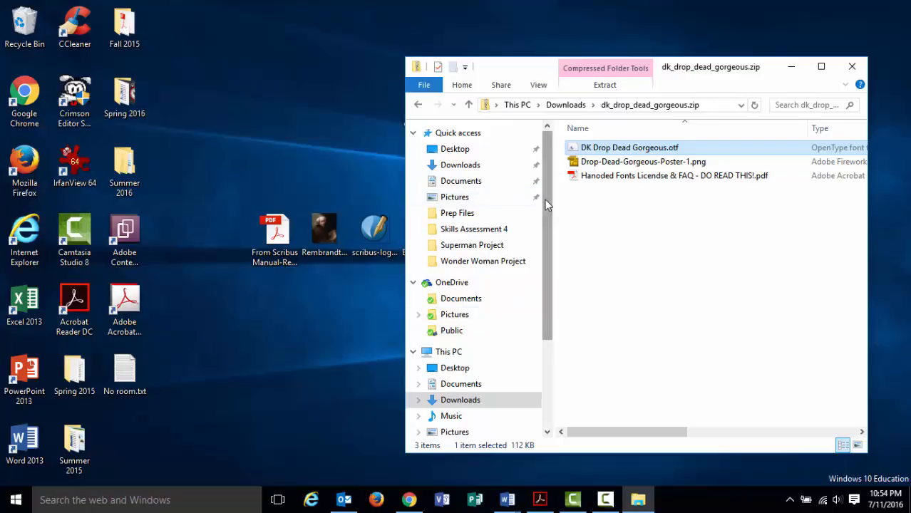
{"action": "left_click_drag", "start_coordinate": [545, 200], "coordinate": [551, 314]}
{"action": "left_click", "coordinate": [486, 368]}
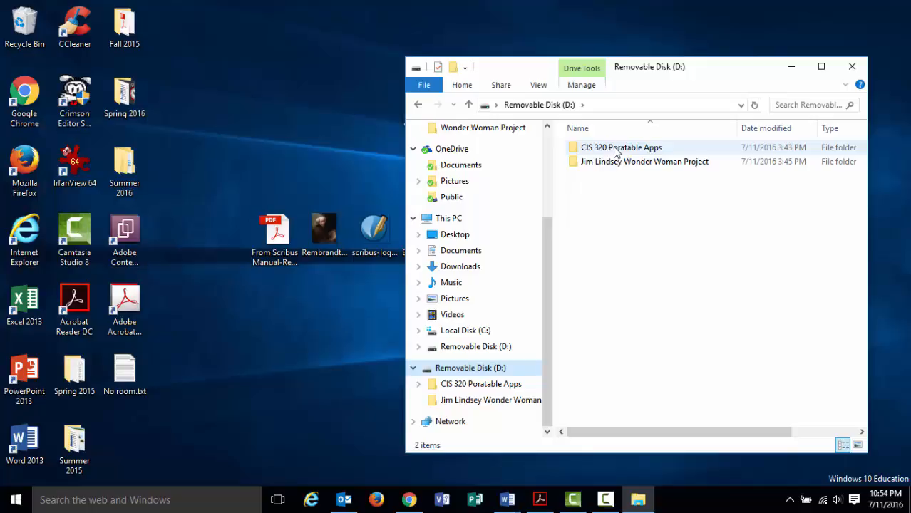
{"action": "double_click", "coordinate": [616, 150]}
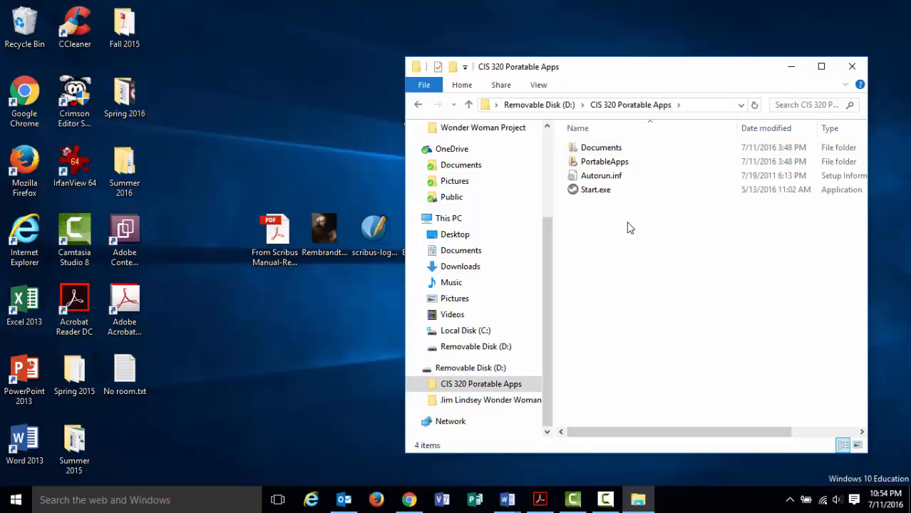
{"action": "left_click", "coordinate": [613, 190]}
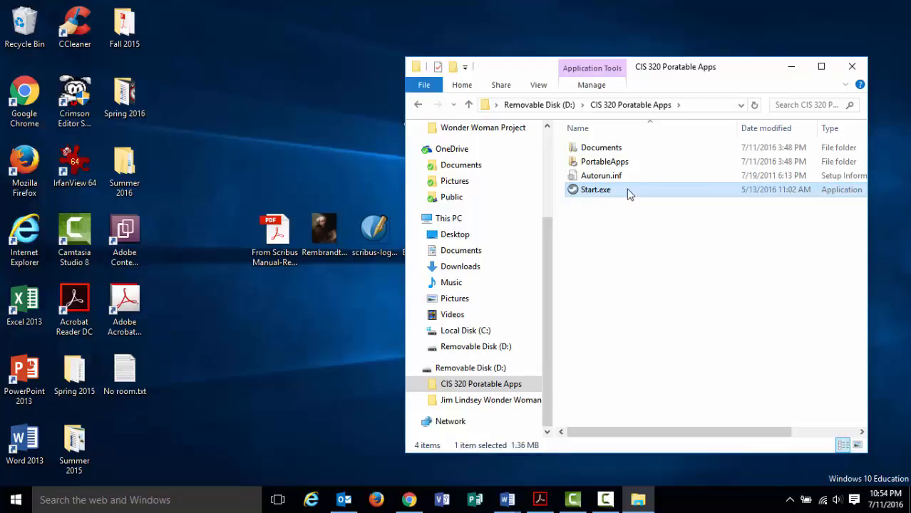
{"action": "double_click", "coordinate": [617, 190]}
Launch Scribus Portable from the PortableApps menu and minimize the file window.
{"action": "left_click", "coordinate": [660, 74]}
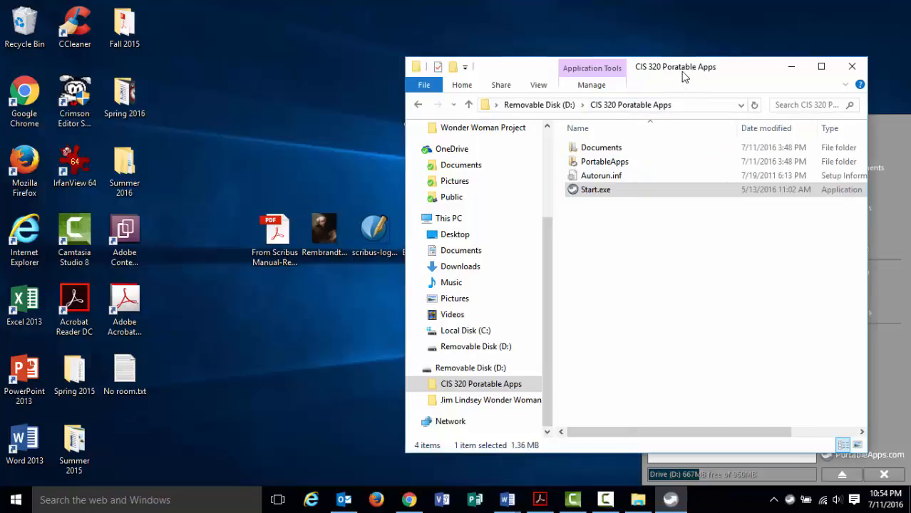
{"action": "left_click_drag", "start_coordinate": [661, 73], "coordinate": [346, 48]}
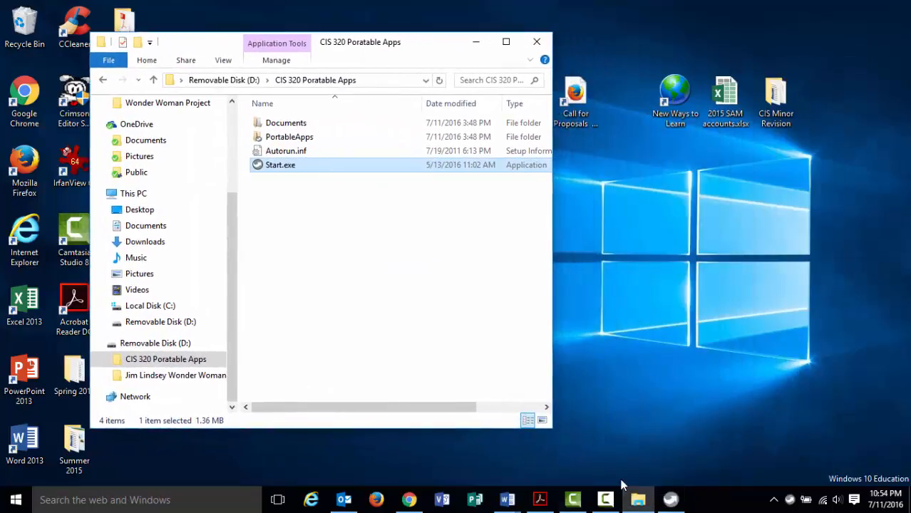
{"action": "left_click", "coordinate": [669, 499]}
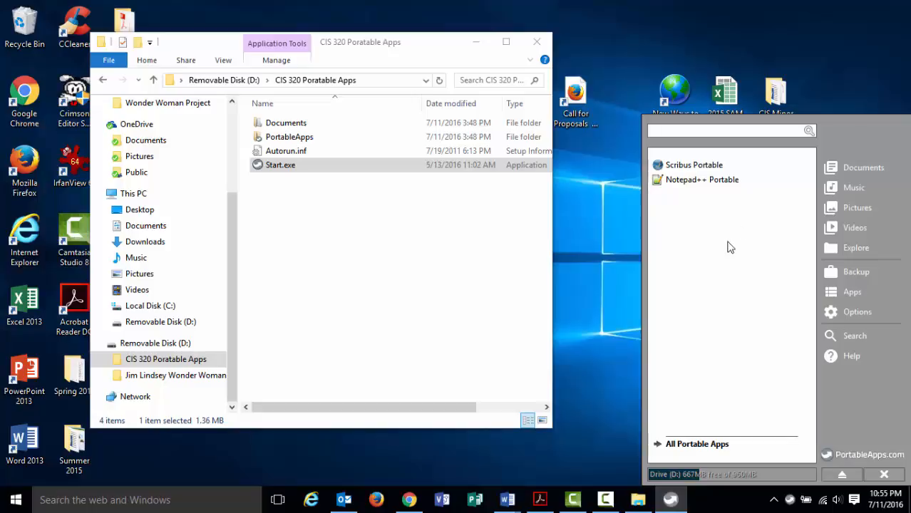
{"action": "left_click", "coordinate": [725, 169]}
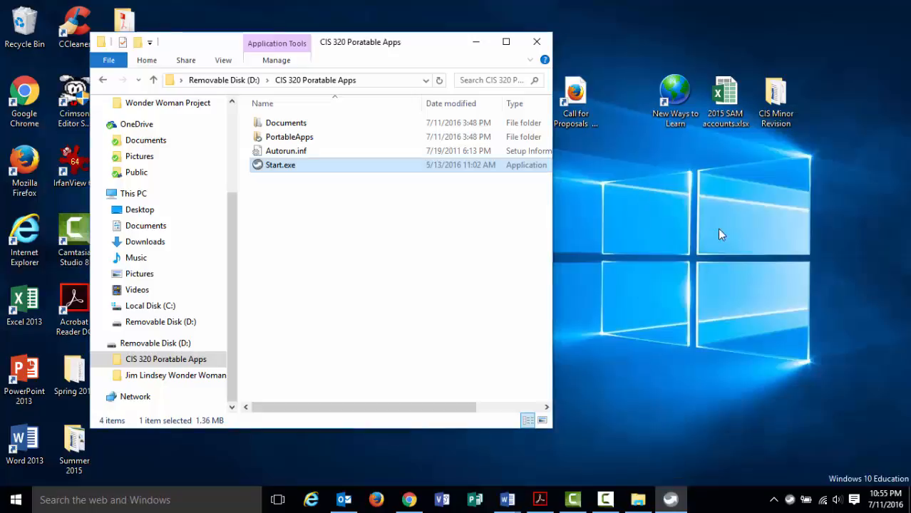
{"action": "left_click", "coordinate": [476, 45]}
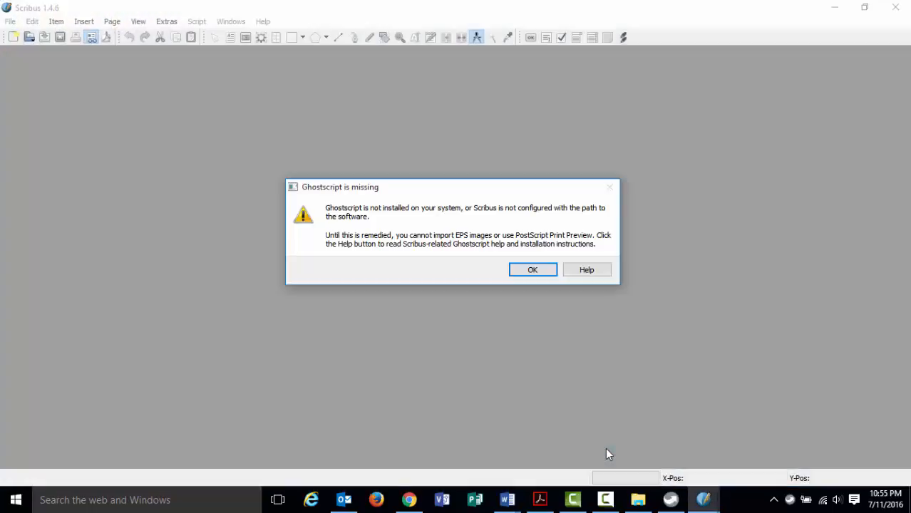
Dismiss the Ghostscript warning, cancel the New Document dialog, and bring the instructions PDF forward.
{"action": "left_click", "coordinate": [527, 269]}
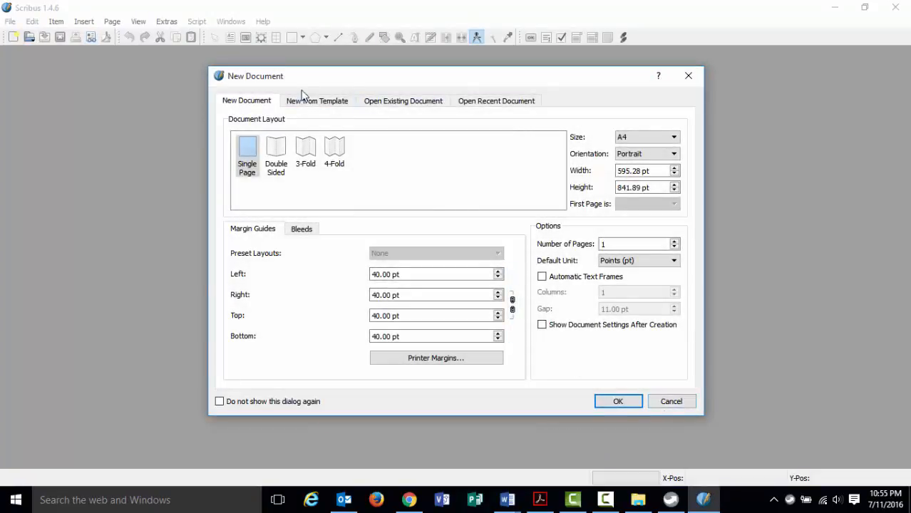
{"action": "left_click", "coordinate": [657, 407]}
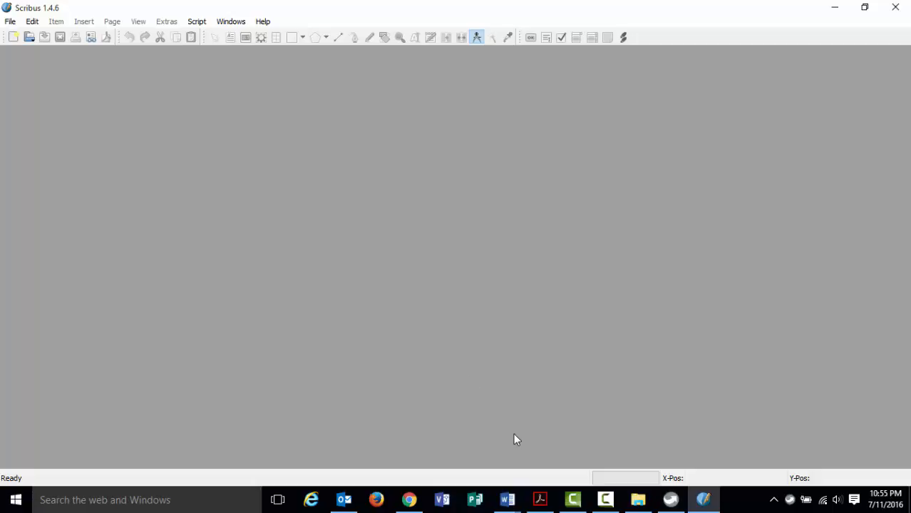
{"action": "left_click", "coordinate": [540, 499]}
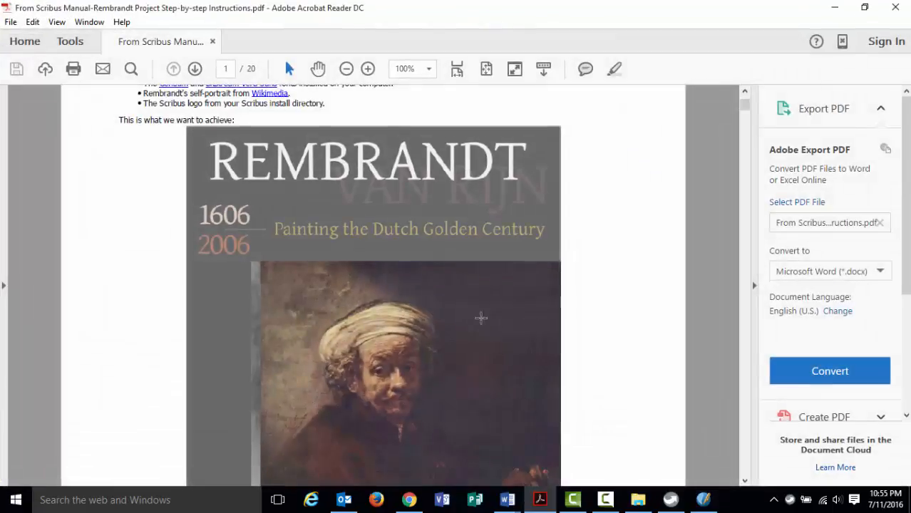
Scroll the instructions down to page 2's X11 color set screenshots.
{"action": "scroll", "coordinate": [333, 304], "scroll_direction": "down", "scroll_amount": 8}
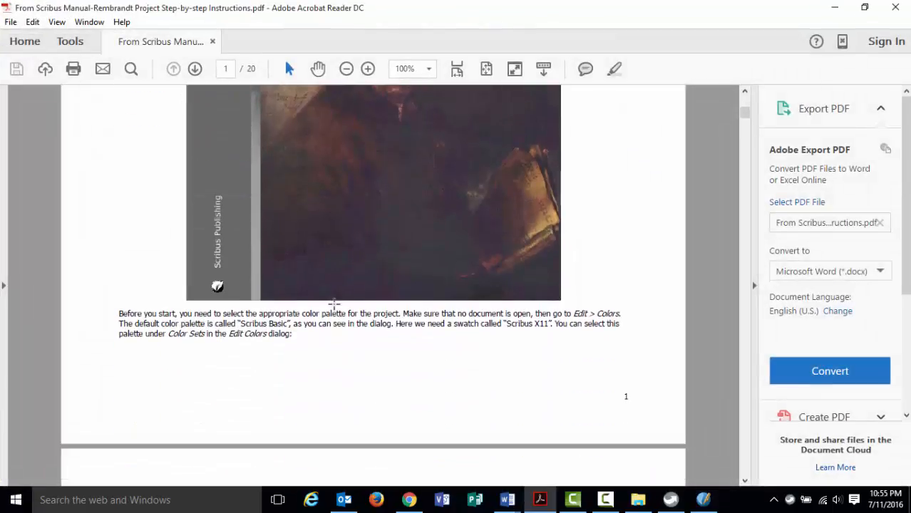
{"action": "scroll", "coordinate": [334, 303], "scroll_direction": "down", "scroll_amount": 8}
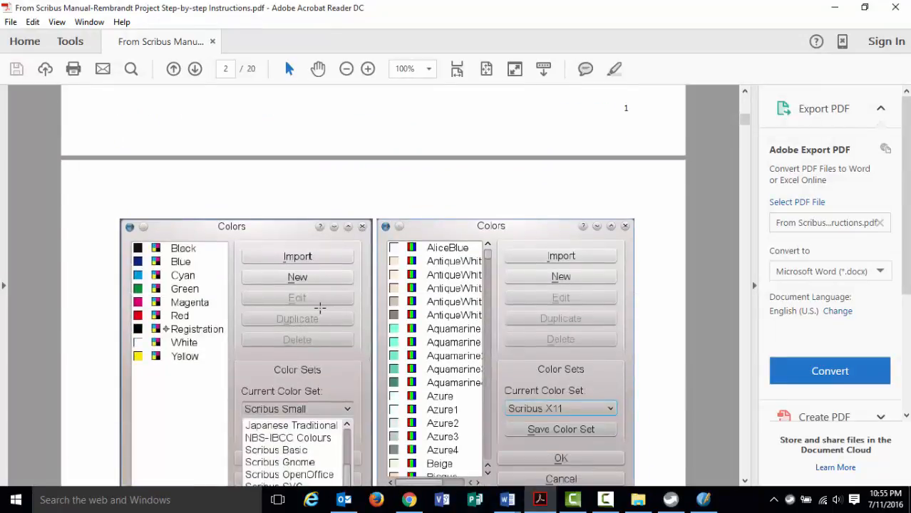
{"action": "scroll", "coordinate": [320, 308], "scroll_direction": "down", "scroll_amount": 2}
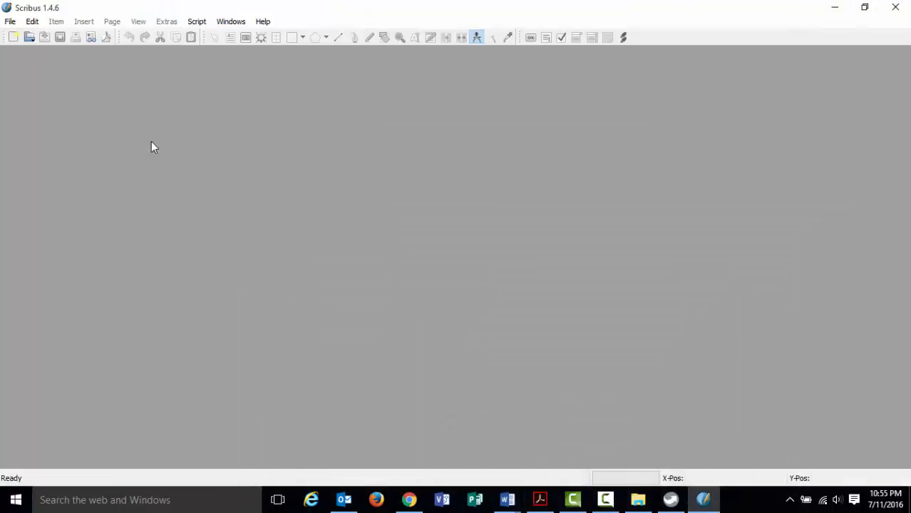
{"action": "left_click", "coordinate": [32, 22]}
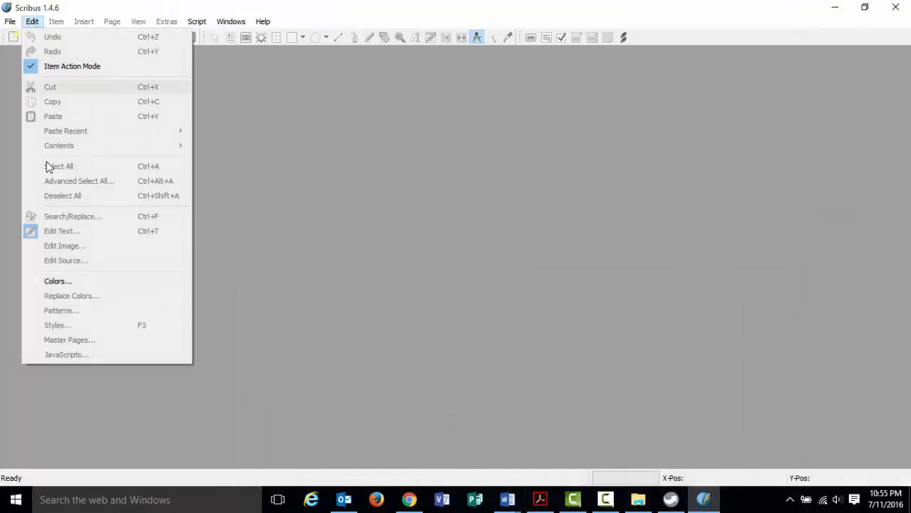
{"action": "left_click", "coordinate": [57, 281]}
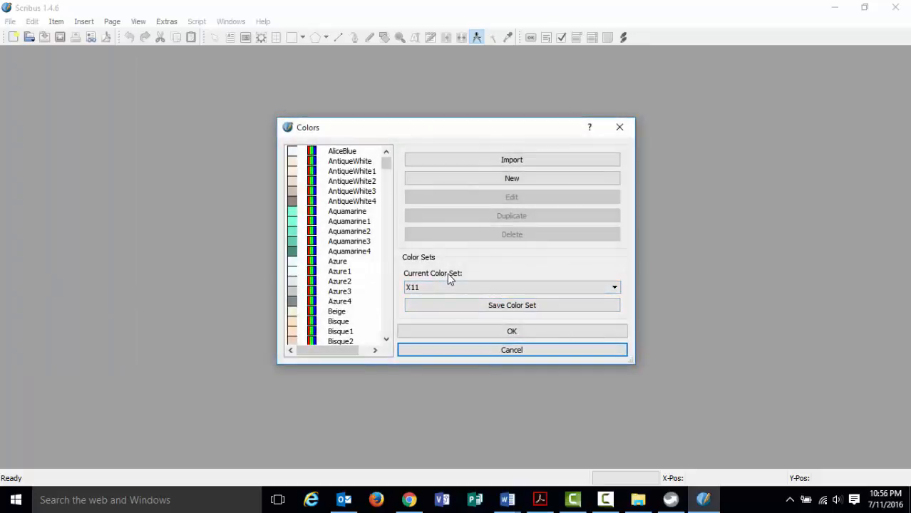
{"action": "left_click", "coordinate": [613, 288]}
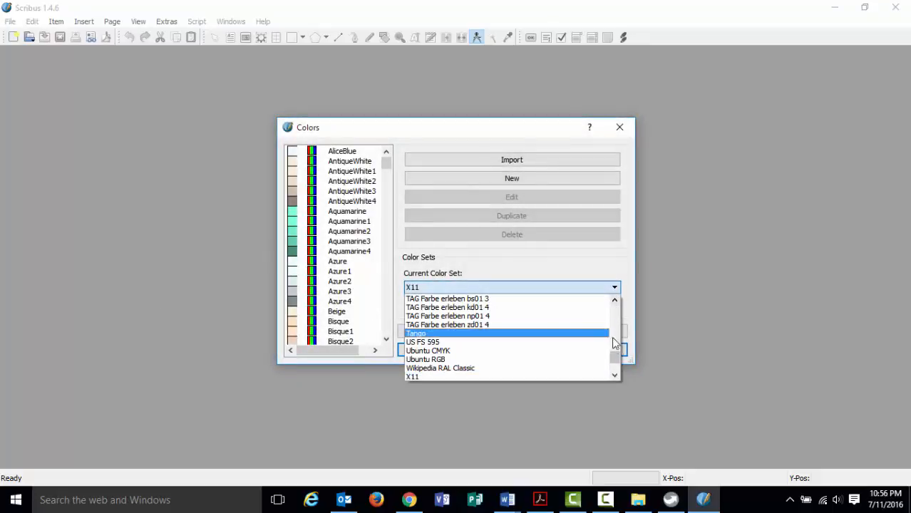
{"action": "mouse_move", "coordinate": [619, 362]}
{"action": "left_mouse_down"}
{"action": "mouse_move", "coordinate": [615, 305]}
{"action": "mouse_move", "coordinate": [615, 360]}
{"action": "mouse_move", "coordinate": [608, 358]}
{"action": "left_mouse_up"}
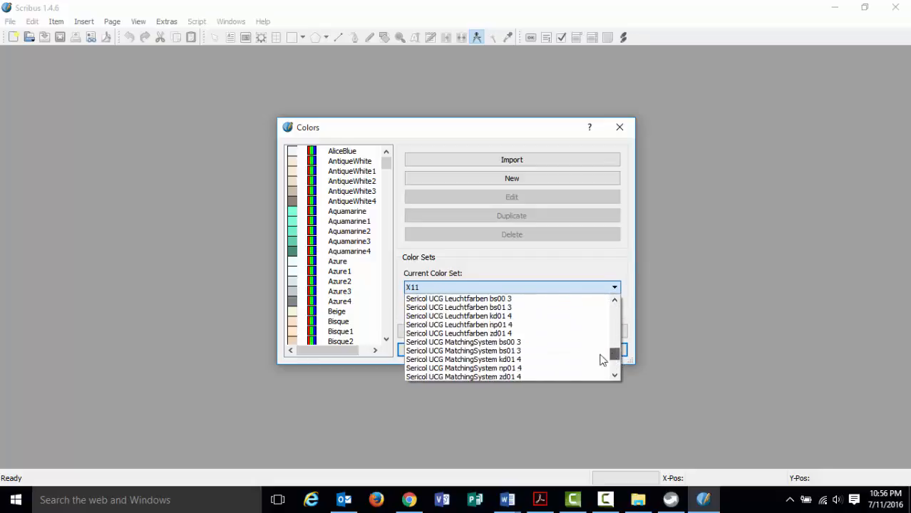
{"action": "scroll", "coordinate": [578, 358], "scroll_direction": "down", "scroll_amount": 4}
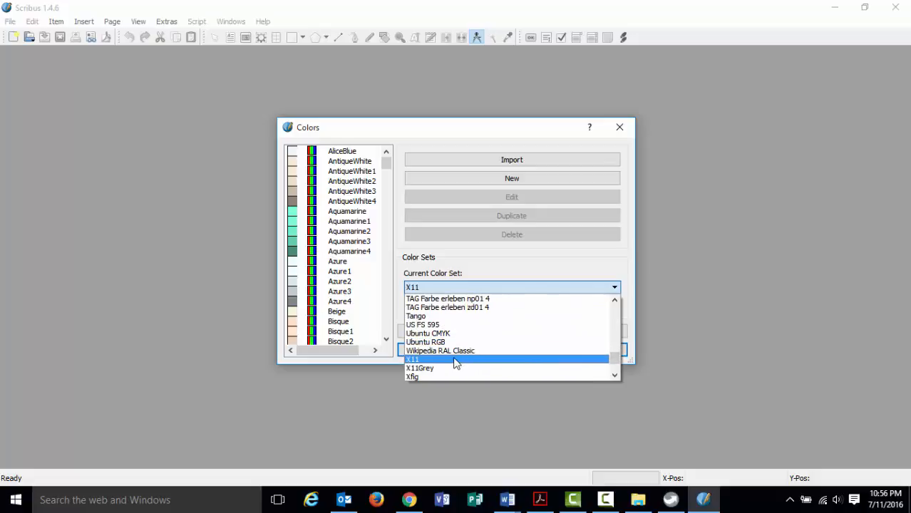
{"action": "left_click", "coordinate": [605, 267]}
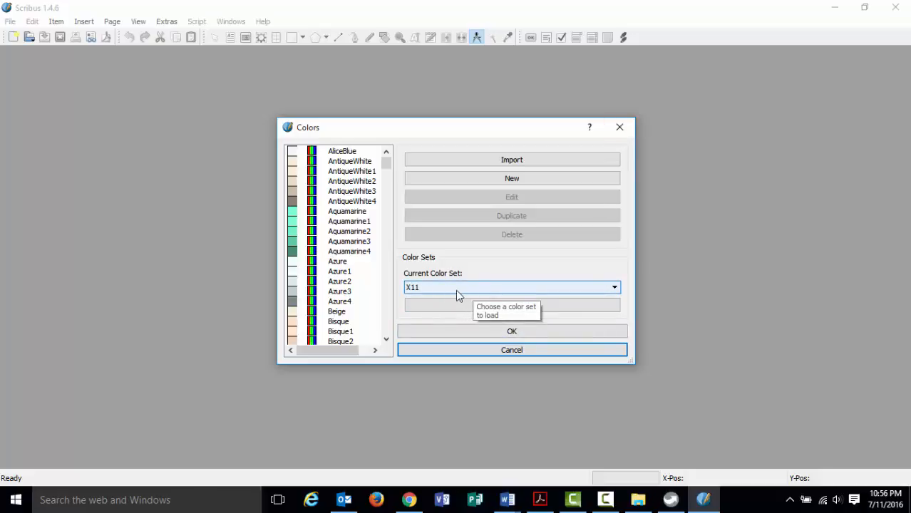
{"action": "left_click", "coordinate": [512, 332]}
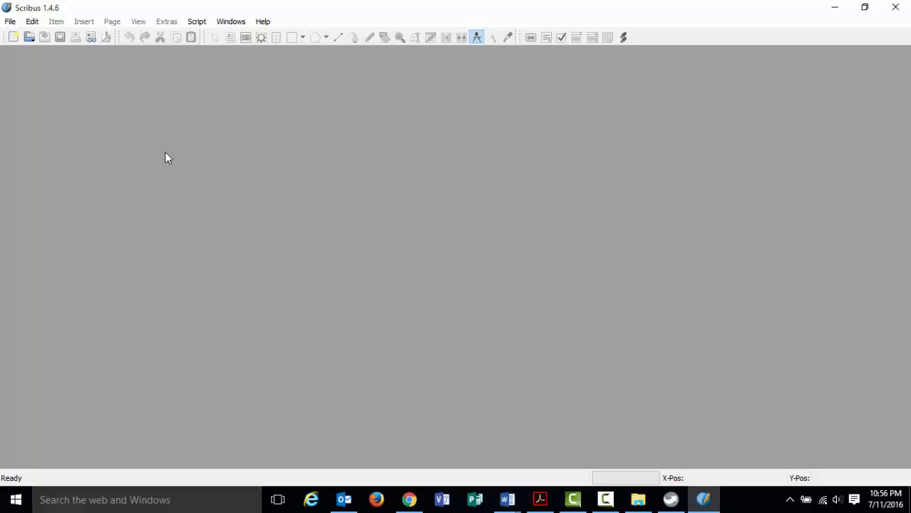
Bring the instructions PDF forward and scroll back up to the page 1 REMBRANDT cover.
{"action": "left_click", "coordinate": [540, 500]}
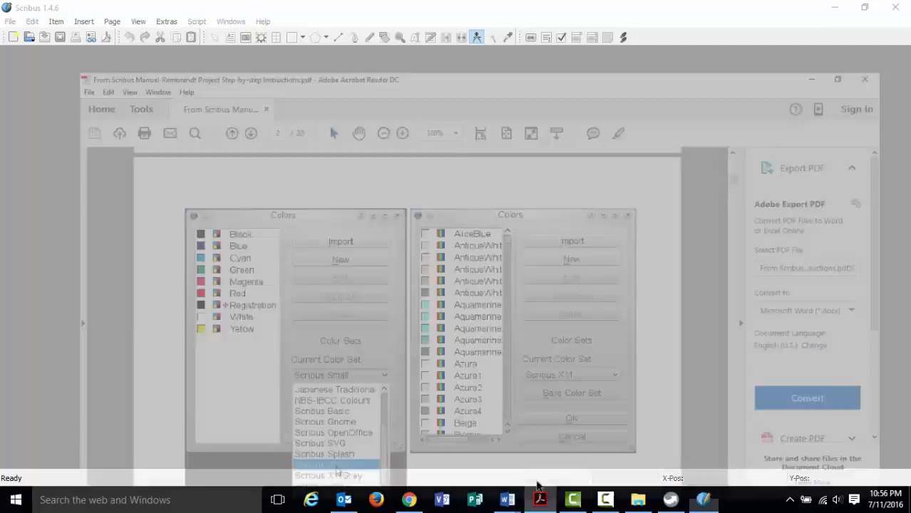
{"action": "scroll", "coordinate": [442, 266], "scroll_direction": "up", "scroll_amount": 10}
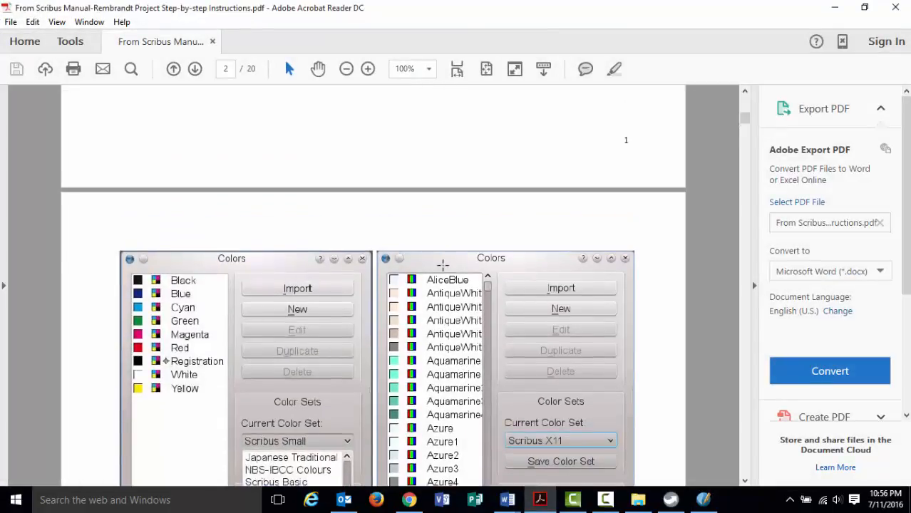
{"action": "scroll", "coordinate": [442, 266], "scroll_direction": "up", "scroll_amount": 5}
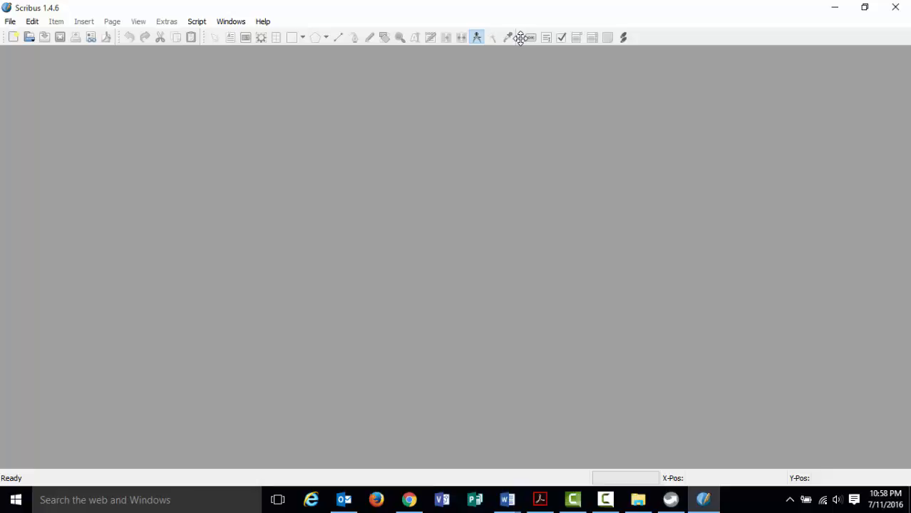
Detach the form-widget toolbar and dock it vertically along Scribus's left edge.
{"action": "left_click_drag", "start_coordinate": [521, 38], "coordinate": [472, 119]}
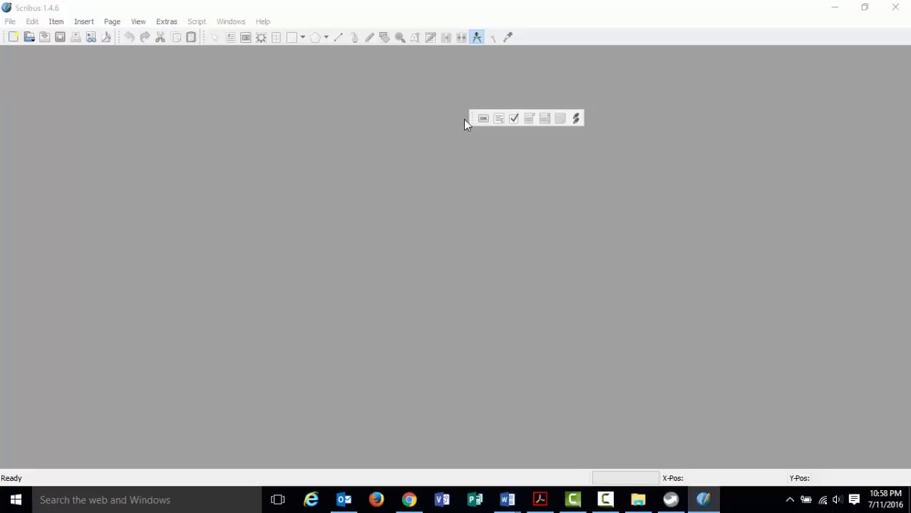
{"action": "left_click_drag", "start_coordinate": [466, 118], "coordinate": [4, 51]}
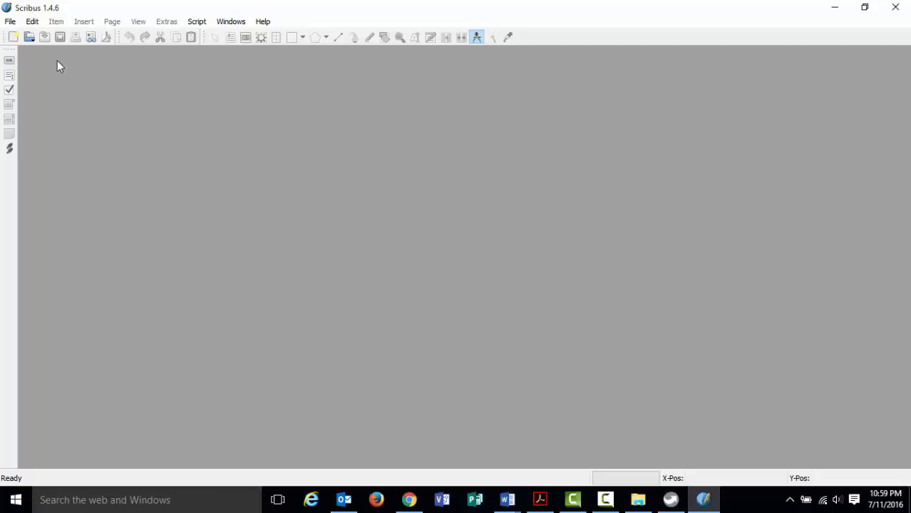
{"action": "left_click", "coordinate": [10, 22]}
Start a new document and choose Letter (612 × 792 pt) as its page size.
{"action": "left_click", "coordinate": [20, 36]}
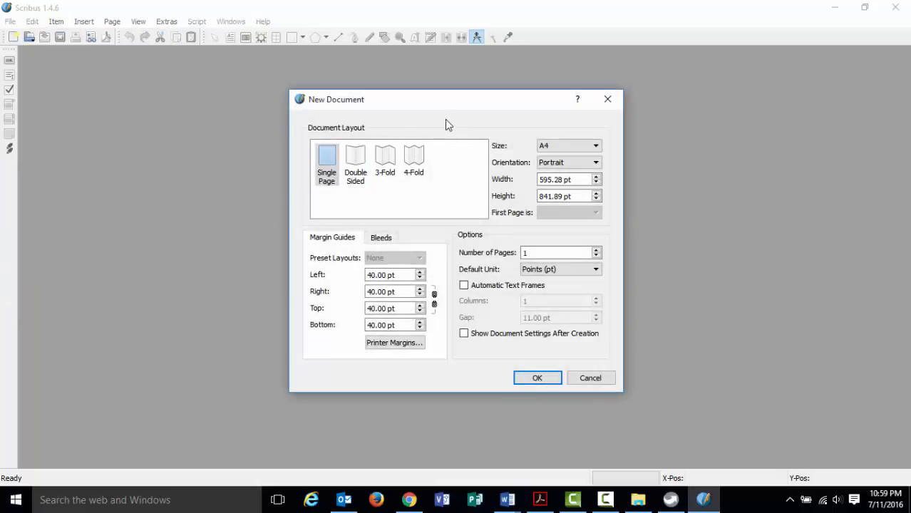
{"action": "left_click_drag", "start_coordinate": [441, 98], "coordinate": [380, 93]}
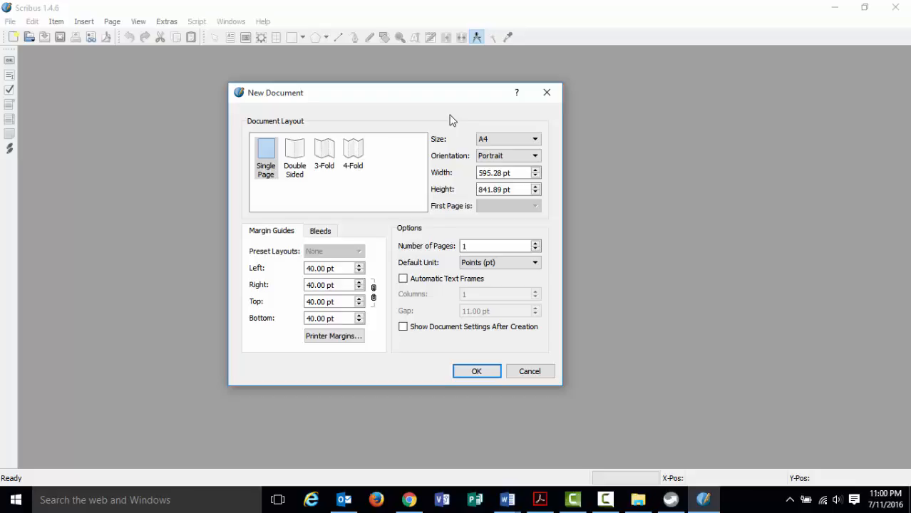
{"action": "left_click", "coordinate": [536, 140]}
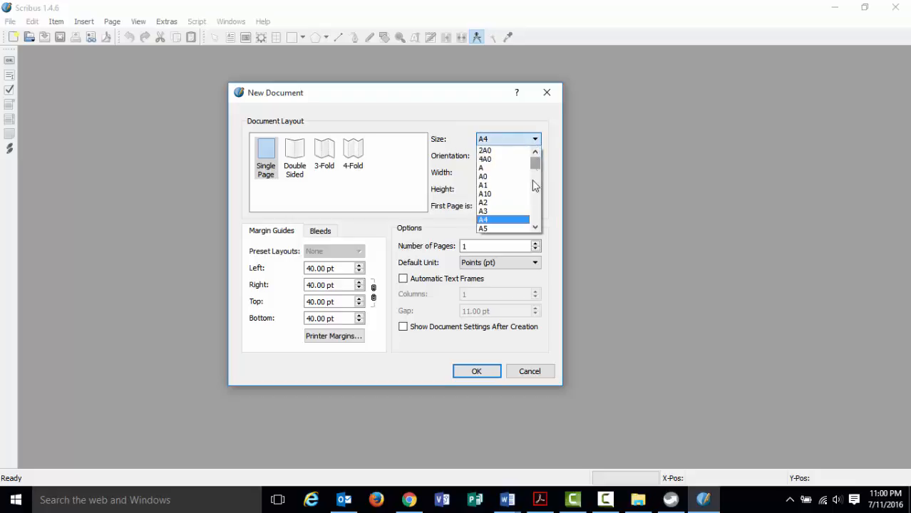
{"action": "scroll", "coordinate": [513, 203], "scroll_direction": "down", "scroll_amount": 4}
{"action": "scroll", "coordinate": [512, 204], "scroll_direction": "down", "scroll_amount": 1}
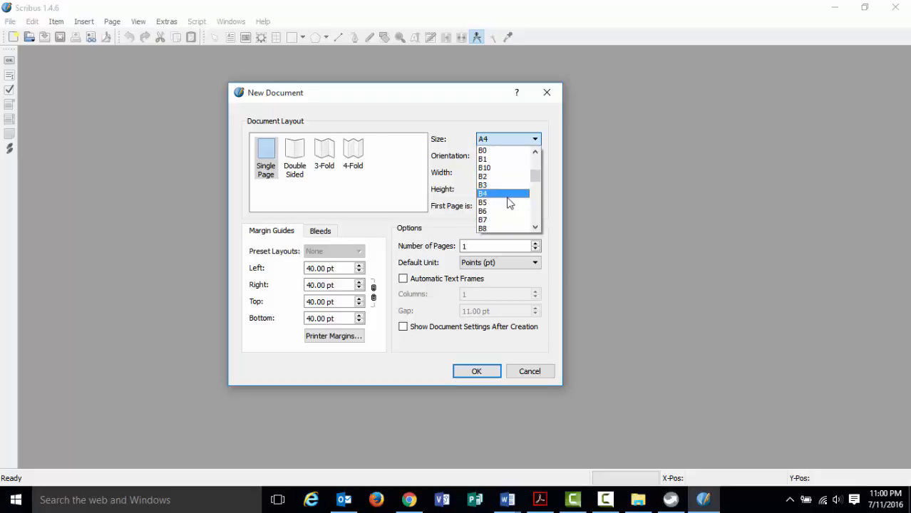
{"action": "scroll", "coordinate": [509, 201], "scroll_direction": "up", "scroll_amount": 4}
{"action": "scroll", "coordinate": [508, 187], "scroll_direction": "down", "scroll_amount": 4}
{"action": "scroll", "coordinate": [509, 186], "scroll_direction": "down", "scroll_amount": 2}
{"action": "scroll", "coordinate": [509, 186], "scroll_direction": "down", "scroll_amount": 2}
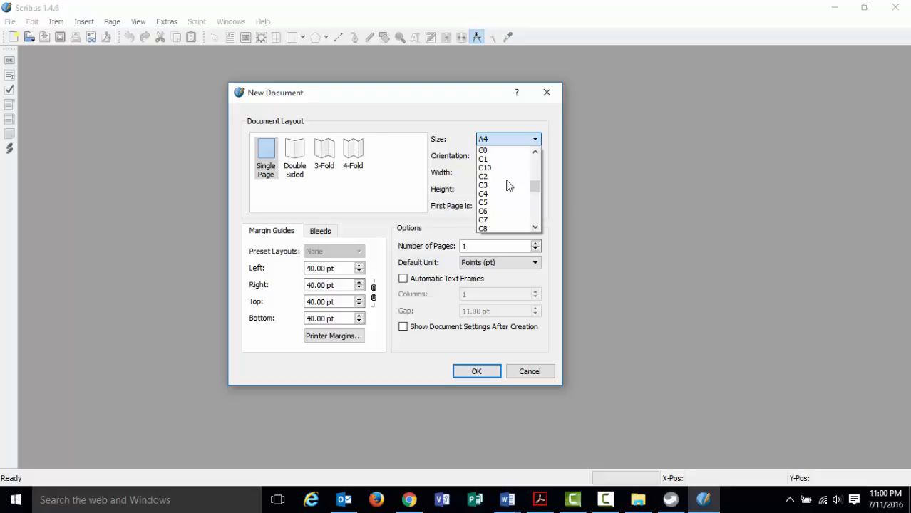
{"action": "key", "text": "l"}
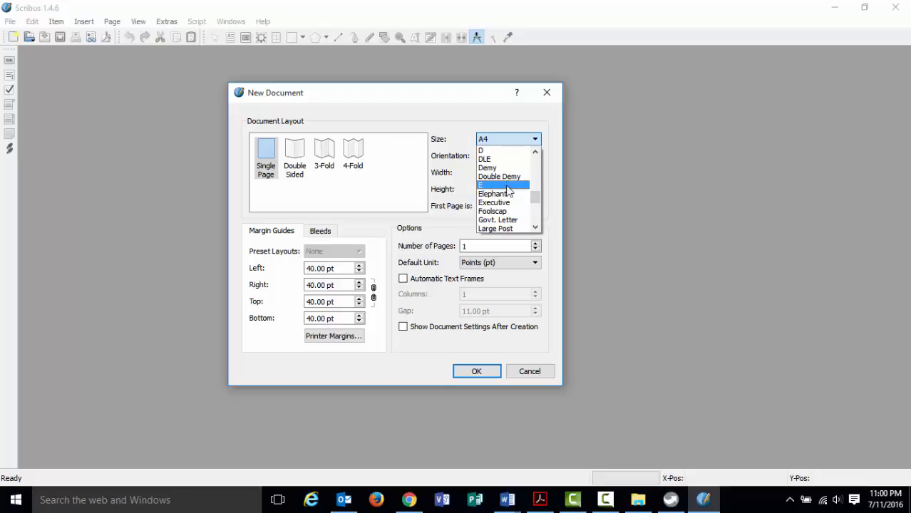
{"action": "scroll", "coordinate": [508, 190], "scroll_direction": "down", "scroll_amount": 2}
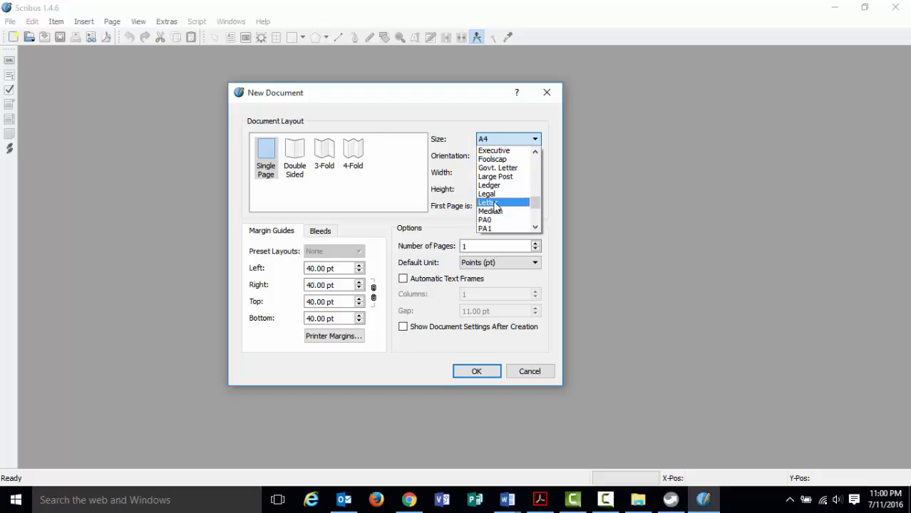
{"action": "left_click", "coordinate": [495, 204]}
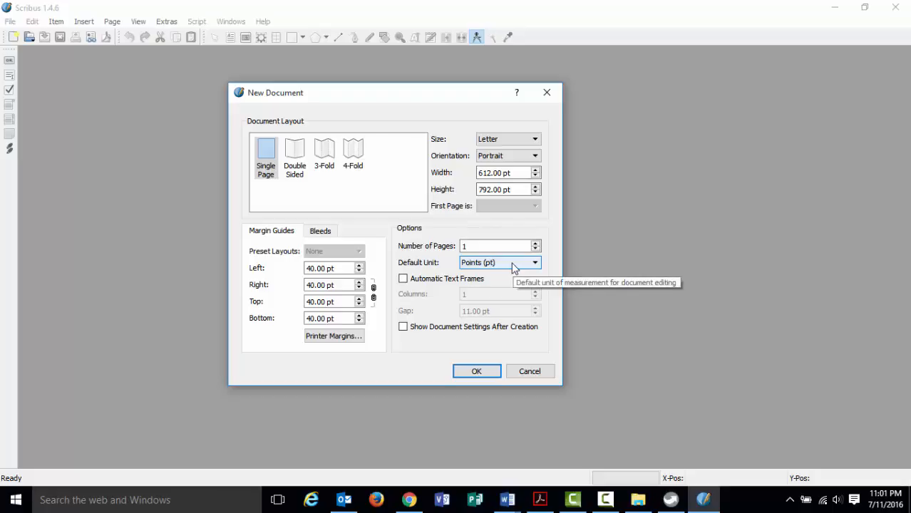
Set the default unit to Inches, giving an 8.5 × 11 in page with 0.5556 in margins.
{"action": "left_click", "coordinate": [536, 264]}
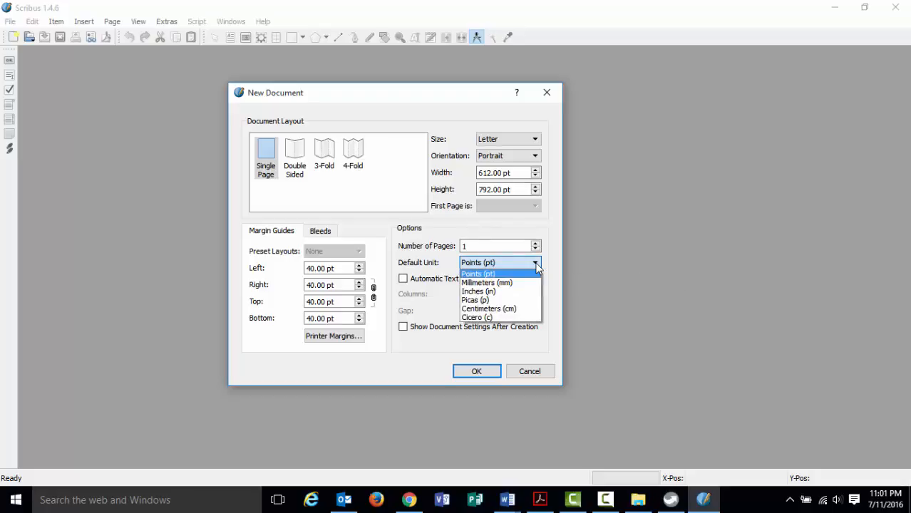
{"action": "left_click", "coordinate": [525, 290]}
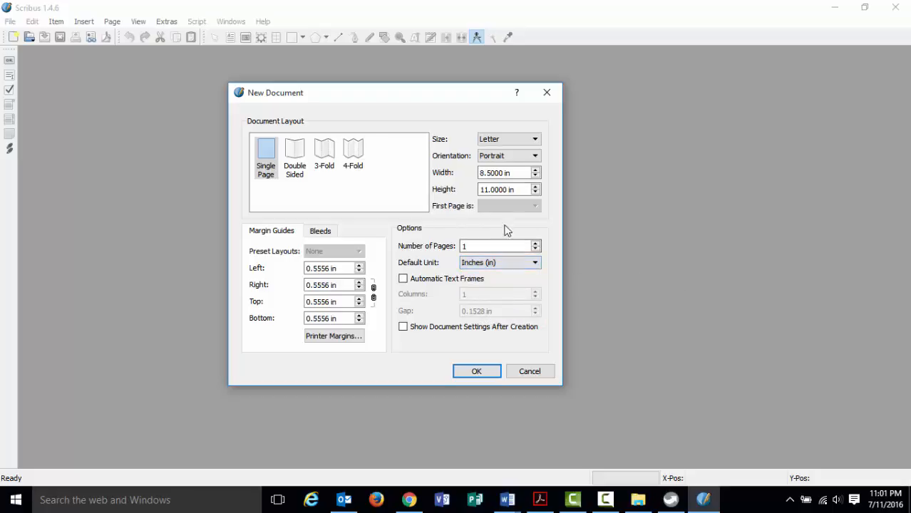
{"action": "left_click", "coordinate": [506, 189]}
Create the Letter document and zoom out to show the whole page.
{"action": "left_click", "coordinate": [461, 372]}
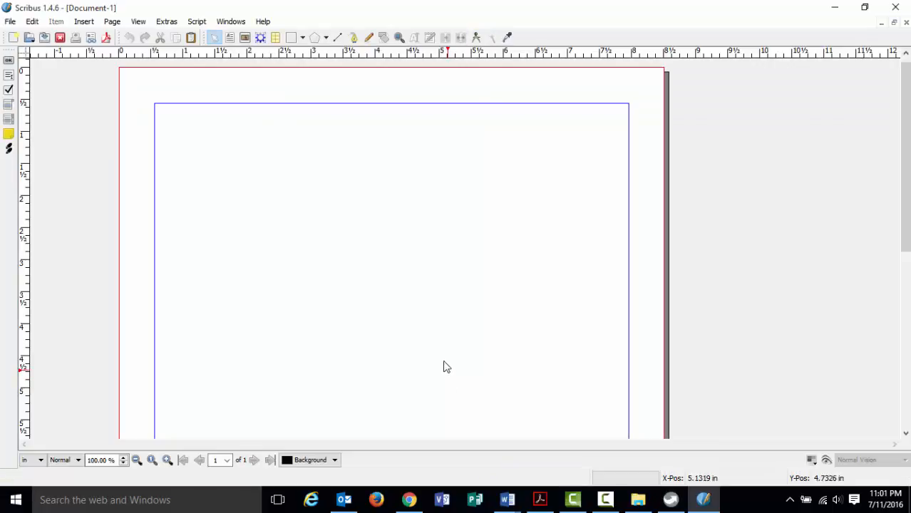
{"action": "scroll", "coordinate": [417, 310], "scroll_direction": "down", "scroll_amount": 1}
{"action": "scroll", "coordinate": [417, 310], "scroll_direction": "down", "scroll_amount": 10}
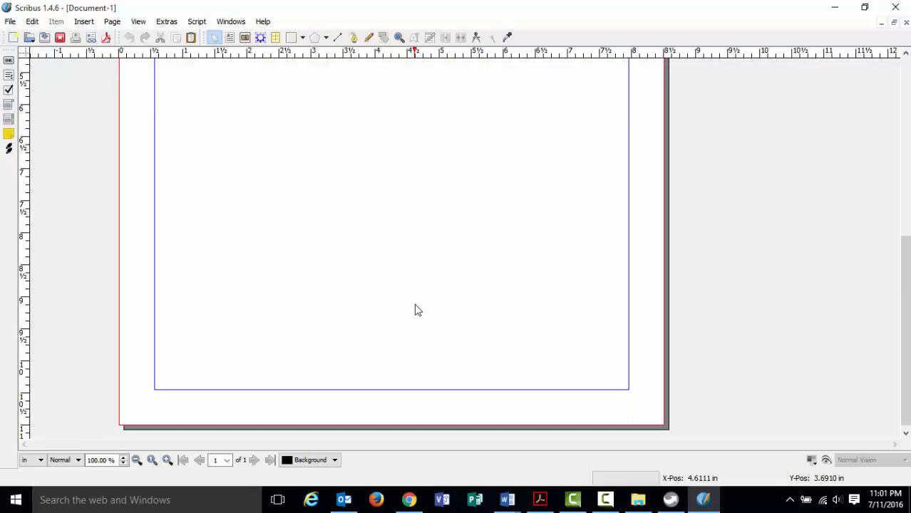
{"action": "scroll", "coordinate": [417, 310], "scroll_direction": "up", "scroll_amount": 10}
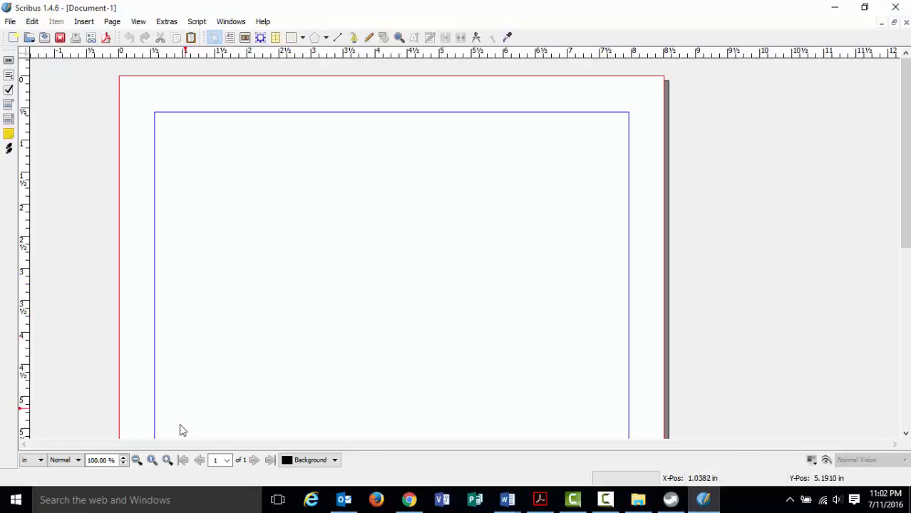
{"action": "left_click", "coordinate": [137, 462]}
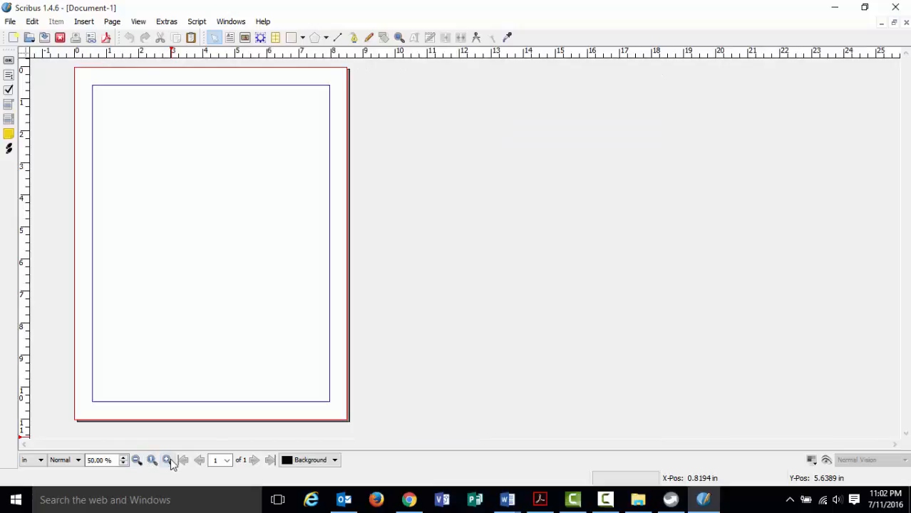
{"action": "left_click", "coordinate": [167, 461]}
{"action": "left_click", "coordinate": [137, 461]}
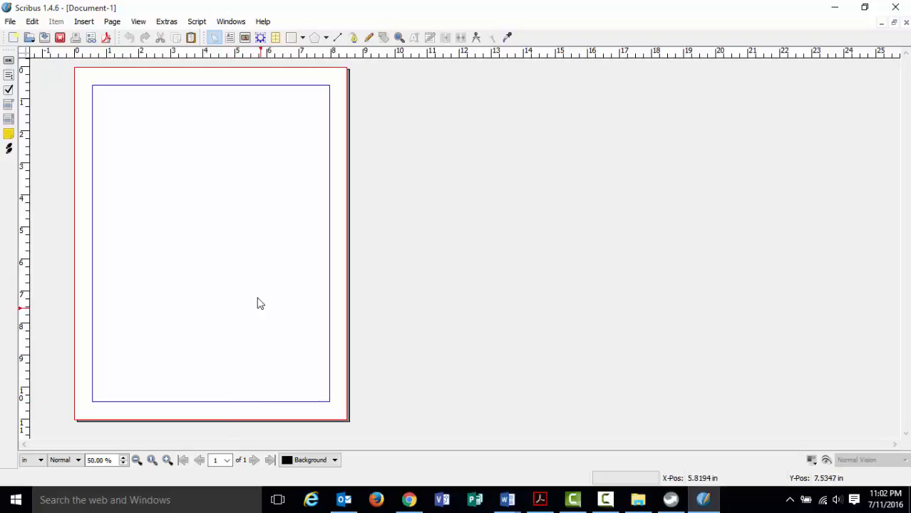
{"action": "left_click", "coordinate": [11, 23]}
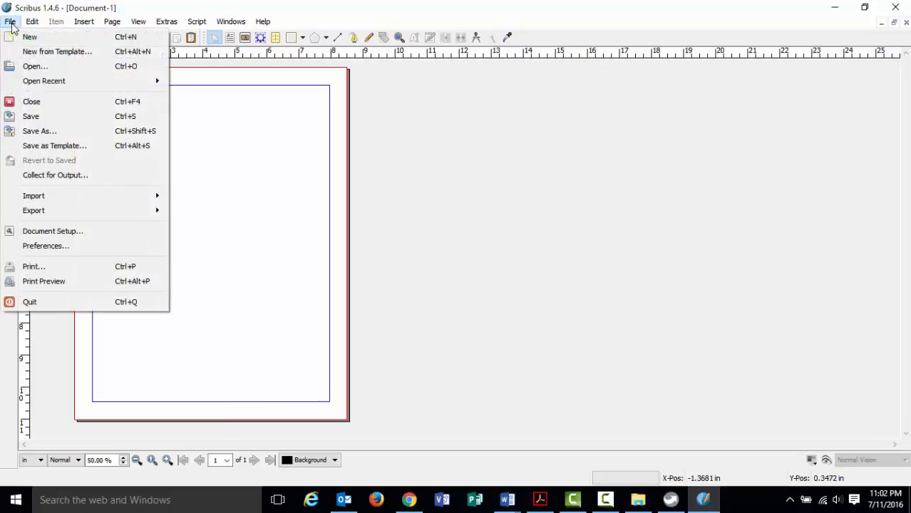
Open Save As for Document-1 and browse through My Computer into the D: drive.
{"action": "left_click", "coordinate": [33, 131]}
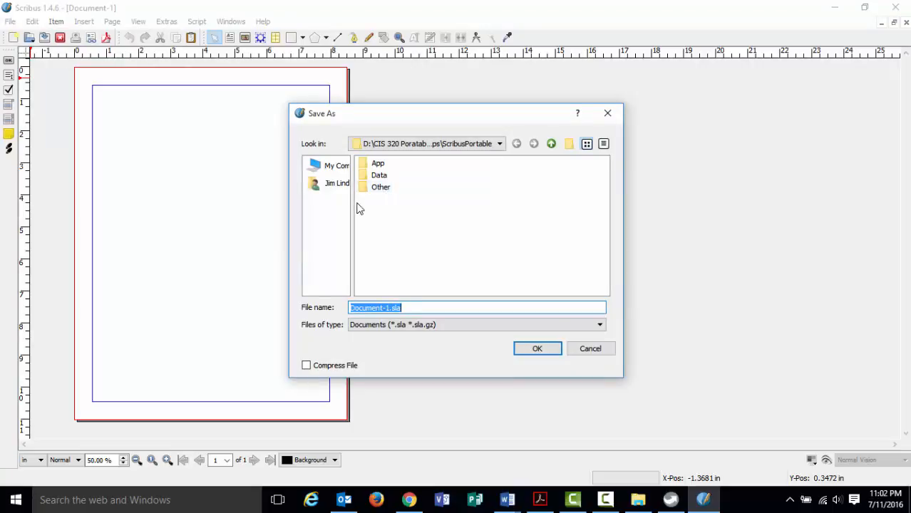
{"action": "left_click_drag", "start_coordinate": [518, 107], "coordinate": [508, 90]}
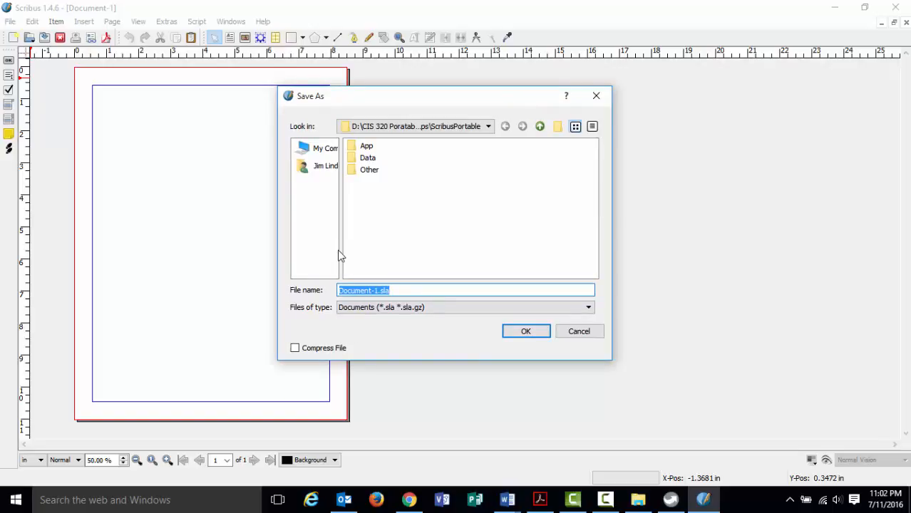
{"action": "left_click_drag", "start_coordinate": [340, 249], "coordinate": [376, 249]}
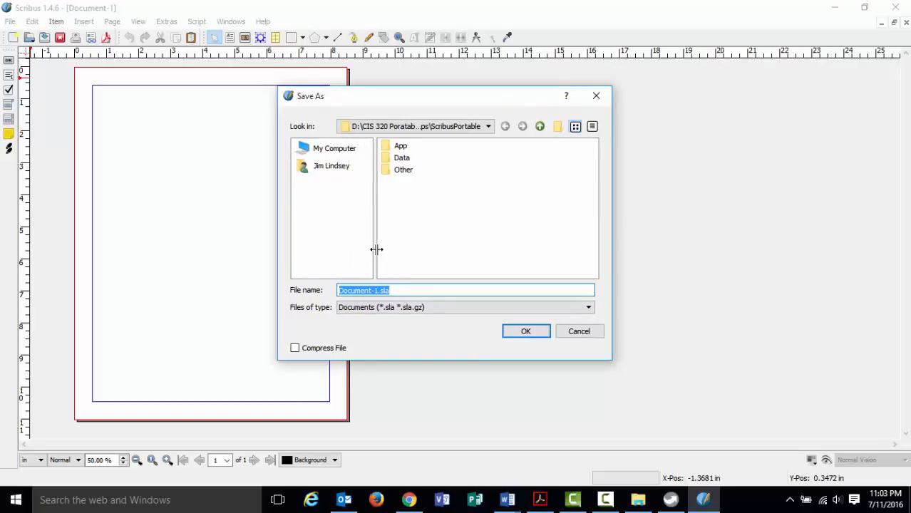
{"action": "left_click", "coordinate": [336, 150]}
{"action": "left_click", "coordinate": [334, 168]}
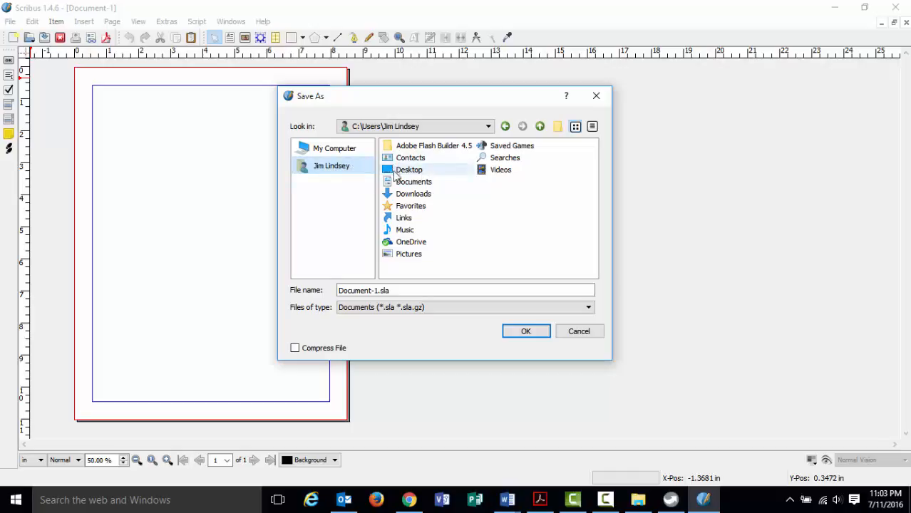
{"action": "left_click", "coordinate": [354, 151]}
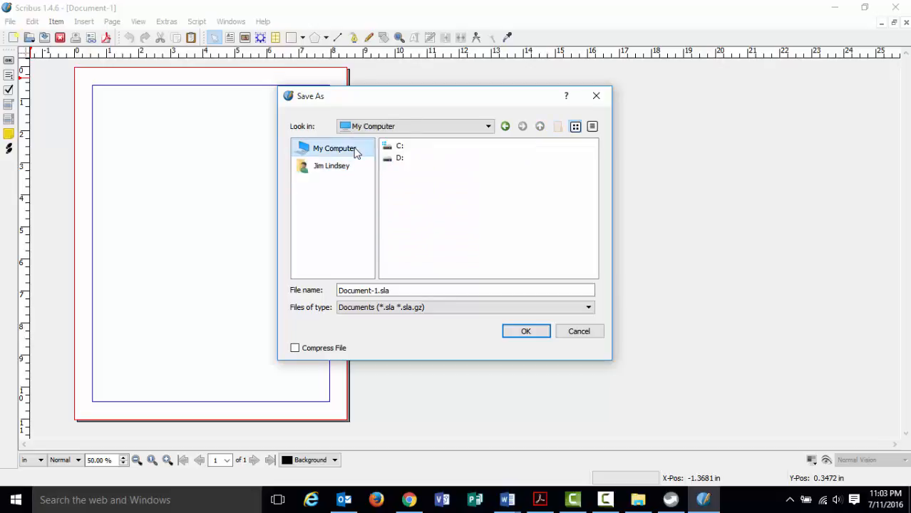
{"action": "left_click", "coordinate": [348, 168]}
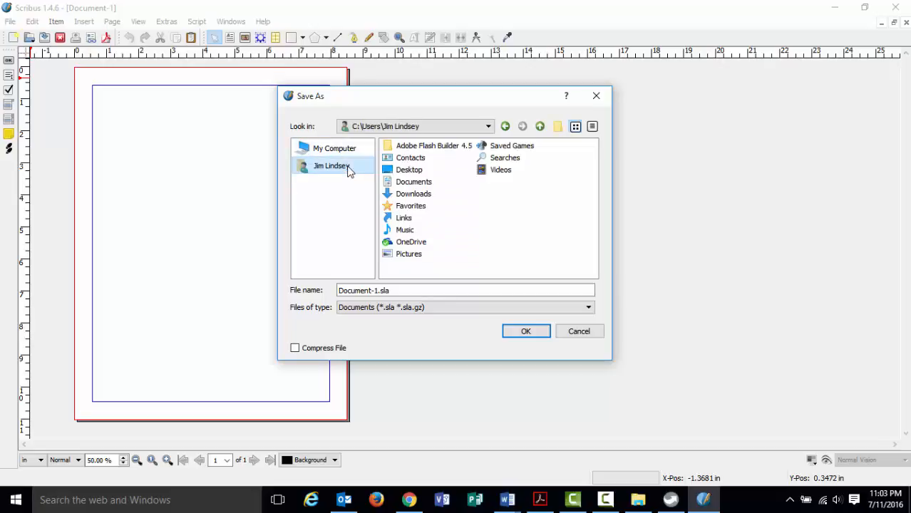
{"action": "left_click", "coordinate": [346, 151]}
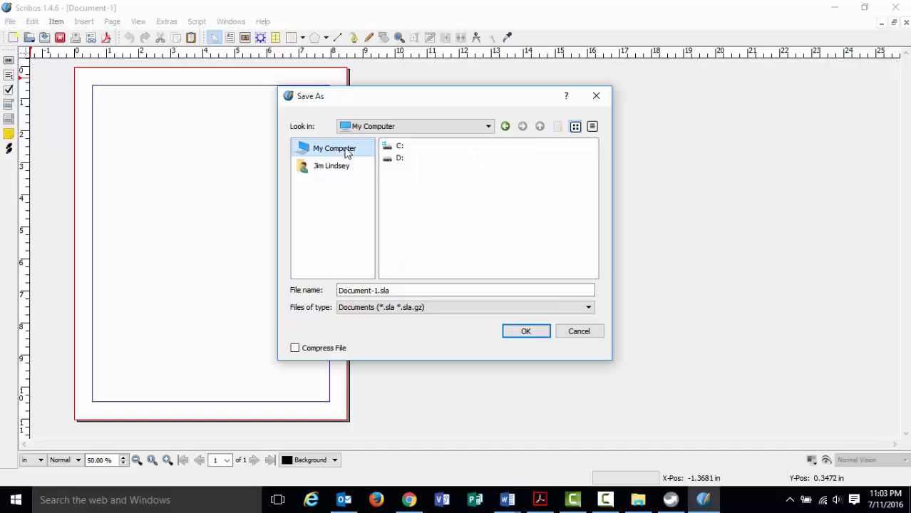
{"action": "double_click", "coordinate": [399, 159]}
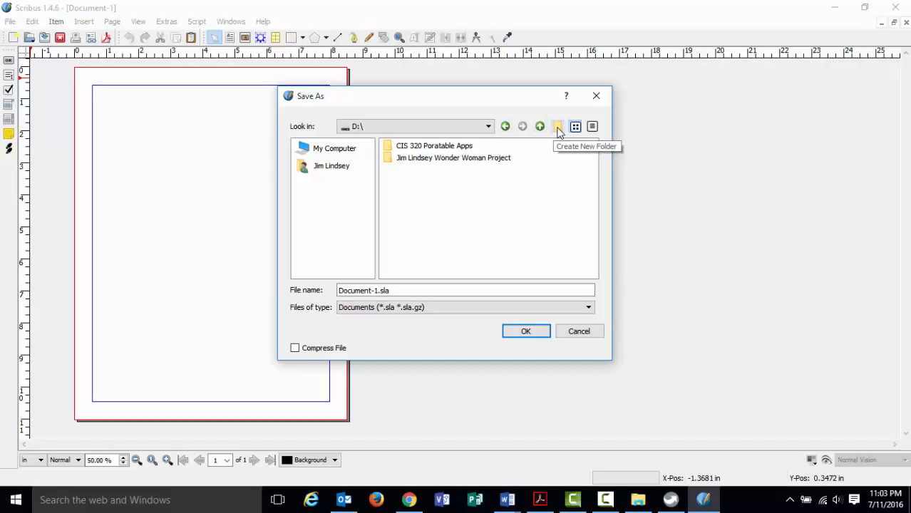
Create a new folder named 'Rembrandt Project' on drive D.
{"action": "left_click", "coordinate": [558, 127]}
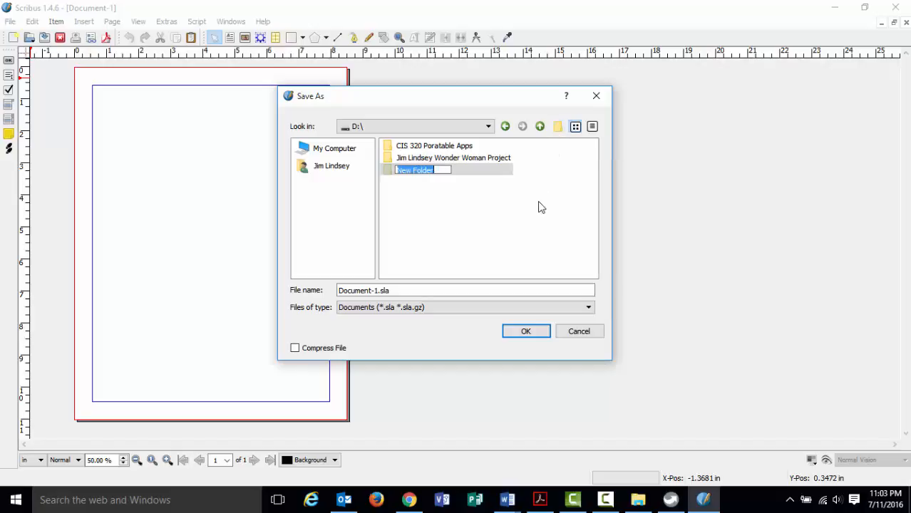
{"action": "type", "text": "Rembrandt Project"}
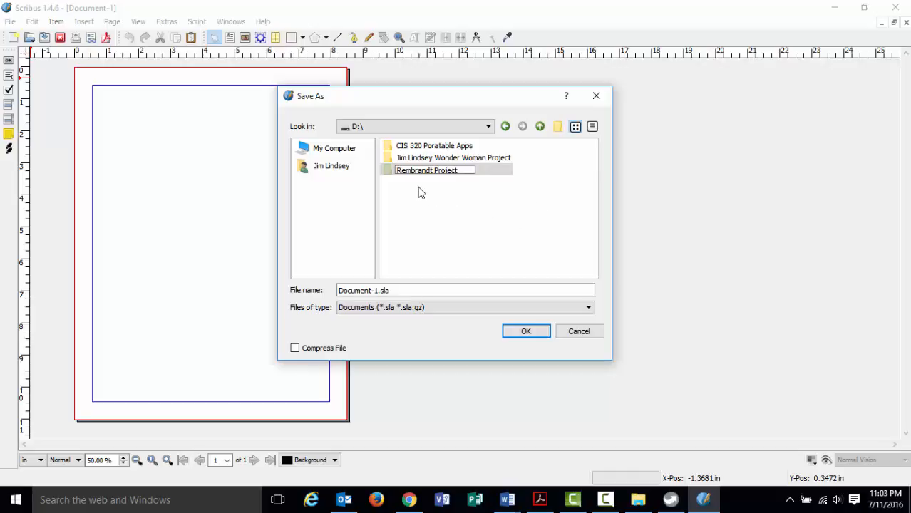
{"action": "key", "text": "Return"}
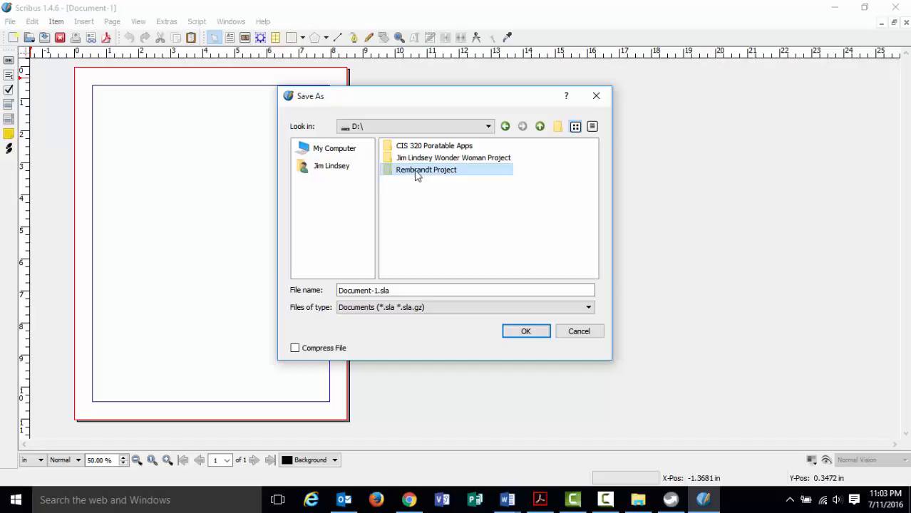
Save the flyer as an .sla file in Rembrandt Project, named with the student's name plus 'Flyer'.
{"action": "double_click", "coordinate": [419, 176]}
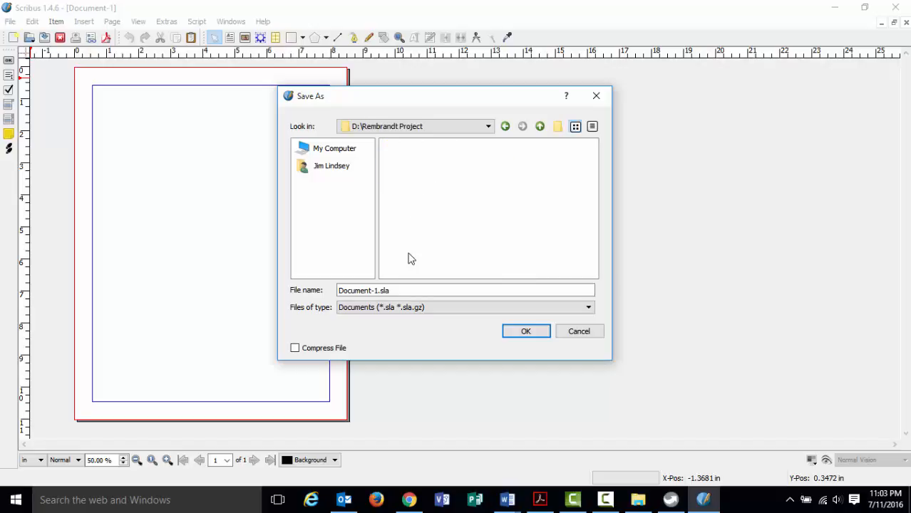
{"action": "left_click_drag", "start_coordinate": [410, 289], "coordinate": [270, 293]}
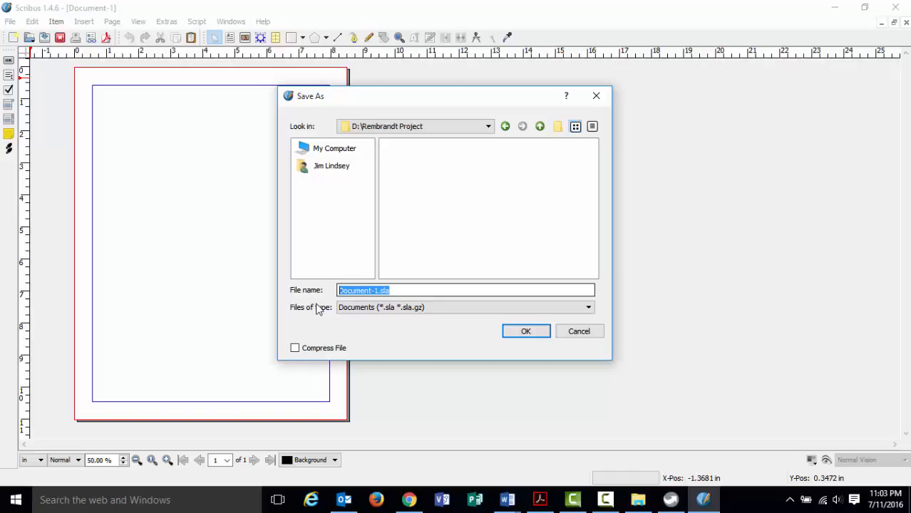
{"action": "type", "text": "Flyer"}
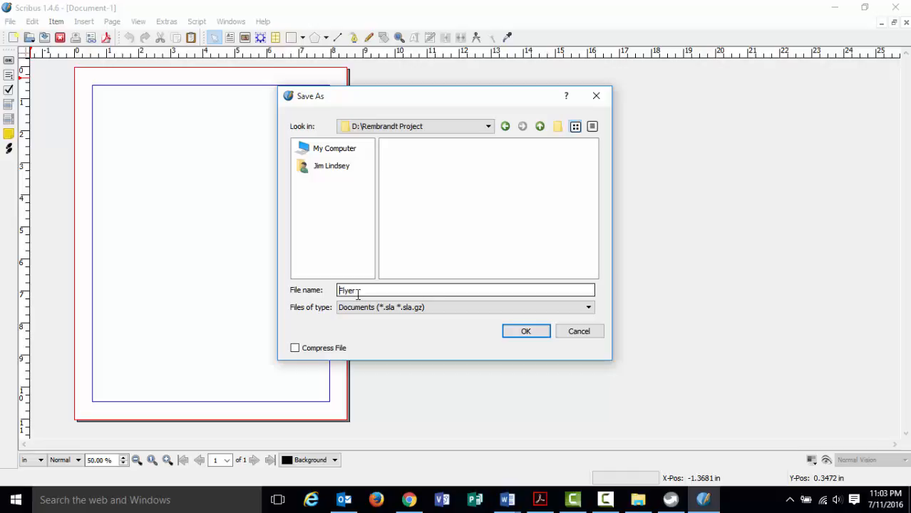
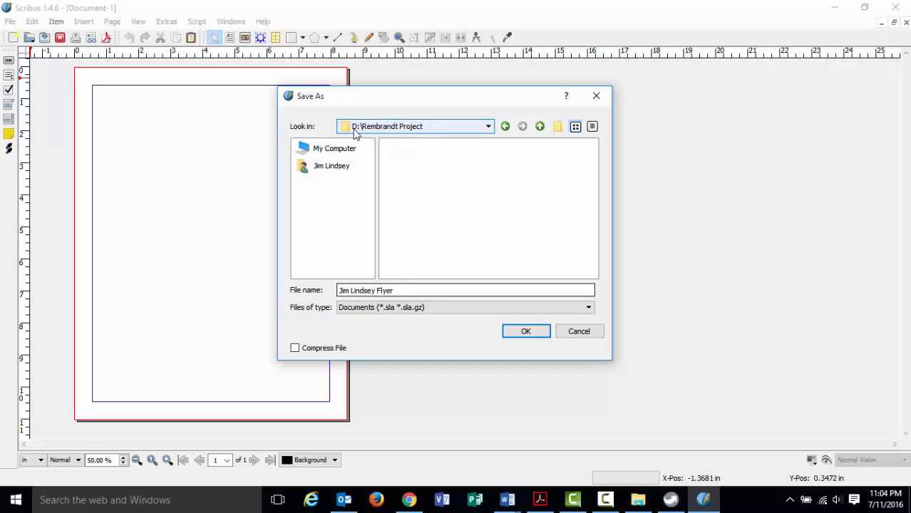
{"action": "left_click", "coordinate": [523, 331]}
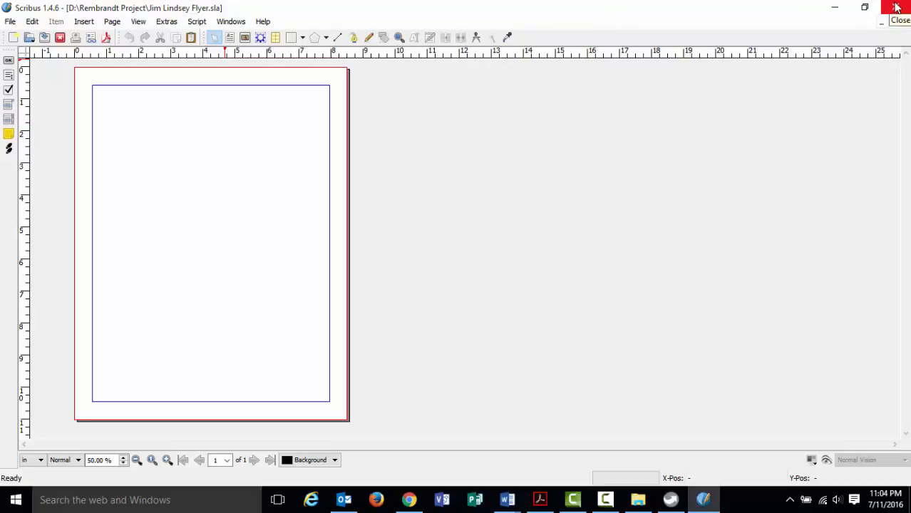
Minimize Scribus and show the Rembrandt Project folder on Removable Disk (D:) in File Explorer.
{"action": "left_click", "coordinate": [832, 9]}
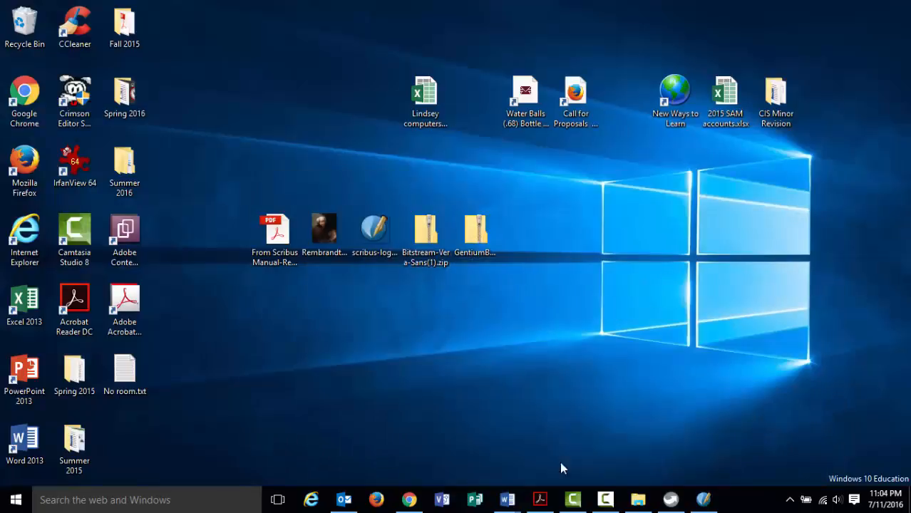
{"action": "left_click", "coordinate": [637, 500]}
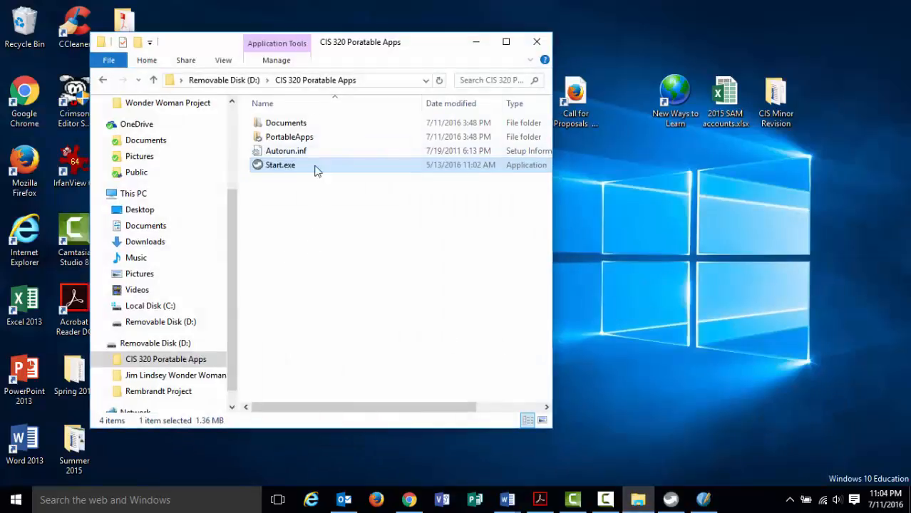
{"action": "left_click", "coordinate": [239, 81]}
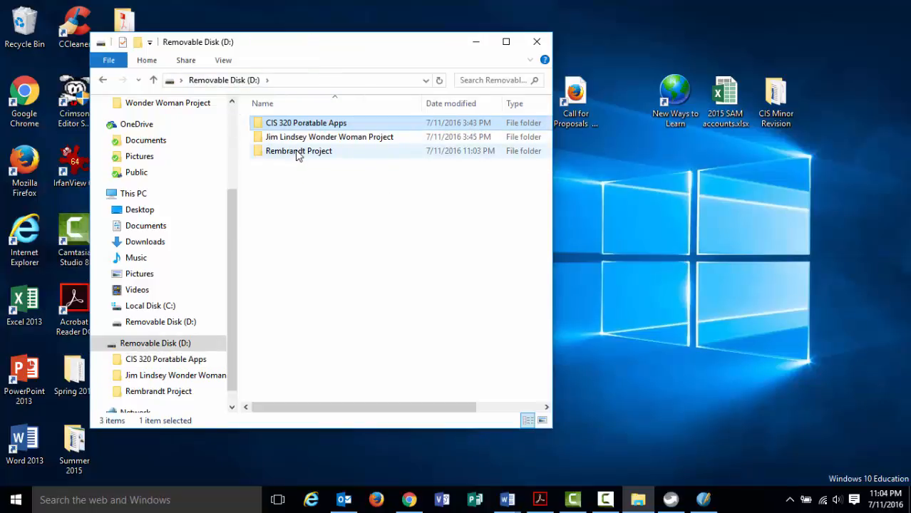
{"action": "double_click", "coordinate": [298, 151]}
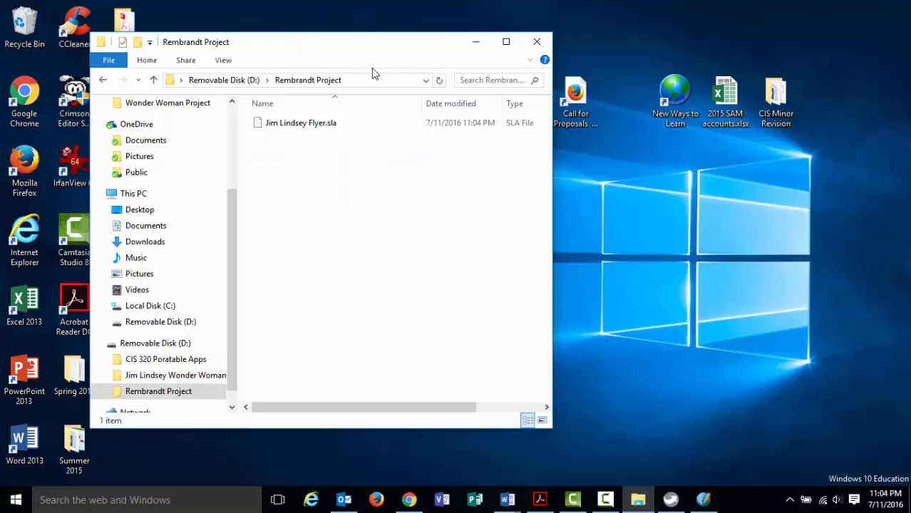
{"action": "left_click_drag", "start_coordinate": [343, 52], "coordinate": [681, 57]}
Drag Rembrandt_Harmensz__van_Rijn_137.jpg and scribus-logo.png from the desktop into the Rembrandt Project folder.
{"action": "left_click", "coordinate": [335, 229]}
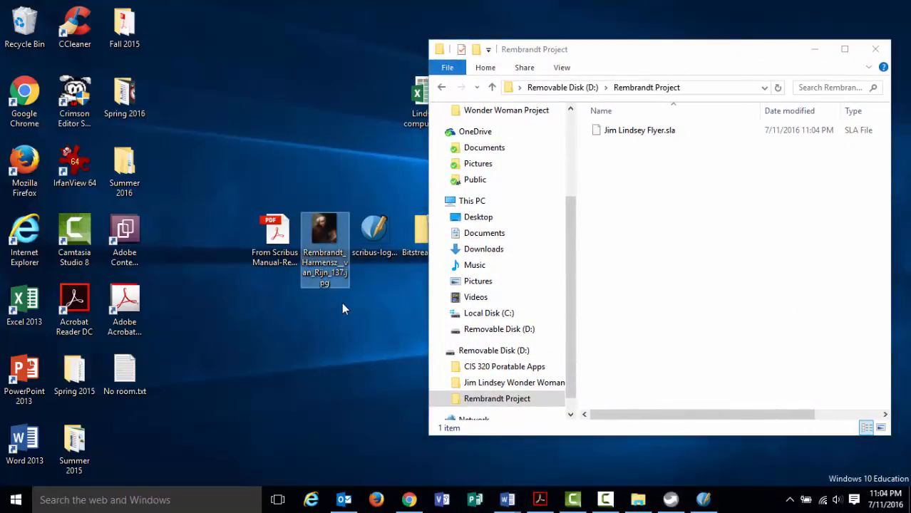
{"action": "left_click", "coordinate": [365, 256]}
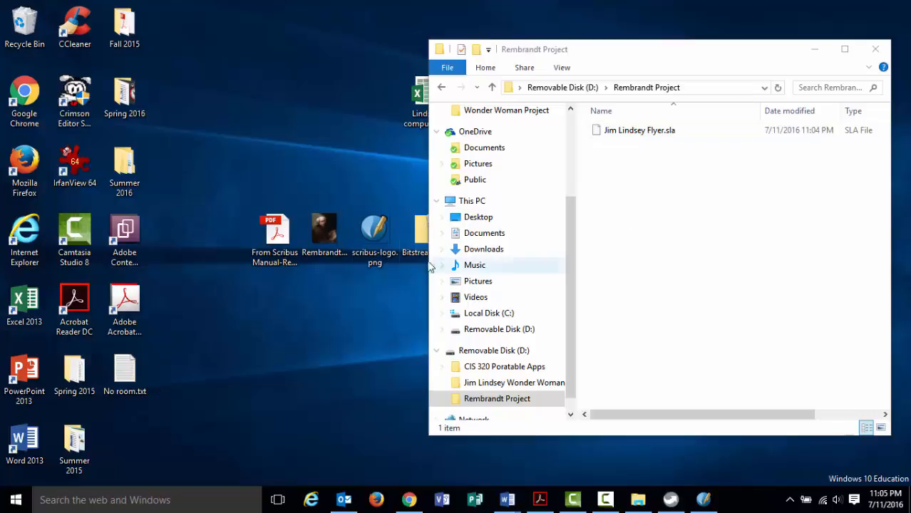
{"action": "left_click_drag", "start_coordinate": [284, 156], "coordinate": [349, 276]}
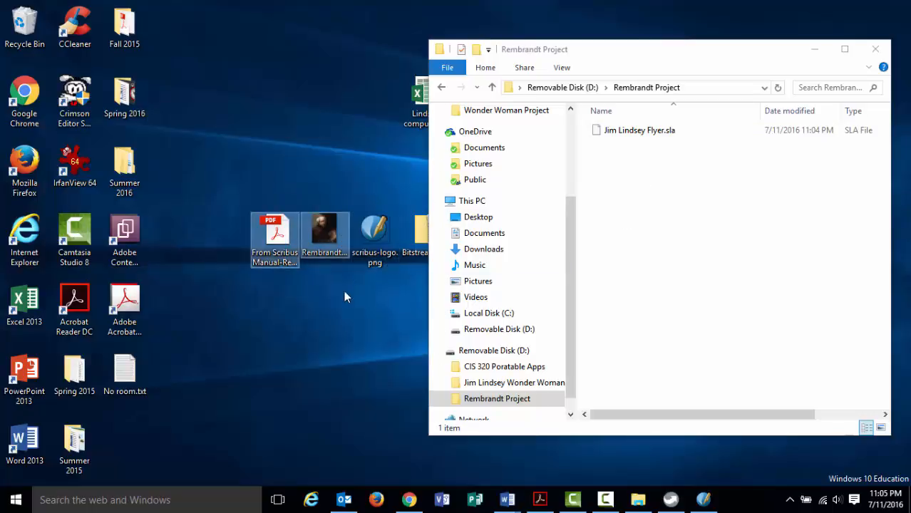
{"action": "left_click", "coordinate": [323, 206]}
{"action": "left_click_drag", "start_coordinate": [312, 211], "coordinate": [382, 286]}
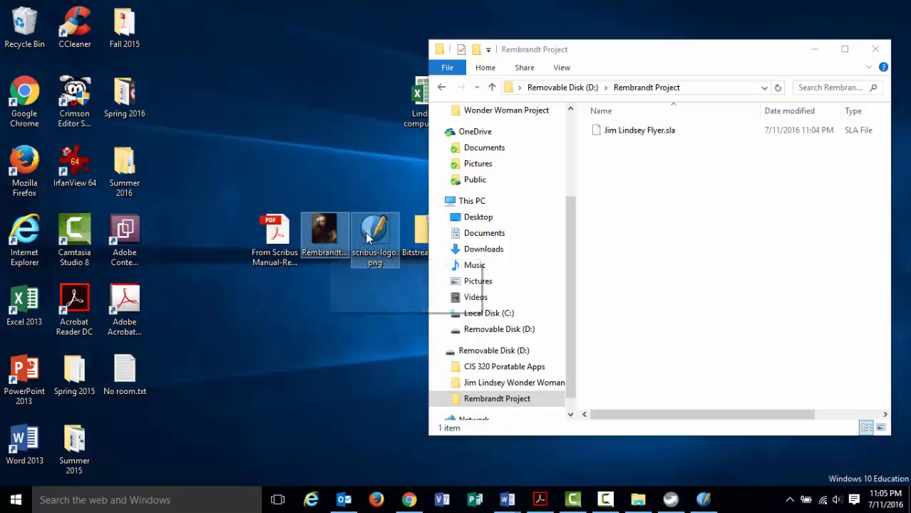
{"action": "left_click_drag", "start_coordinate": [322, 233], "coordinate": [626, 270]}
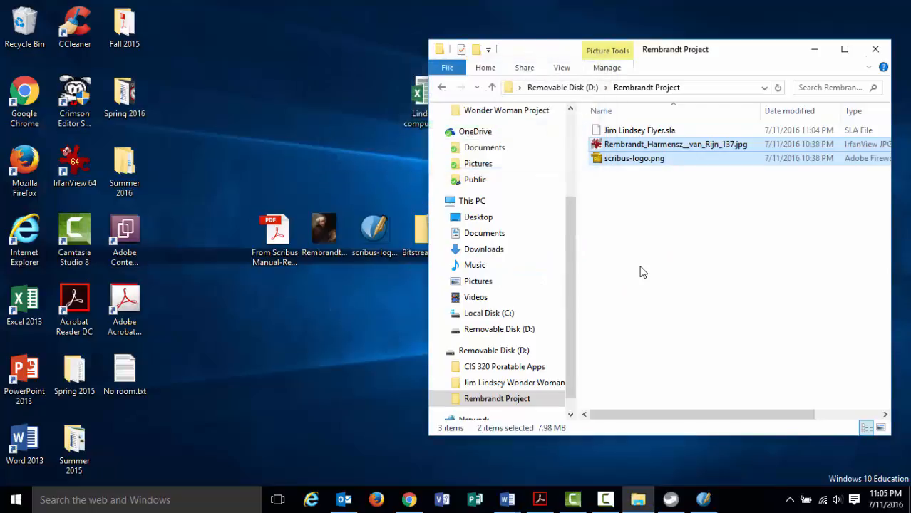
{"action": "left_click", "coordinate": [650, 292]}
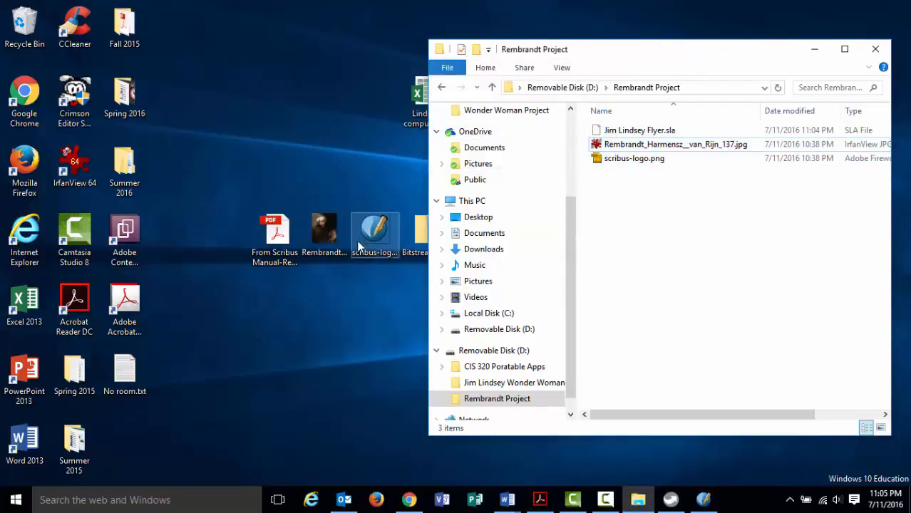
Delete the two image copies left on the desktop.
{"action": "left_click_drag", "start_coordinate": [710, 58], "coordinate": [736, 46]}
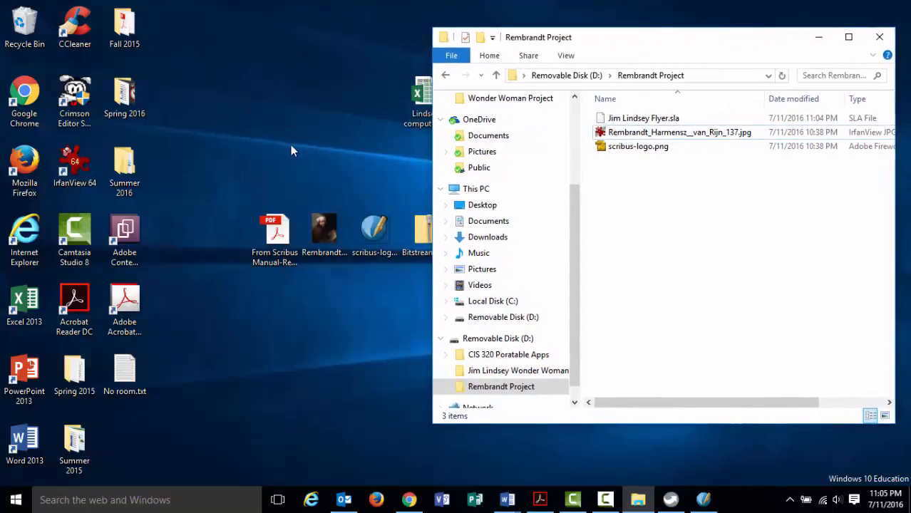
{"action": "left_click_drag", "start_coordinate": [298, 182], "coordinate": [380, 321]}
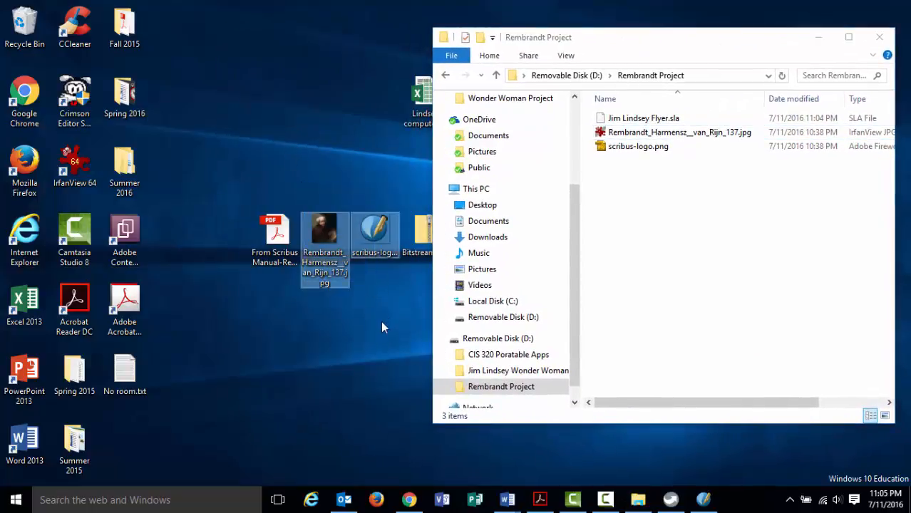
{"action": "key", "text": "Delete"}
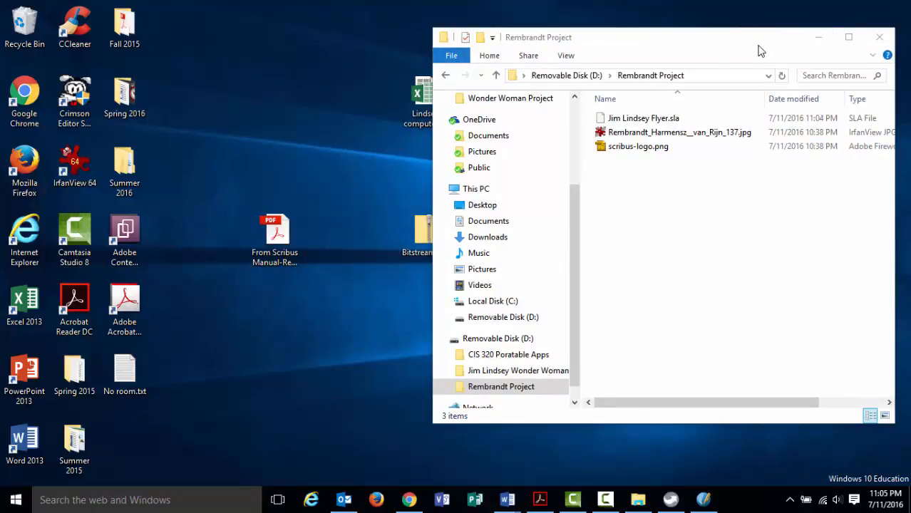
{"action": "left_click_drag", "start_coordinate": [759, 51], "coordinate": [639, 51]}
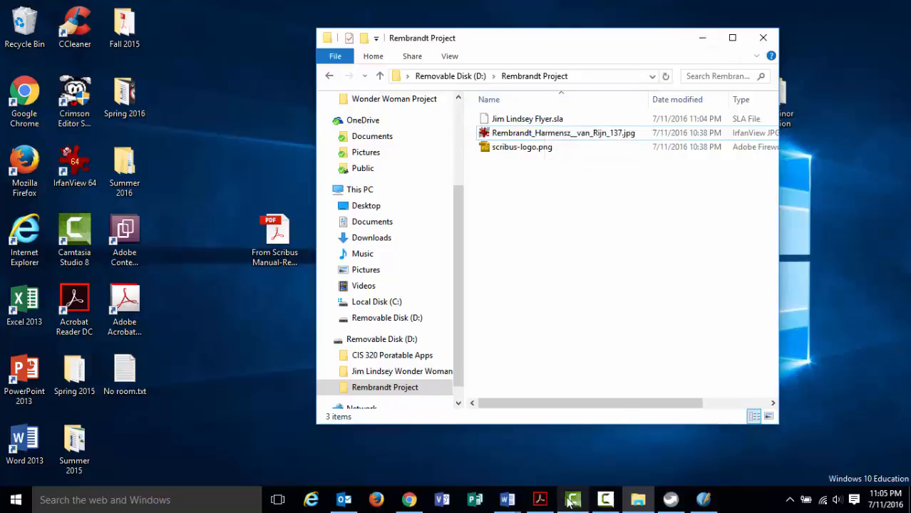
{"action": "left_click", "coordinate": [542, 501]}
Bring the instructions PDF back to the front, showing page 1's Rembrandt cover at 75% zoom.
{"action": "scroll", "coordinate": [423, 403], "scroll_direction": "up", "scroll_amount": 3}
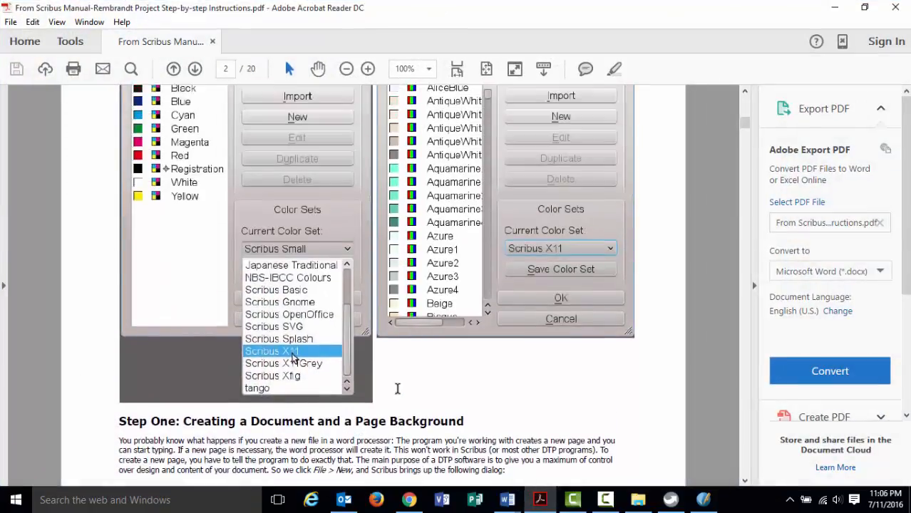
{"action": "left_click", "coordinate": [828, 7]}
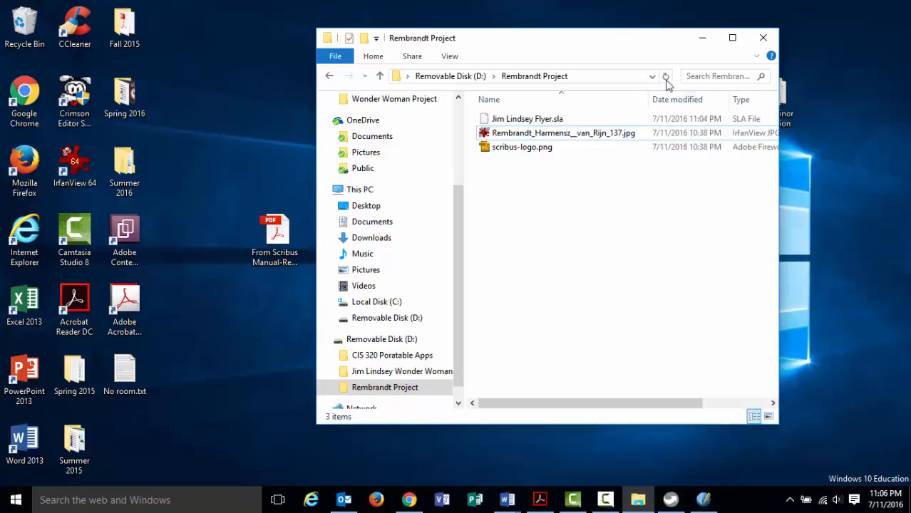
{"action": "left_click", "coordinate": [702, 43]}
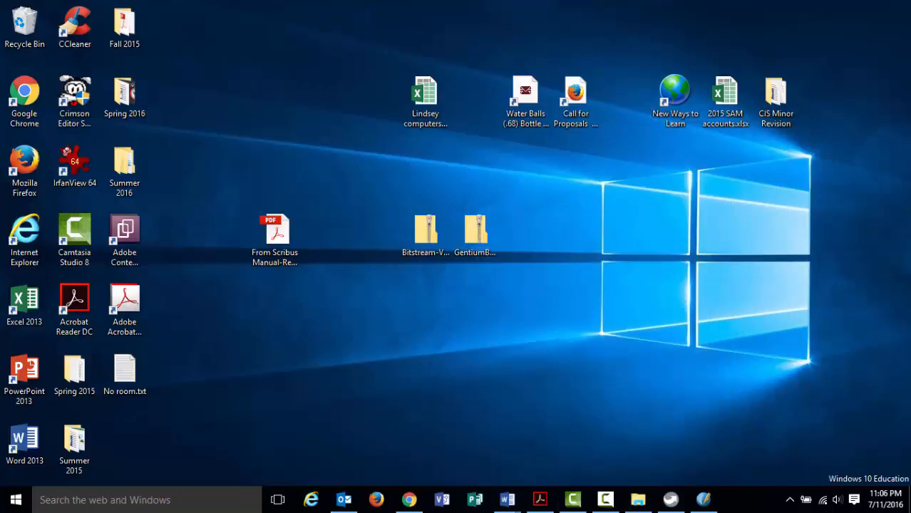
{"action": "left_click", "coordinate": [539, 499]}
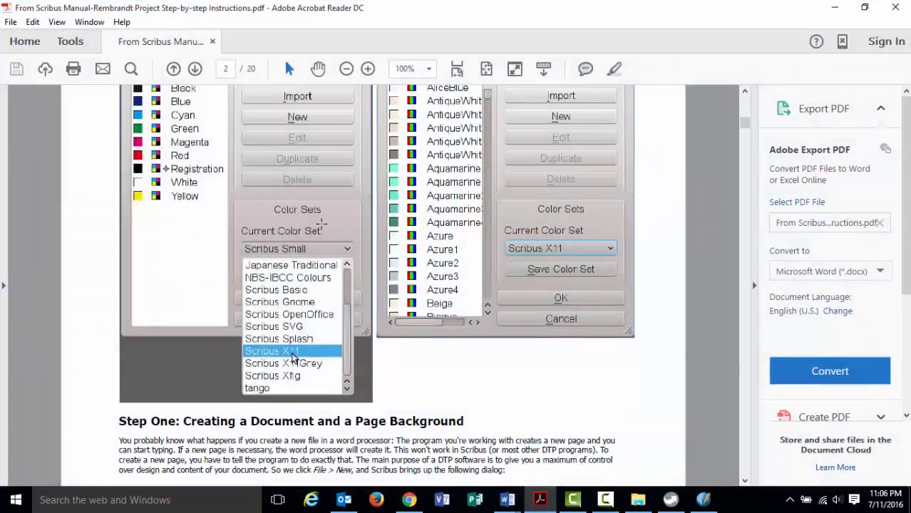
{"action": "scroll", "coordinate": [331, 230], "scroll_direction": "up", "scroll_amount": 10}
{"action": "scroll", "coordinate": [333, 234], "scroll_direction": "up", "scroll_amount": 5}
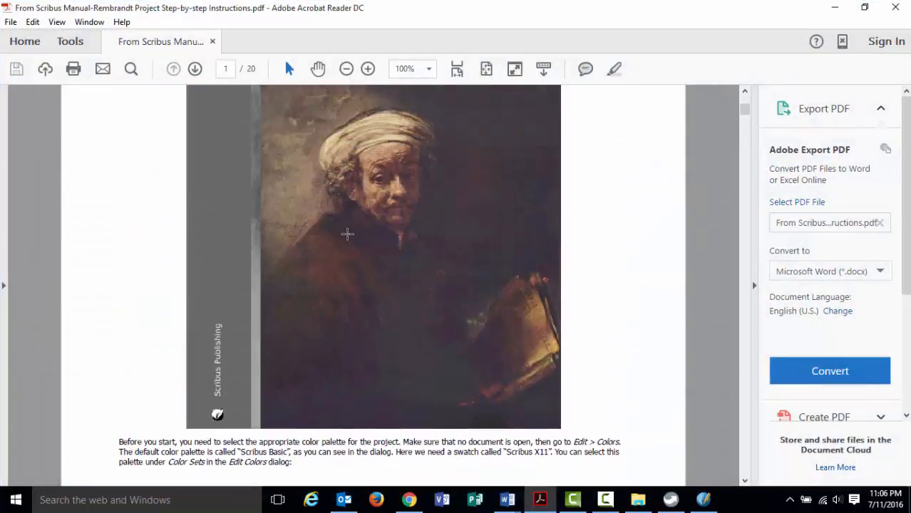
{"action": "left_click", "coordinate": [346, 68]}
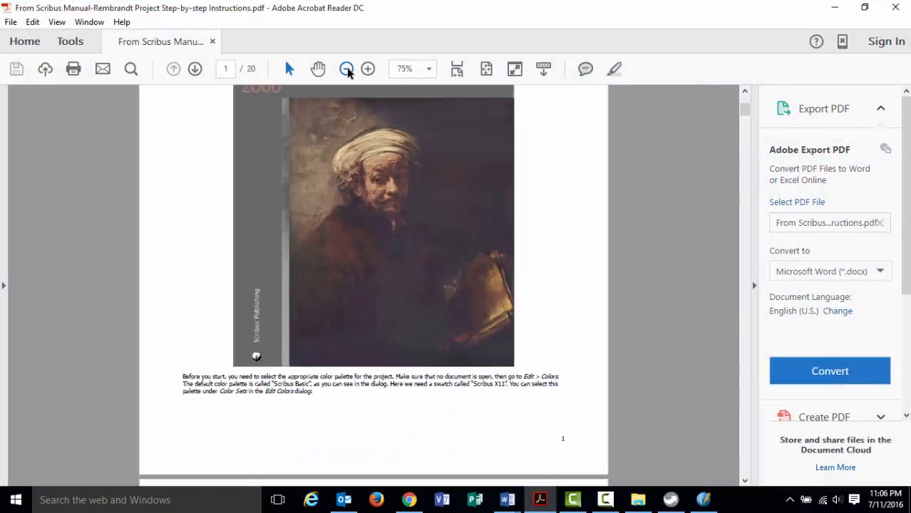
{"action": "scroll", "coordinate": [349, 142], "scroll_direction": "up", "scroll_amount": 3}
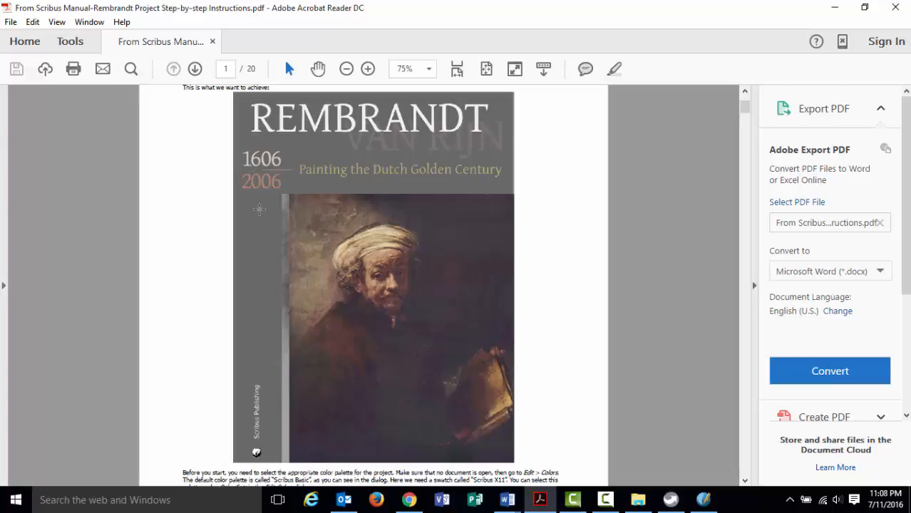
Read through the instructions PDF, then minimize Acrobat Reader to reveal the desktop.
{"action": "scroll", "coordinate": [259, 271], "scroll_direction": "down", "scroll_amount": 2}
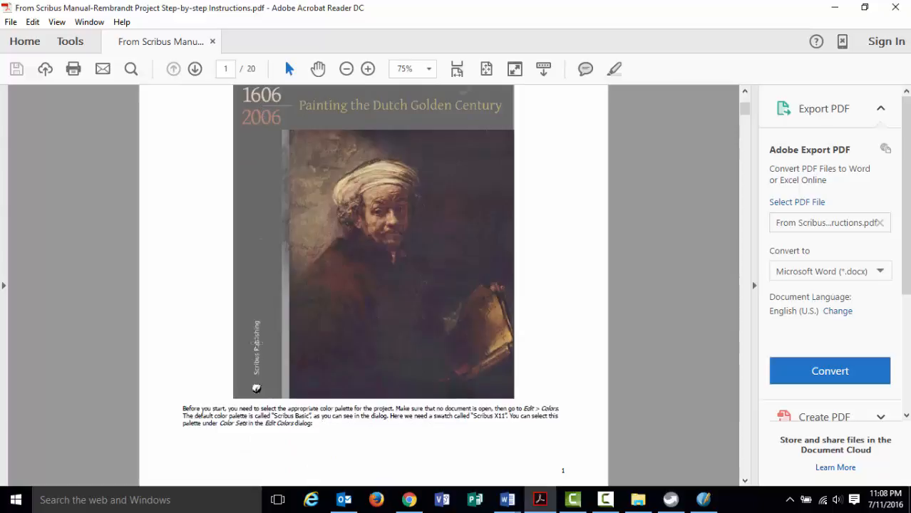
{"action": "scroll", "coordinate": [265, 296], "scroll_direction": "up", "scroll_amount": 2}
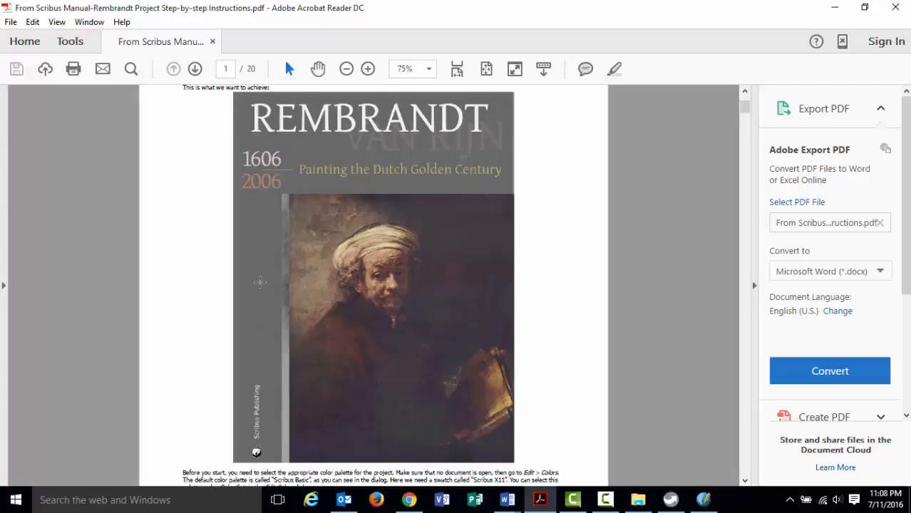
{"action": "scroll", "coordinate": [259, 282], "scroll_direction": "up", "scroll_amount": 1}
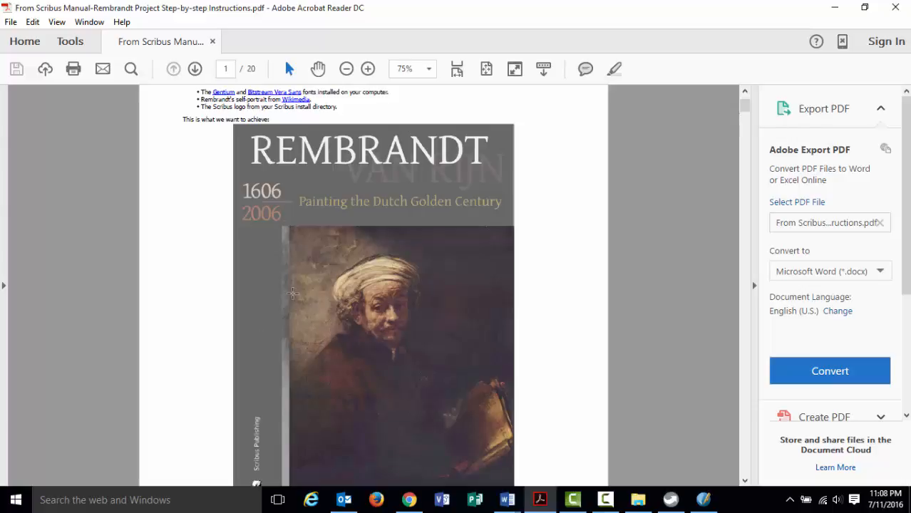
{"action": "scroll", "coordinate": [292, 287], "scroll_direction": "down", "scroll_amount": 4}
{"action": "scroll", "coordinate": [291, 286], "scroll_direction": "down", "scroll_amount": 2}
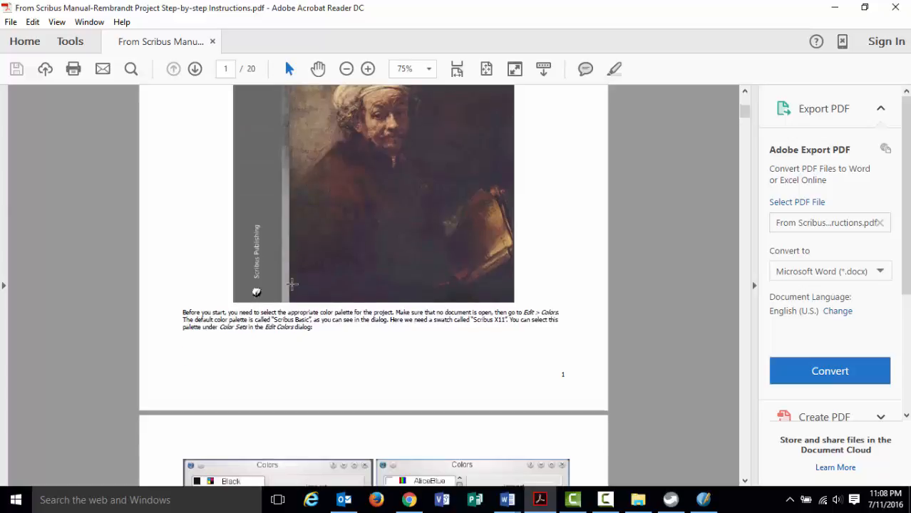
{"action": "scroll", "coordinate": [292, 286], "scroll_direction": "down", "scroll_amount": 13}
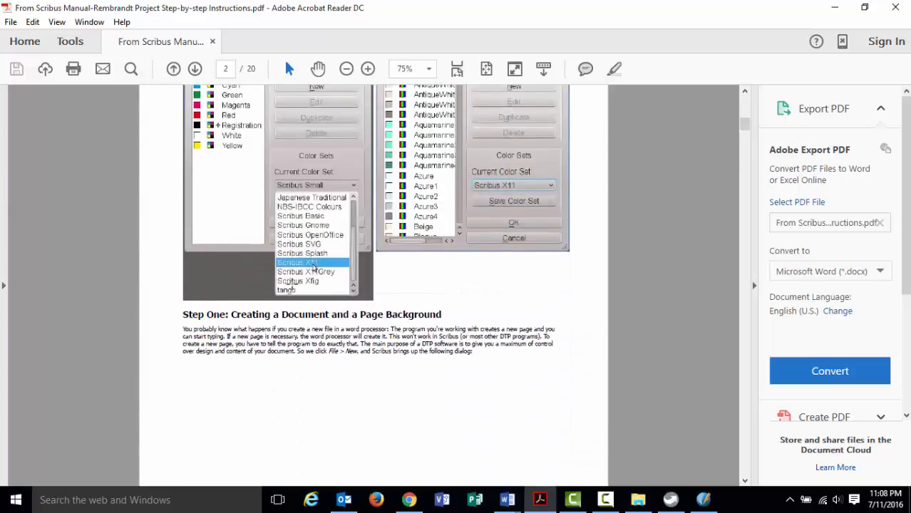
{"action": "scroll", "coordinate": [291, 285], "scroll_direction": "down", "scroll_amount": 1}
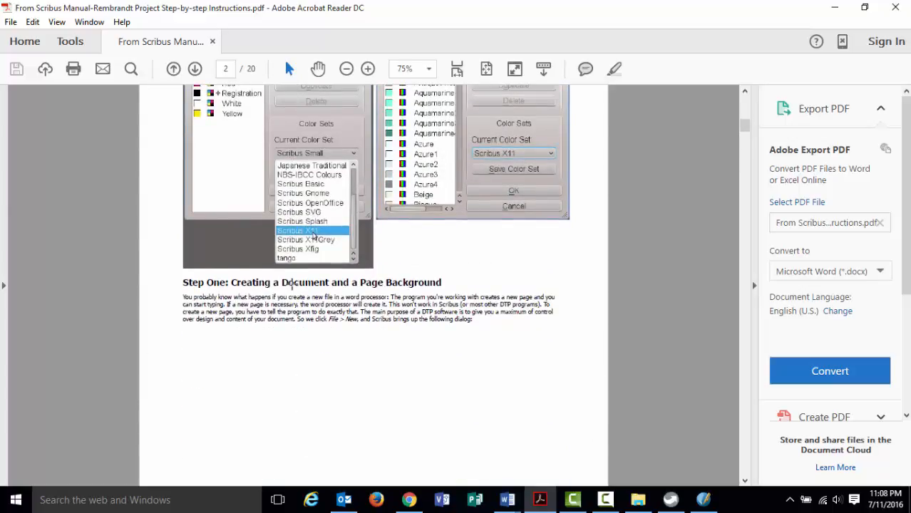
{"action": "scroll", "coordinate": [291, 285], "scroll_direction": "down", "scroll_amount": 3}
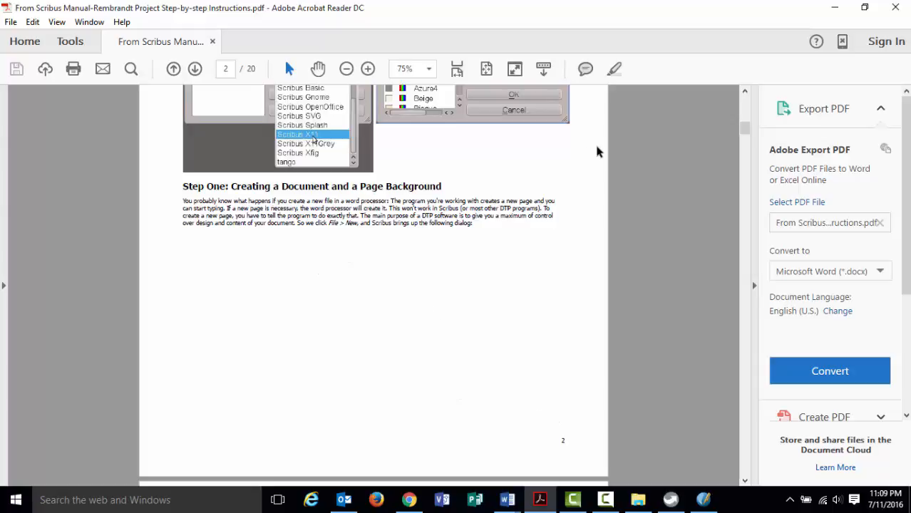
{"action": "left_click", "coordinate": [834, 7]}
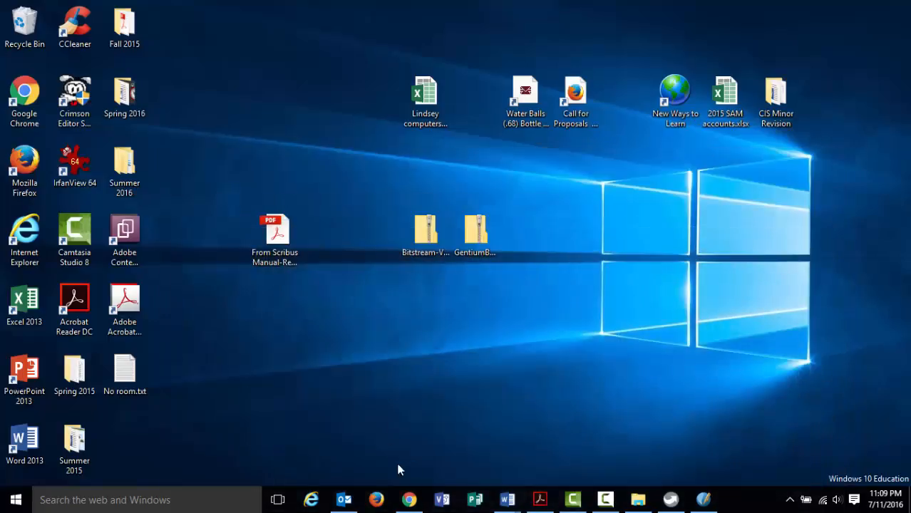
Back in Scribus, draw a default rectangle about 5.2 × 6.7 in on the page and show its properties.
{"action": "left_click", "coordinate": [702, 500]}
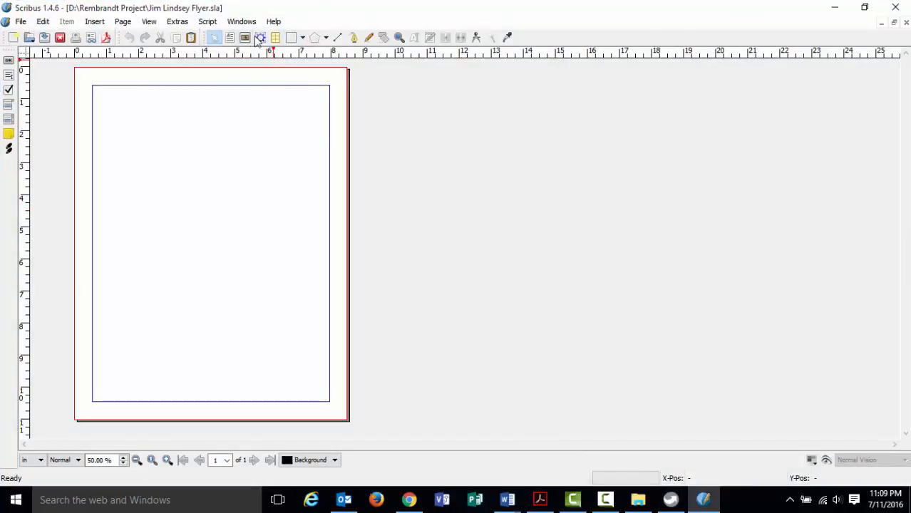
{"action": "left_click", "coordinate": [303, 39]}
{"action": "mouse_move", "coordinate": [306, 56]}
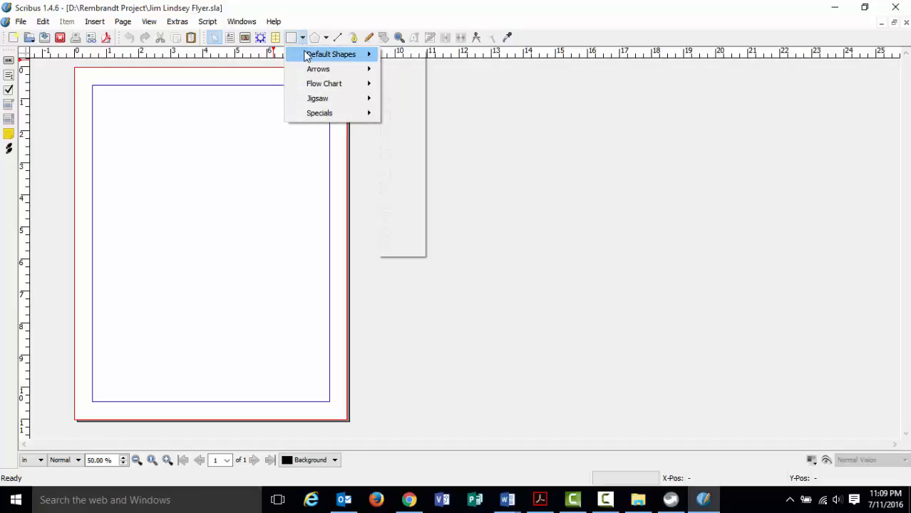
{"action": "mouse_move", "coordinate": [310, 85]}
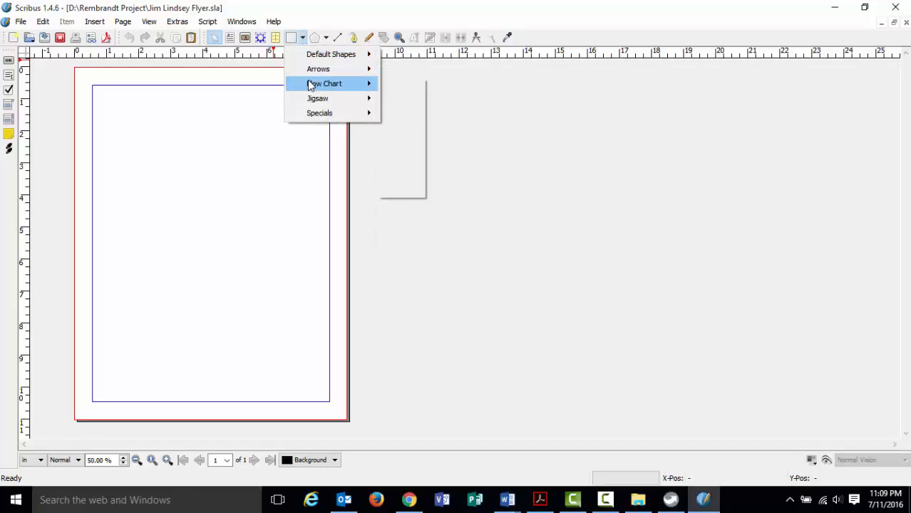
{"action": "mouse_move", "coordinate": [316, 102]}
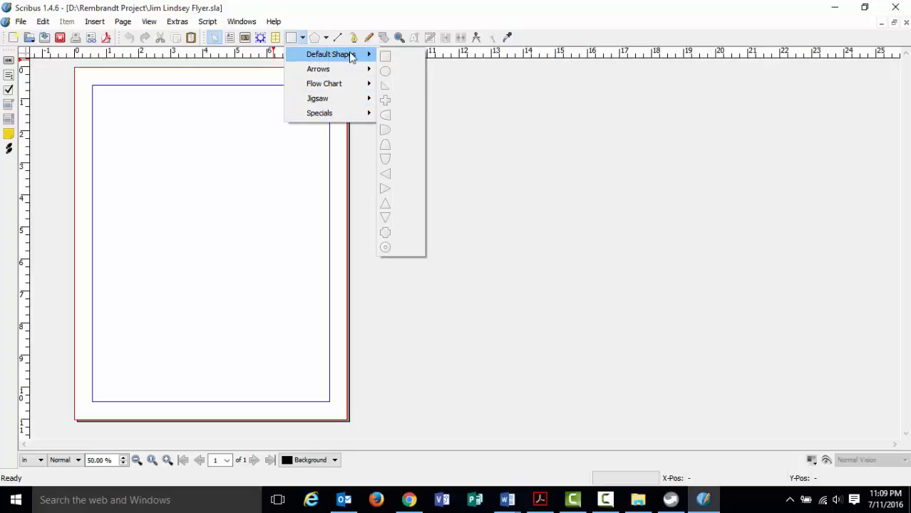
{"action": "left_click", "coordinate": [400, 62]}
{"action": "left_click_drag", "start_coordinate": [109, 107], "coordinate": [277, 320]}
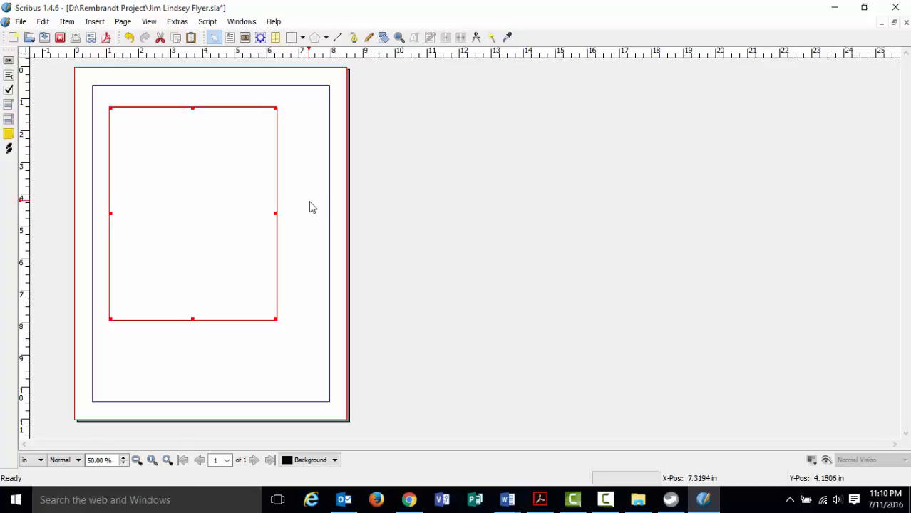
{"action": "key", "text": "F2"}
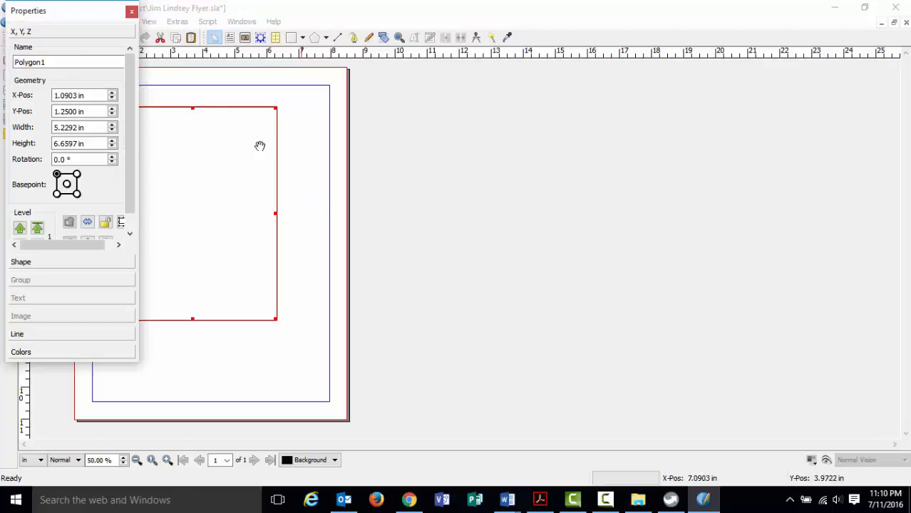
Move and widen the Properties palette beside the page, then reselect rectangle Polygon1.
{"action": "left_click_drag", "start_coordinate": [101, 15], "coordinate": [540, 89]}
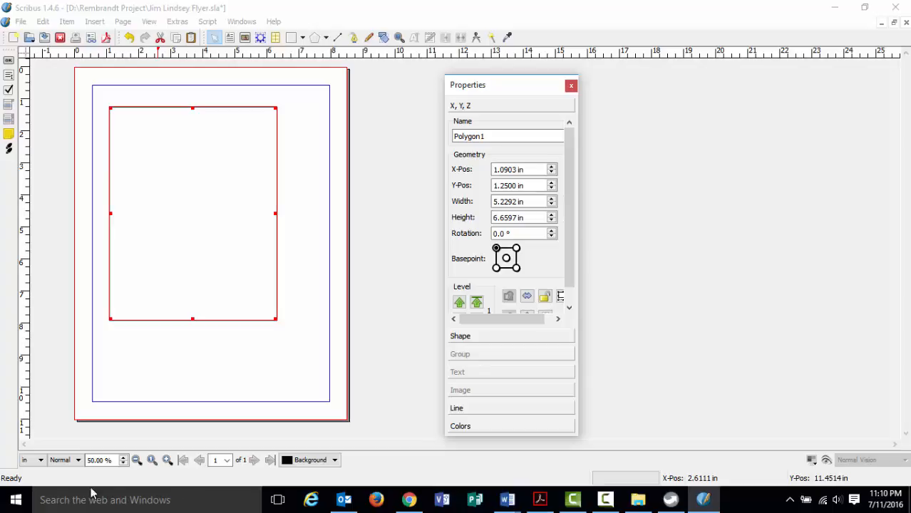
{"action": "left_click", "coordinate": [571, 85]}
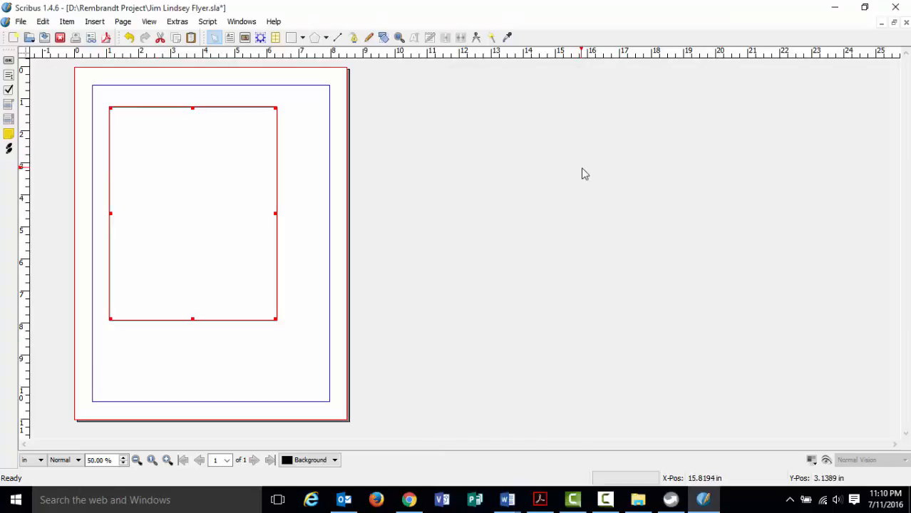
{"action": "key", "text": "F2"}
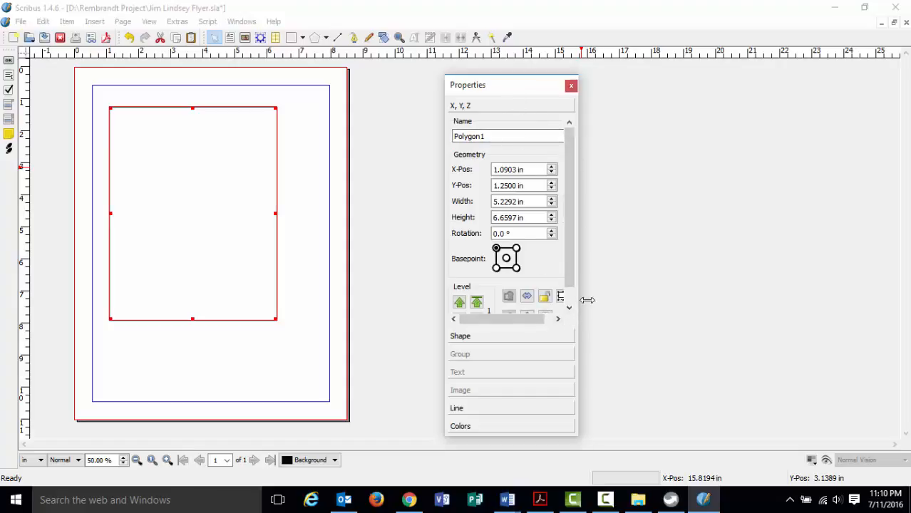
{"action": "left_click_drag", "start_coordinate": [577, 301], "coordinate": [738, 299]}
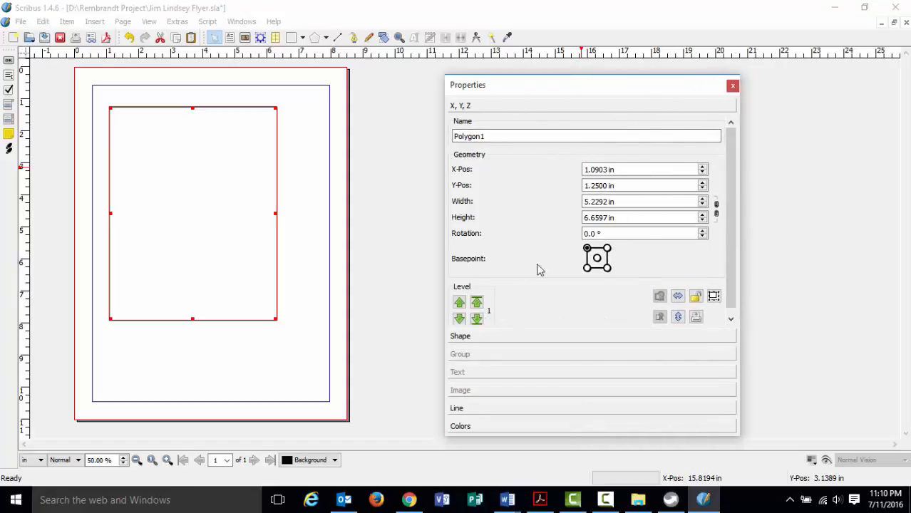
{"action": "left_click_drag", "start_coordinate": [589, 87], "coordinate": [592, 81]}
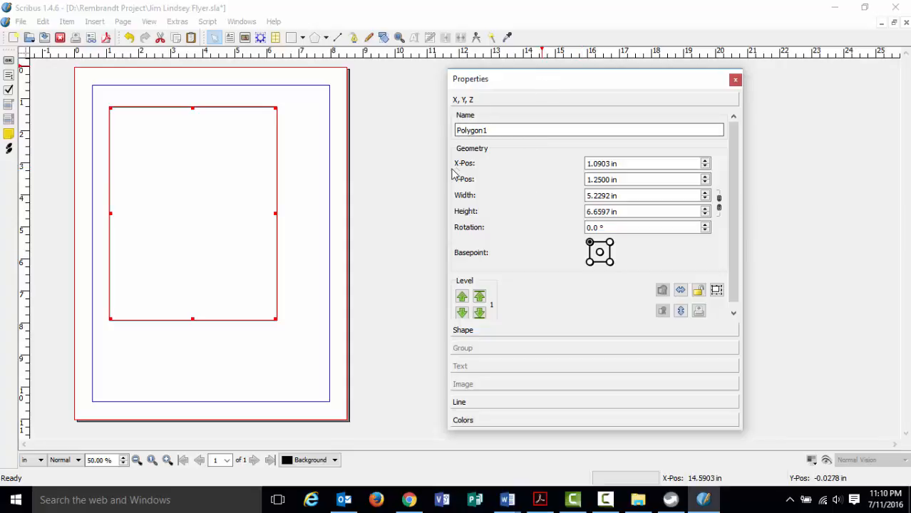
{"action": "left_click_drag", "start_coordinate": [448, 171], "coordinate": [488, 171]}
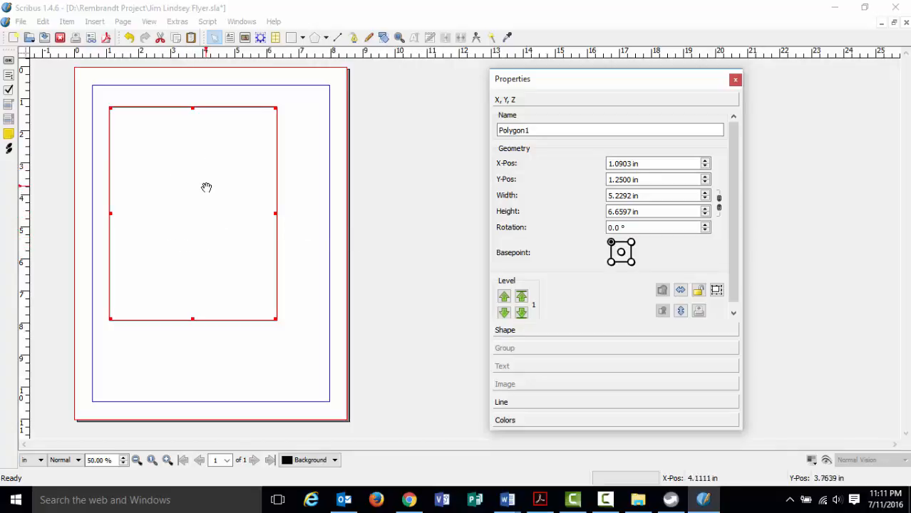
{"action": "left_click", "coordinate": [292, 187]}
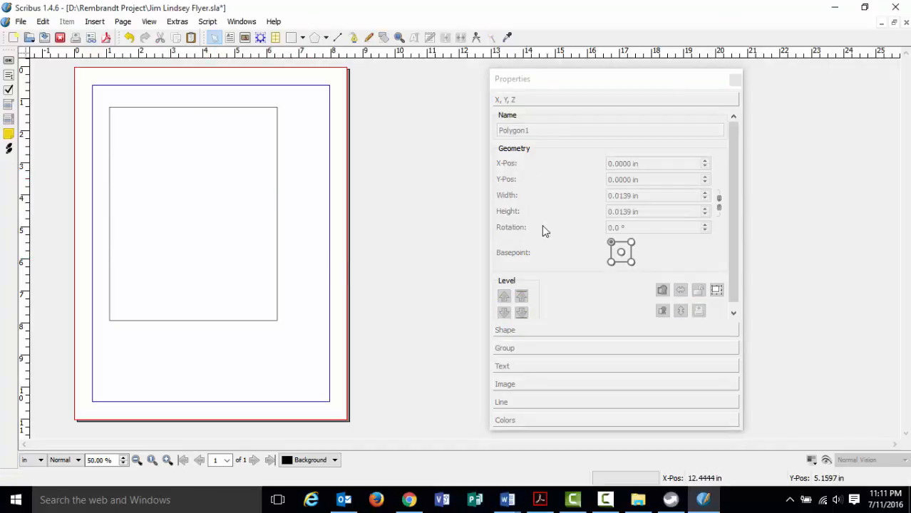
{"action": "left_click", "coordinate": [263, 296]}
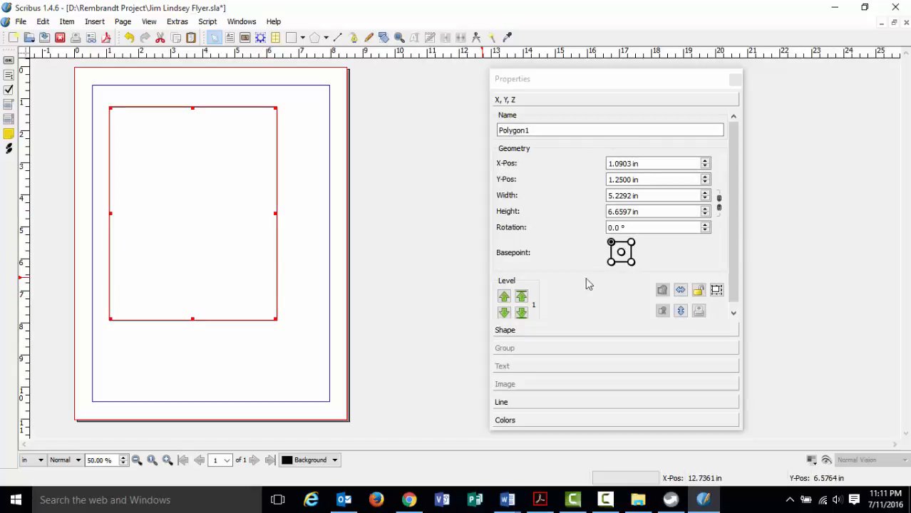
Rename the rectangle from Polygon1 to 'Background'.
{"action": "left_click", "coordinate": [546, 130]}
{"action": "left_click_drag", "start_coordinate": [546, 130], "coordinate": [453, 138]}
{"action": "type", "text": "Ba"}
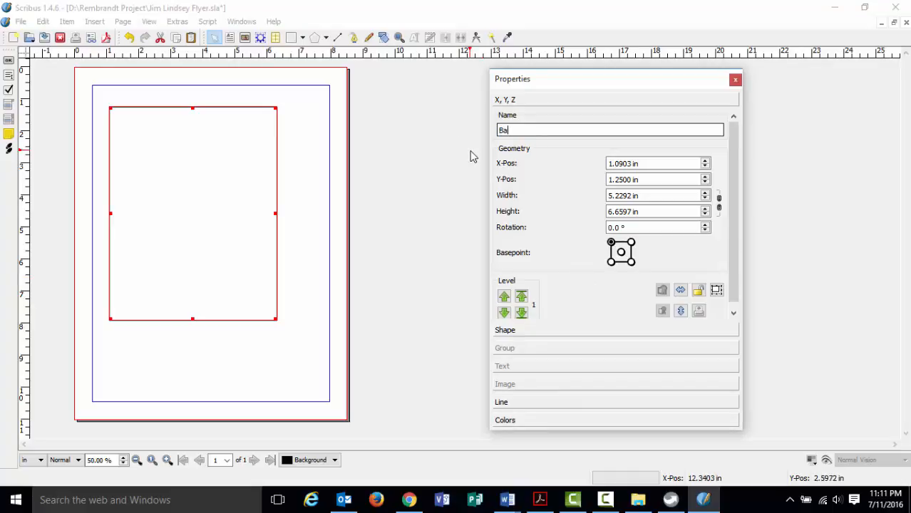
{"action": "type", "text": "ckground"}
{"action": "left_click", "coordinate": [501, 132]}
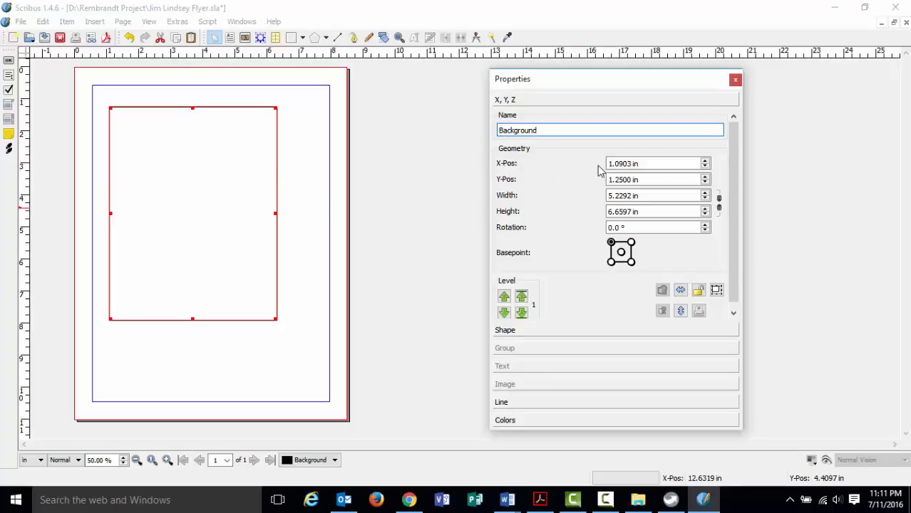
Position Background at X 0, Y 0 with width 8.5 in and height 11 in.
{"action": "left_click", "coordinate": [621, 164]}
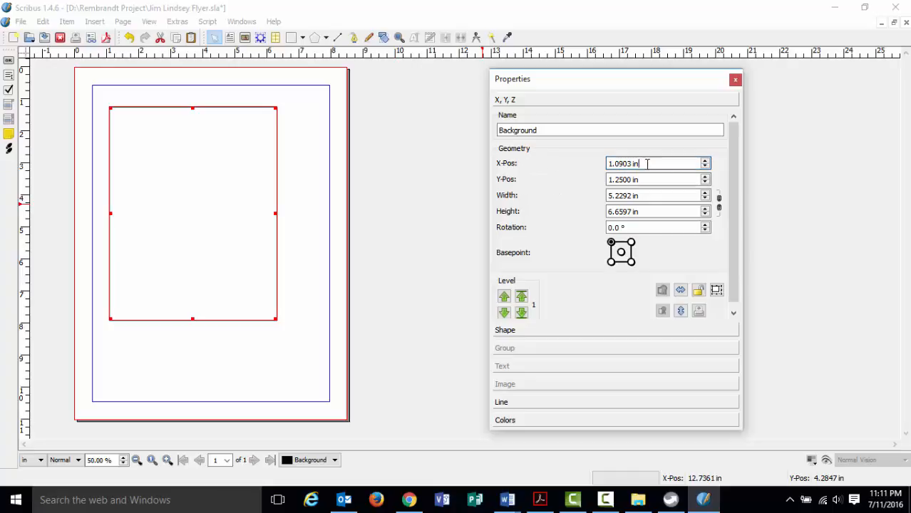
{"action": "left_click_drag", "start_coordinate": [647, 163], "coordinate": [585, 171]}
{"action": "type", "text": "0"}
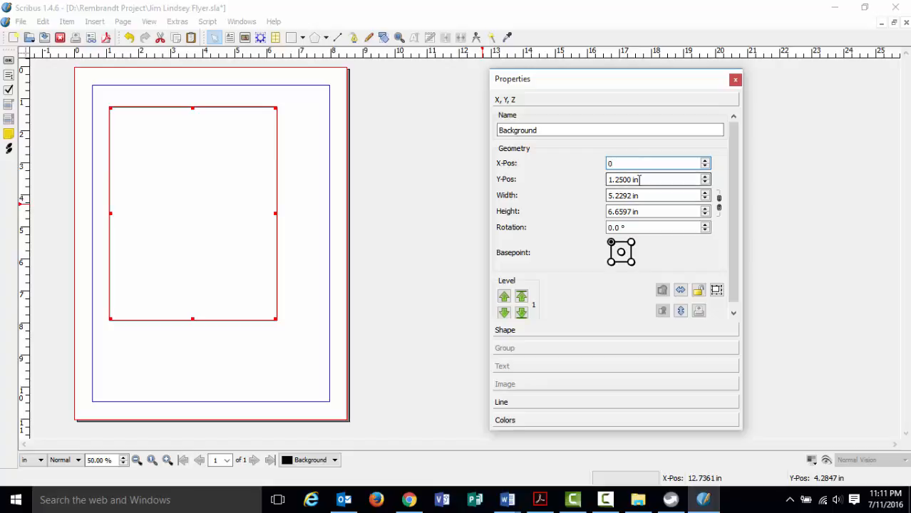
{"action": "left_click_drag", "start_coordinate": [640, 180], "coordinate": [577, 184]}
{"action": "type", "text": "0"}
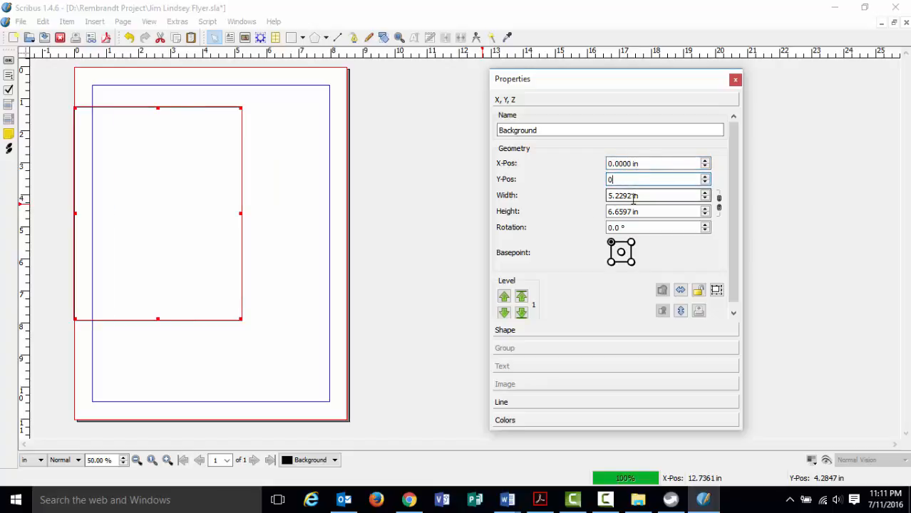
{"action": "left_click", "coordinate": [632, 199]}
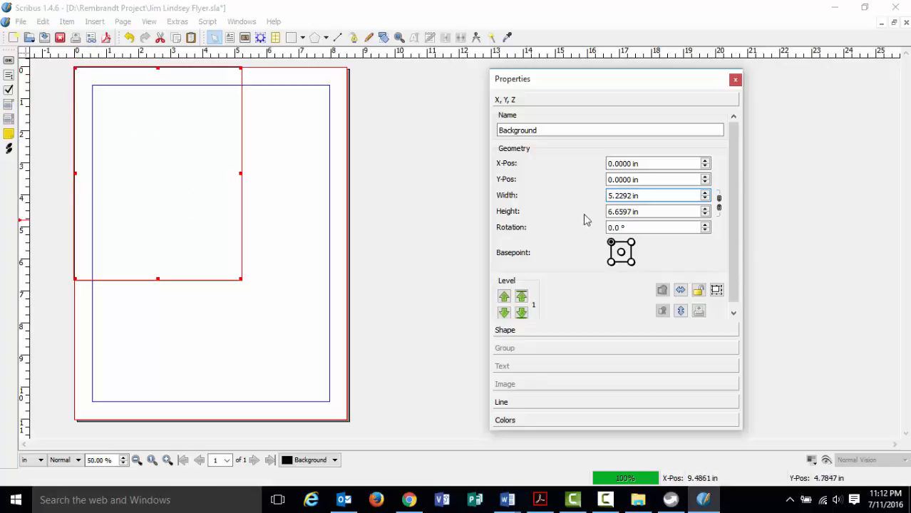
{"action": "left_click_drag", "start_coordinate": [656, 197], "coordinate": [602, 201]}
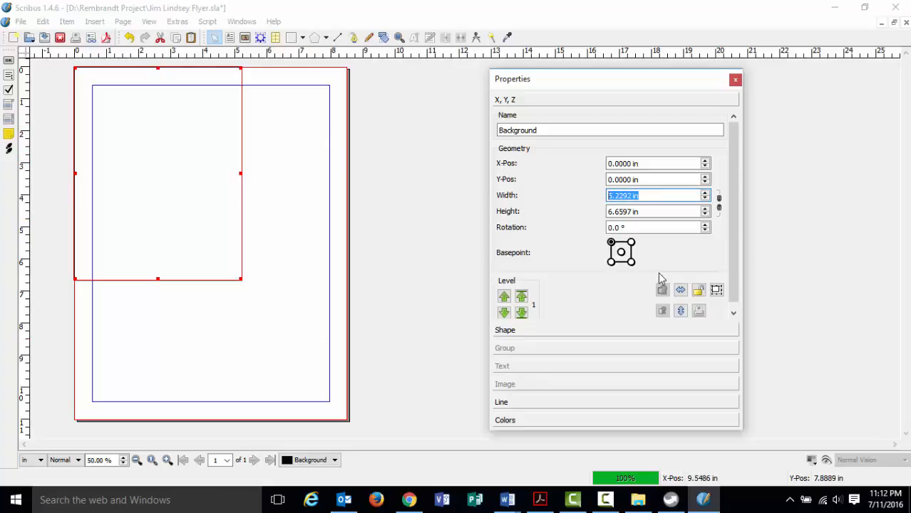
{"action": "type", "text": "8.5"}
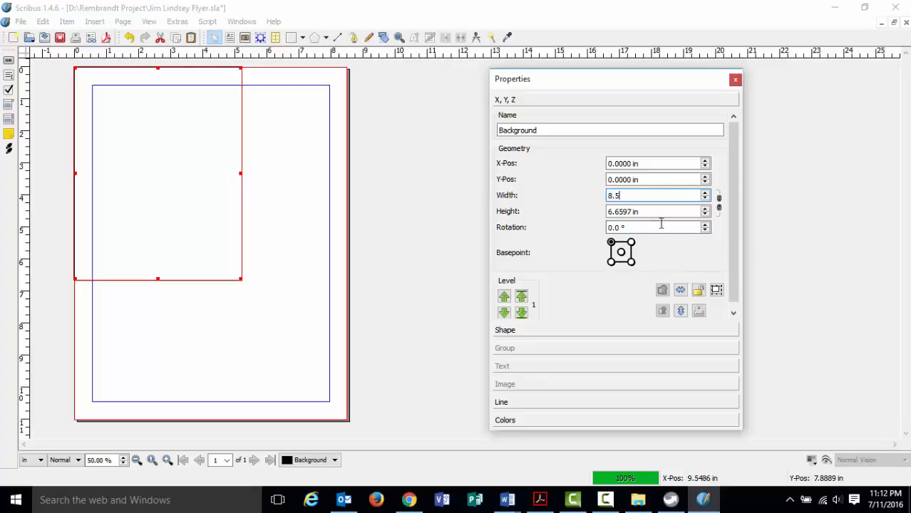
{"action": "key", "text": "Tab"}
{"action": "type", "text": "11"}
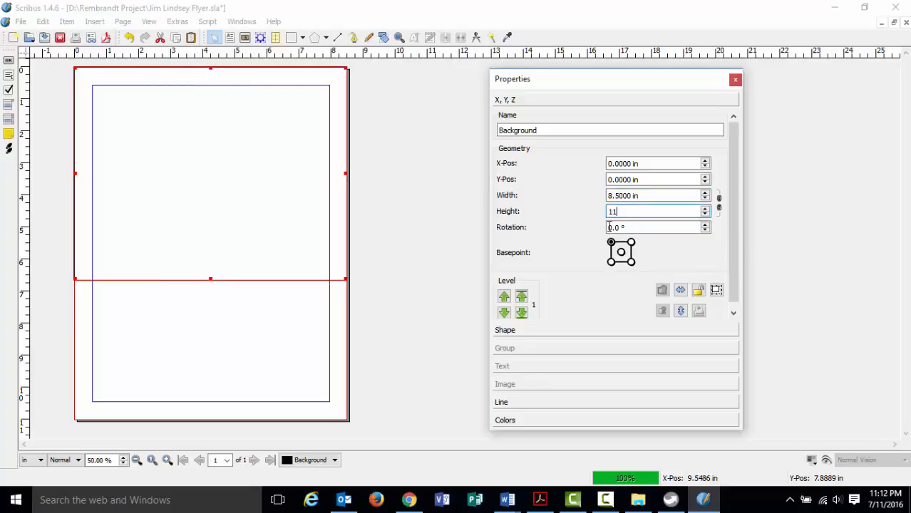
{"action": "key", "text": "Return"}
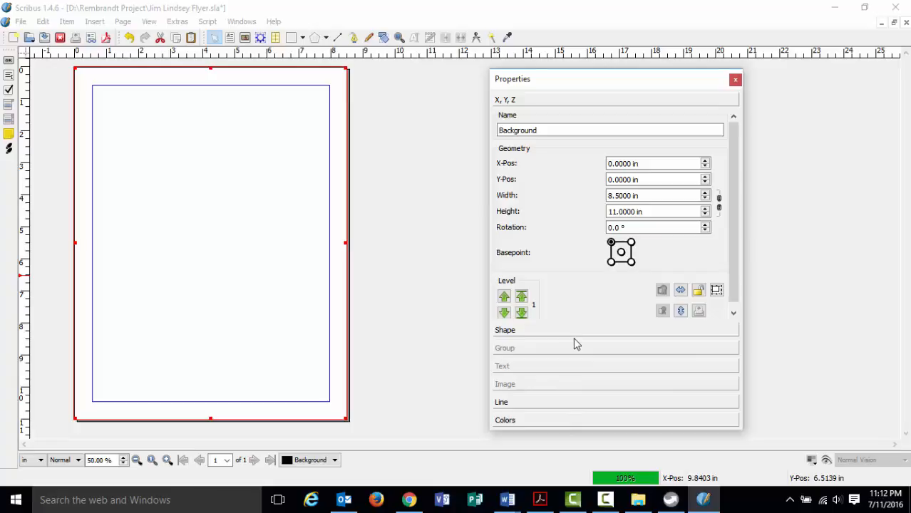
{"action": "left_click", "coordinate": [552, 422]}
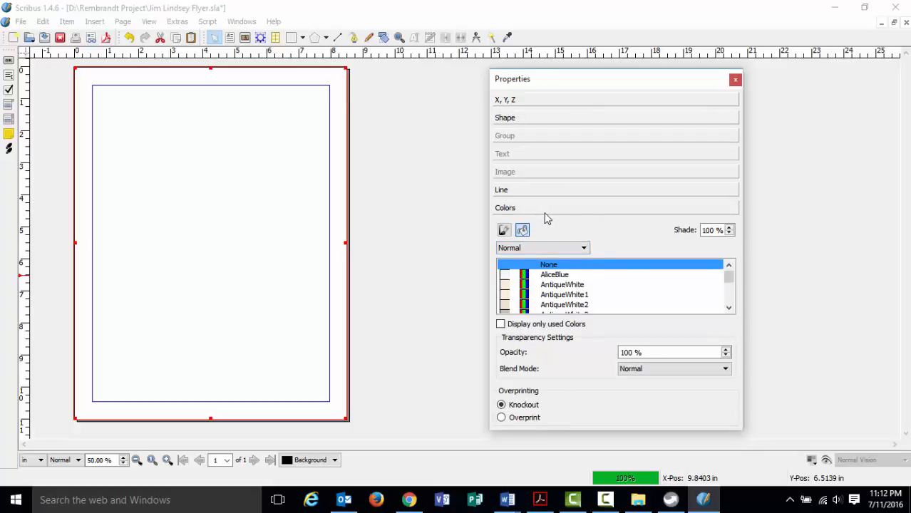
{"action": "left_click", "coordinate": [504, 230]}
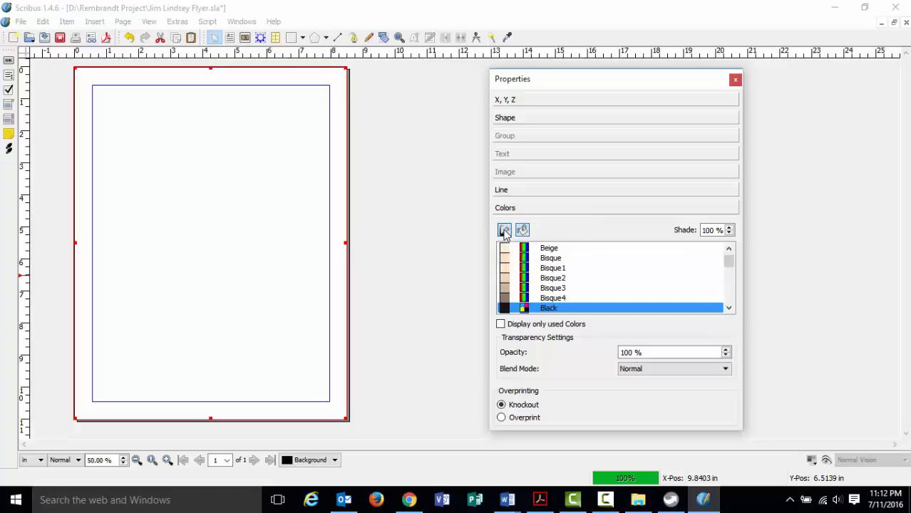
{"action": "left_click", "coordinate": [522, 230]}
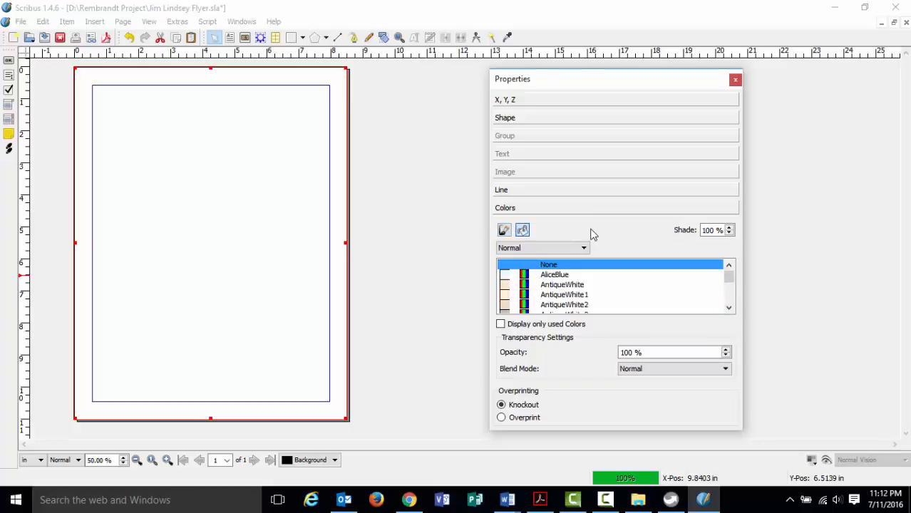
{"action": "left_click", "coordinate": [504, 230]}
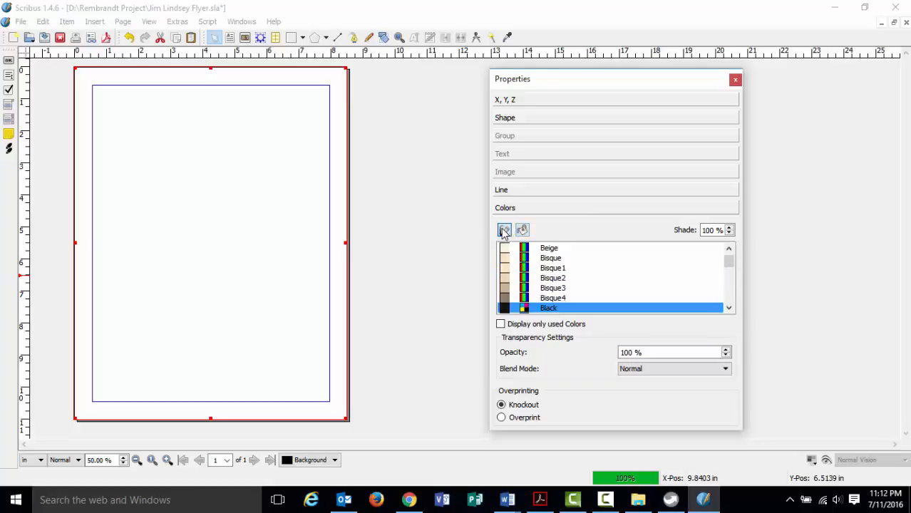
{"action": "left_click", "coordinate": [522, 230]}
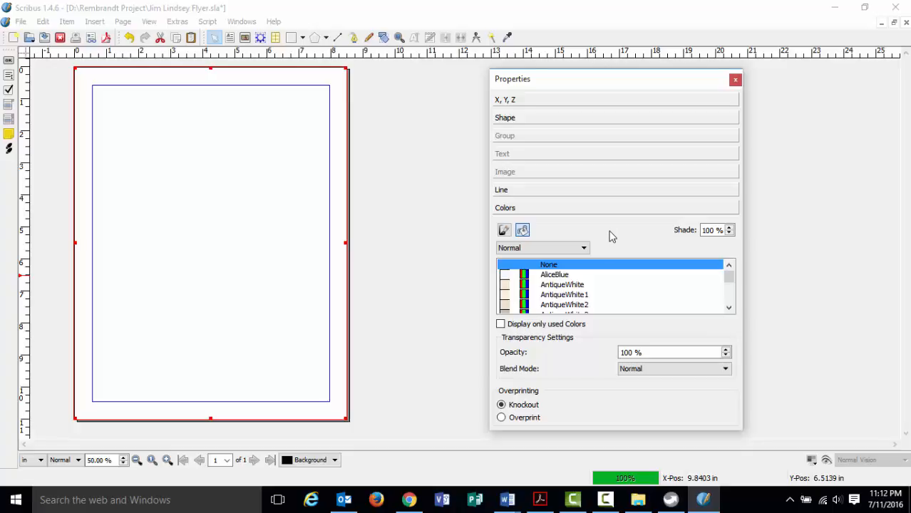
{"action": "left_click", "coordinate": [504, 230]}
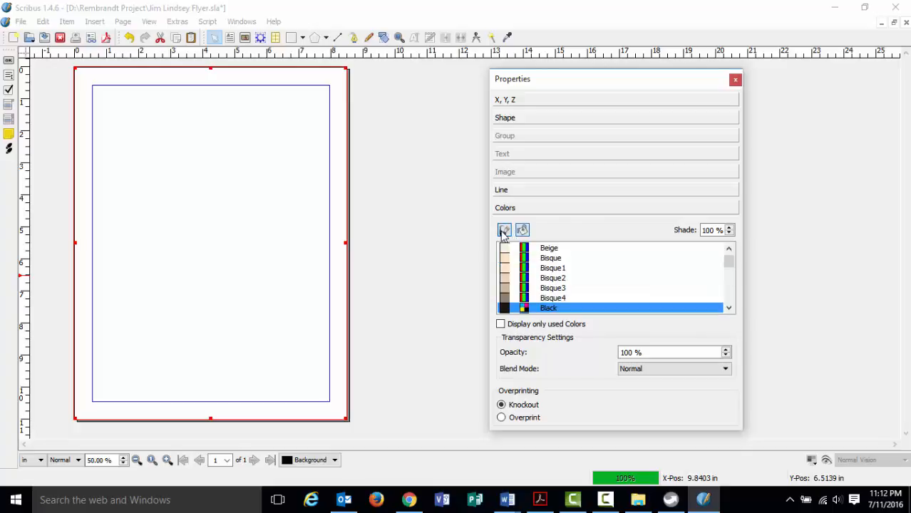
{"action": "left_click", "coordinate": [523, 231]}
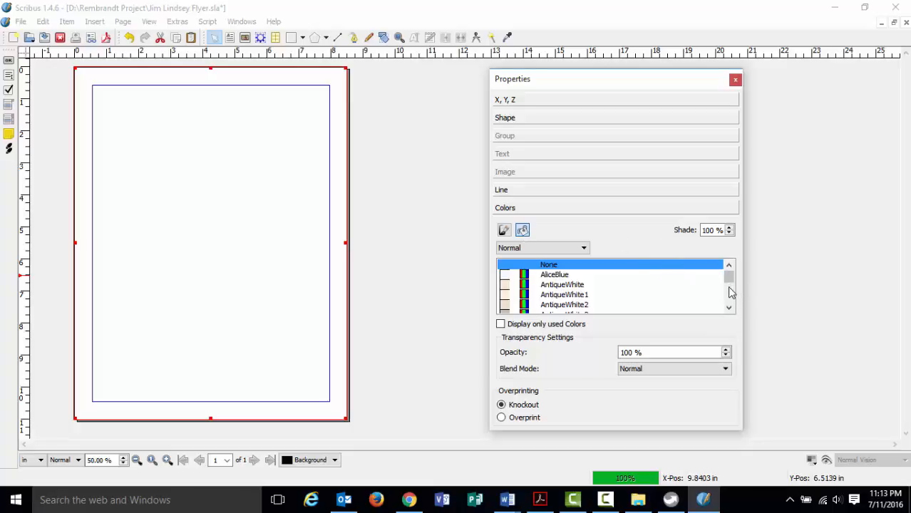
Apply the Grey41 fill colour to the full-page Background rectangle, then deselect it.
{"action": "left_click", "coordinate": [729, 309]}
{"action": "left_click", "coordinate": [728, 308]}
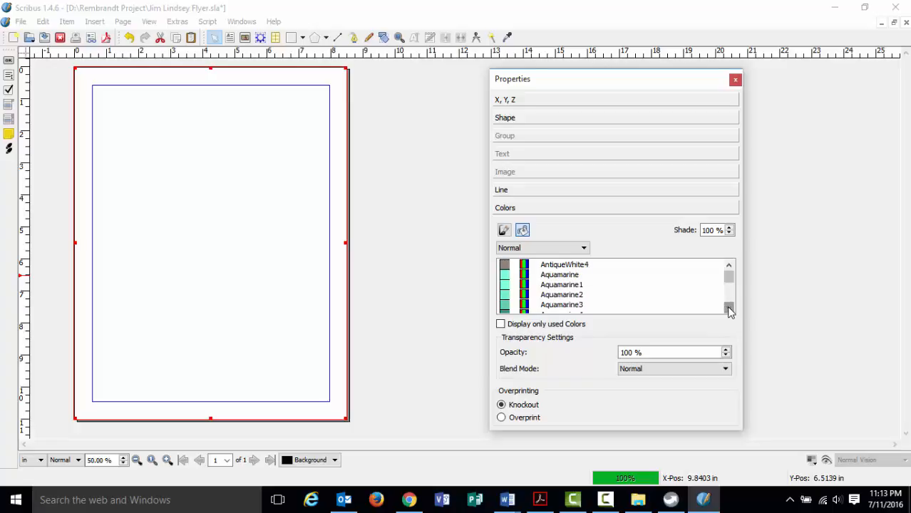
{"action": "left_click", "coordinate": [729, 308]}
{"action": "left_click", "coordinate": [729, 307]}
{"action": "left_click", "coordinate": [728, 308]}
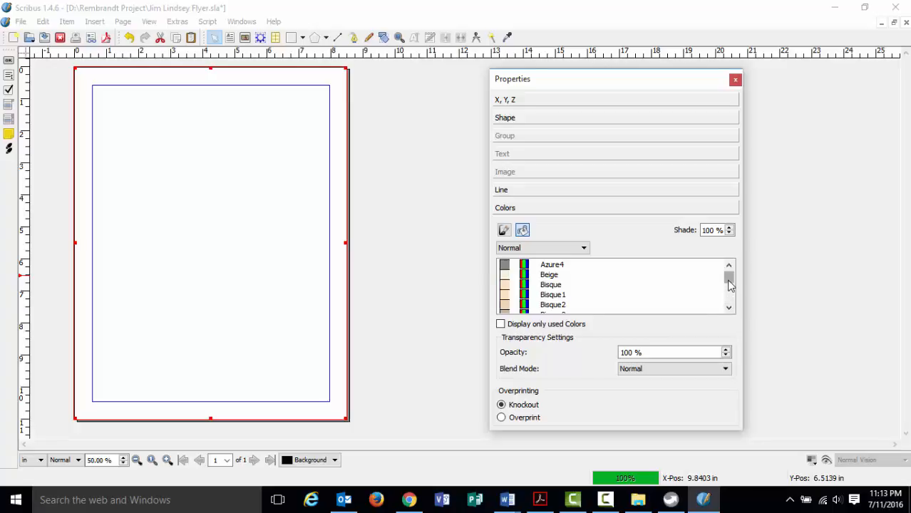
{"action": "left_click_drag", "start_coordinate": [729, 281], "coordinate": [728, 283]}
{"action": "scroll", "coordinate": [730, 285], "scroll_direction": "down", "scroll_amount": 9}
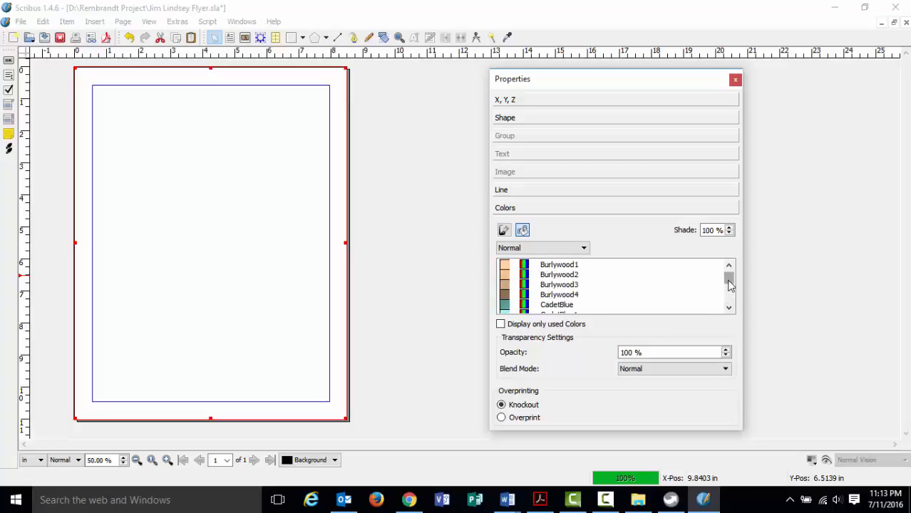
{"action": "scroll", "coordinate": [730, 284], "scroll_direction": "down", "scroll_amount": 7}
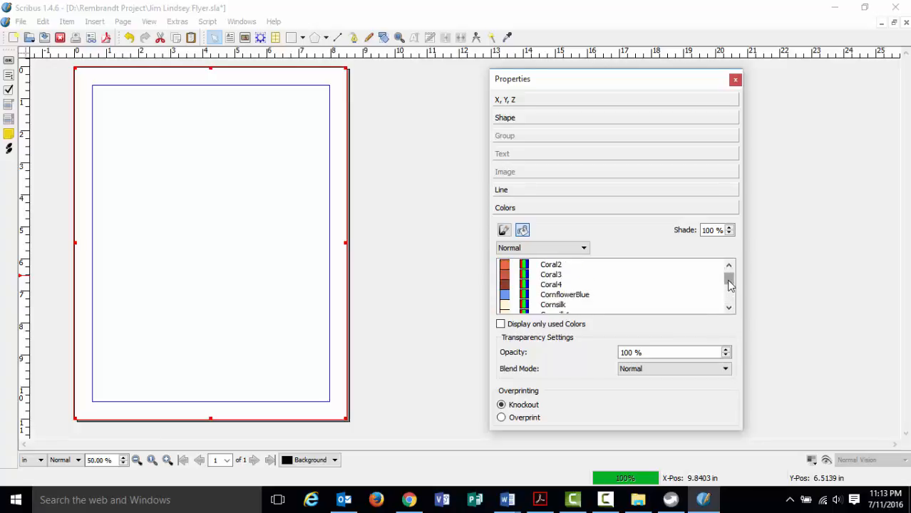
{"action": "scroll", "coordinate": [730, 284], "scroll_direction": "down", "scroll_amount": 7}
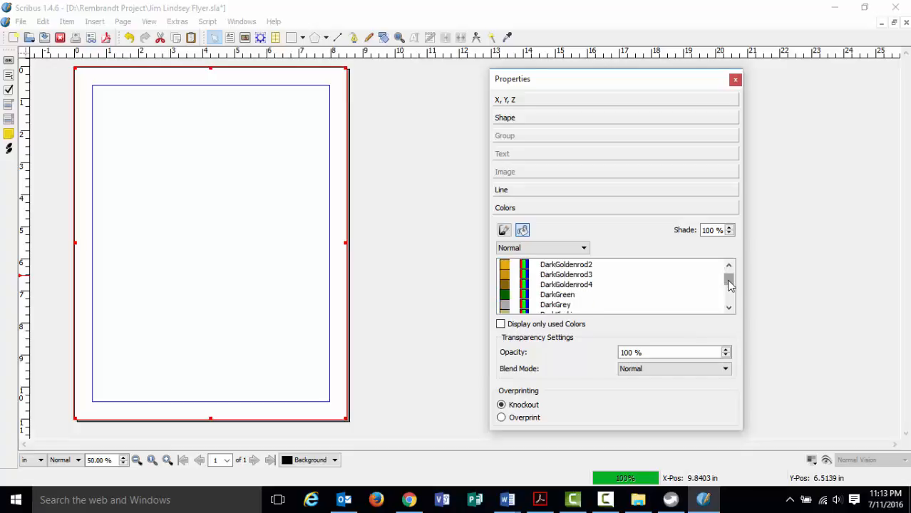
{"action": "scroll", "coordinate": [730, 284], "scroll_direction": "down", "scroll_amount": 6}
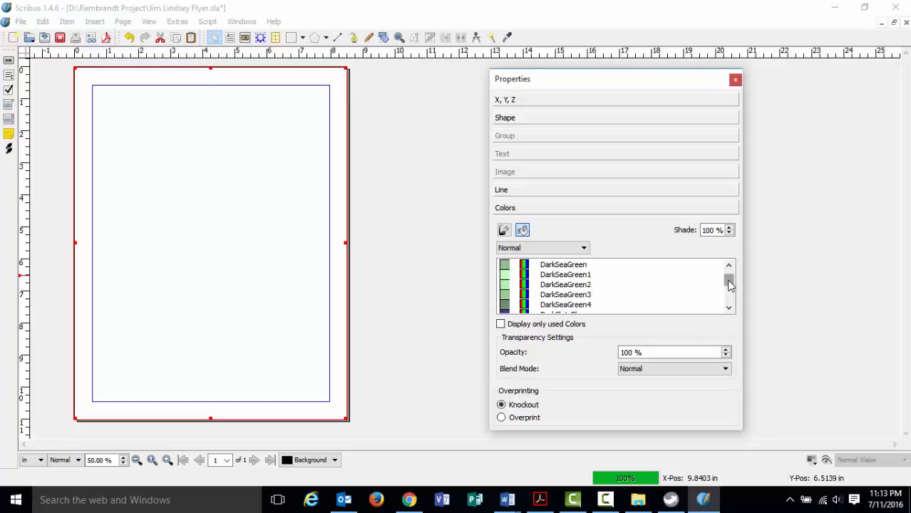
{"action": "scroll", "coordinate": [729, 285], "scroll_direction": "down", "scroll_amount": 7}
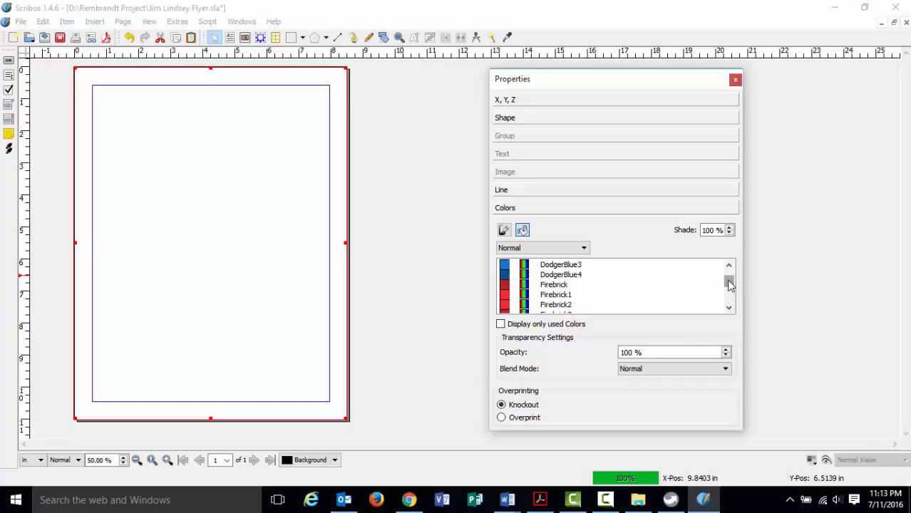
{"action": "scroll", "coordinate": [729, 284], "scroll_direction": "down", "scroll_amount": 6}
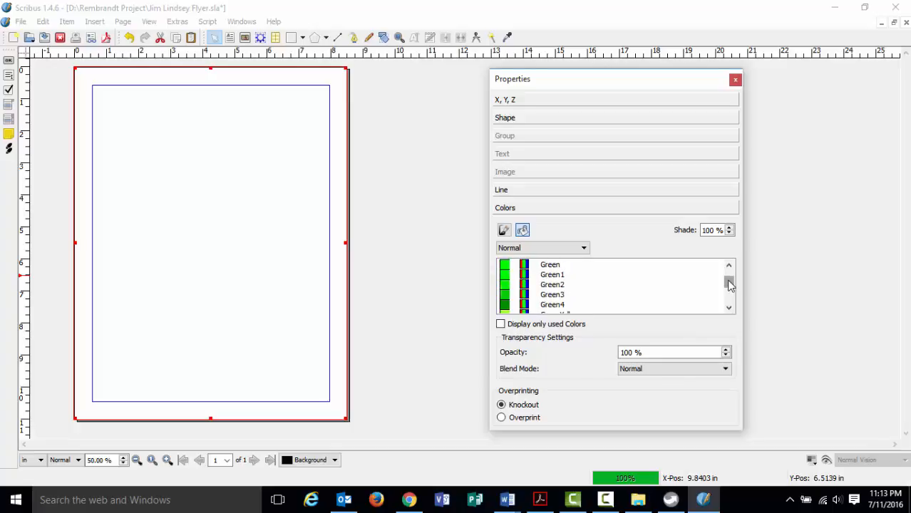
{"action": "scroll", "coordinate": [729, 284], "scroll_direction": "down", "scroll_amount": 6}
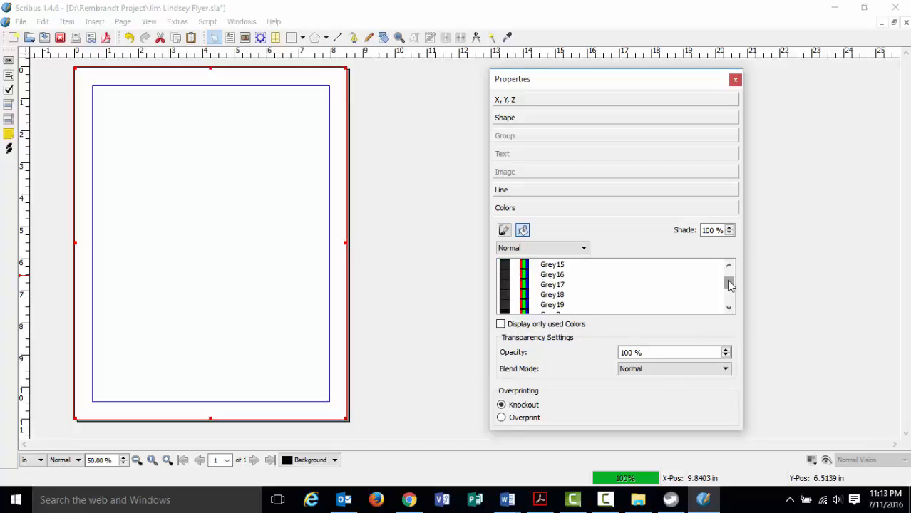
{"action": "scroll", "coordinate": [729, 285], "scroll_direction": "down", "scroll_amount": 4}
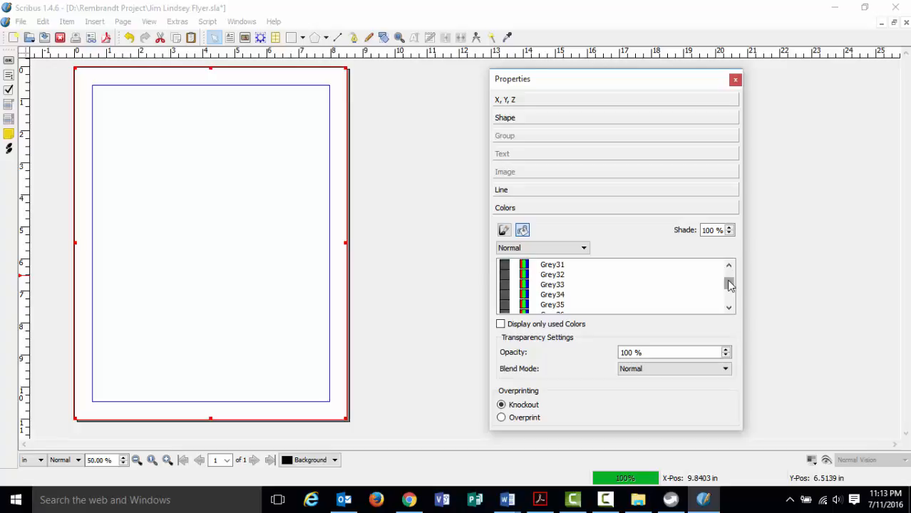
{"action": "scroll", "coordinate": [728, 284], "scroll_direction": "down", "scroll_amount": 1}
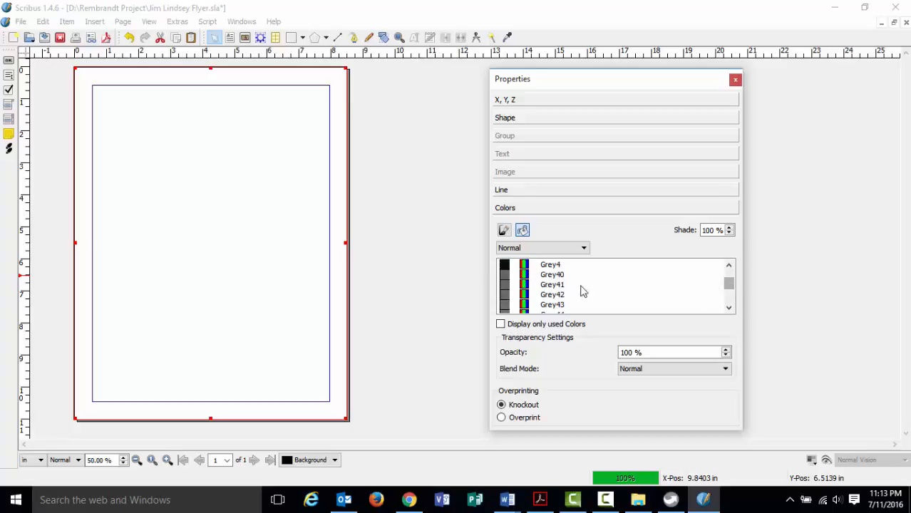
{"action": "left_click", "coordinate": [507, 285]}
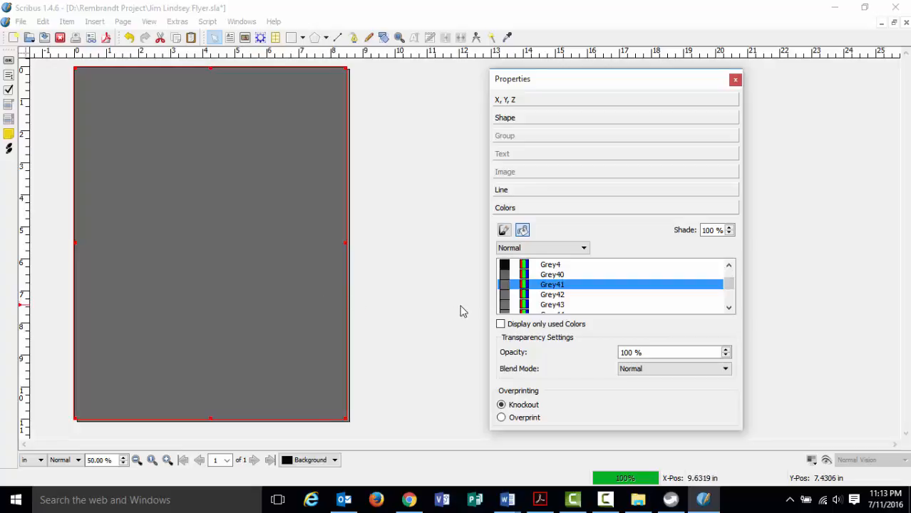
{"action": "left_click", "coordinate": [371, 300]}
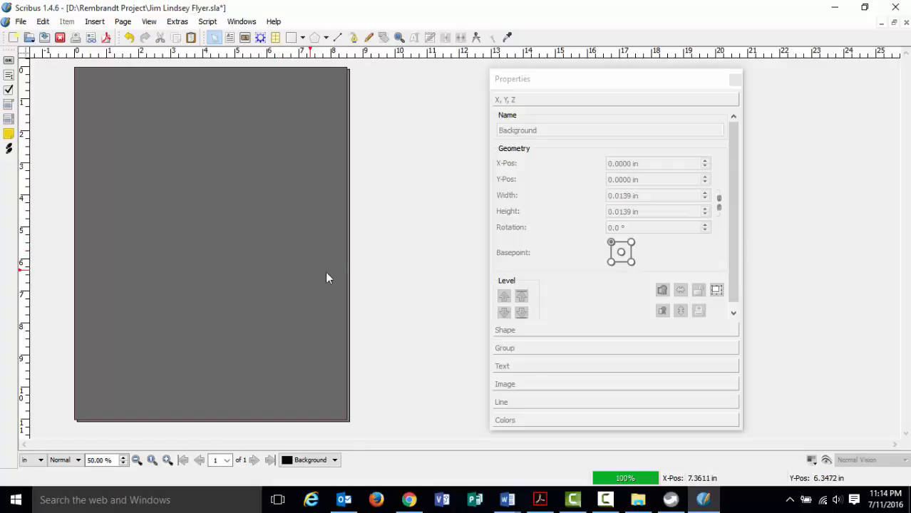
{"action": "left_click", "coordinate": [540, 499]}
{"action": "scroll", "coordinate": [423, 352], "scroll_direction": "up", "scroll_amount": 1}
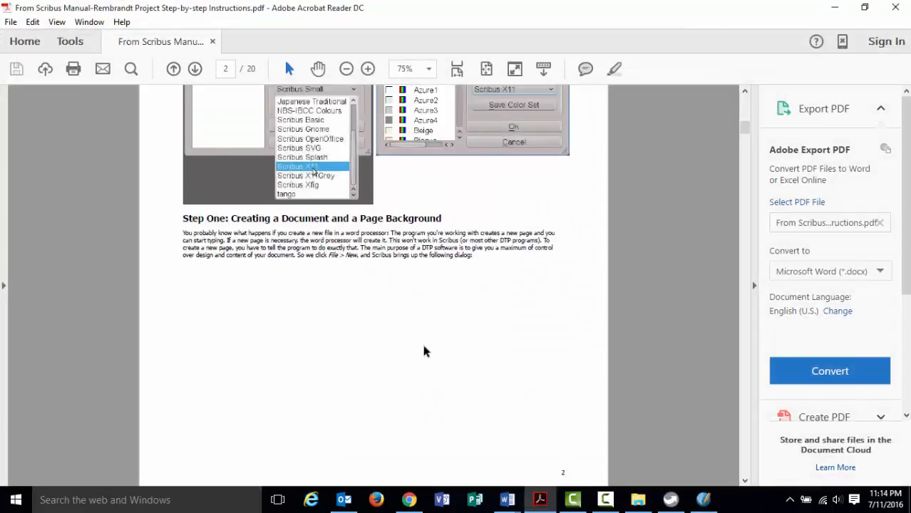
{"action": "scroll", "coordinate": [424, 351], "scroll_direction": "down", "scroll_amount": 2}
{"action": "scroll", "coordinate": [423, 351], "scroll_direction": "down", "scroll_amount": 10}
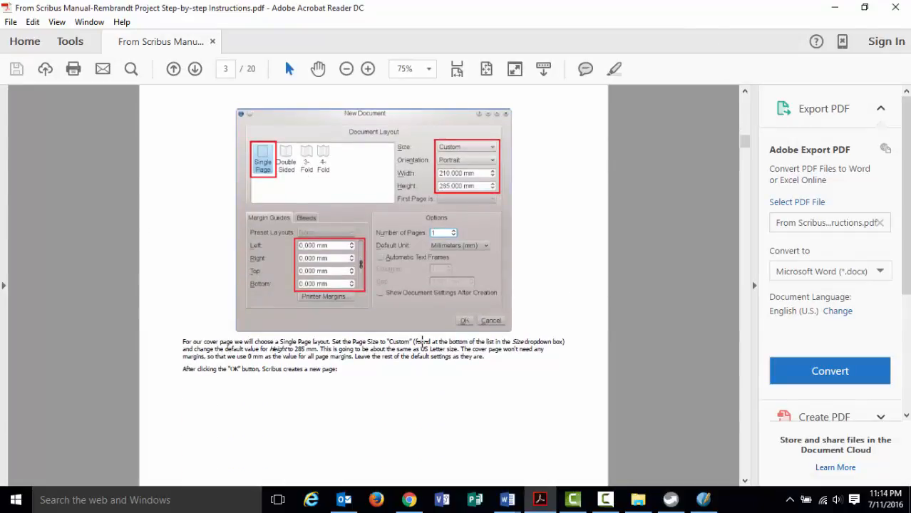
{"action": "scroll", "coordinate": [422, 347], "scroll_direction": "down", "scroll_amount": 1}
{"action": "scroll", "coordinate": [422, 347], "scroll_direction": "down", "scroll_amount": 15}
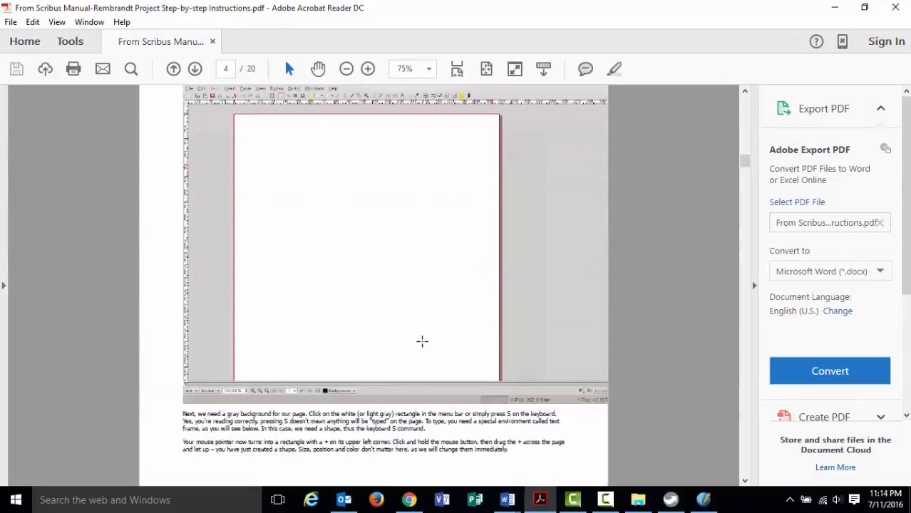
{"action": "scroll", "coordinate": [422, 347], "scroll_direction": "down", "scroll_amount": 15}
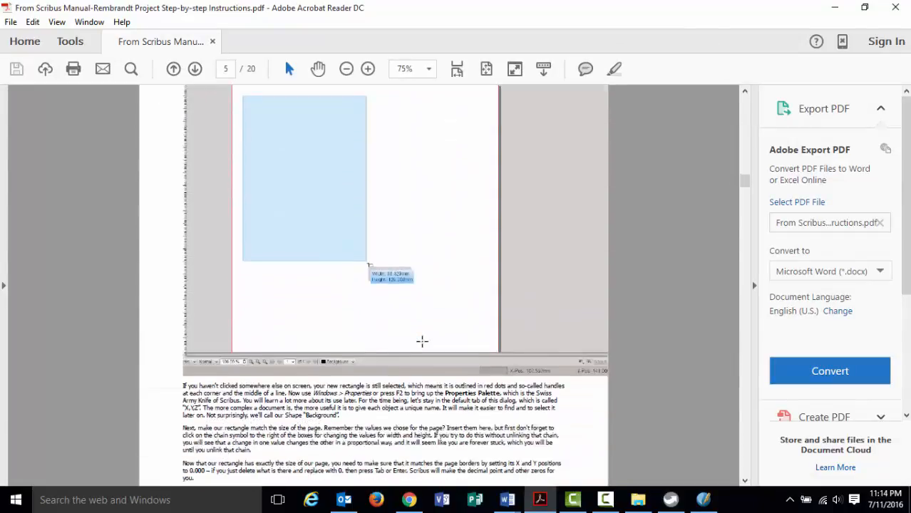
{"action": "scroll", "coordinate": [422, 347], "scroll_direction": "down", "scroll_amount": 15}
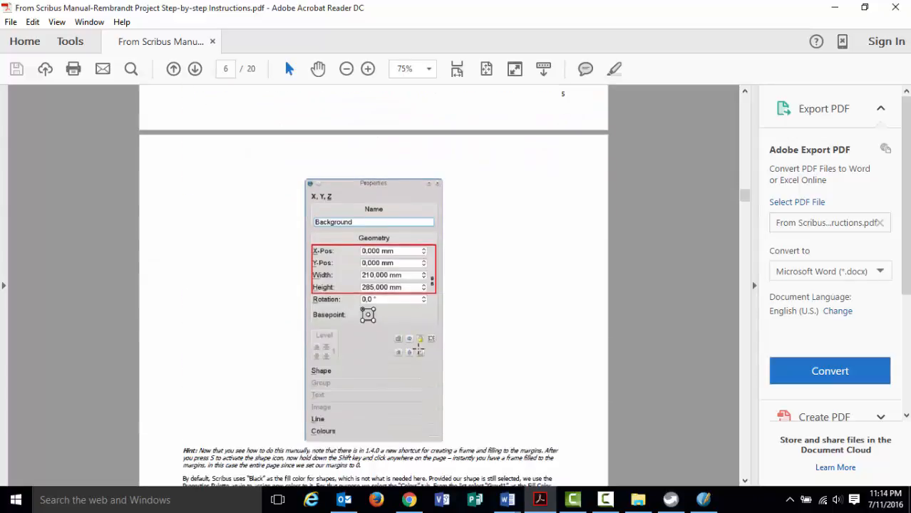
{"action": "scroll", "coordinate": [416, 352], "scroll_direction": "down", "scroll_amount": 15}
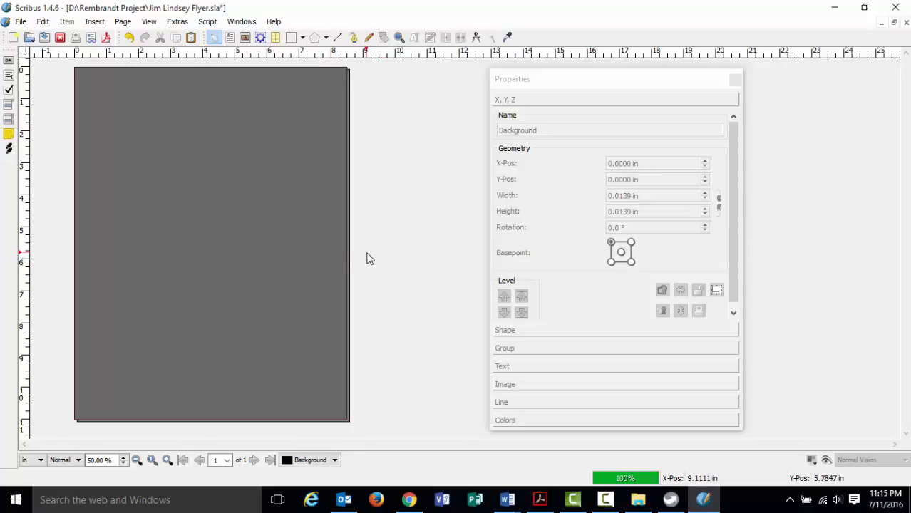
Lock the Background rectangle from the Properties X, Y, Z tab and confirm by reselecting it.
{"action": "left_click", "coordinate": [336, 251]}
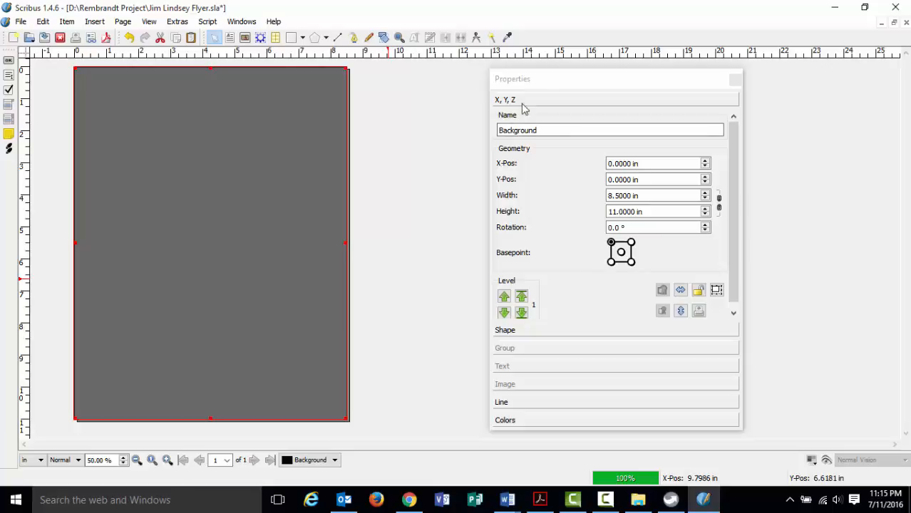
{"action": "left_click", "coordinate": [558, 83]}
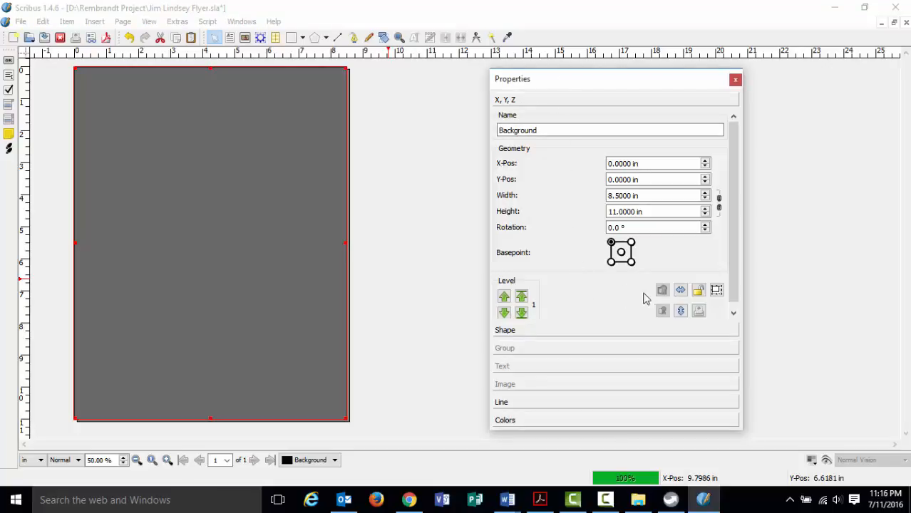
{"action": "left_click", "coordinate": [698, 294]}
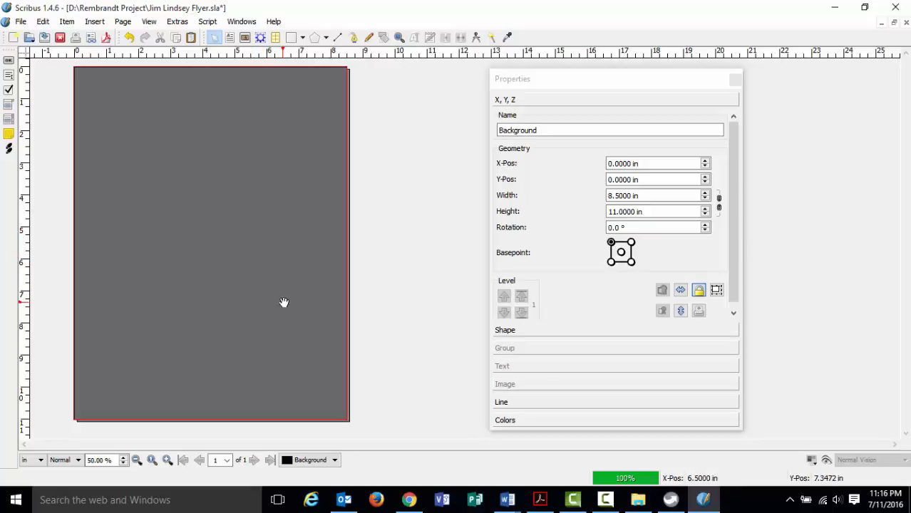
{"action": "left_click", "coordinate": [377, 255]}
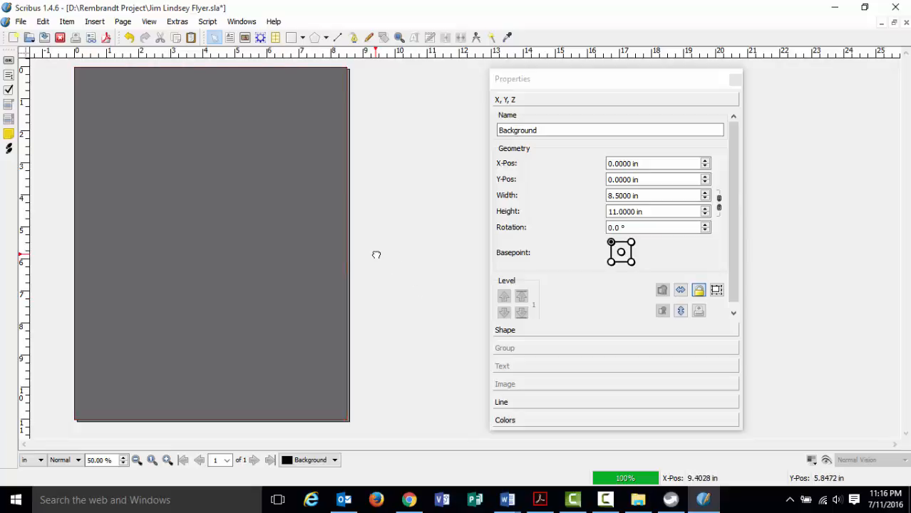
{"action": "left_click", "coordinate": [325, 259]}
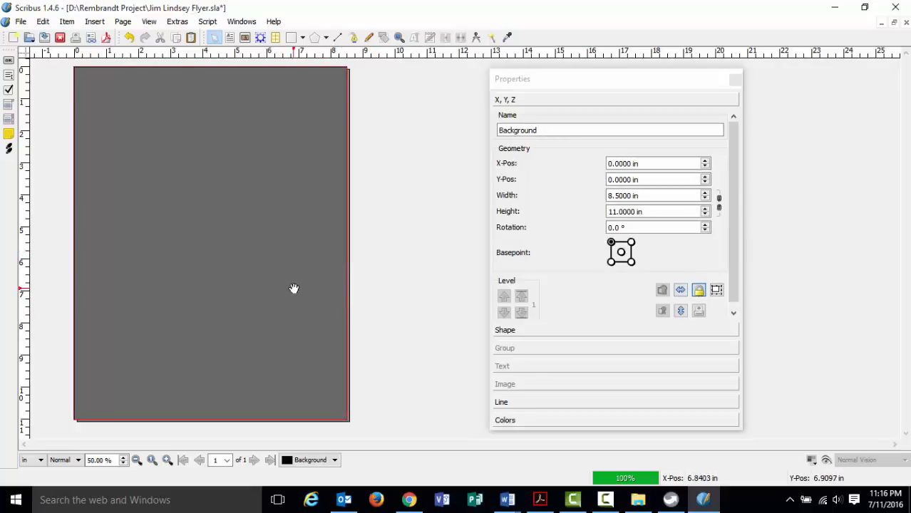
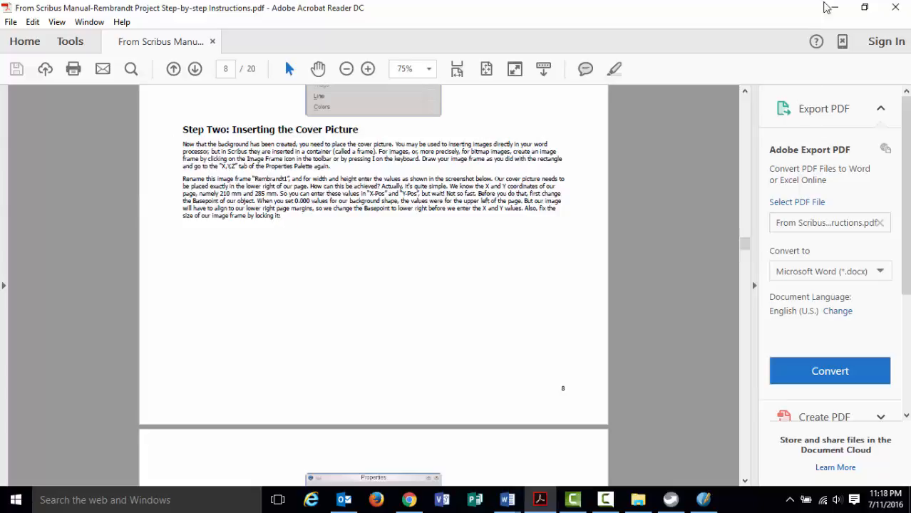
Minimize the Acrobat Reader instructions PDF to bring the Scribus flyer back into view.
{"action": "left_click", "coordinate": [834, 7]}
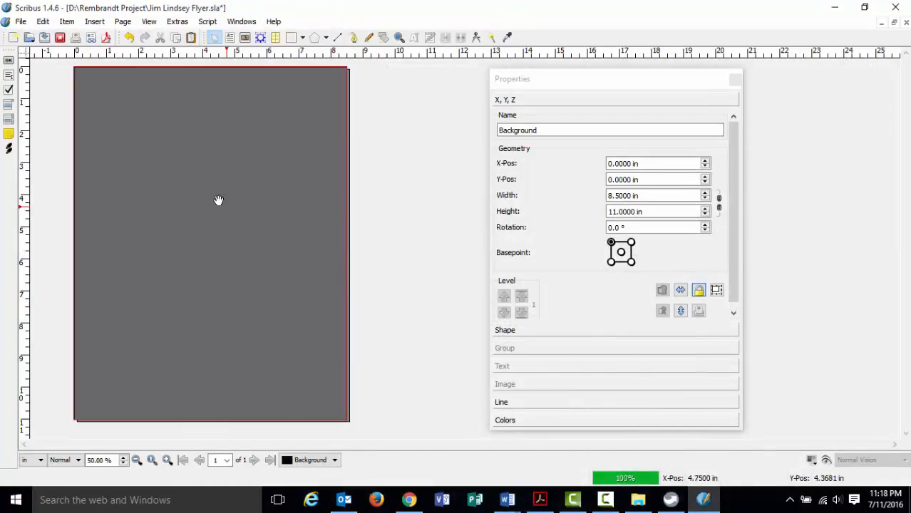
Insert an image frame dragged across the grey page to its bottom-right corner.
{"action": "left_click", "coordinate": [100, 22]}
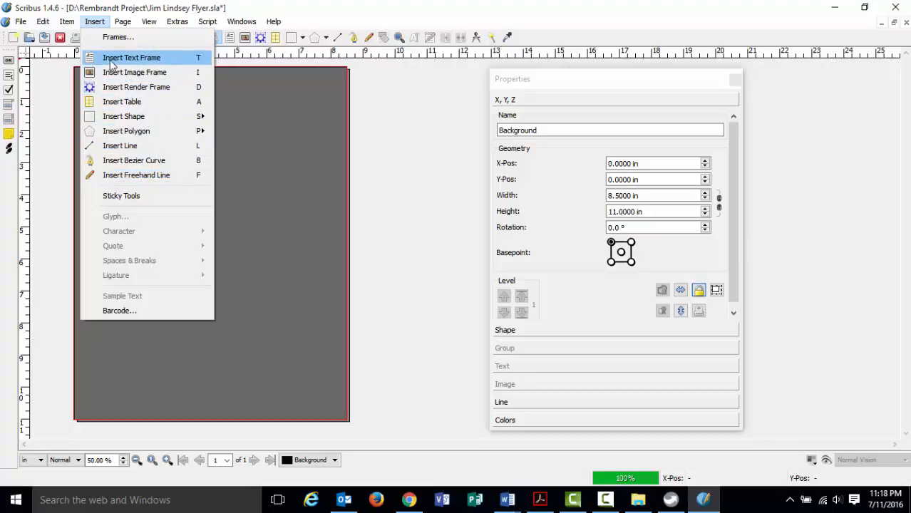
{"action": "mouse_move", "coordinate": [122, 114]}
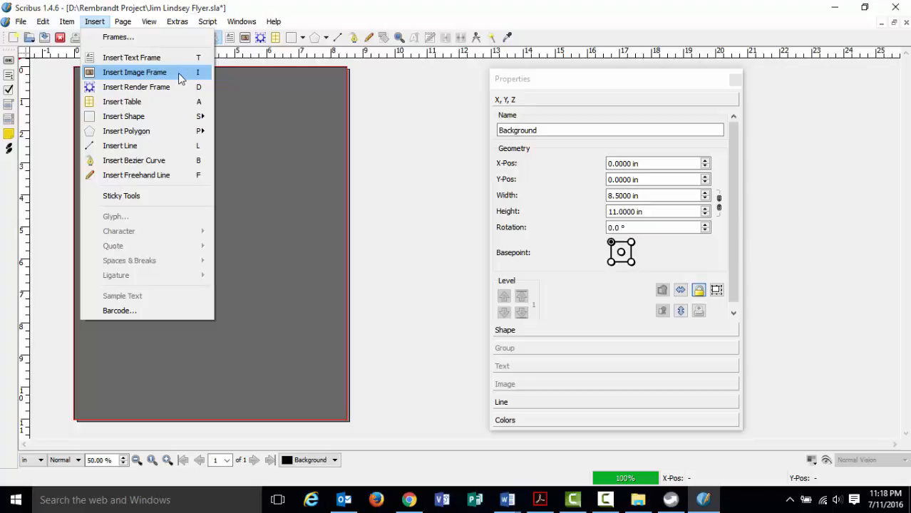
{"action": "left_click", "coordinate": [178, 73]}
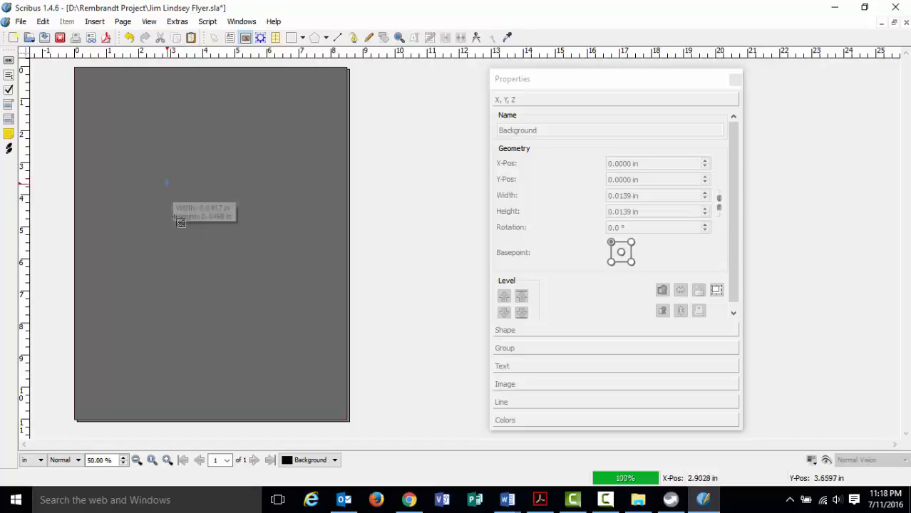
{"action": "left_click_drag", "start_coordinate": [169, 183], "coordinate": [349, 423]}
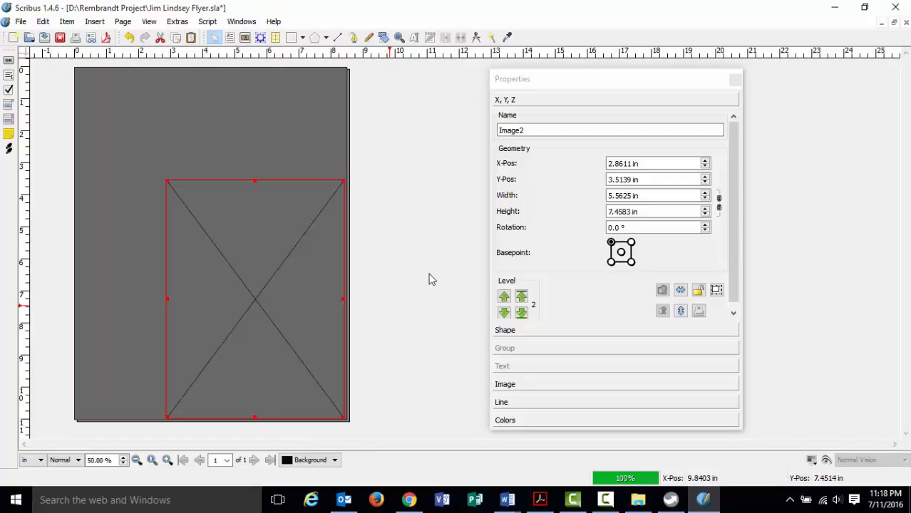
Set the Image2 frame's basepoint to its bottom-right corner.
{"action": "left_click", "coordinate": [581, 81]}
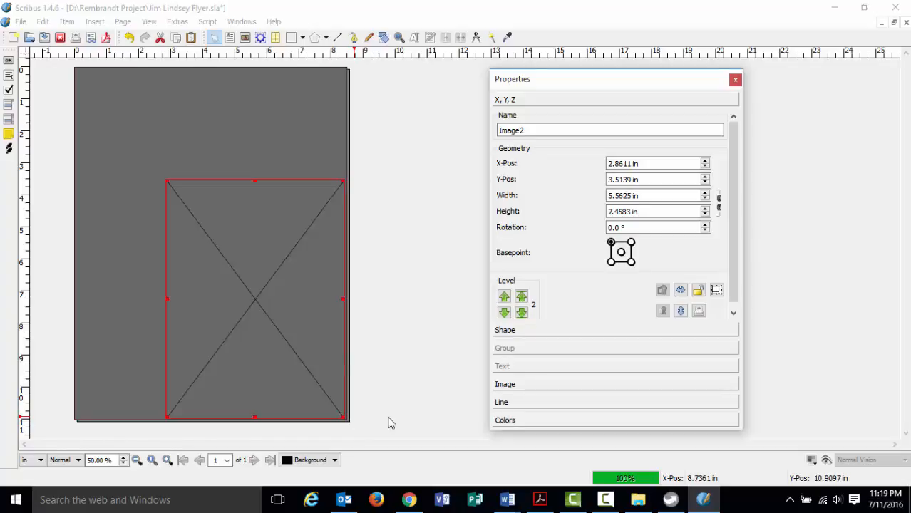
{"action": "left_click", "coordinate": [610, 263]}
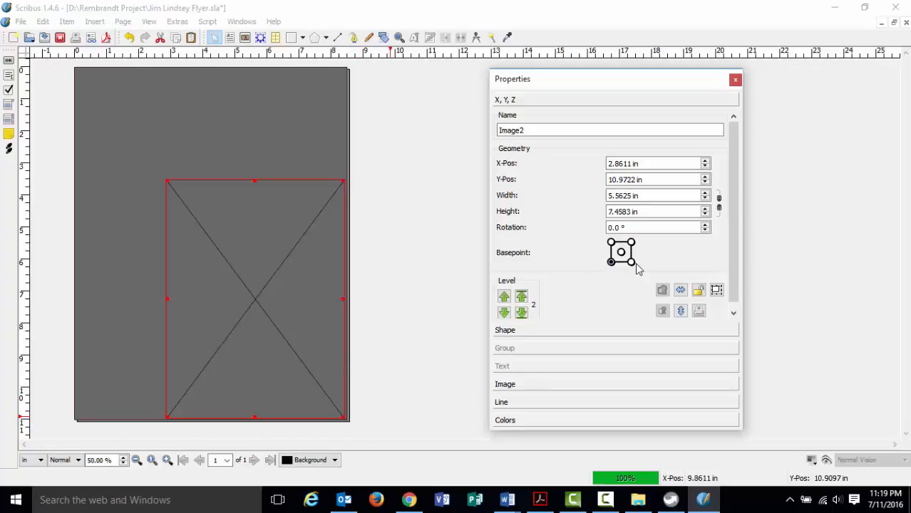
{"action": "left_click", "coordinate": [631, 261]}
{"action": "left_click", "coordinate": [631, 242]}
{"action": "left_click", "coordinate": [610, 242]}
{"action": "left_click", "coordinate": [611, 262]}
{"action": "left_click", "coordinate": [631, 242]}
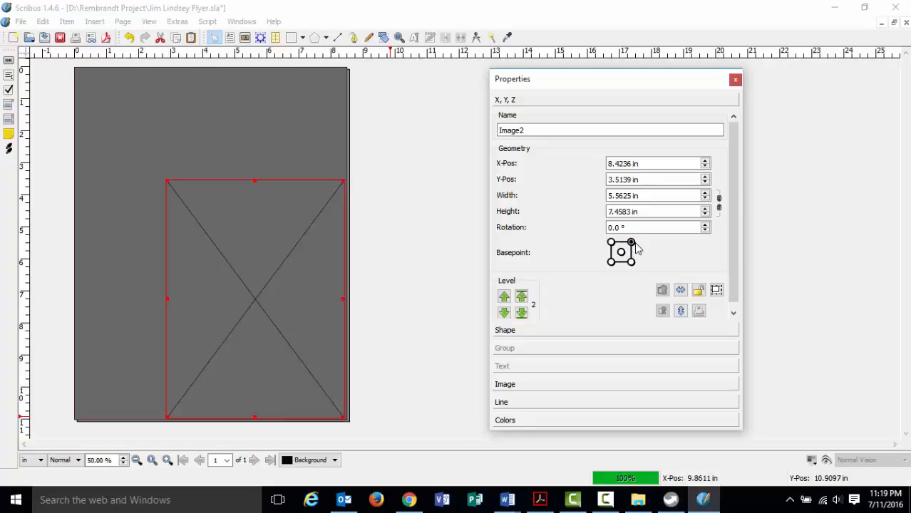
{"action": "left_click", "coordinate": [621, 252]}
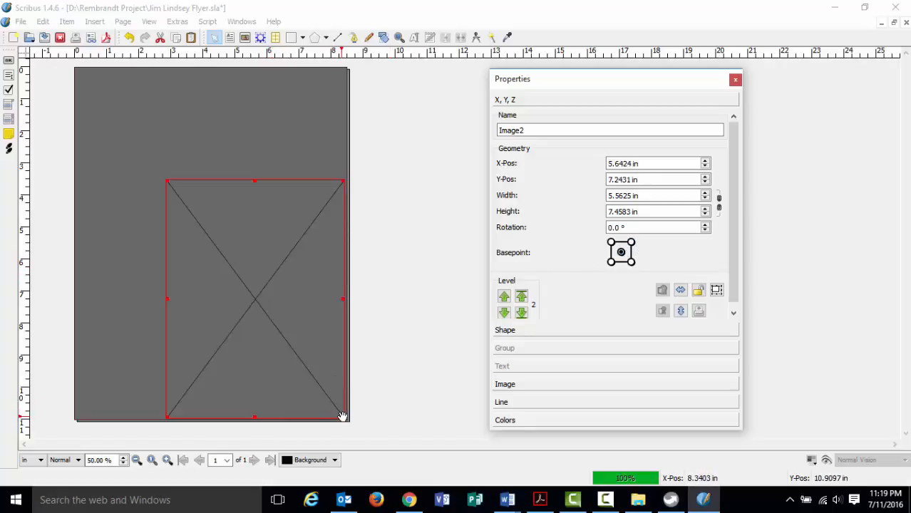
{"action": "left_click", "coordinate": [630, 262]}
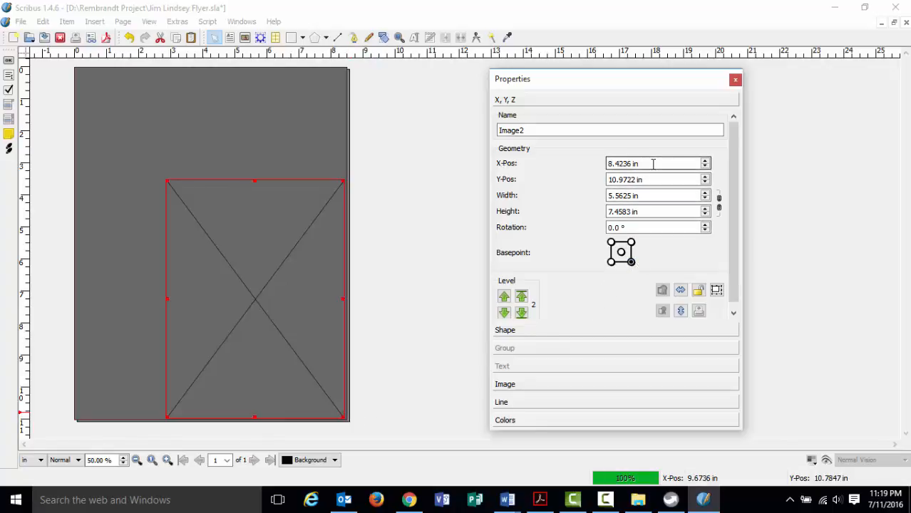
Position Image2 at X-Pos 8.5 in and Y-Pos 11 in.
{"action": "left_click_drag", "start_coordinate": [653, 163], "coordinate": [599, 175]}
{"action": "type", "text": "8"}
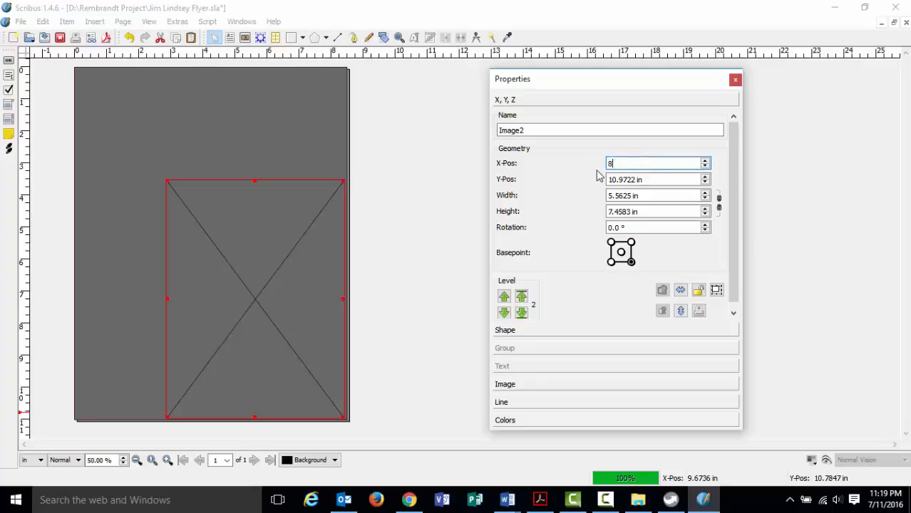
{"action": "type", "text": ".5"}
{"action": "key", "text": "Tab"}
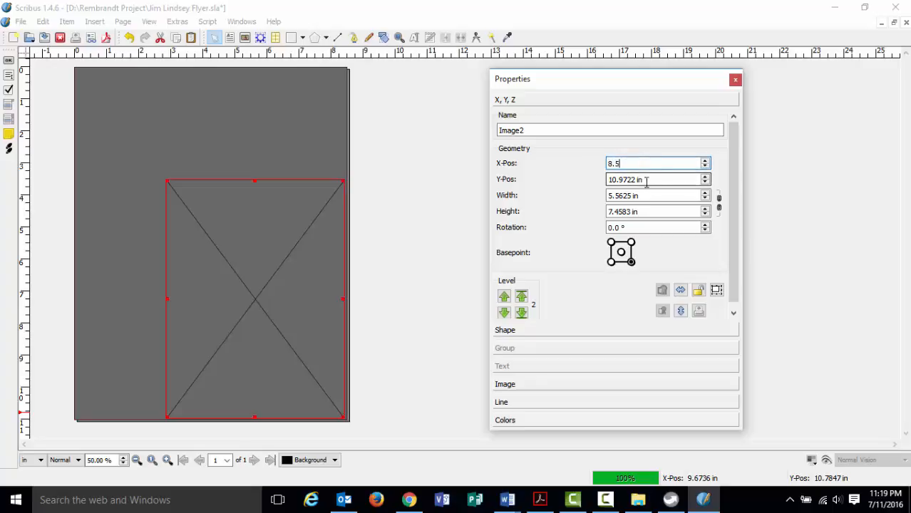
{"action": "type", "text": "11"}
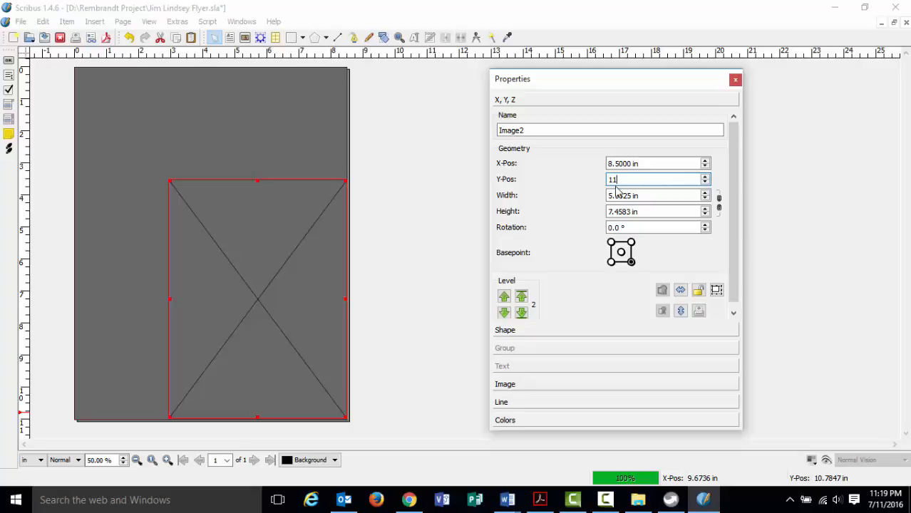
{"action": "key", "text": "Return"}
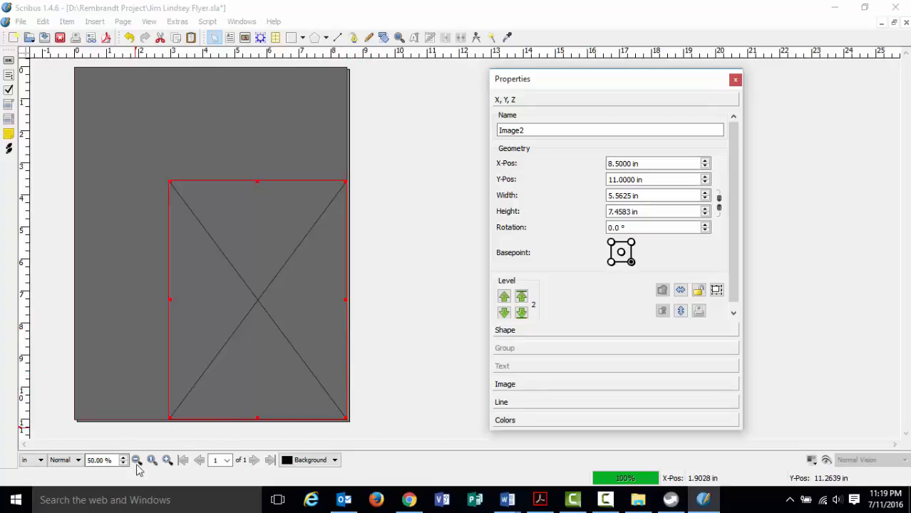
{"action": "left_click", "coordinate": [167, 460]}
{"action": "scroll", "coordinate": [171, 364], "scroll_direction": "down", "scroll_amount": 8}
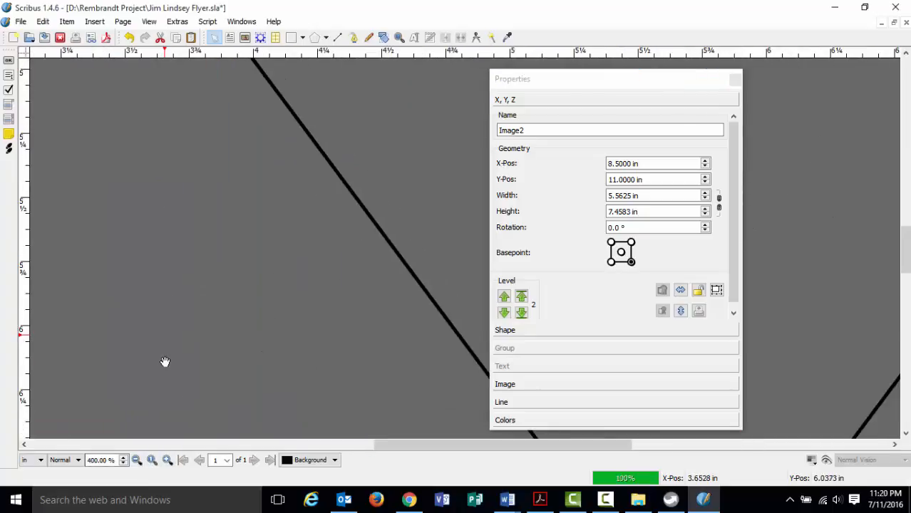
{"action": "scroll", "coordinate": [187, 363], "scroll_direction": "down", "scroll_amount": 10}
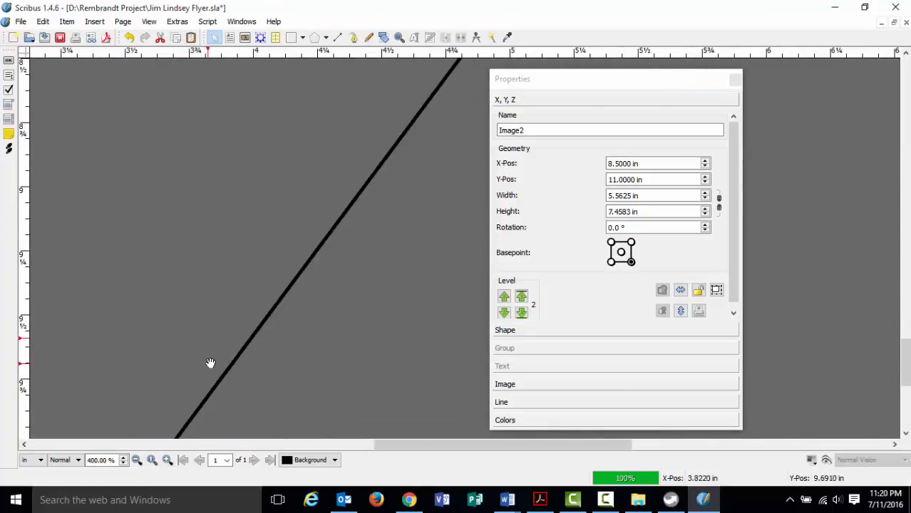
{"action": "left_click", "coordinate": [137, 460]}
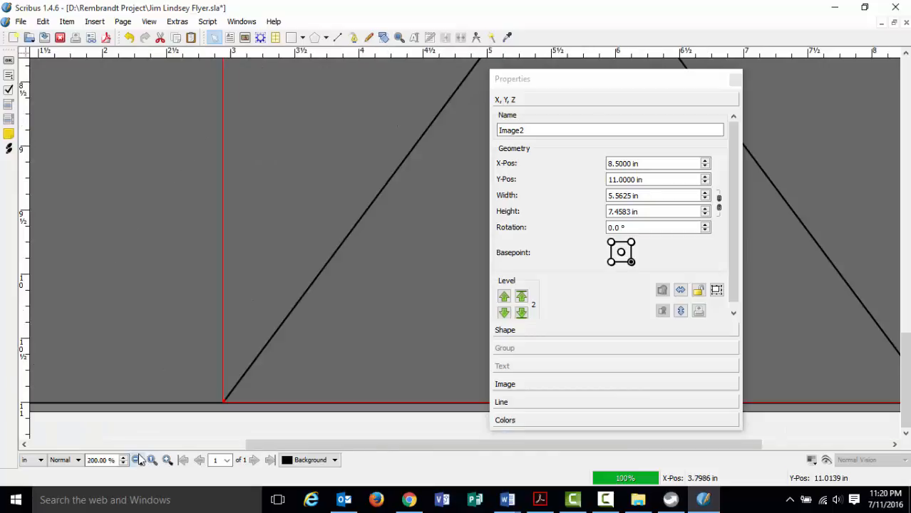
{"action": "left_click_drag", "start_coordinate": [251, 444], "coordinate": [78, 447]}
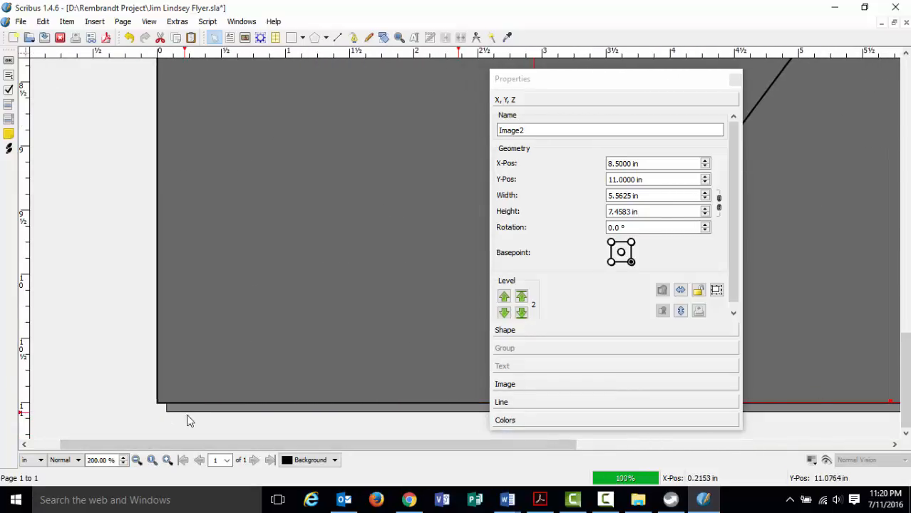
{"action": "left_click_drag", "start_coordinate": [199, 447], "coordinate": [426, 452]}
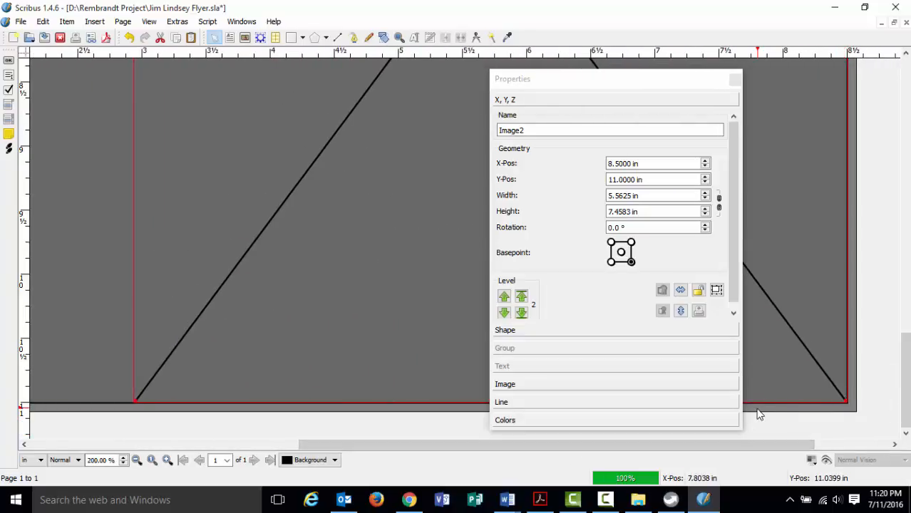
{"action": "left_click", "coordinate": [137, 461]}
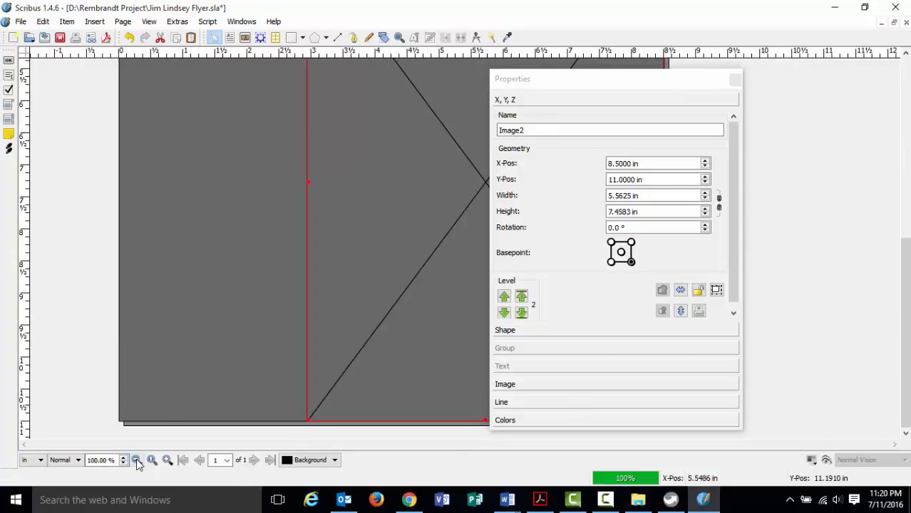
{"action": "left_click", "coordinate": [137, 461]}
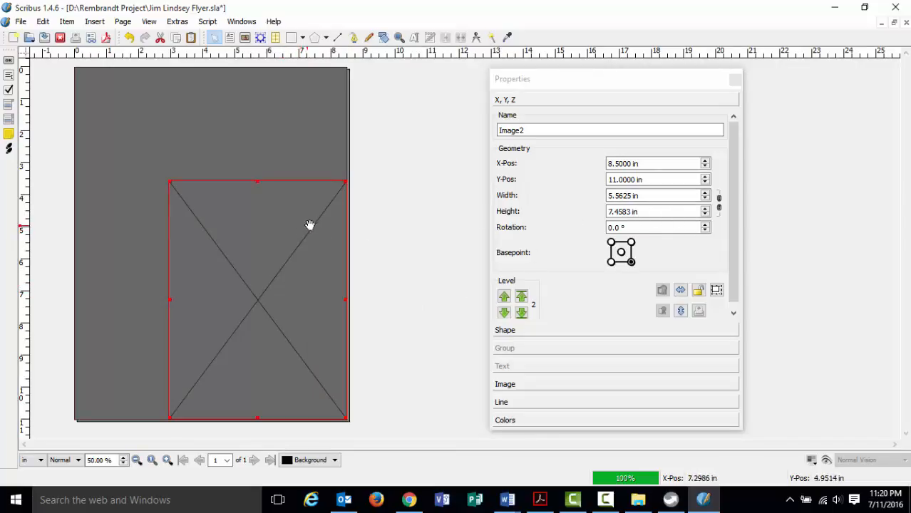
Resize Image2 to 8 in height and 6 in width.
{"action": "left_click", "coordinate": [632, 212]}
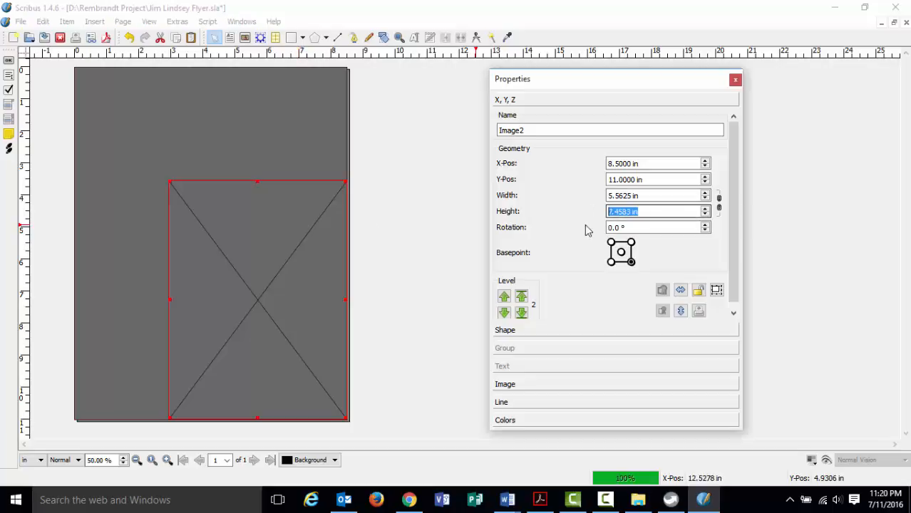
{"action": "type", "text": "8"}
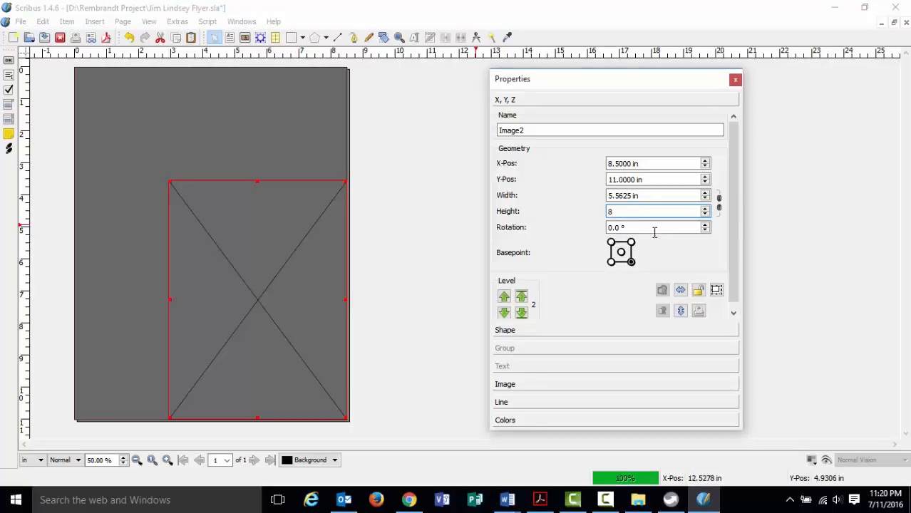
{"action": "left_click", "coordinate": [650, 196]}
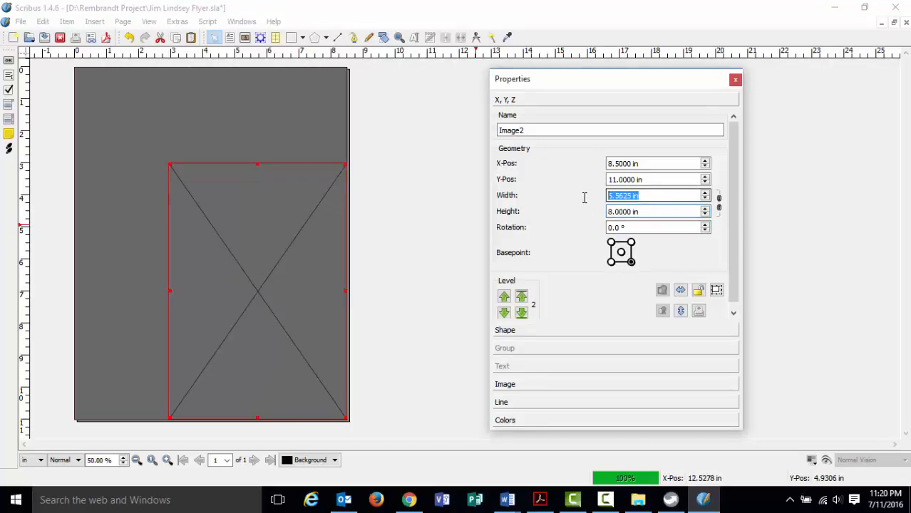
{"action": "type", "text": "6"}
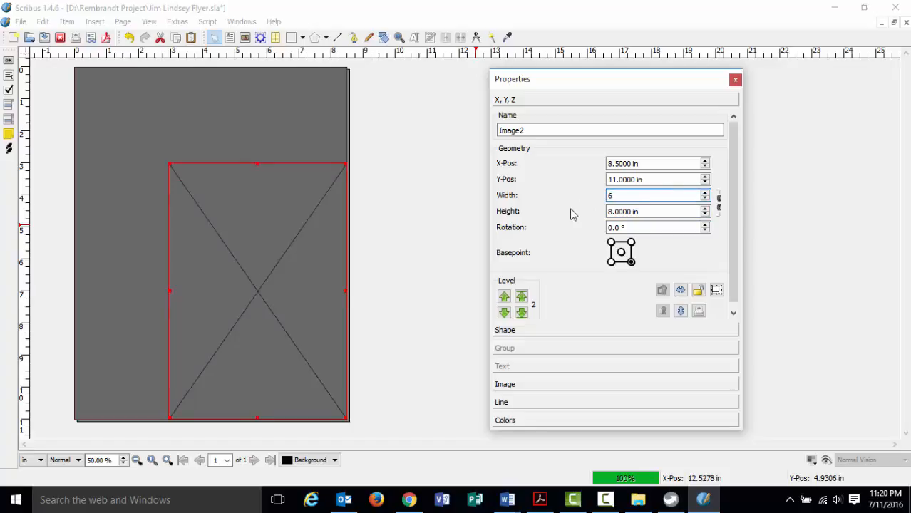
{"action": "key", "text": "Return"}
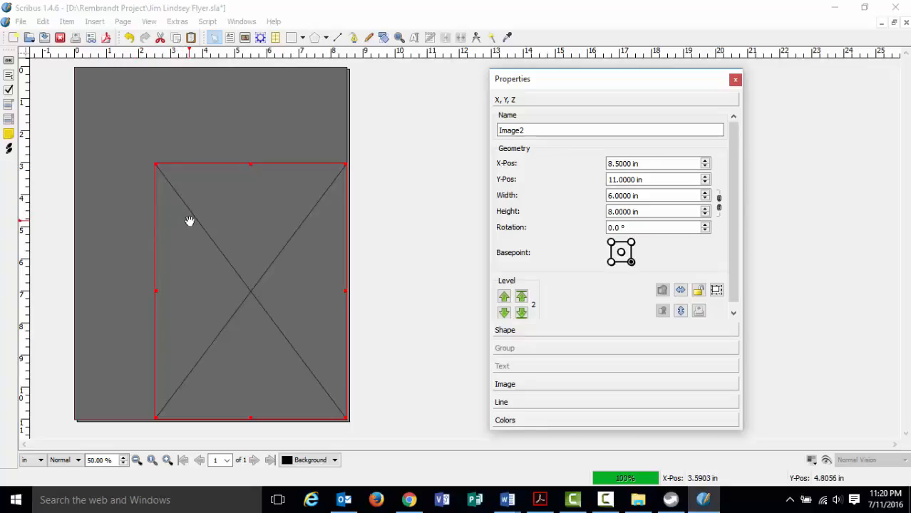
{"action": "left_click", "coordinate": [539, 499]}
{"action": "scroll", "coordinate": [380, 288], "scroll_direction": "down", "scroll_amount": 15}
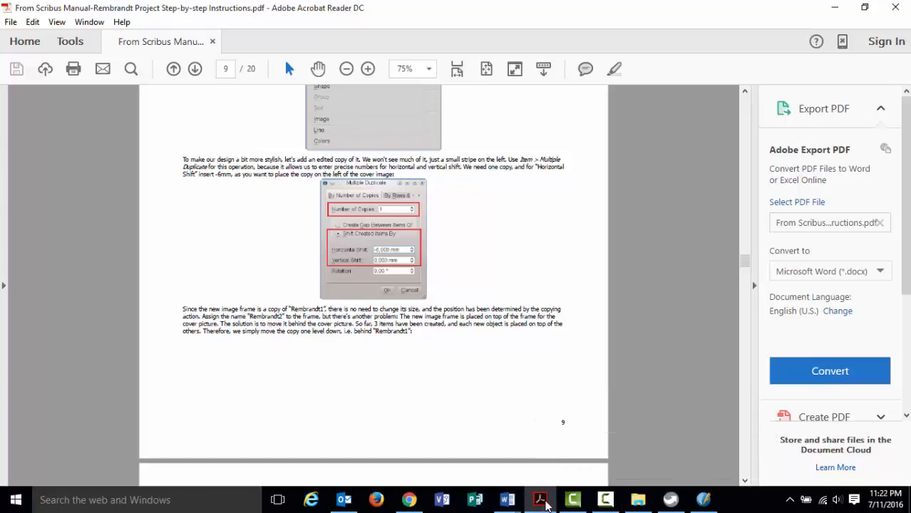
{"action": "left_click", "coordinate": [539, 499]}
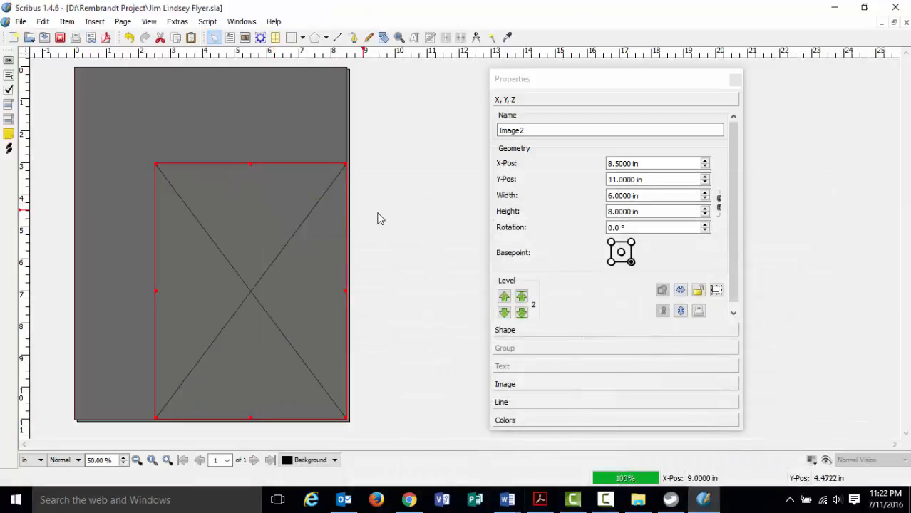
Duplicate the empty image frame with Multiple Duplicate, using a 0.5 in horizontal shift.
{"action": "left_click", "coordinate": [376, 227]}
{"action": "left_click", "coordinate": [308, 217]}
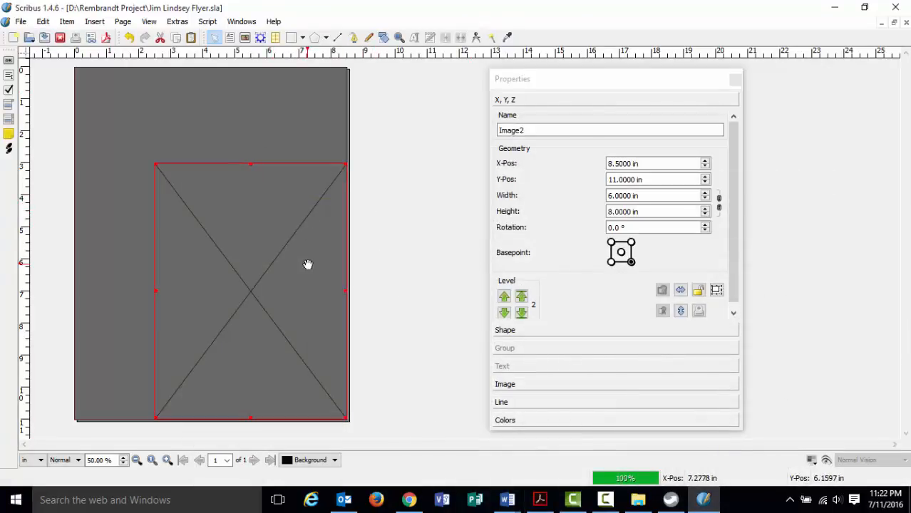
{"action": "left_click", "coordinate": [407, 227]}
{"action": "left_click", "coordinate": [313, 211]}
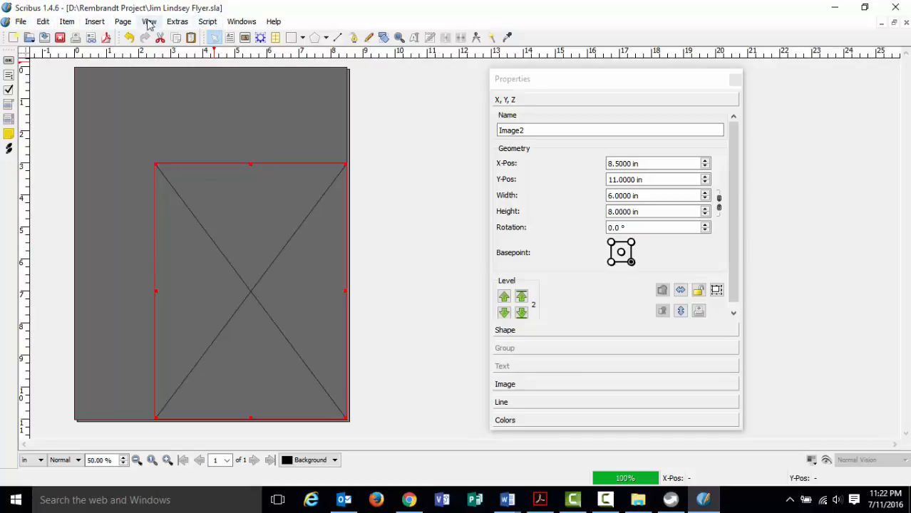
{"action": "left_click", "coordinate": [67, 23]}
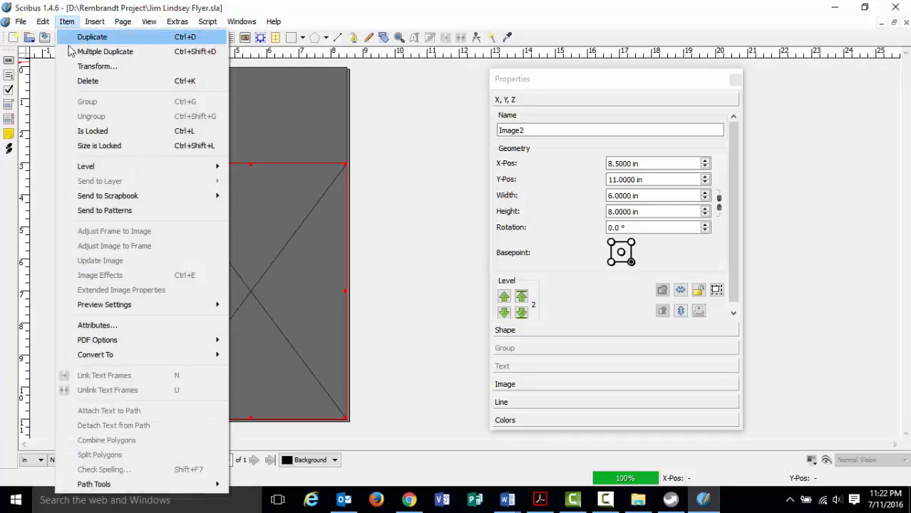
{"action": "left_click", "coordinate": [84, 56]}
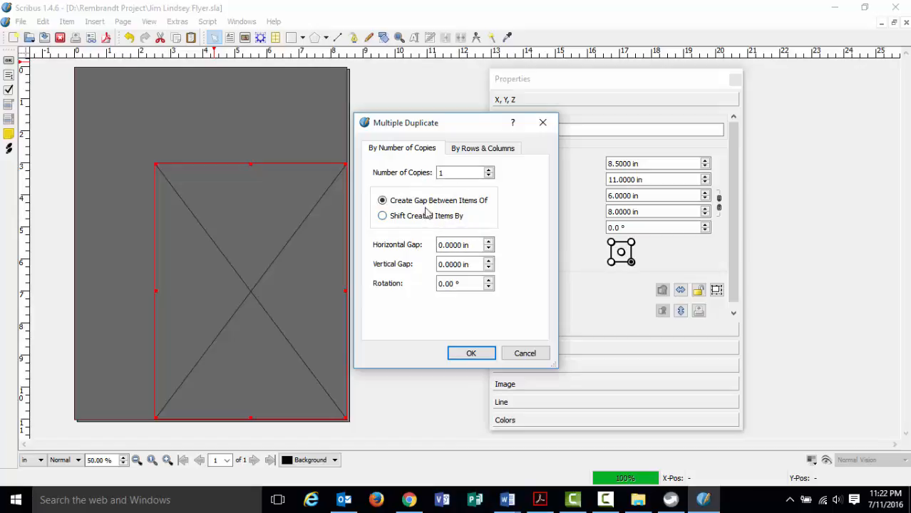
{"action": "left_click", "coordinate": [382, 217]}
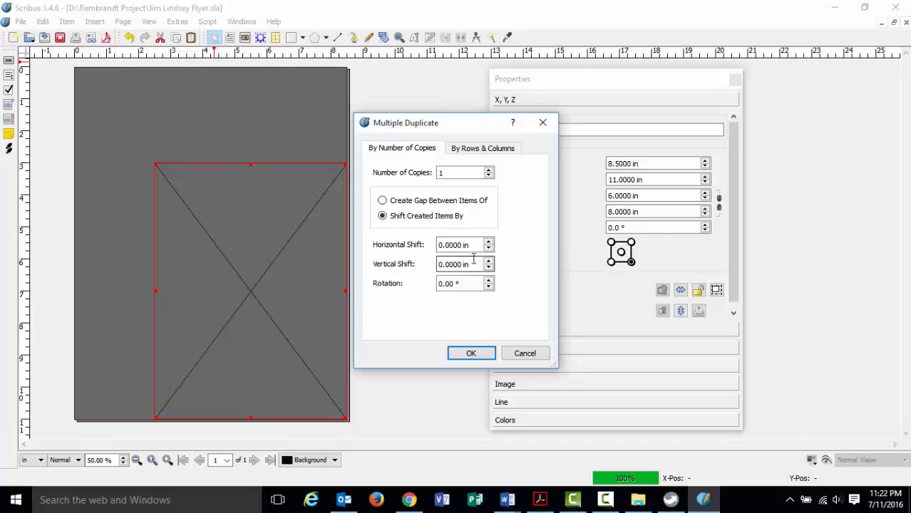
{"action": "left_click", "coordinate": [489, 243]}
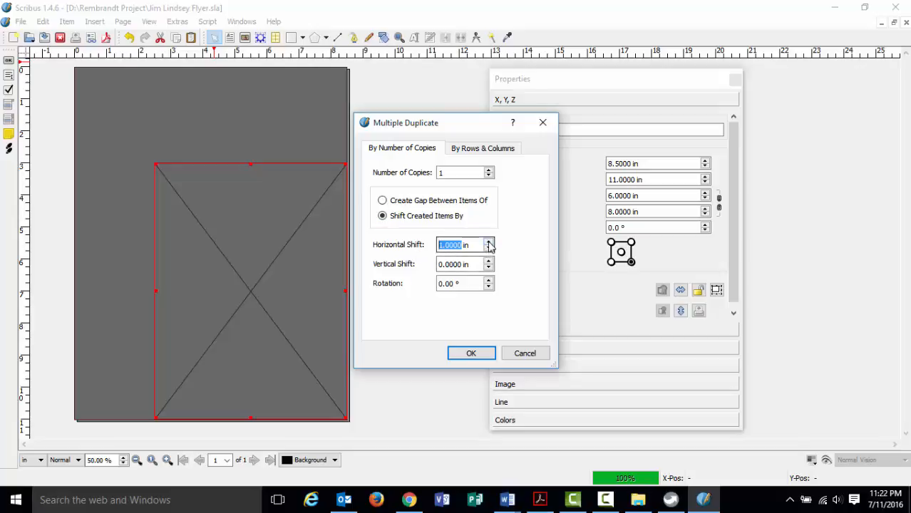
{"action": "left_click_drag", "start_coordinate": [479, 245], "coordinate": [428, 246]}
{"action": "type", "text": ".5"}
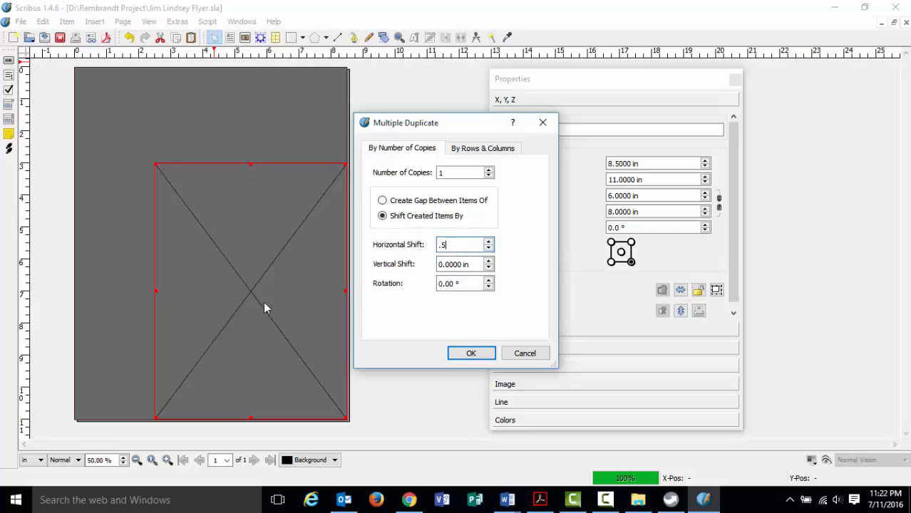
{"action": "left_click", "coordinate": [469, 354]}
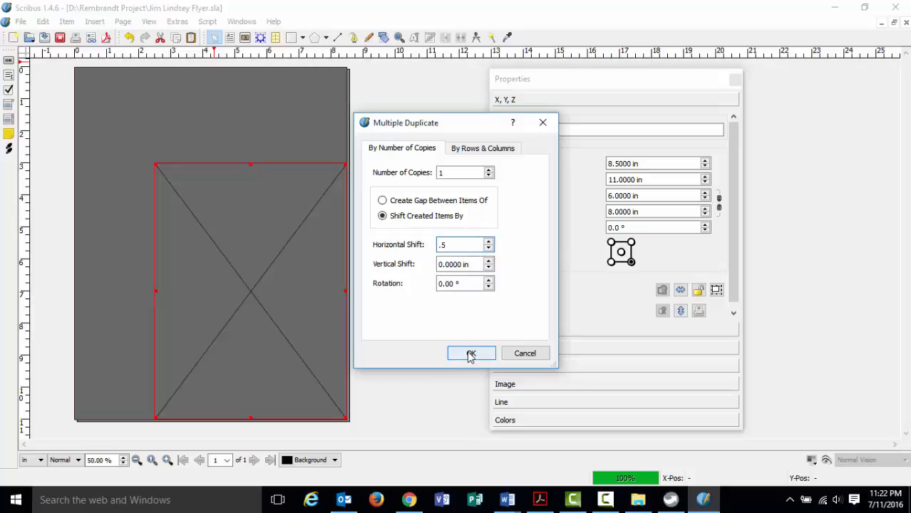
{"action": "left_click", "coordinate": [470, 356]}
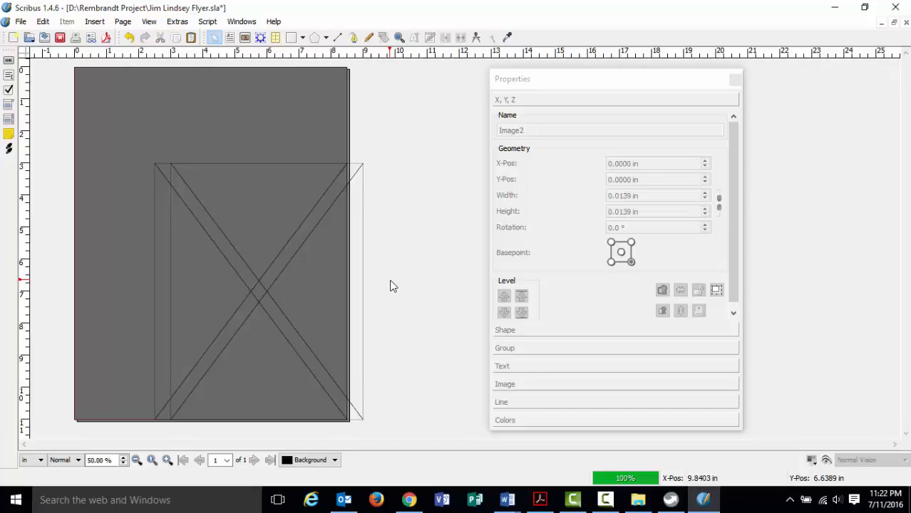
Undo the right-shifted copy and duplicate the frame again with a -0.5 in horizontal shift.
{"action": "key", "text": "ctrl+z"}
{"action": "left_click", "coordinate": [268, 275]}
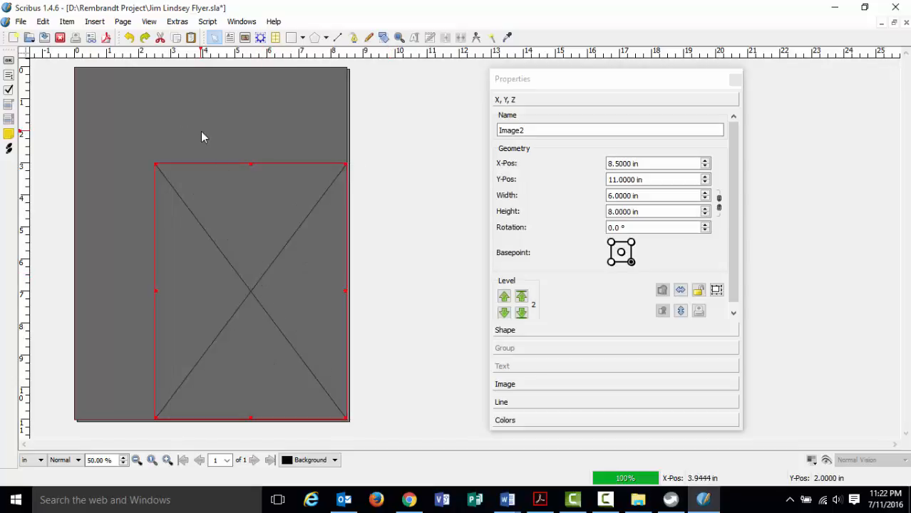
{"action": "left_click", "coordinate": [66, 22]}
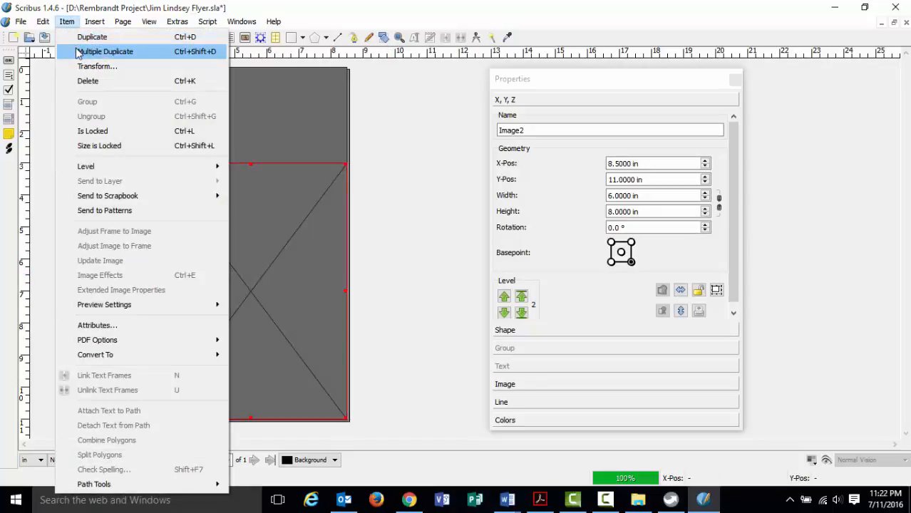
{"action": "left_click", "coordinate": [76, 53]}
{"action": "left_click", "coordinate": [410, 216]}
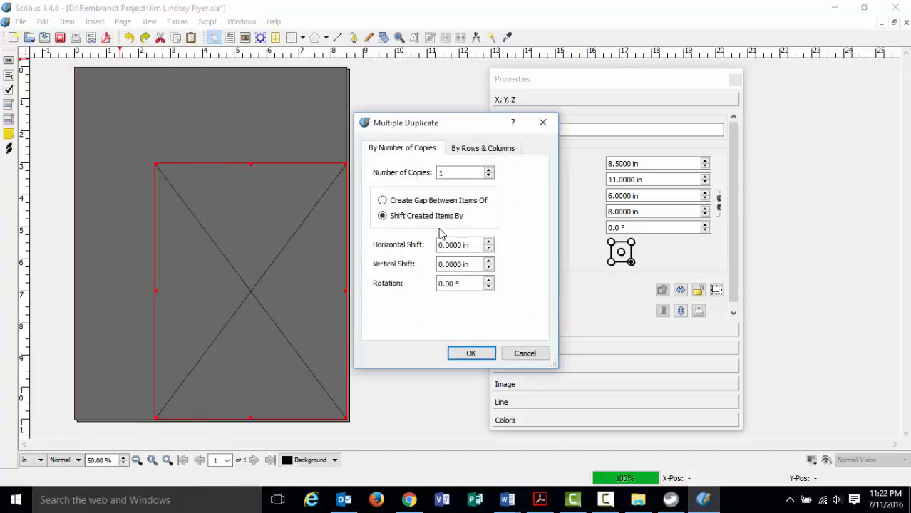
{"action": "left_click", "coordinate": [441, 245]}
{"action": "left_click_drag", "start_coordinate": [471, 246], "coordinate": [413, 246]}
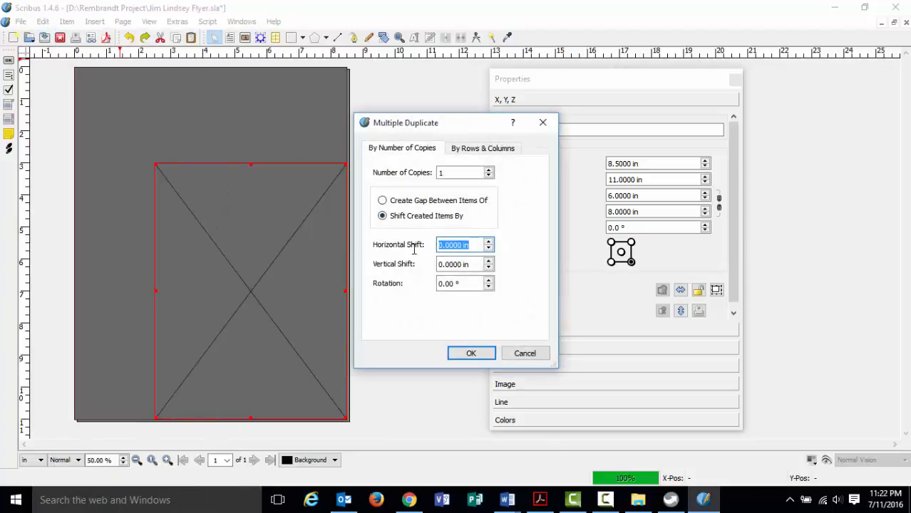
{"action": "type", "text": ".5"}
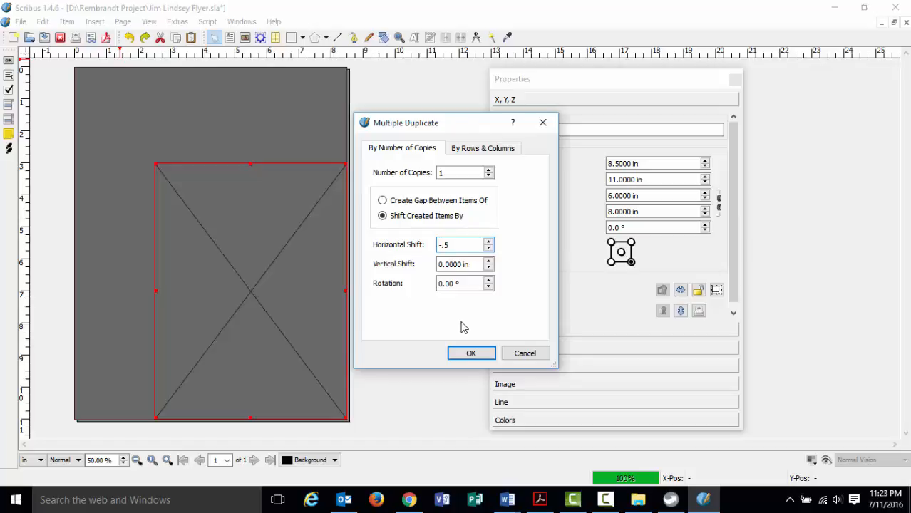
{"action": "left_click", "coordinate": [470, 356]}
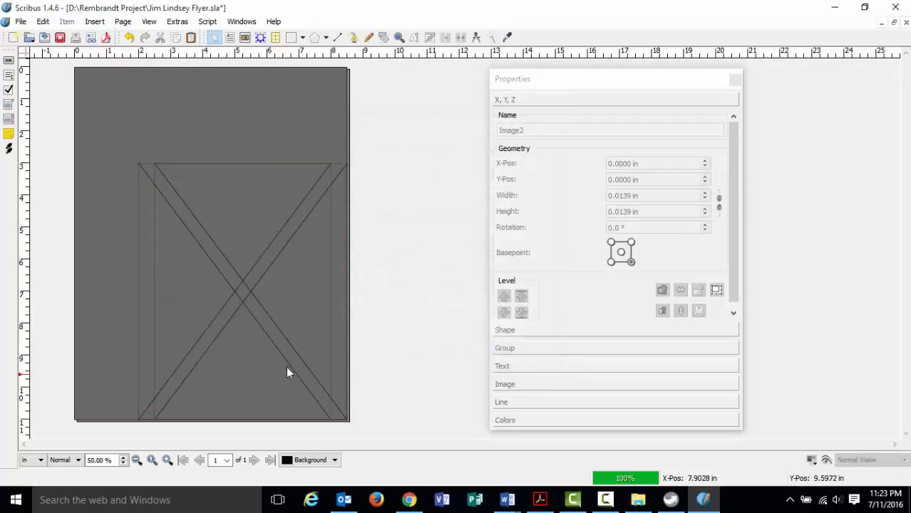
Alternate selection between Image4 and Image2 to compare their positions, ending on Image4.
{"action": "left_click", "coordinate": [173, 188]}
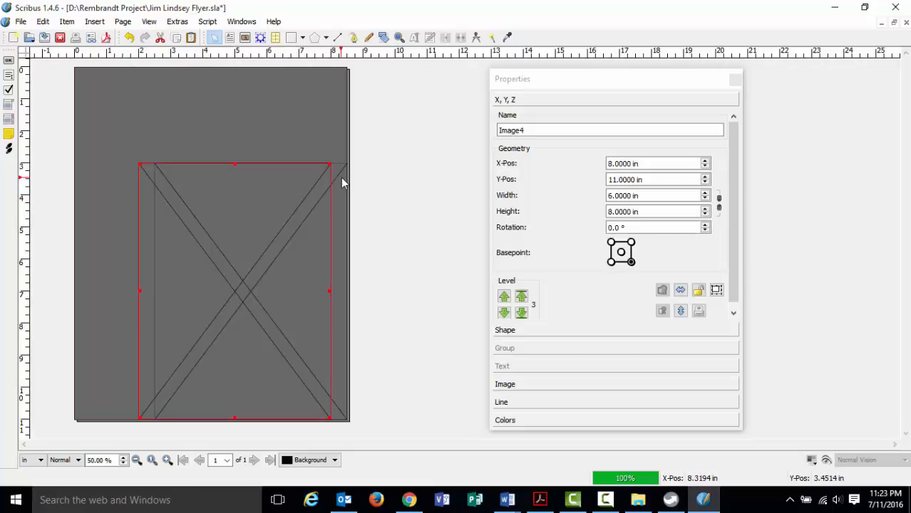
{"action": "left_click", "coordinate": [338, 178]}
{"action": "left_click", "coordinate": [147, 178]}
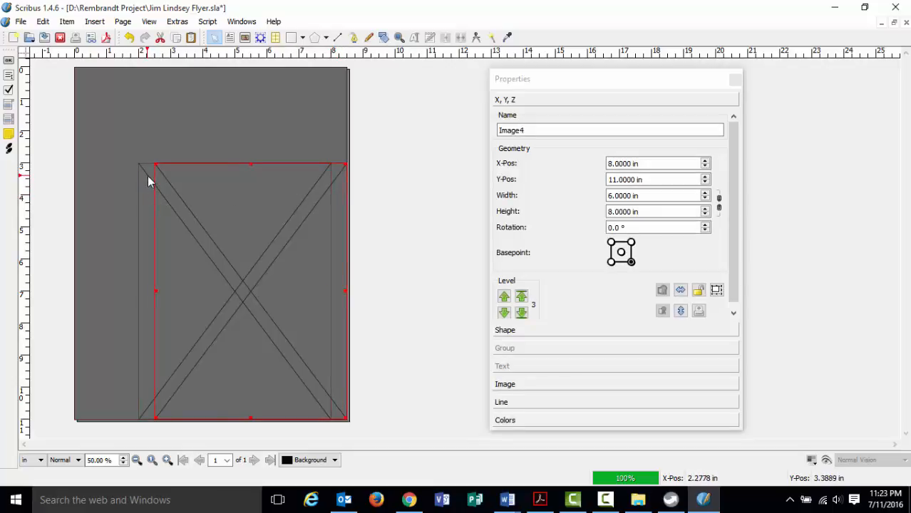
{"action": "left_click", "coordinate": [338, 178]}
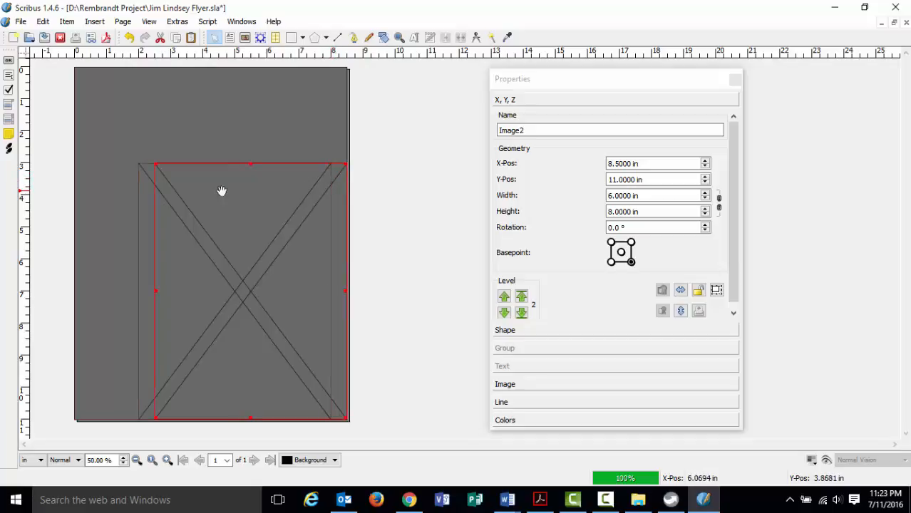
{"action": "left_click", "coordinate": [149, 182]}
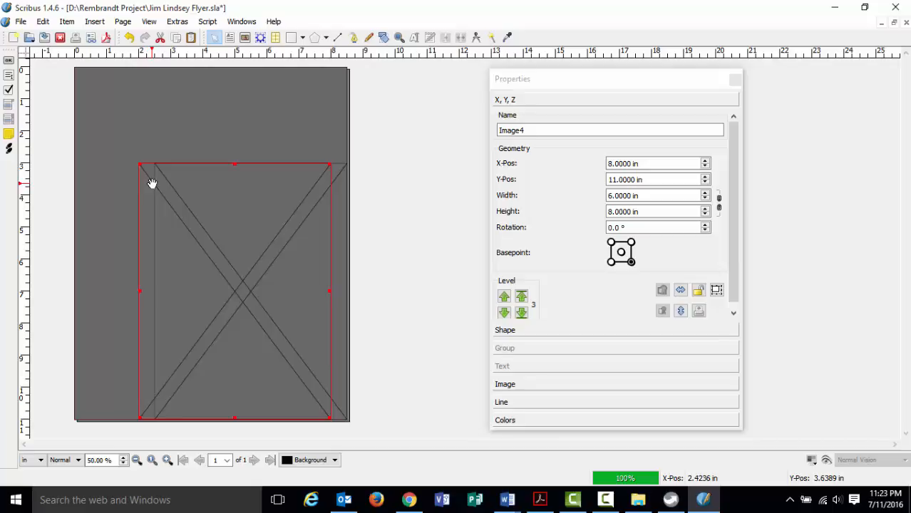
{"action": "left_click", "coordinate": [338, 178]}
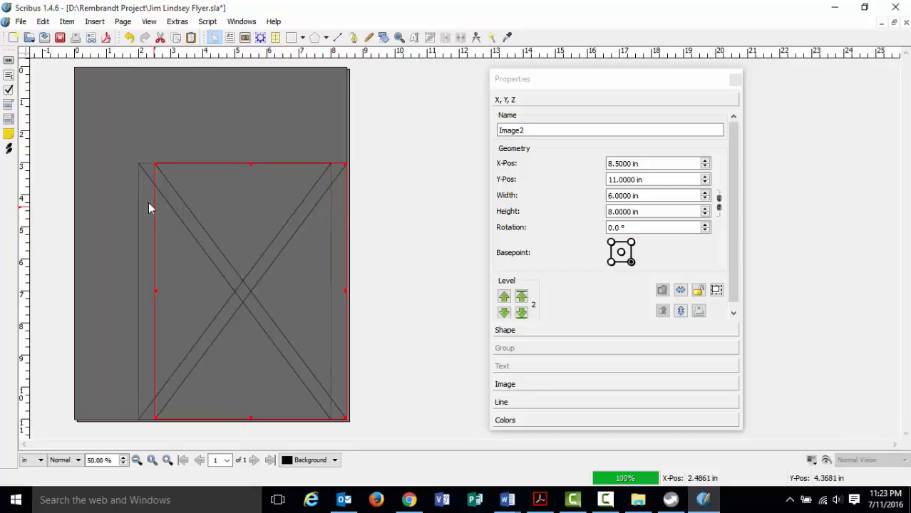
{"action": "left_click", "coordinate": [146, 228]}
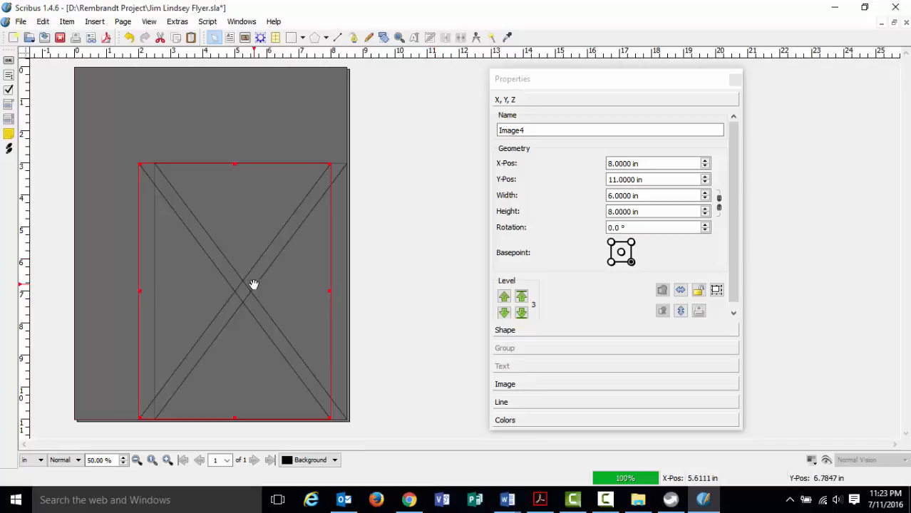
Load Rembrandt_Harmensz__van_Rijn_137.jpg into the Image4 frame using Set Image.
{"action": "right_click", "coordinate": [199, 241]}
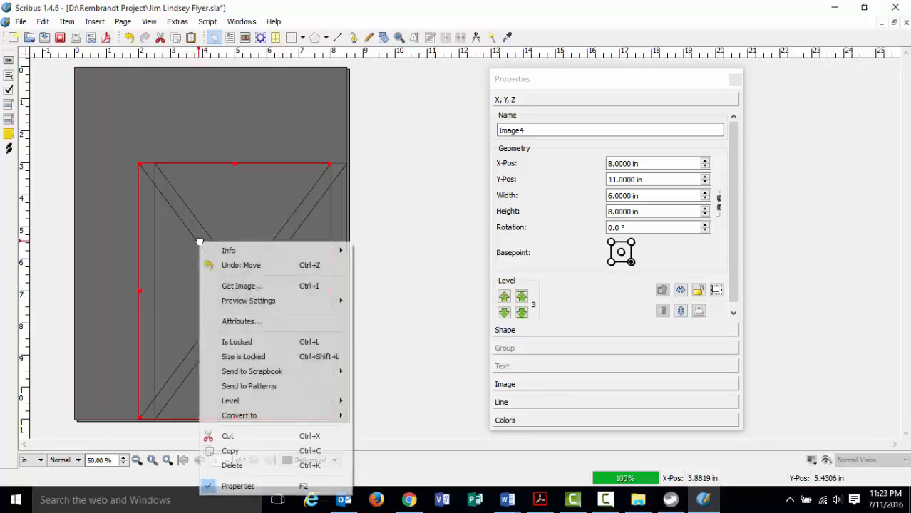
{"action": "left_click", "coordinate": [225, 286]}
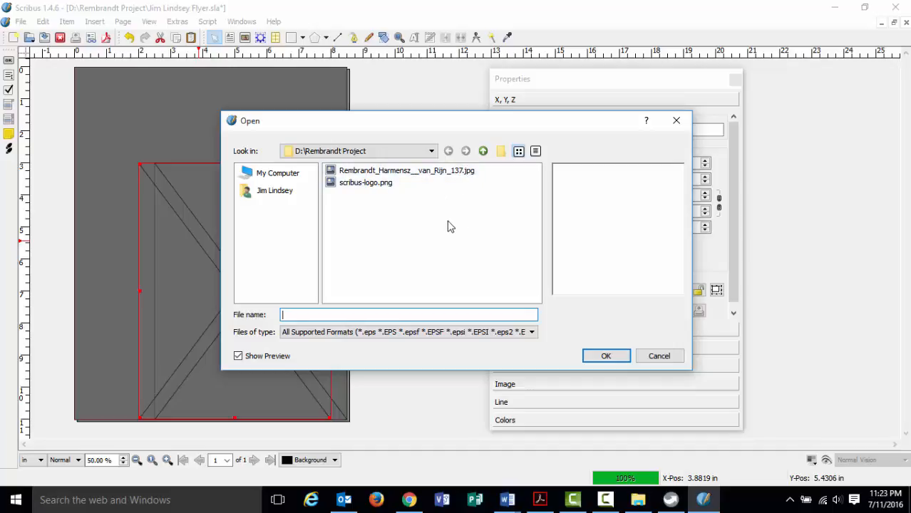
{"action": "left_click", "coordinate": [395, 174]}
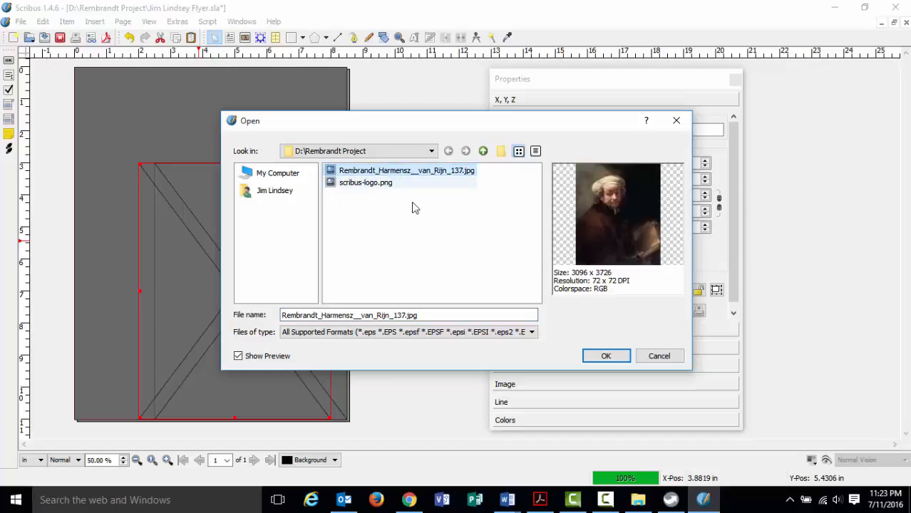
{"action": "left_click", "coordinate": [606, 356]}
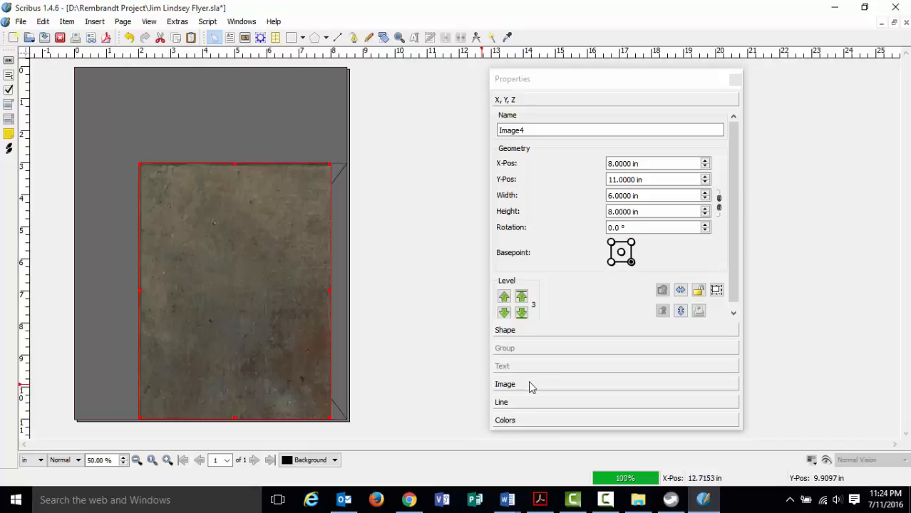
Switch the portrait to free scaling and raise its X-Scale to 15.95 %.
{"action": "left_click", "coordinate": [563, 87]}
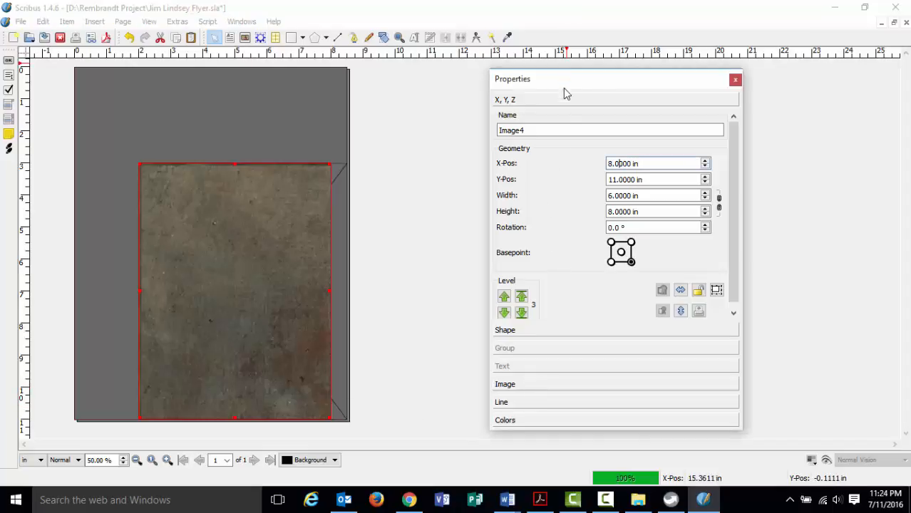
{"action": "left_click", "coordinate": [568, 384]}
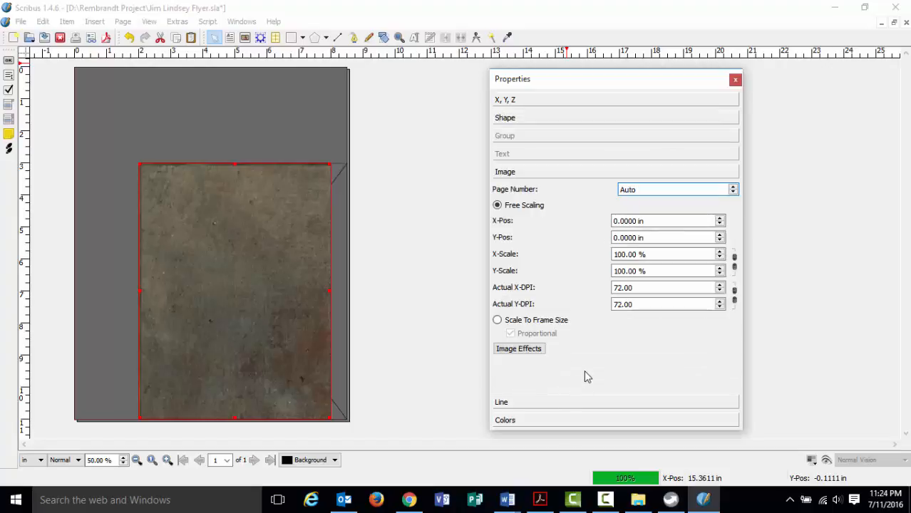
{"action": "left_click", "coordinate": [497, 320]}
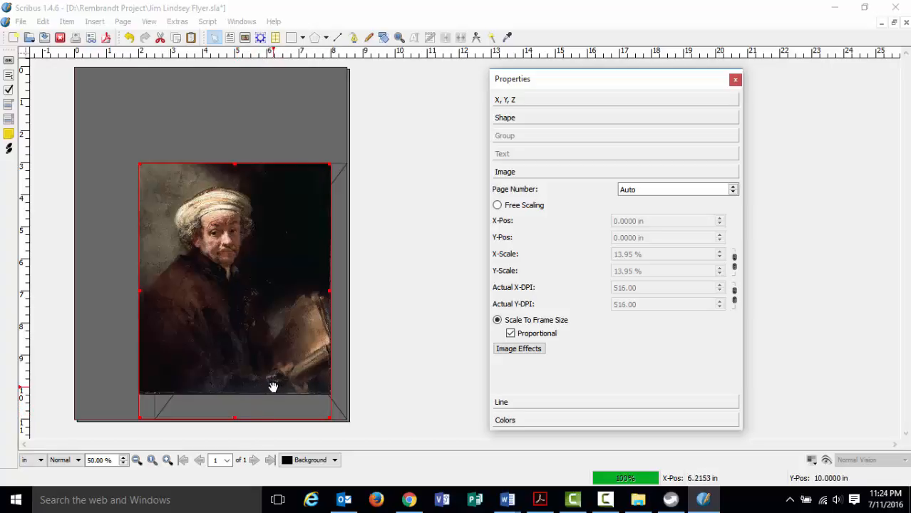
{"action": "left_click", "coordinate": [498, 206]}
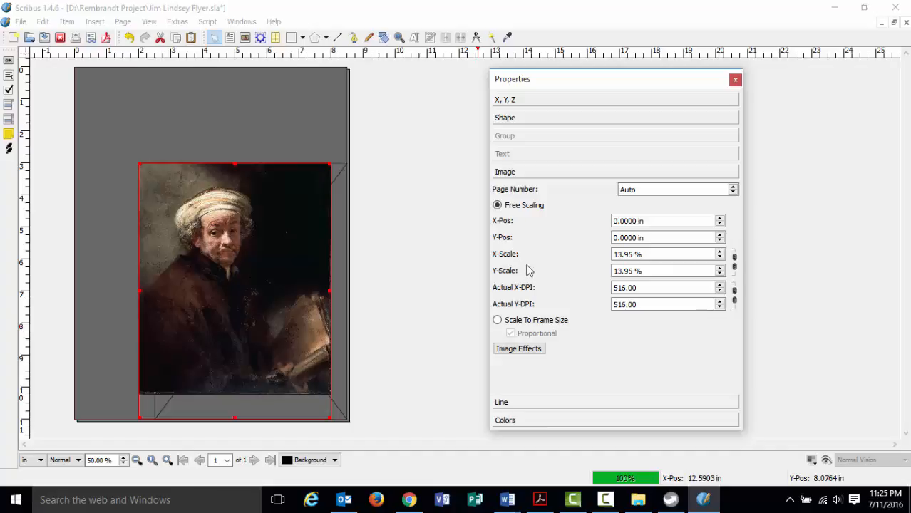
{"action": "left_click", "coordinate": [720, 268]}
{"action": "left_click", "coordinate": [720, 269]}
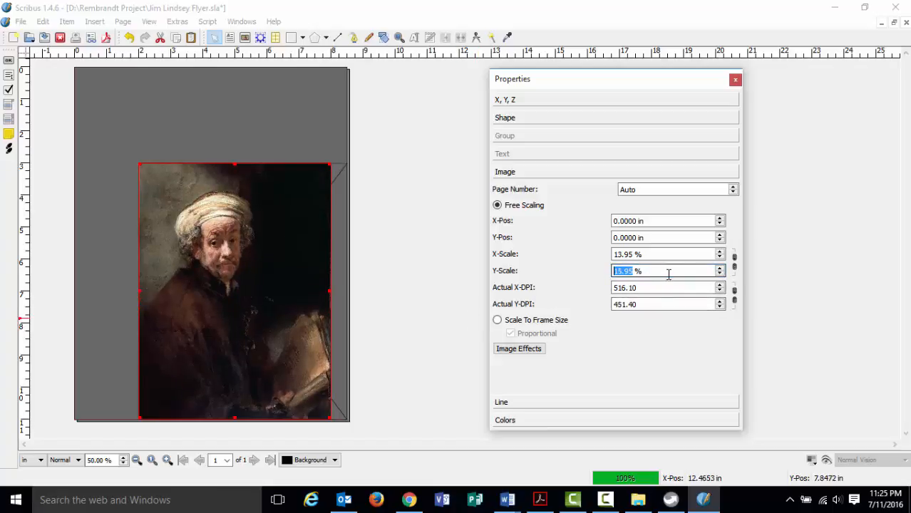
{"action": "left_click", "coordinate": [720, 253]}
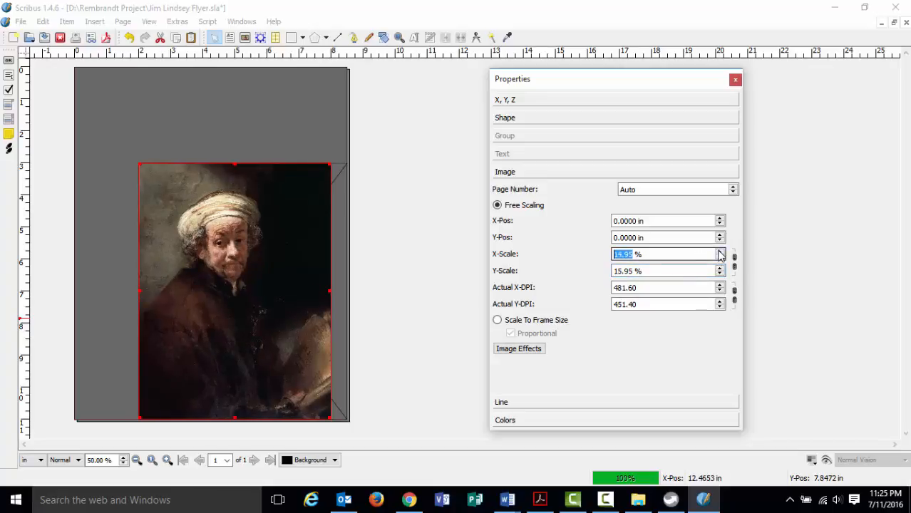
{"action": "left_click", "coordinate": [720, 252]}
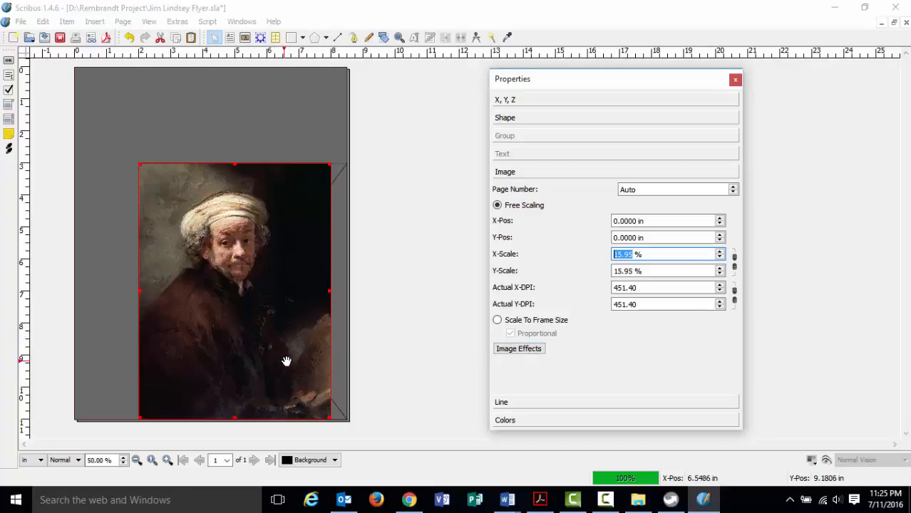
Open Image Effects, then bring the instructions PDF forward and scroll on.
{"action": "left_click", "coordinate": [523, 351]}
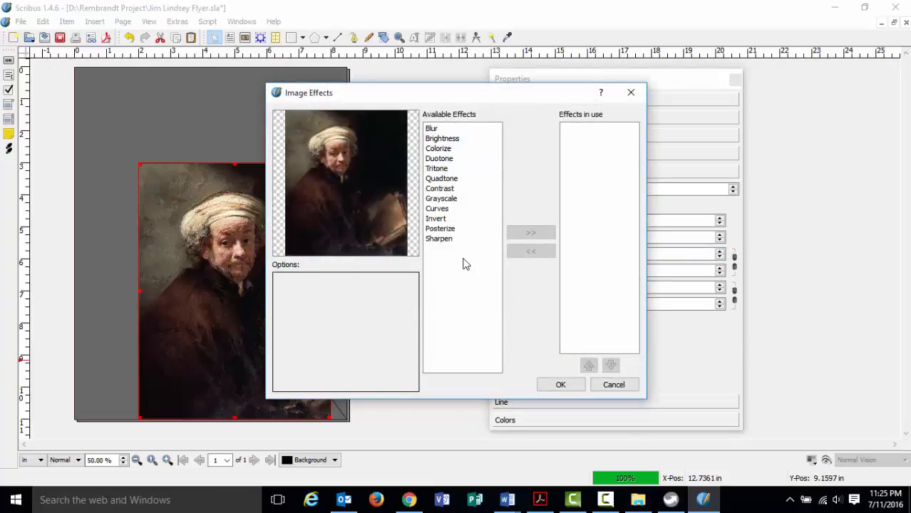
{"action": "left_click", "coordinate": [539, 499]}
{"action": "scroll", "coordinate": [456, 356], "scroll_direction": "down", "scroll_amount": 1}
Read the instructions down to page 14's effect list, then return to Scribus.
{"action": "scroll", "coordinate": [428, 347], "scroll_direction": "down", "scroll_amount": 12}
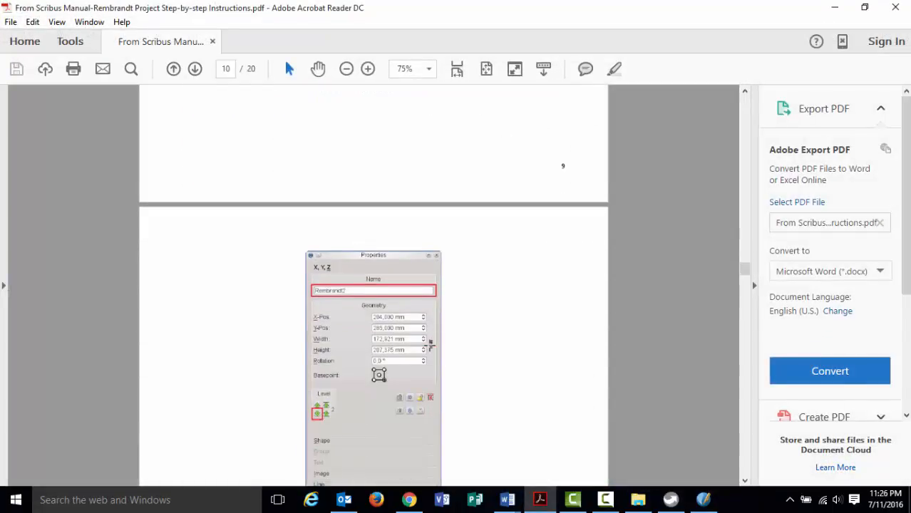
{"action": "scroll", "coordinate": [426, 349], "scroll_direction": "down", "scroll_amount": 10}
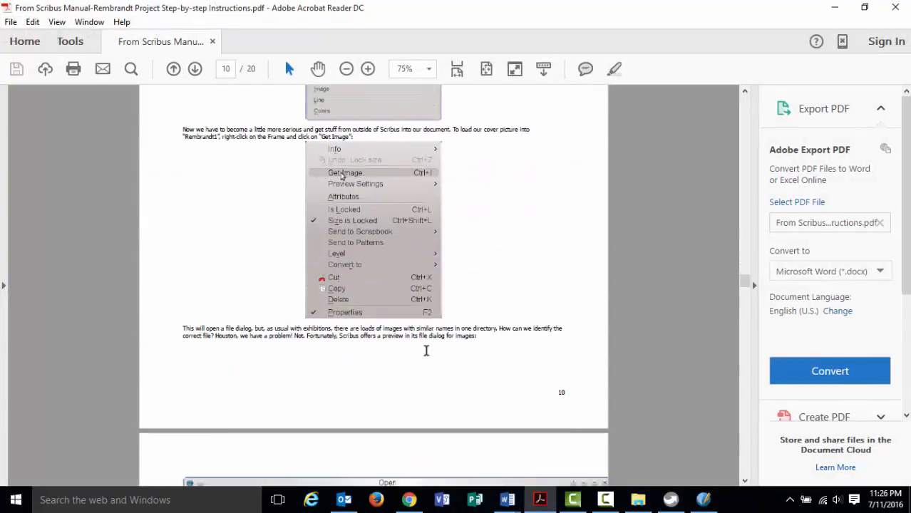
{"action": "scroll", "coordinate": [426, 350], "scroll_direction": "down", "scroll_amount": 10}
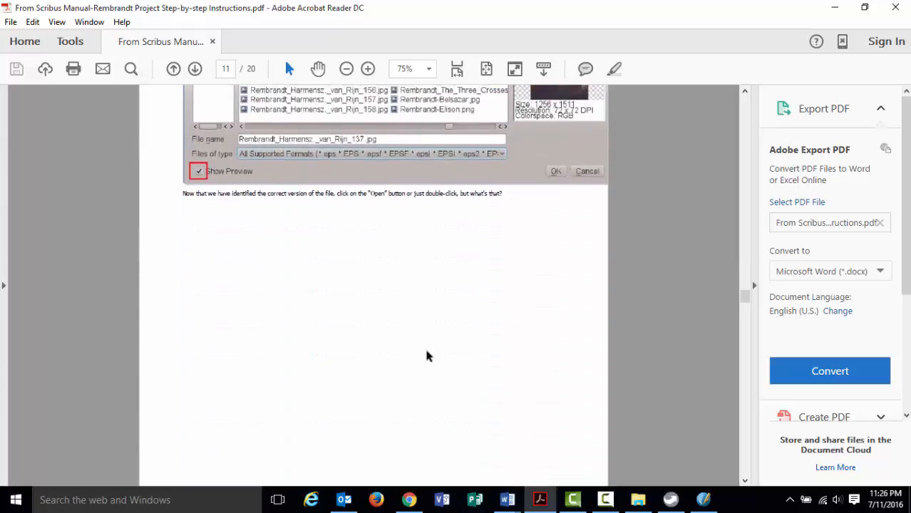
{"action": "scroll", "coordinate": [427, 350], "scroll_direction": "down", "scroll_amount": 12}
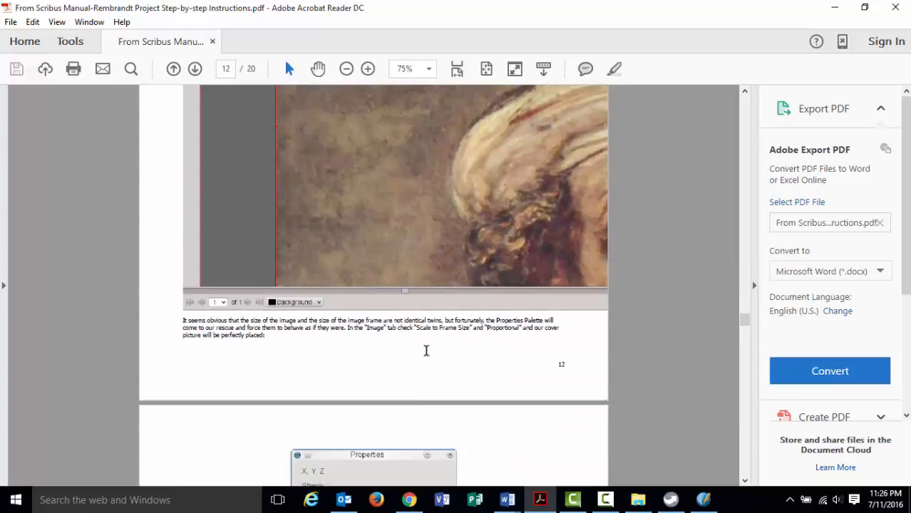
{"action": "scroll", "coordinate": [426, 356], "scroll_direction": "down", "scroll_amount": 10}
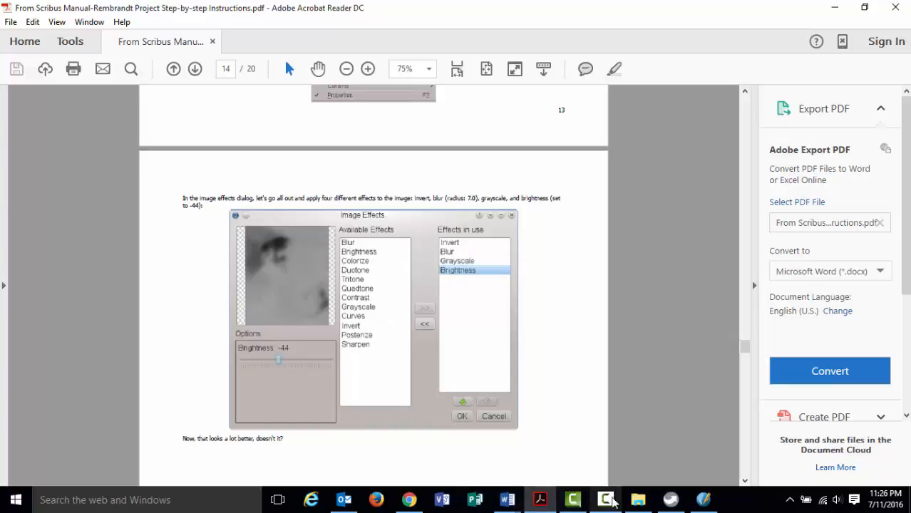
{"action": "mouse_move", "coordinate": [672, 503]}
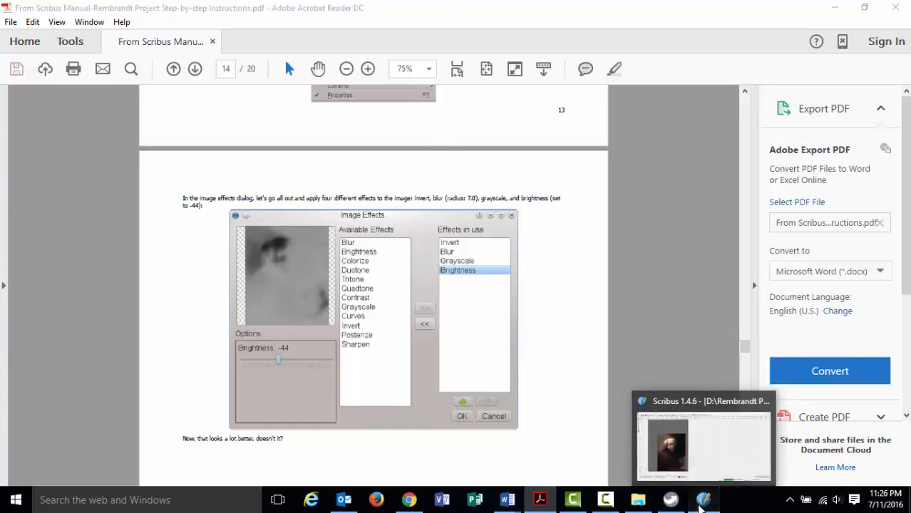
{"action": "left_click", "coordinate": [702, 500]}
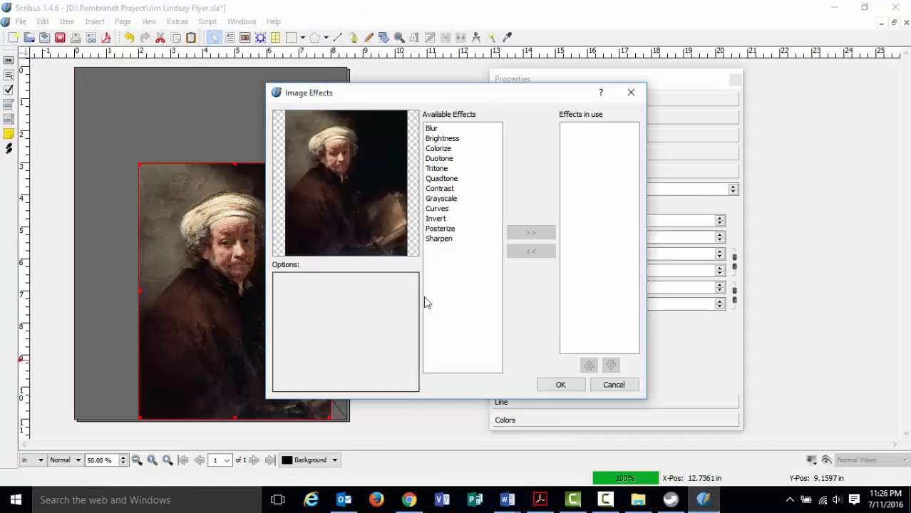
Add the Invert and Blur effects, raising the blur radius.
{"action": "left_click", "coordinate": [448, 224]}
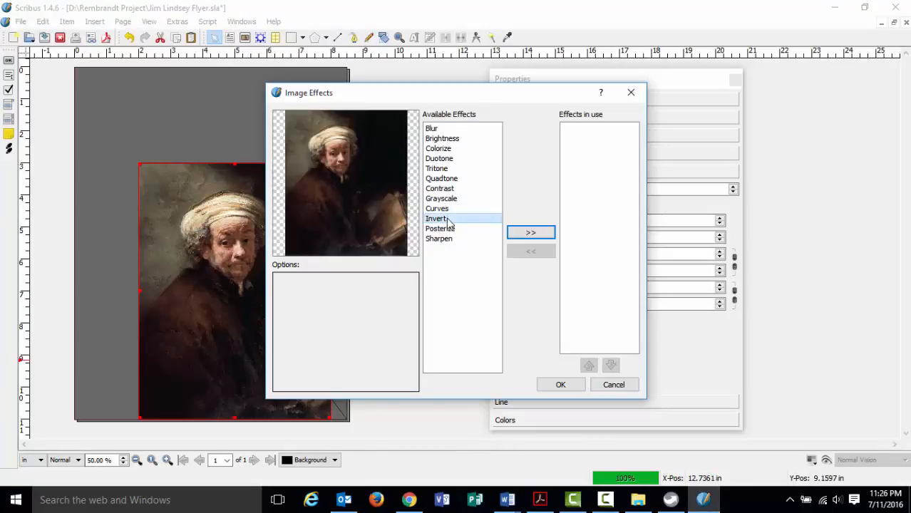
{"action": "left_click", "coordinate": [529, 234]}
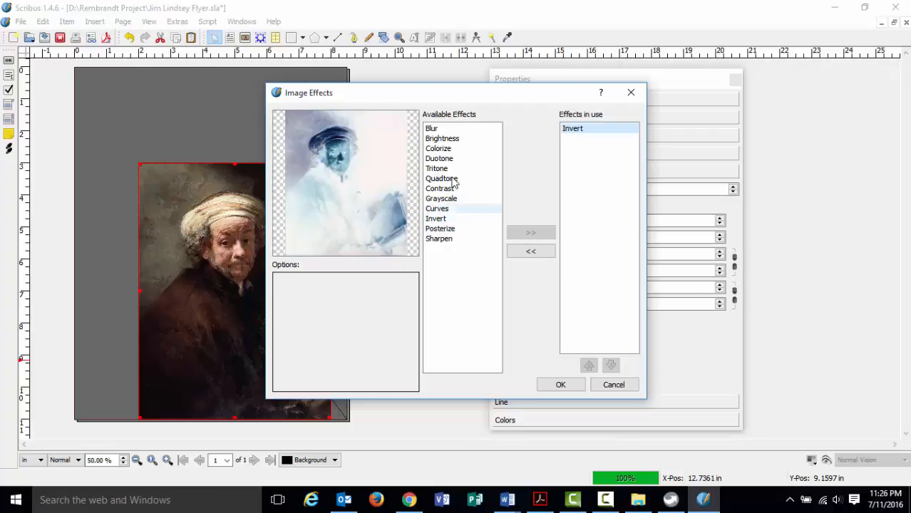
{"action": "left_click", "coordinate": [436, 128]}
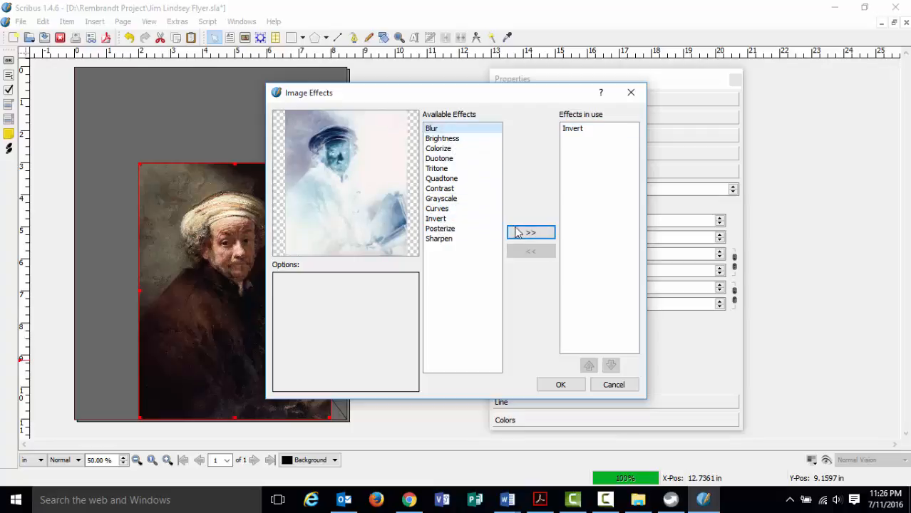
{"action": "left_click", "coordinate": [519, 234]}
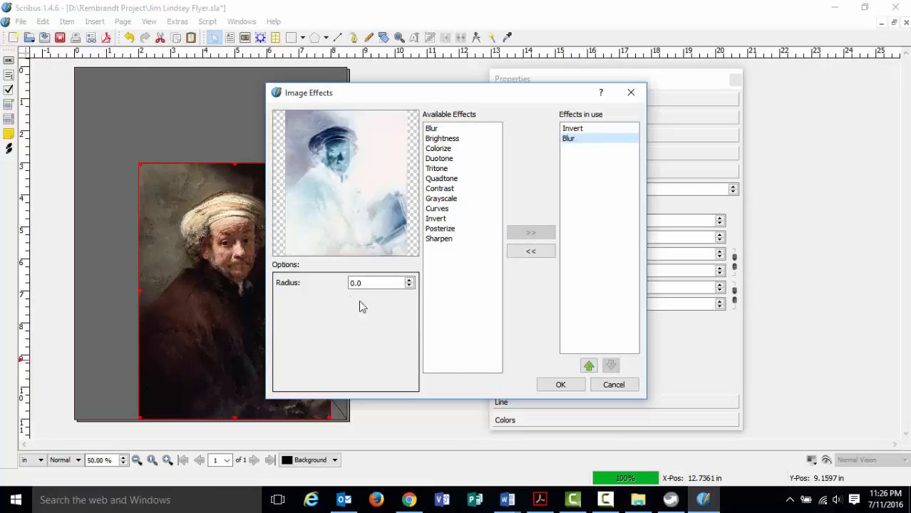
{"action": "left_click", "coordinate": [410, 281]}
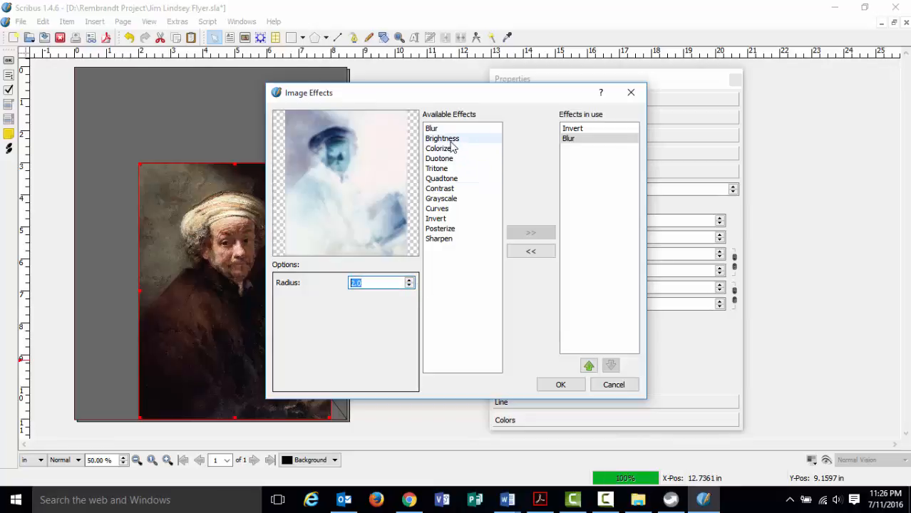
Add Brightness at -53 and Grayscale, then apply all four effects.
{"action": "left_click", "coordinate": [445, 139]}
{"action": "left_click", "coordinate": [521, 235]}
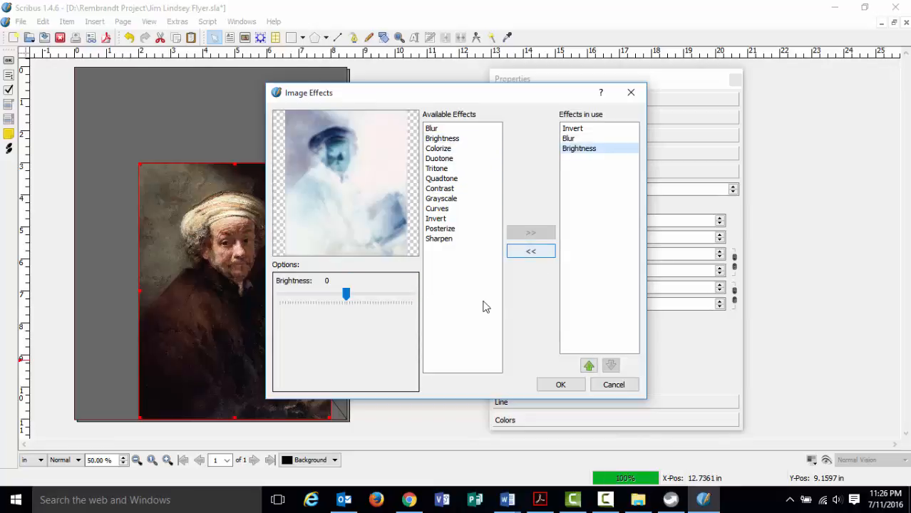
{"action": "mouse_move", "coordinate": [345, 294]}
{"action": "left_mouse_down"}
{"action": "mouse_move", "coordinate": [358, 297]}
{"action": "mouse_move", "coordinate": [319, 291]}
{"action": "mouse_move", "coordinate": [329, 292]}
{"action": "left_mouse_up"}
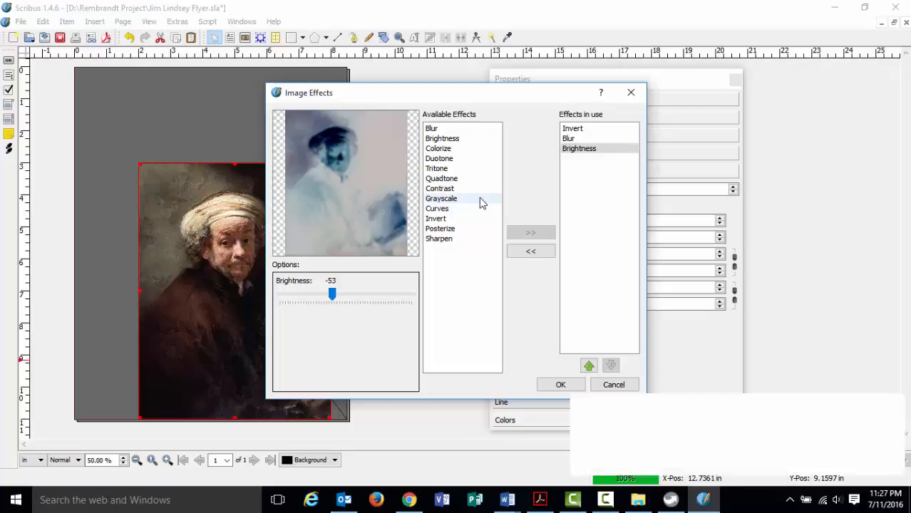
{"action": "left_click", "coordinate": [440, 198]}
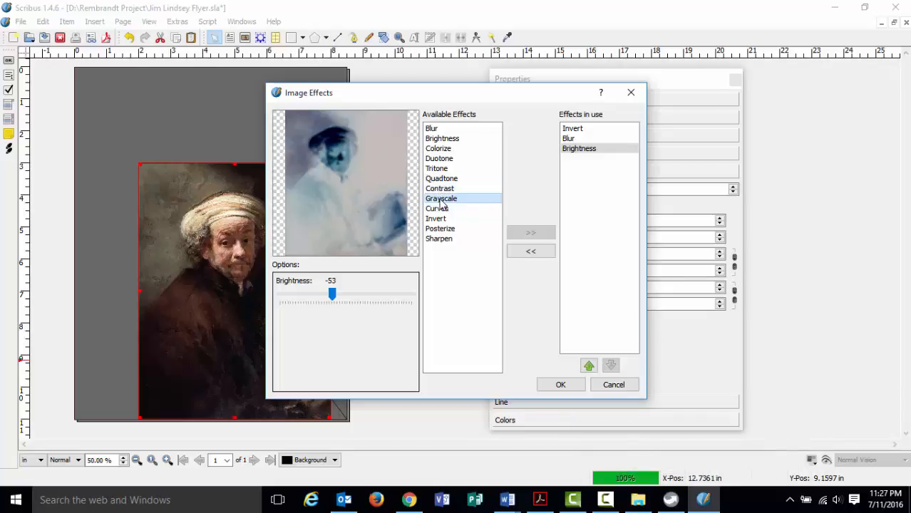
{"action": "left_click", "coordinate": [527, 233]}
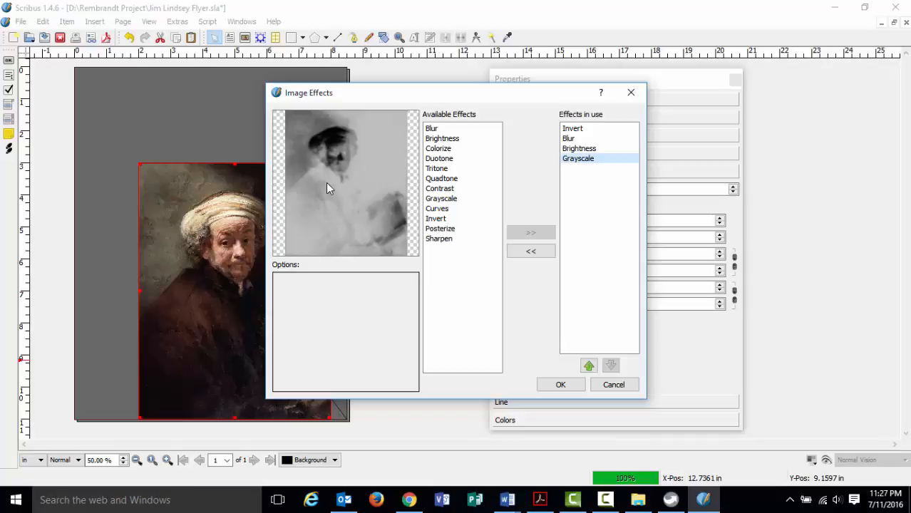
{"action": "left_click", "coordinate": [551, 383]}
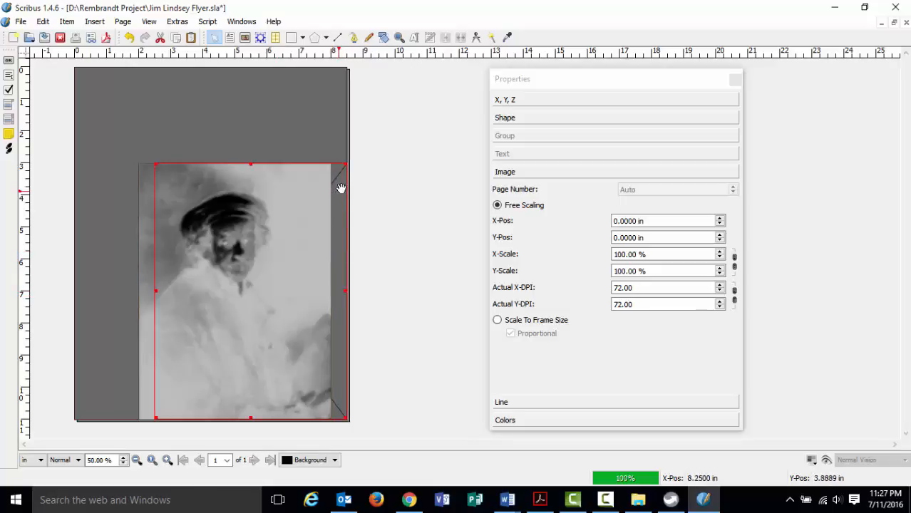
Load Rembrandt_Harmensz__van_Rijn_137.jpg into the second image frame using Get Image.
{"action": "right_click", "coordinate": [335, 199]}
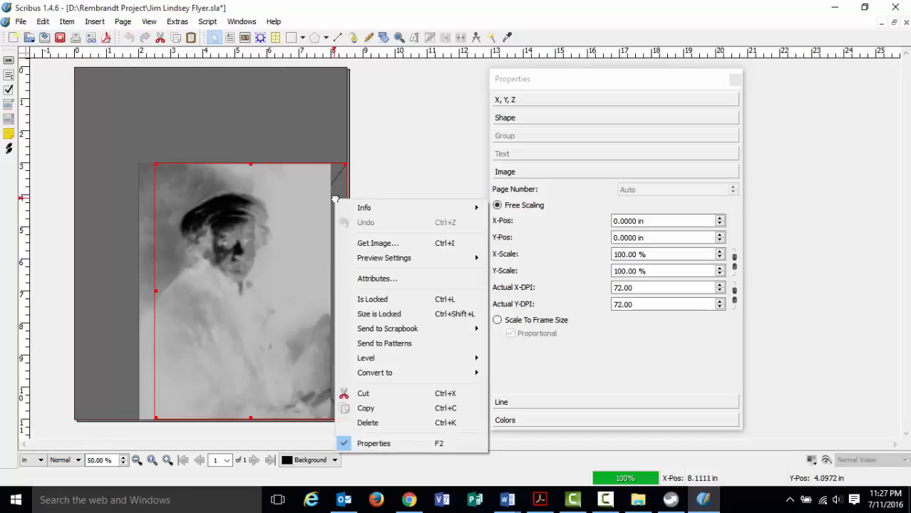
{"action": "left_click", "coordinate": [360, 244]}
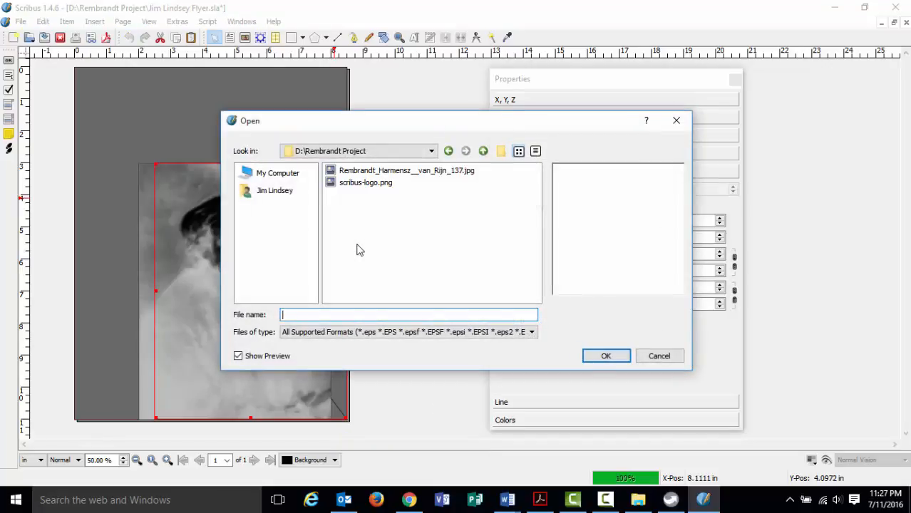
{"action": "left_click", "coordinate": [377, 174]}
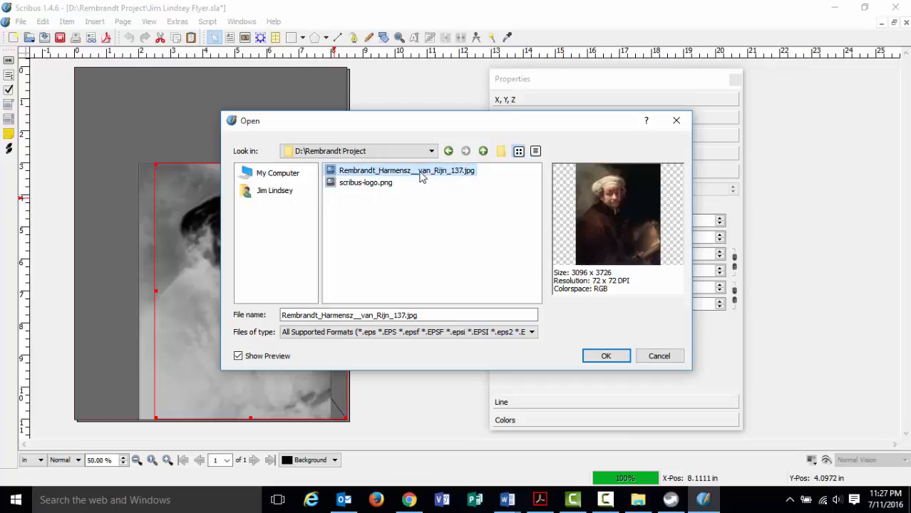
{"action": "left_click", "coordinate": [604, 355]}
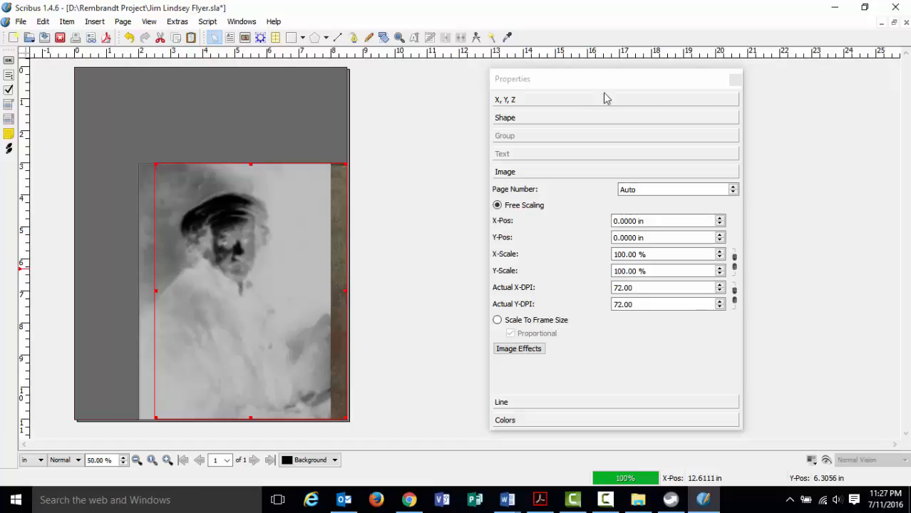
Bring frame Image2 to the front at level 3, then return to its Image settings.
{"action": "left_click", "coordinate": [563, 100]}
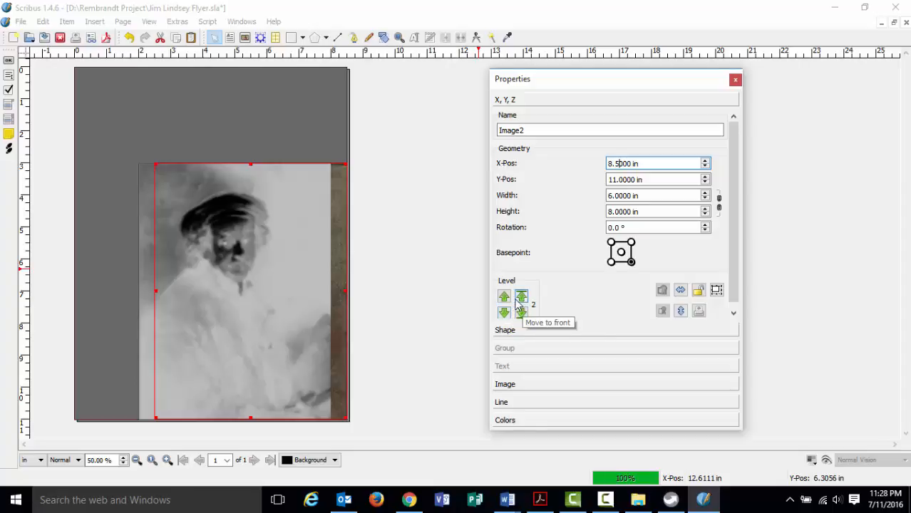
{"action": "left_click", "coordinate": [522, 298]}
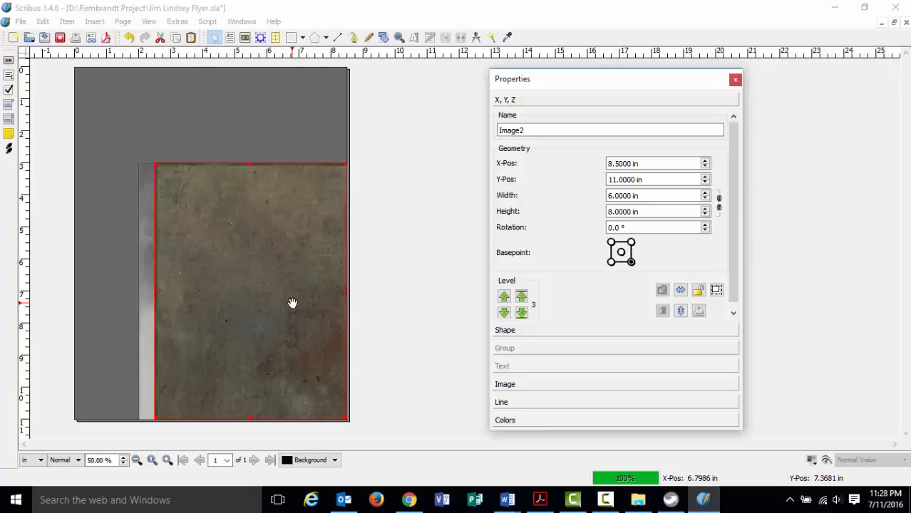
{"action": "left_click", "coordinate": [508, 384]}
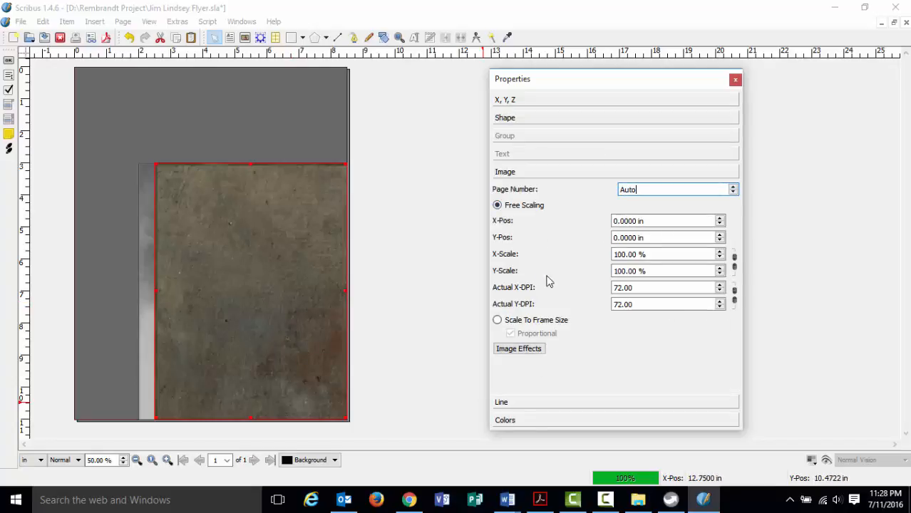
Scale Image2's painting evenly to 15.95 % on both X and Y axes.
{"action": "left_click", "coordinate": [497, 320]}
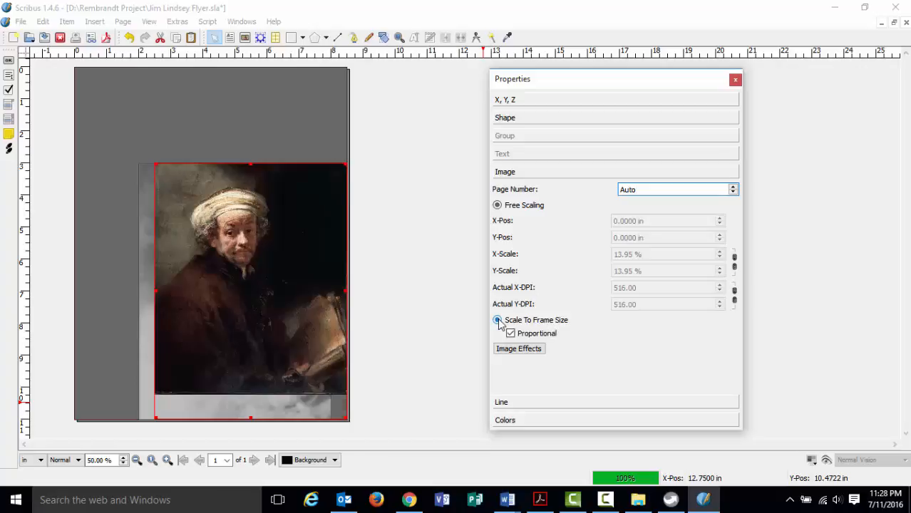
{"action": "left_click", "coordinate": [498, 205]}
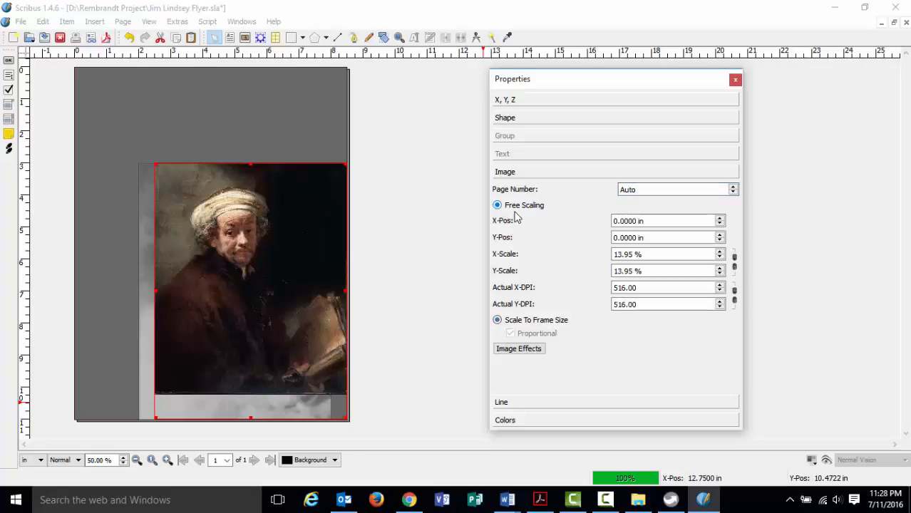
{"action": "double_click", "coordinate": [720, 268]}
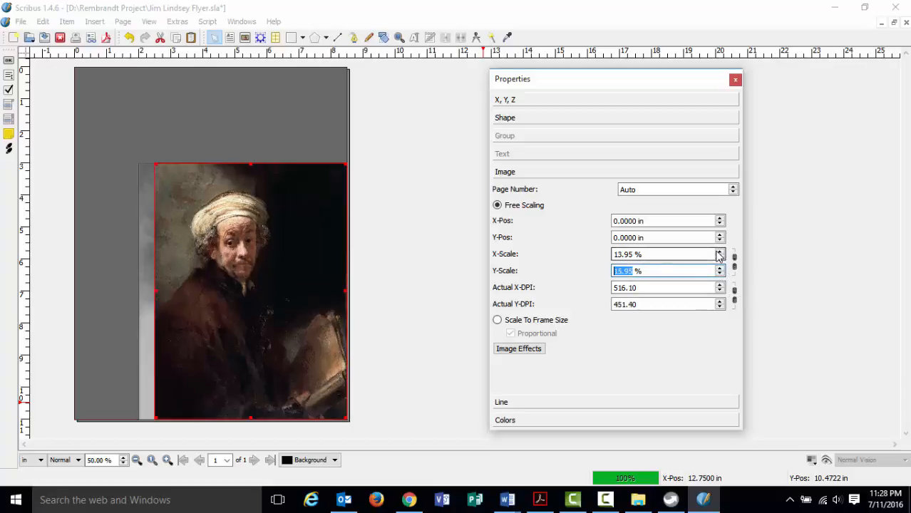
{"action": "double_click", "coordinate": [720, 254]}
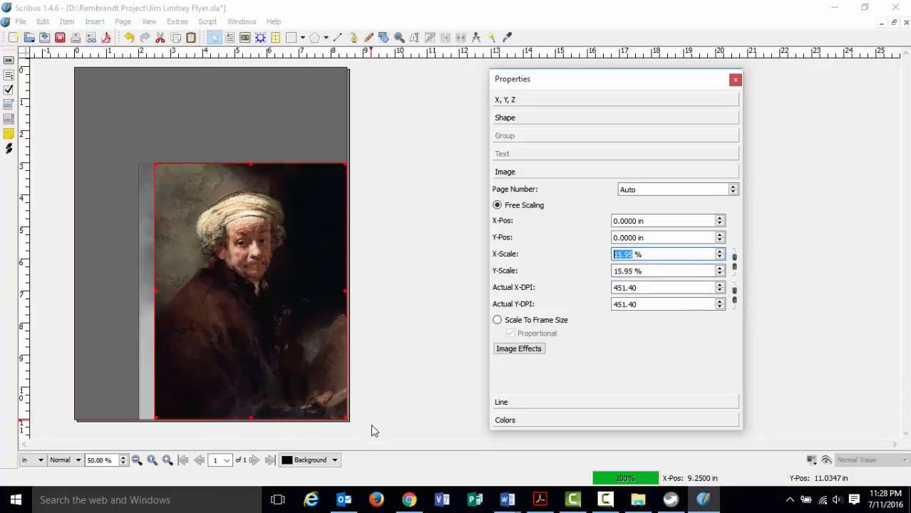
{"action": "left_click", "coordinate": [383, 404]}
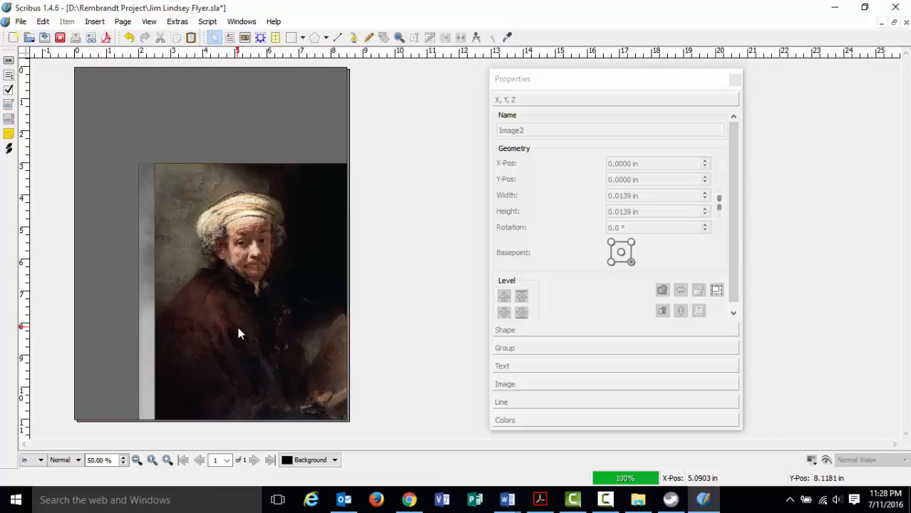
Glance at the instructions PDF, save the flyer in Scribus, then reread and minimize the instructions.
{"action": "left_click", "coordinate": [539, 500]}
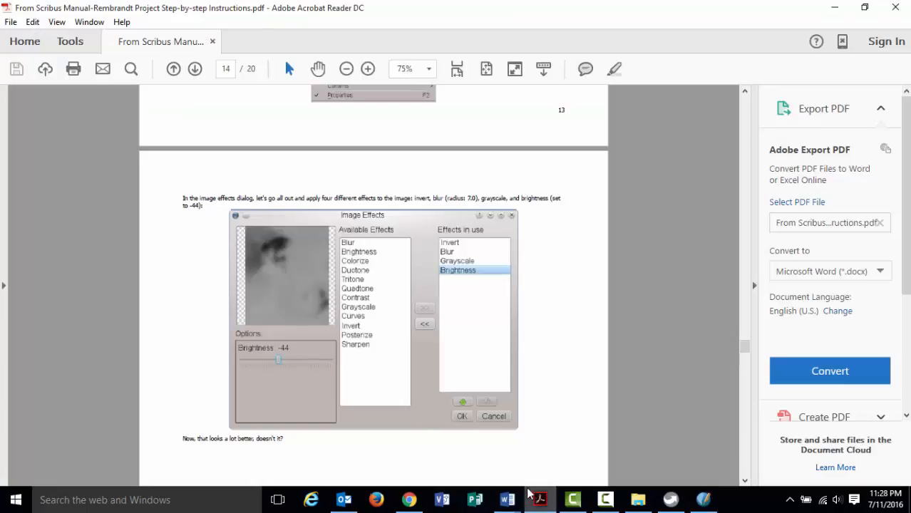
{"action": "left_click", "coordinate": [540, 500]}
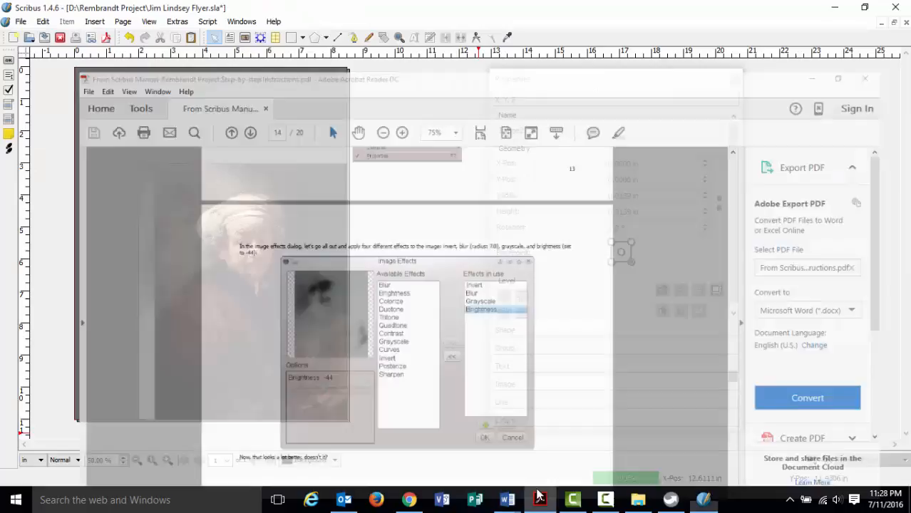
{"action": "left_click", "coordinate": [21, 21]}
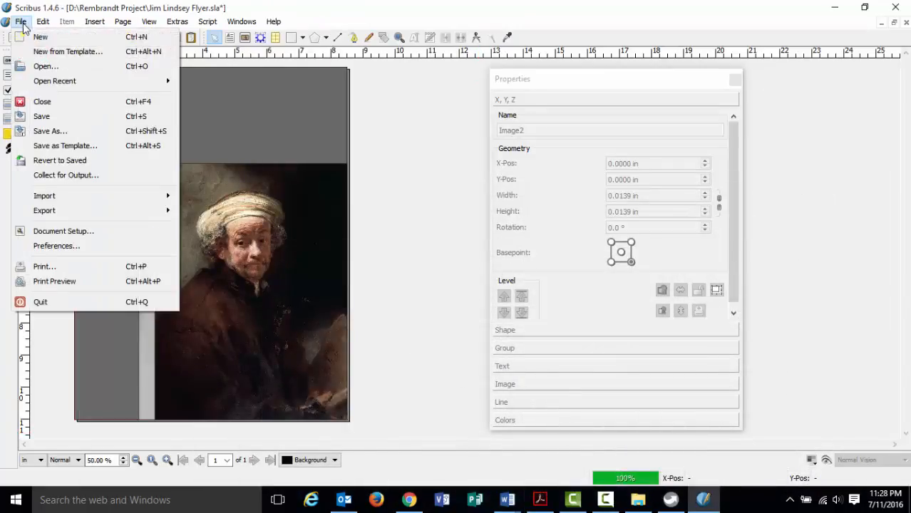
{"action": "left_click", "coordinate": [40, 114]}
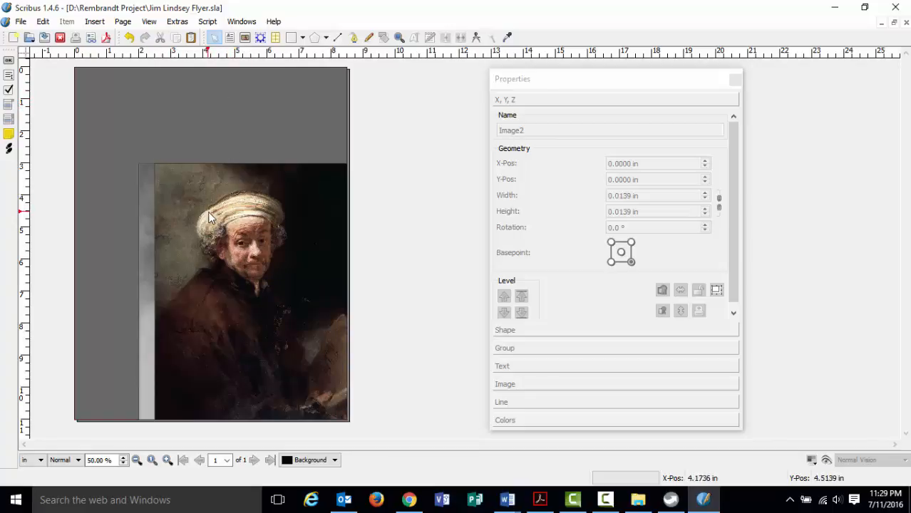
{"action": "key", "text": "alt+Tab"}
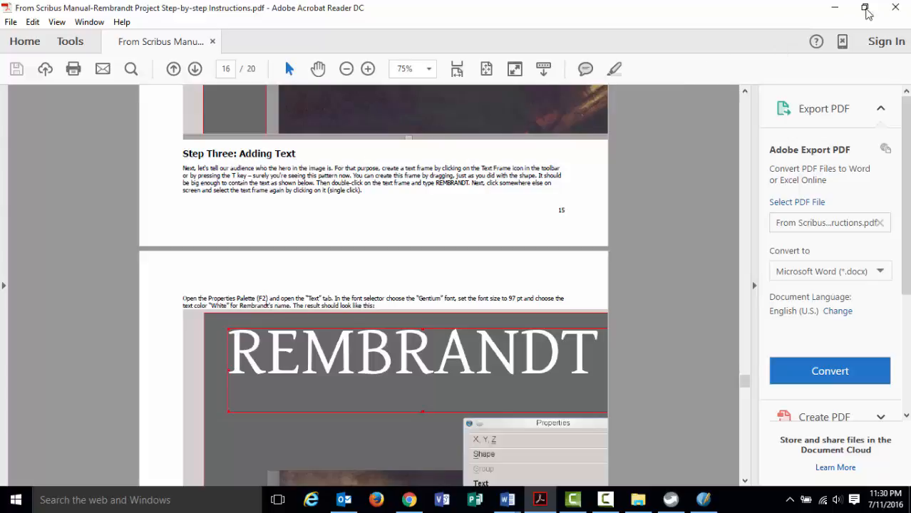
{"action": "left_click", "coordinate": [833, 8]}
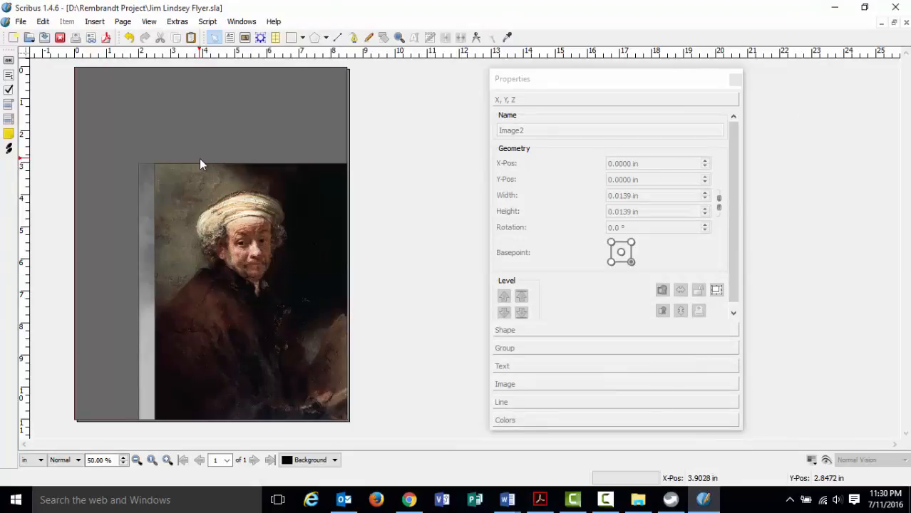
Draw a wide text frame across the top of the page and start editing it.
{"action": "left_click", "coordinate": [95, 22]}
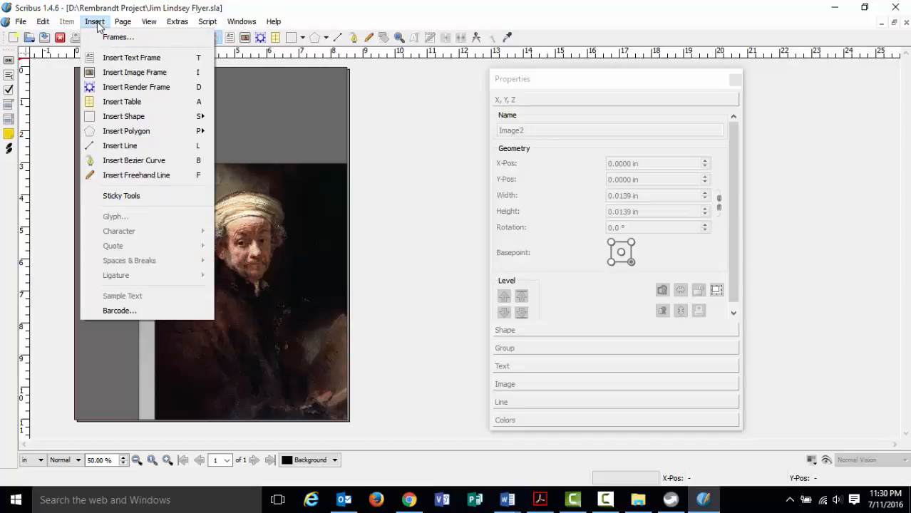
{"action": "left_click", "coordinate": [107, 59]}
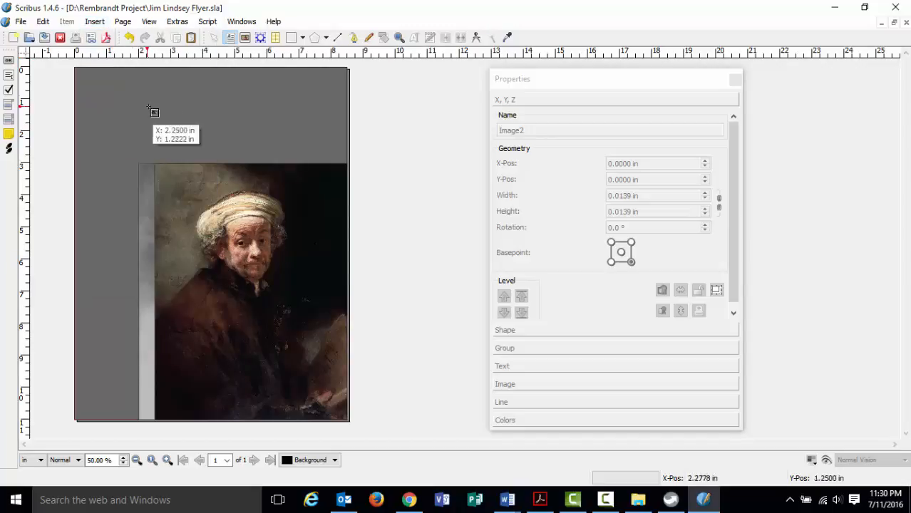
{"action": "left_click_drag", "start_coordinate": [84, 78], "coordinate": [325, 130]}
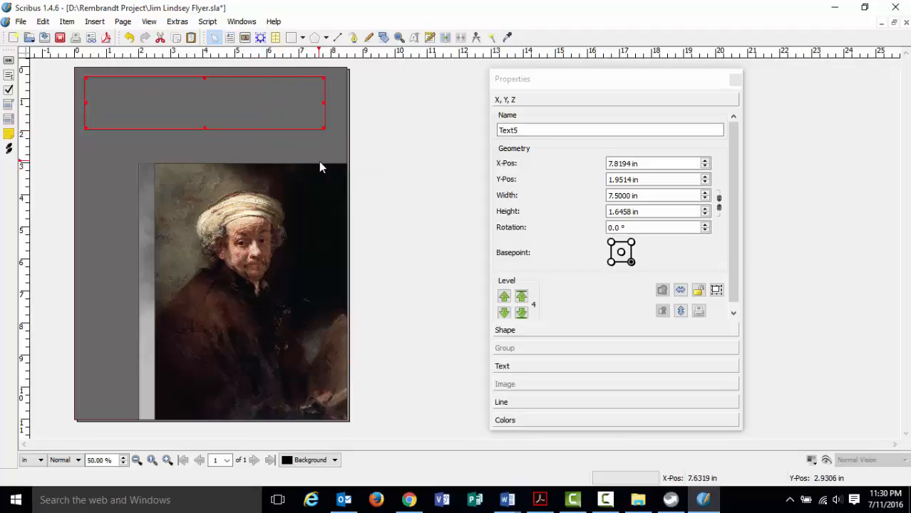
{"action": "double_click", "coordinate": [206, 104]}
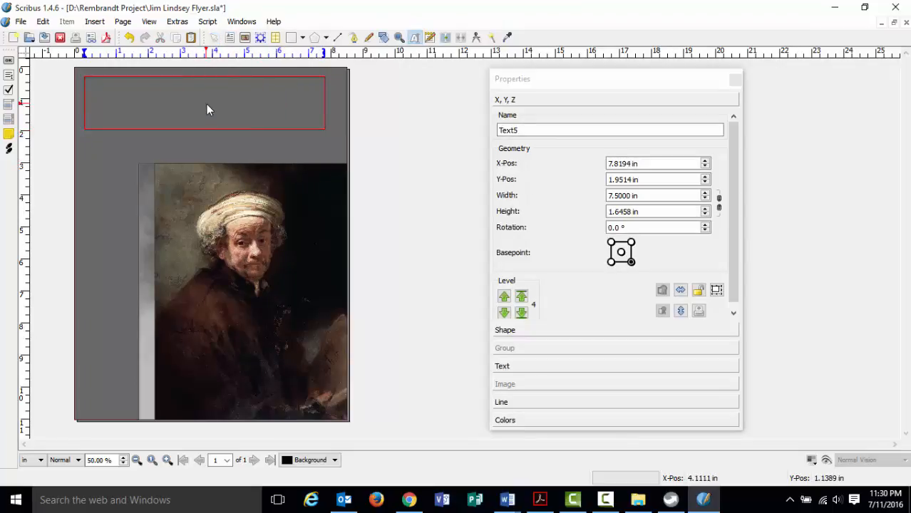
Type 'Rembrandt' into the new frame while zoomed in, correcting typos, then zoom back to 100 %.
{"action": "left_click", "coordinate": [167, 460]}
{"action": "left_click", "coordinate": [167, 460]}
{"action": "left_click", "coordinate": [166, 460]}
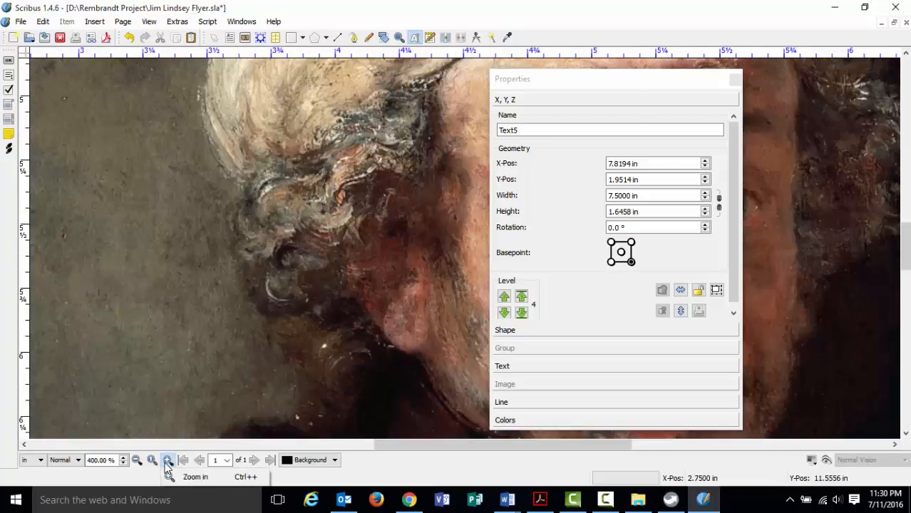
{"action": "mouse_move", "coordinate": [390, 449]}
{"action": "left_mouse_down"}
{"action": "mouse_move", "coordinate": [230, 446]}
{"action": "mouse_move", "coordinate": [220, 421]}
{"action": "left_mouse_up"}
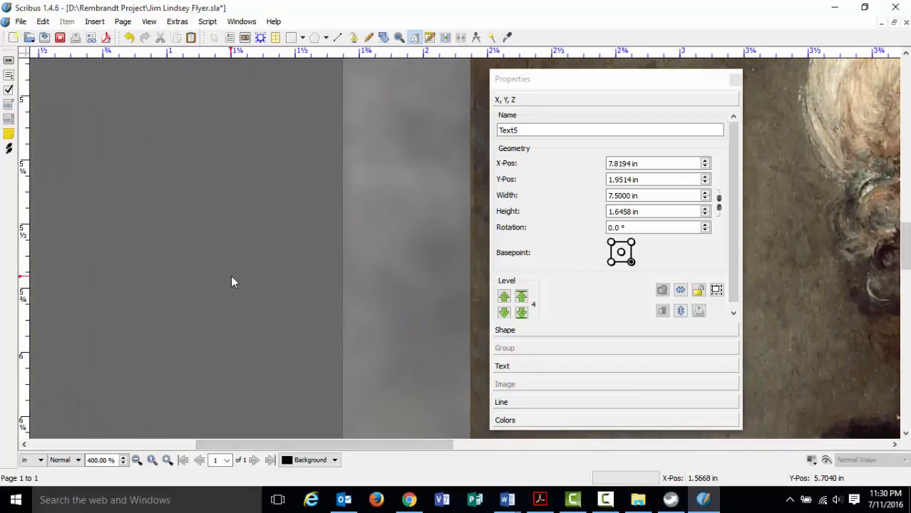
{"action": "scroll", "coordinate": [231, 278], "scroll_direction": "up", "scroll_amount": 10}
{"action": "scroll", "coordinate": [230, 284], "scroll_direction": "up", "scroll_amount": 3}
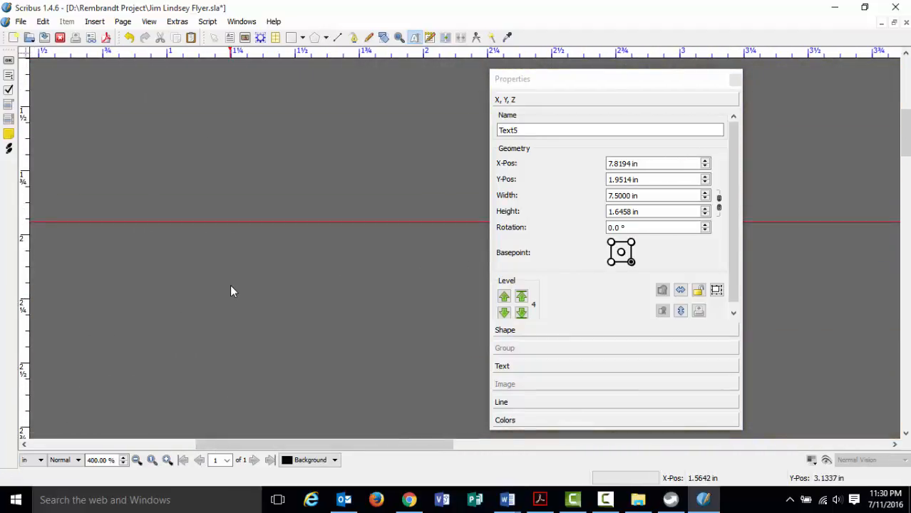
{"action": "left_click_drag", "start_coordinate": [325, 441], "coordinate": [265, 451]}
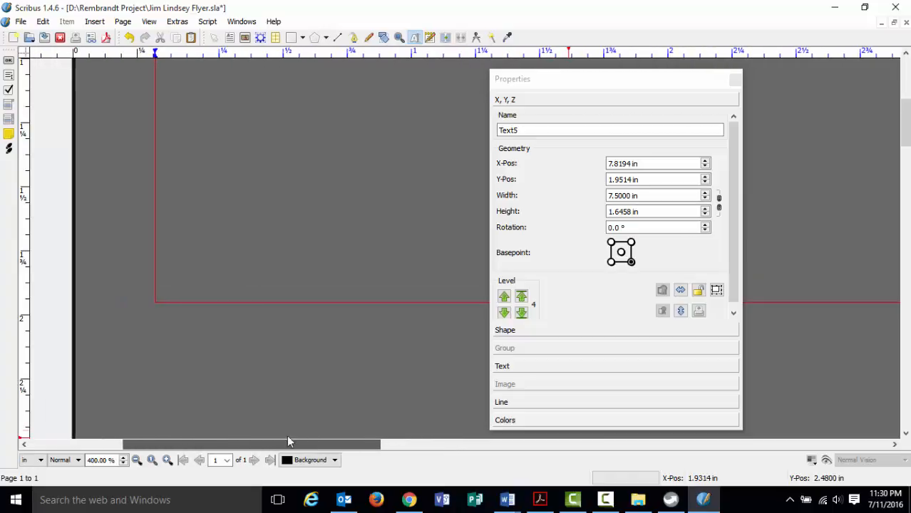
{"action": "scroll", "coordinate": [313, 387], "scroll_direction": "up", "scroll_amount": 3}
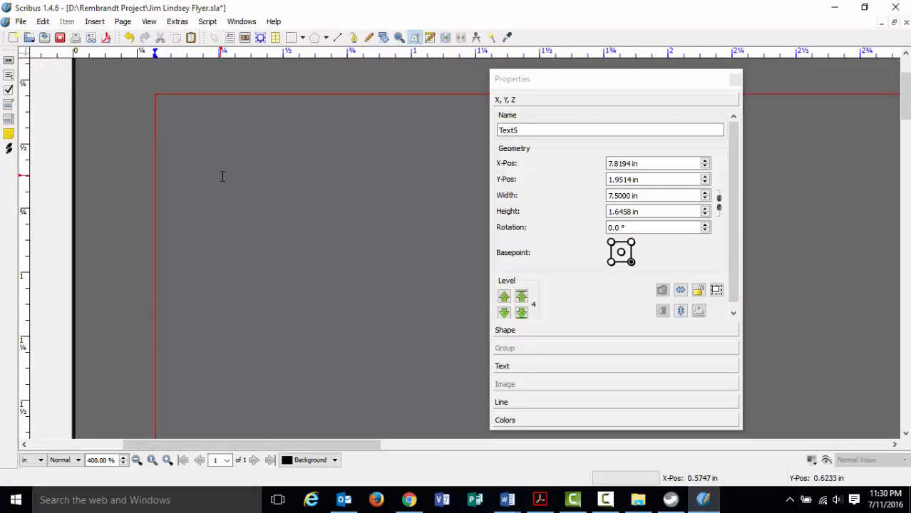
{"action": "type", "text": "REMBRA"}
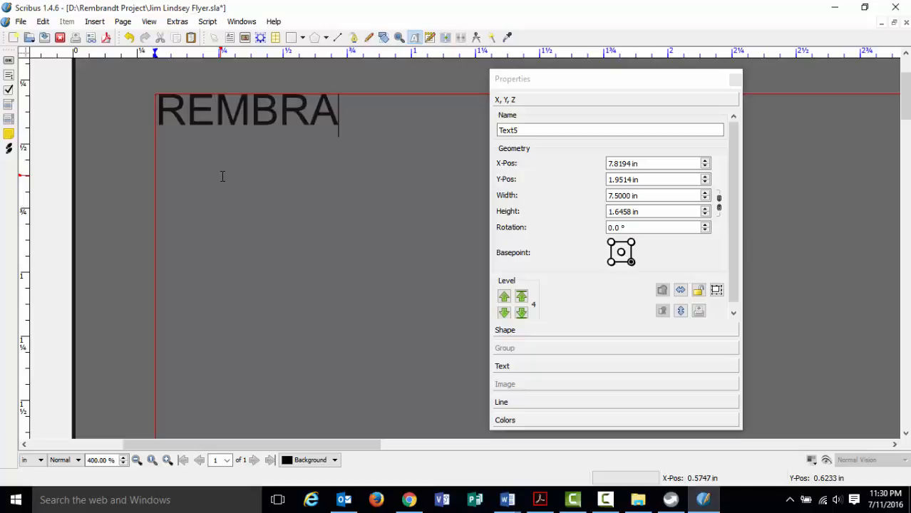
{"action": "type", "text": "NDT"}
{"action": "key", "text": "BackSpace"}
{"action": "key", "text": "BackSpace"}
{"action": "key", "text": "BackSpace"}
{"action": "key", "text": "BackSpace"}
{"action": "key", "text": "BackSpace"}
{"action": "key", "text": "BackSpace"}
{"action": "key", "text": "BackSpace"}
{"action": "key", "text": "BackSpace"}
{"action": "type", "text": "en"}
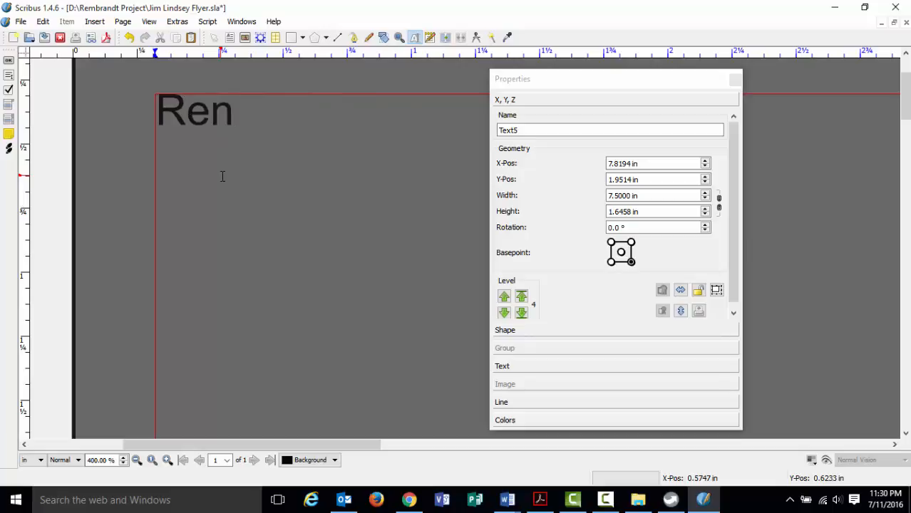
{"action": "key", "text": "BackSpace"}
{"action": "type", "text": "mbrandty"}
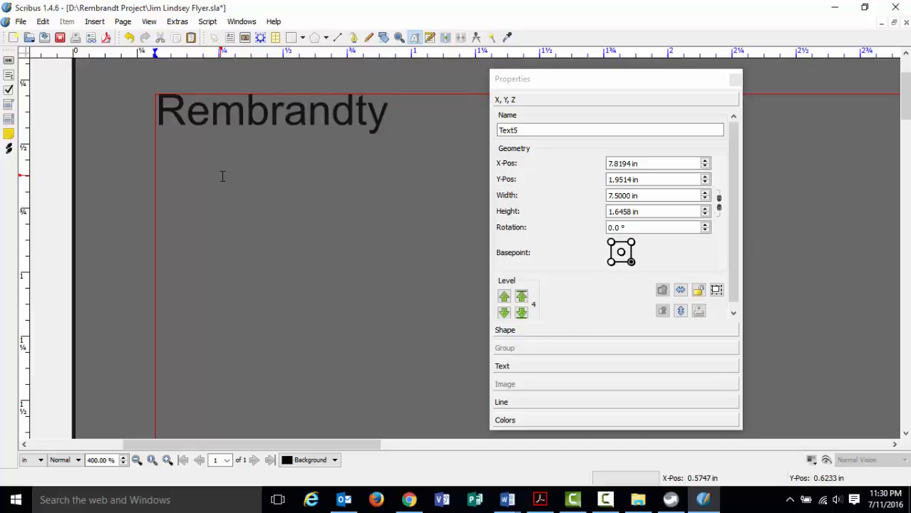
{"action": "key", "text": "BackSpace"}
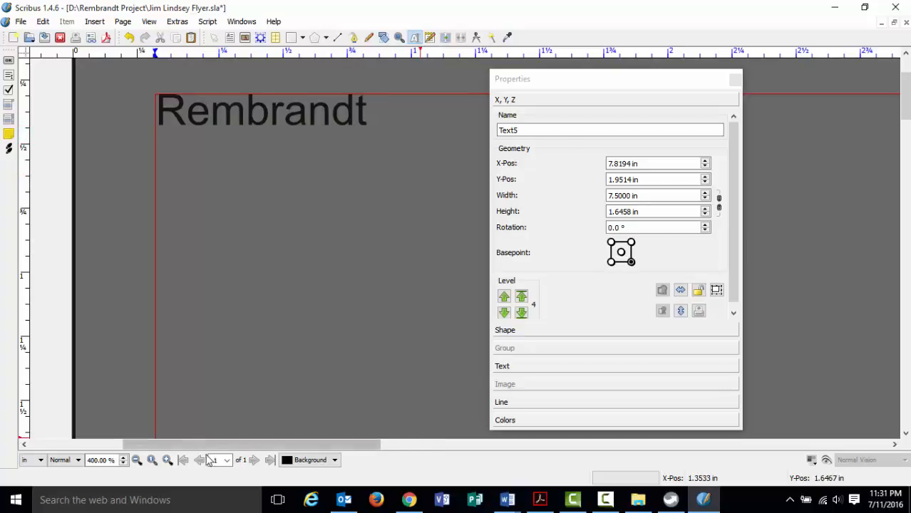
{"action": "left_click", "coordinate": [137, 461]}
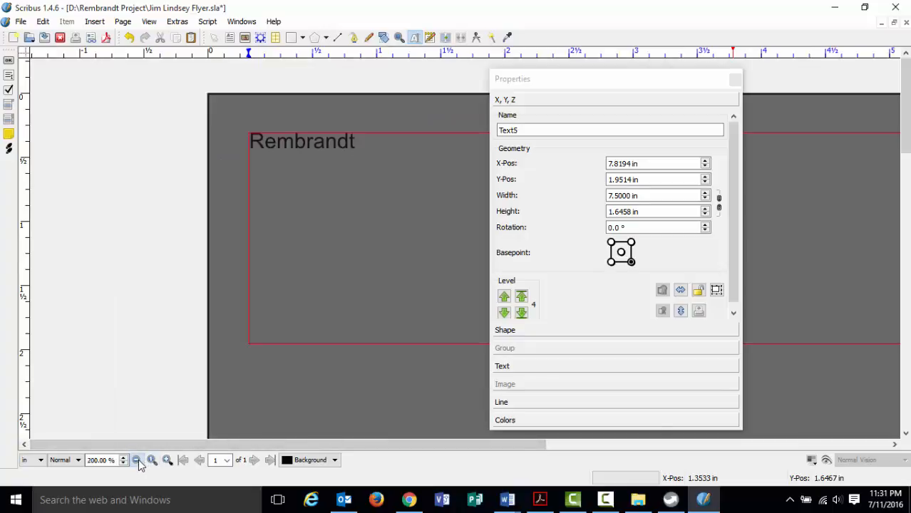
{"action": "left_click", "coordinate": [137, 461]}
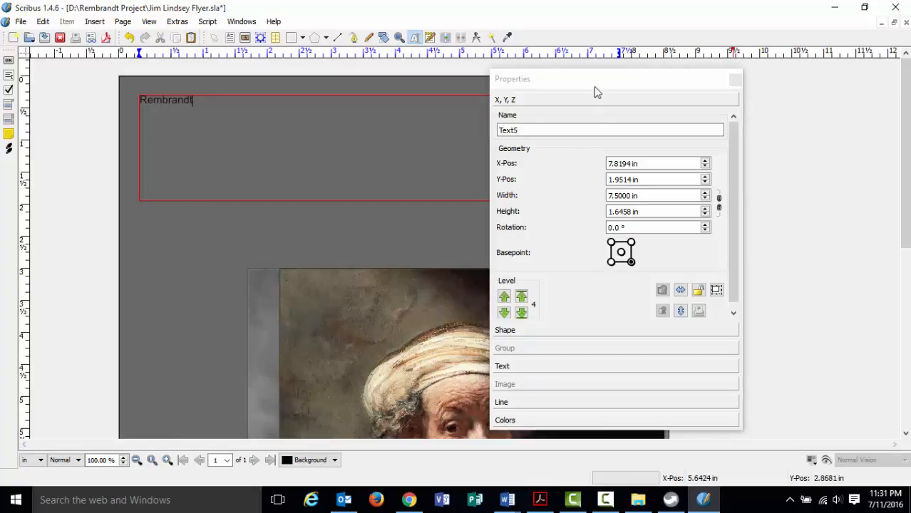
Move the Properties panel off the page and deselect the text frame.
{"action": "left_click_drag", "start_coordinate": [593, 86], "coordinate": [748, 95]}
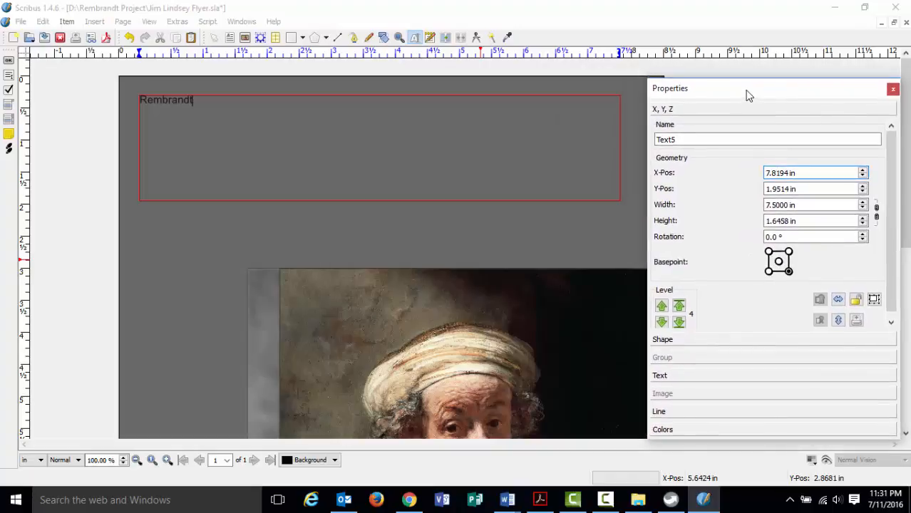
{"action": "left_click", "coordinate": [393, 444]}
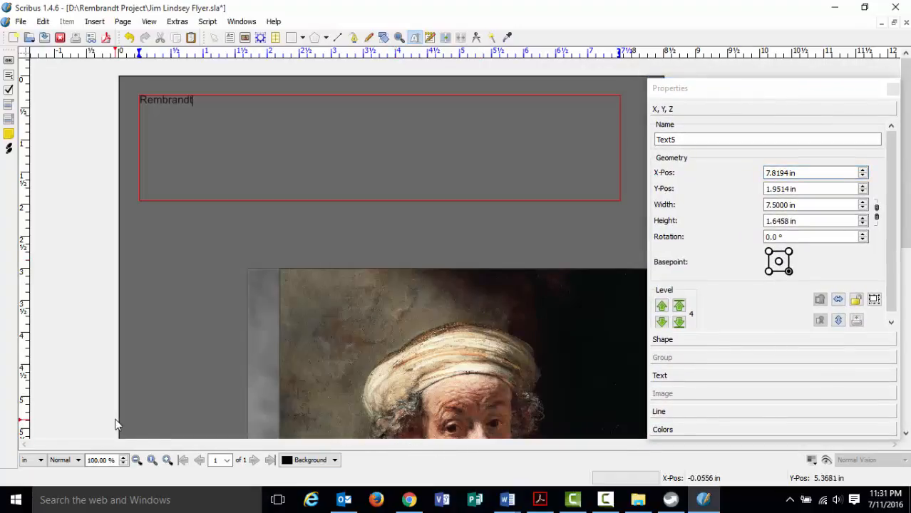
{"action": "left_click", "coordinate": [224, 436]}
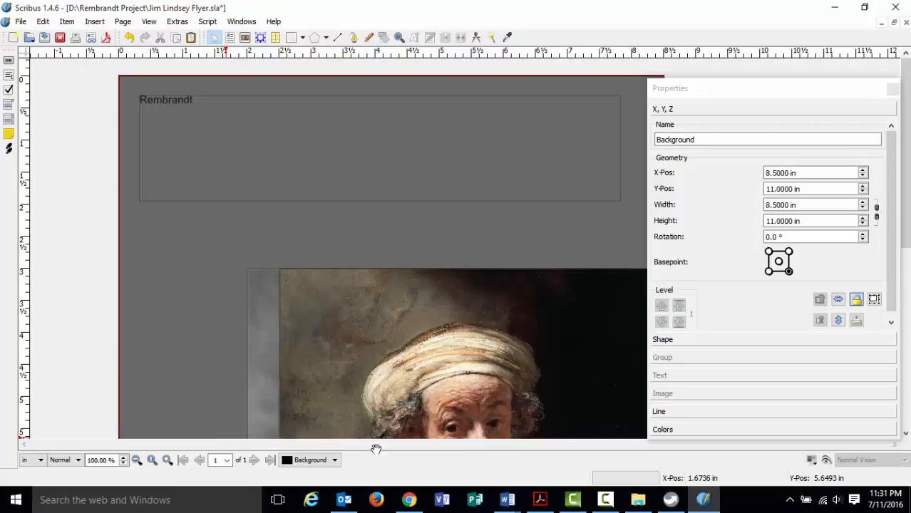
{"action": "mouse_move", "coordinate": [710, 88]}
{"action": "left_mouse_down"}
{"action": "mouse_move", "coordinate": [734, 82]}
{"action": "mouse_move", "coordinate": [705, 83]}
{"action": "left_mouse_up"}
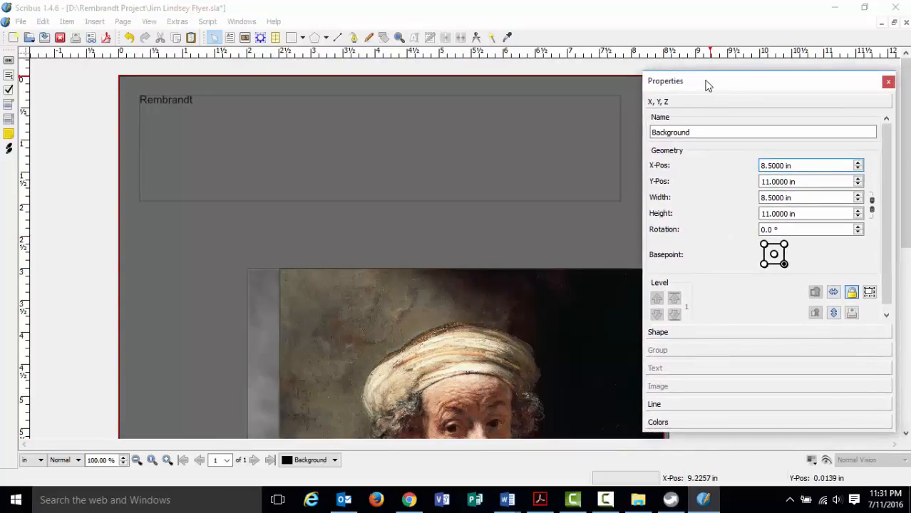
Select the word Rembrandt, rename its frame RembrandtPortion, and show its Arial 12 pt Text settings.
{"action": "left_click", "coordinate": [227, 115]}
{"action": "double_click", "coordinate": [221, 113]}
{"action": "double_click", "coordinate": [189, 99]}
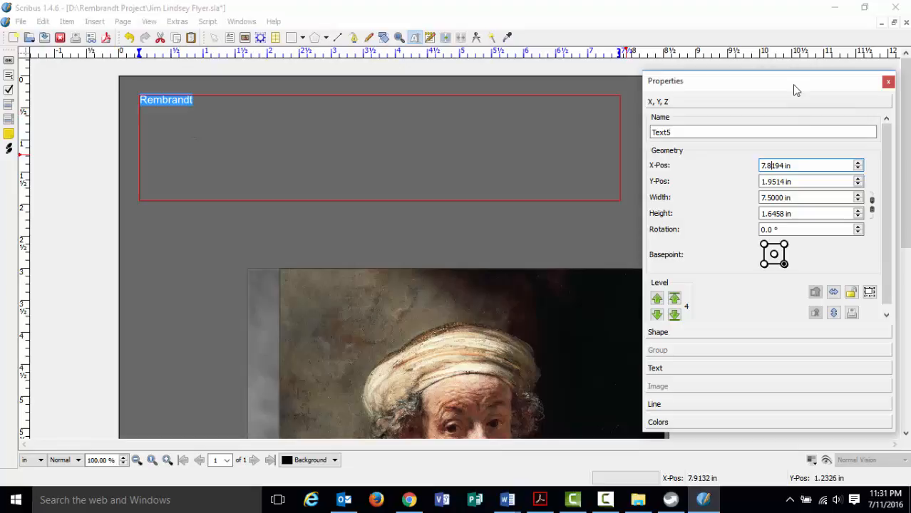
{"action": "double_click", "coordinate": [677, 133]}
{"action": "type", "text": "RembrandtPortion"}
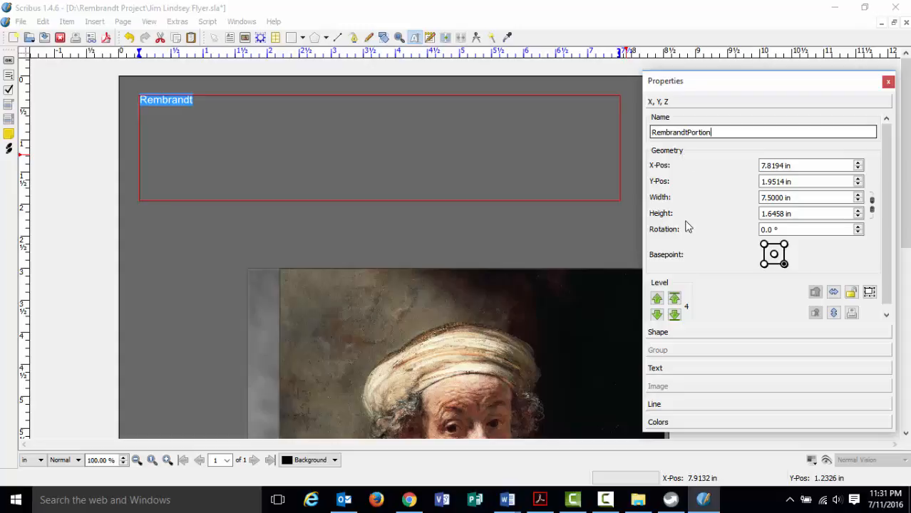
{"action": "left_click", "coordinate": [690, 366]}
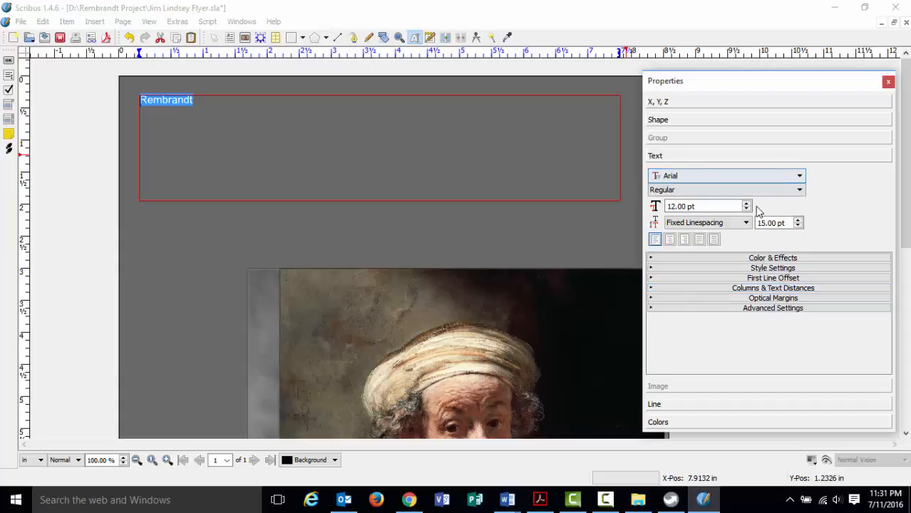
Set the title in Gentium Book Basic at 85 pt.
{"action": "left_click", "coordinate": [799, 178]}
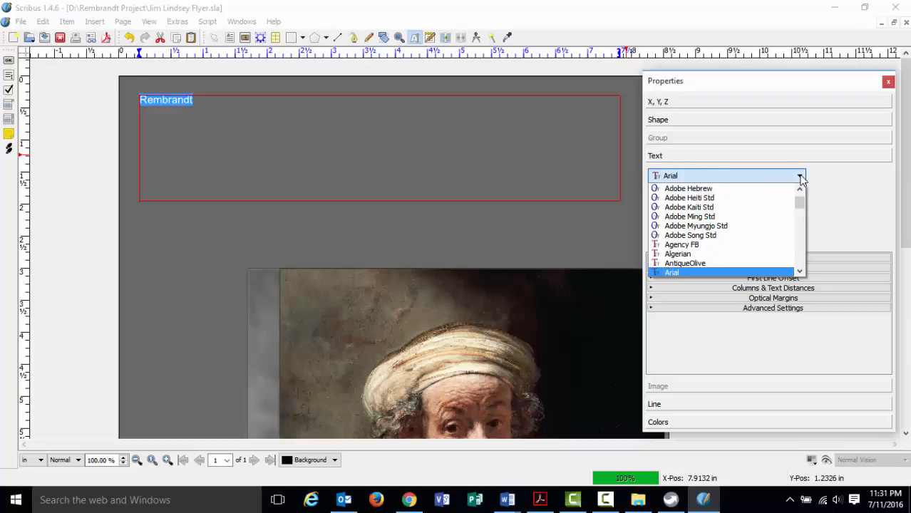
{"action": "key", "text": "g"}
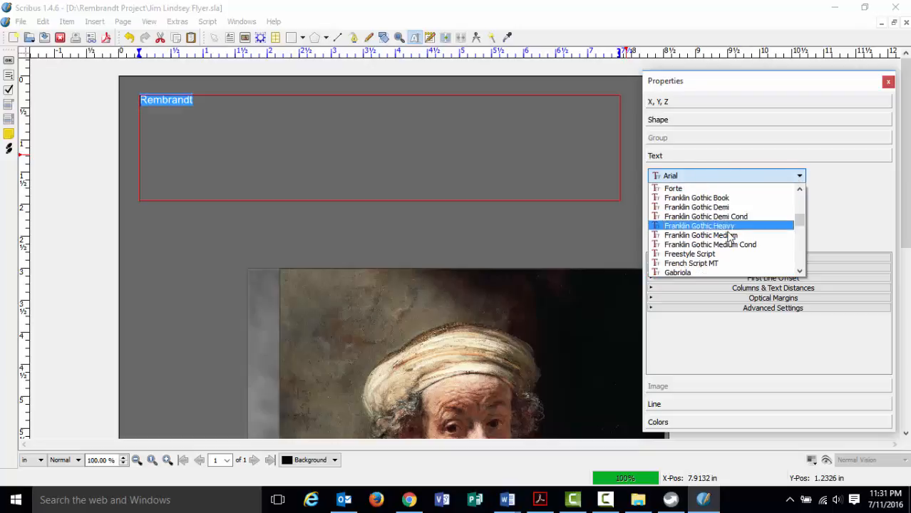
{"action": "scroll", "coordinate": [728, 238], "scroll_direction": "down", "scroll_amount": 2}
{"action": "scroll", "coordinate": [729, 237], "scroll_direction": "down", "scroll_amount": 1}
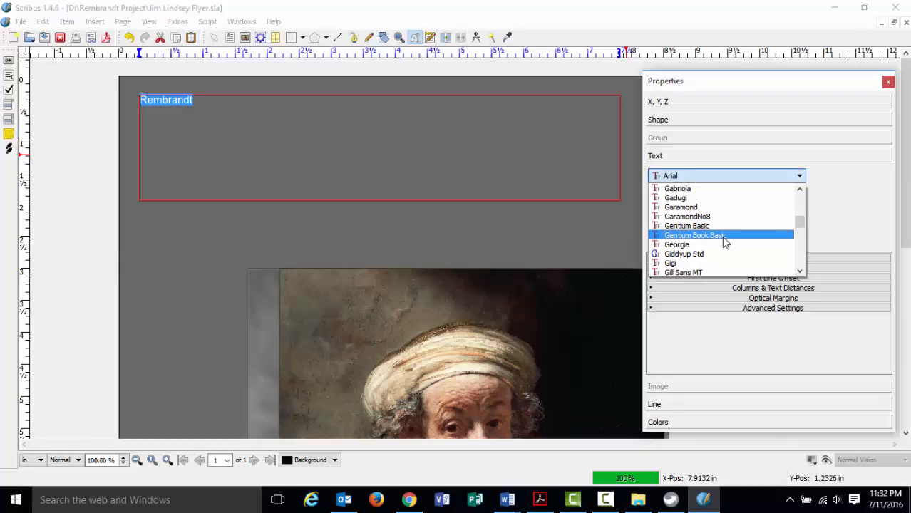
{"action": "left_click", "coordinate": [722, 238]}
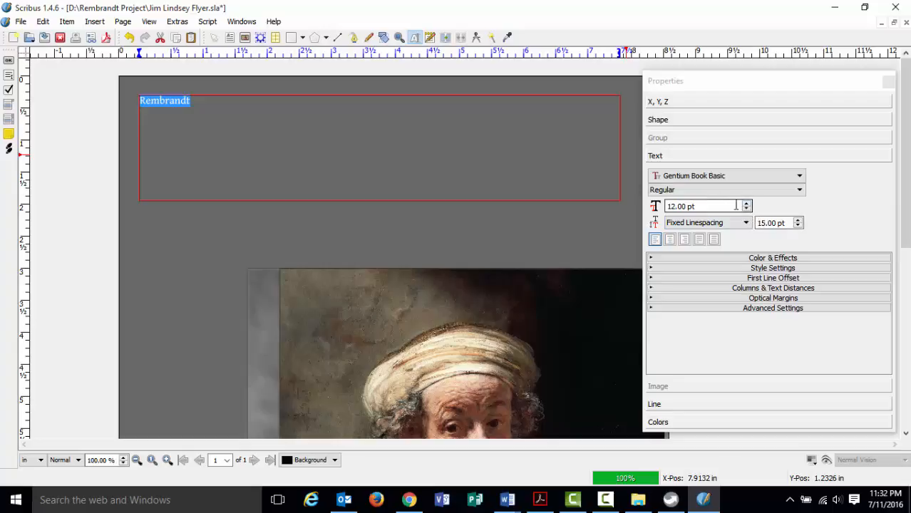
{"action": "left_click_drag", "start_coordinate": [718, 206], "coordinate": [666, 206]}
{"action": "type", "text": "75"}
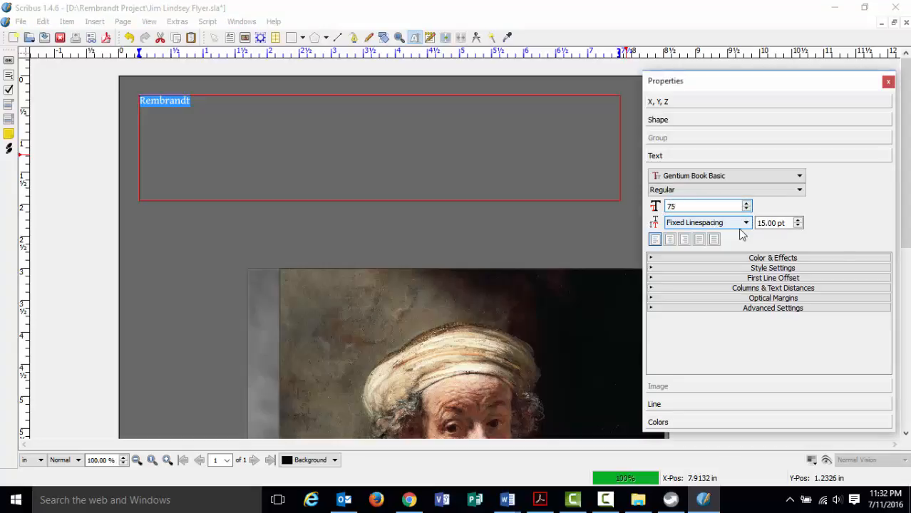
{"action": "key", "text": "Return"}
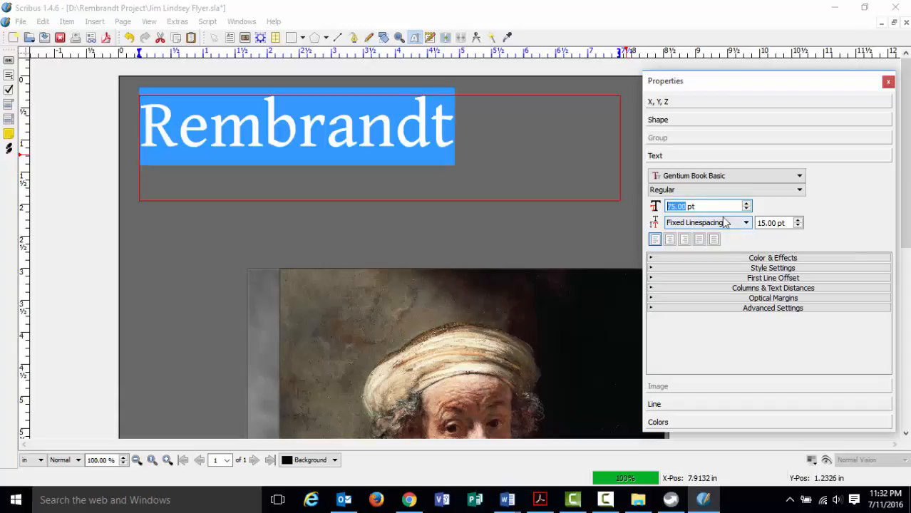
{"action": "left_click_drag", "start_coordinate": [718, 209], "coordinate": [654, 208]}
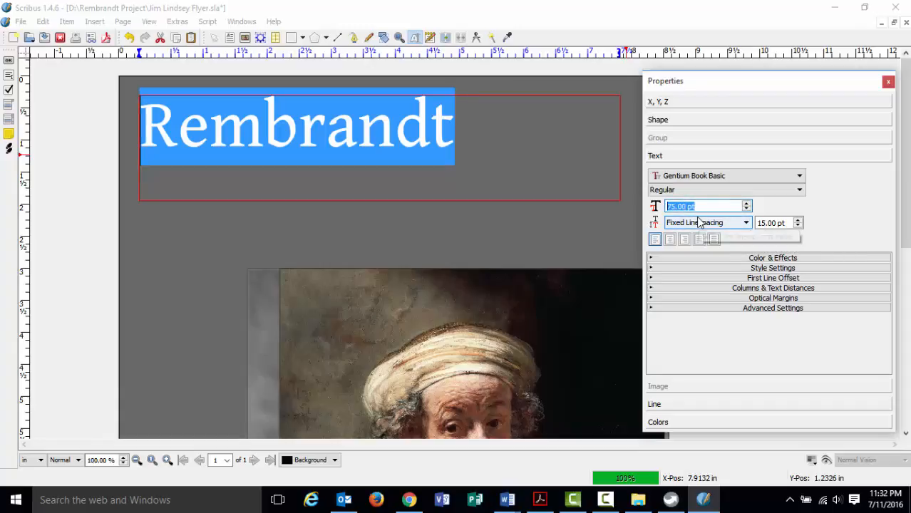
{"action": "type", "text": "85"}
{"action": "key", "text": "Return"}
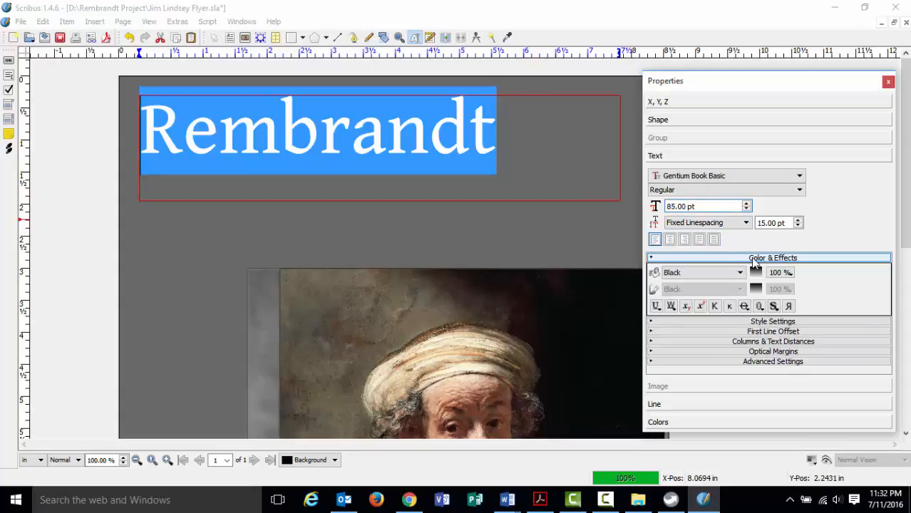
Change the title's text colour to White in Color & Effects, checking the instructions midway.
{"action": "left_click", "coordinate": [753, 260]}
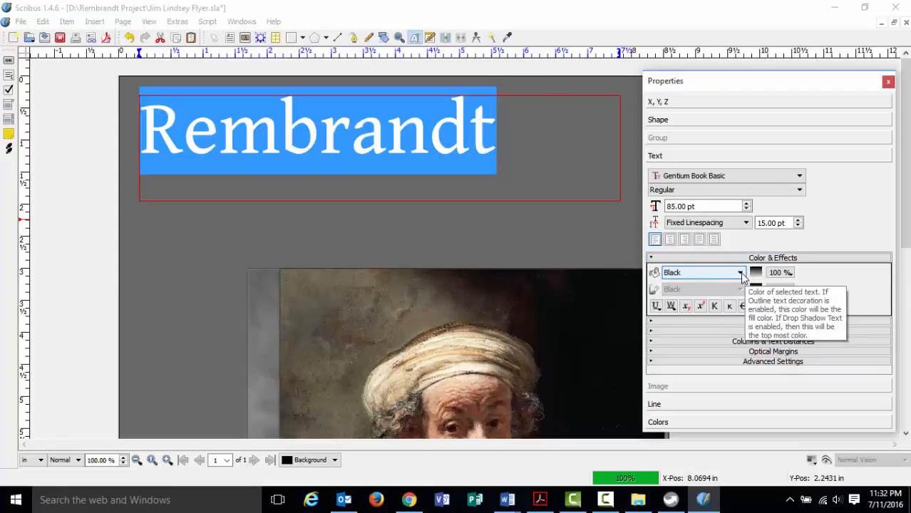
{"action": "left_click", "coordinate": [740, 273]}
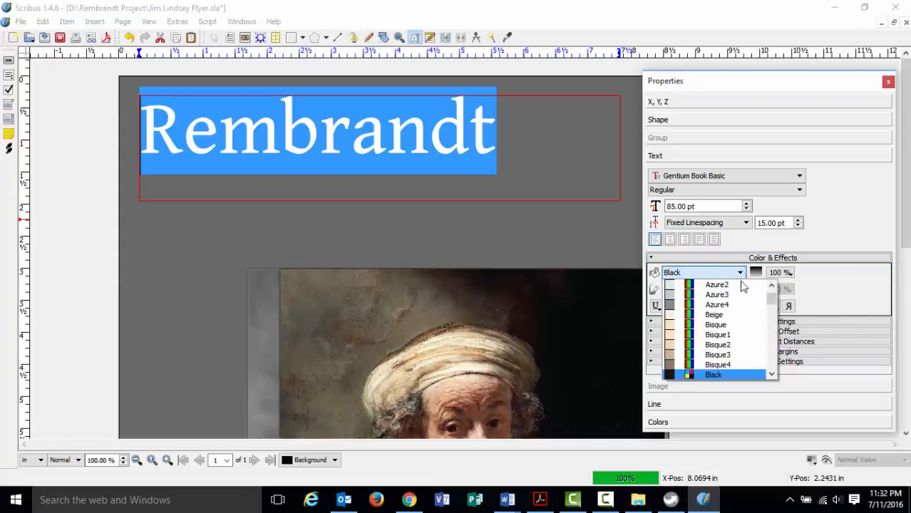
{"action": "left_click_drag", "start_coordinate": [770, 298], "coordinate": [771, 314]}
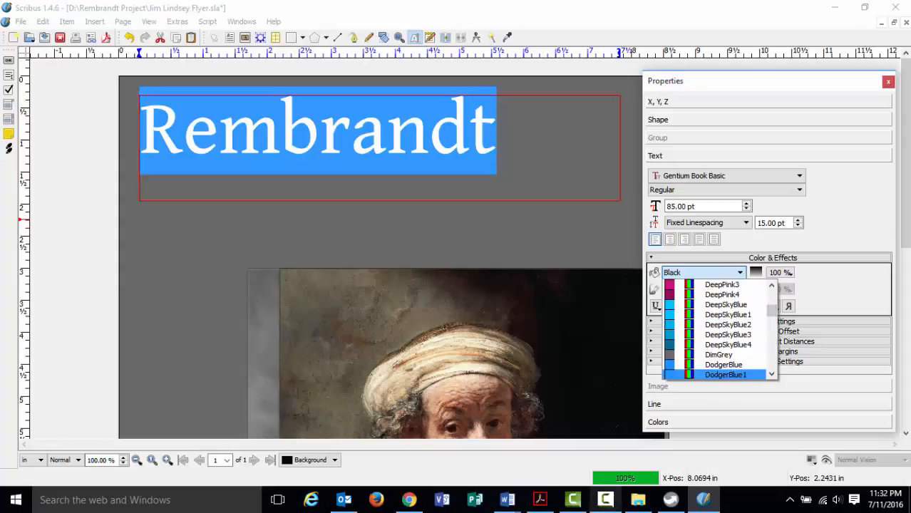
{"action": "left_click", "coordinate": [540, 500]}
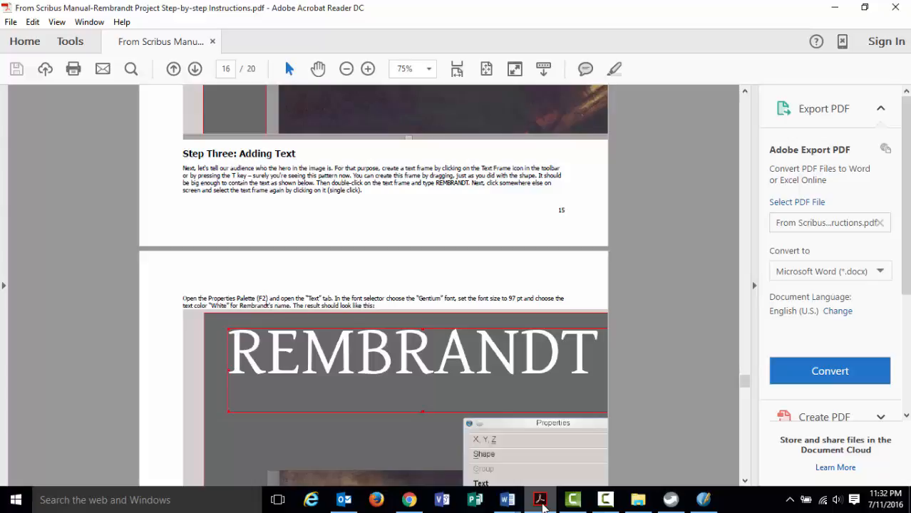
{"action": "left_click", "coordinate": [704, 501]}
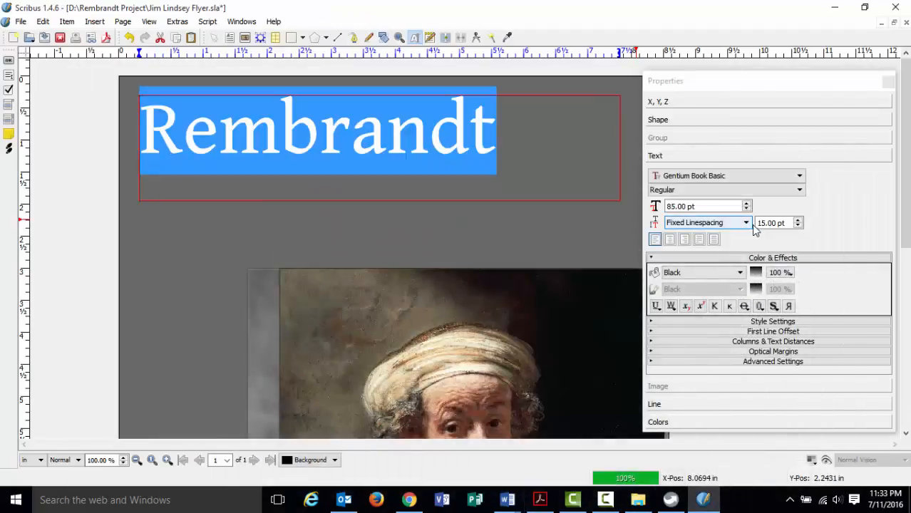
{"action": "left_click", "coordinate": [740, 273]}
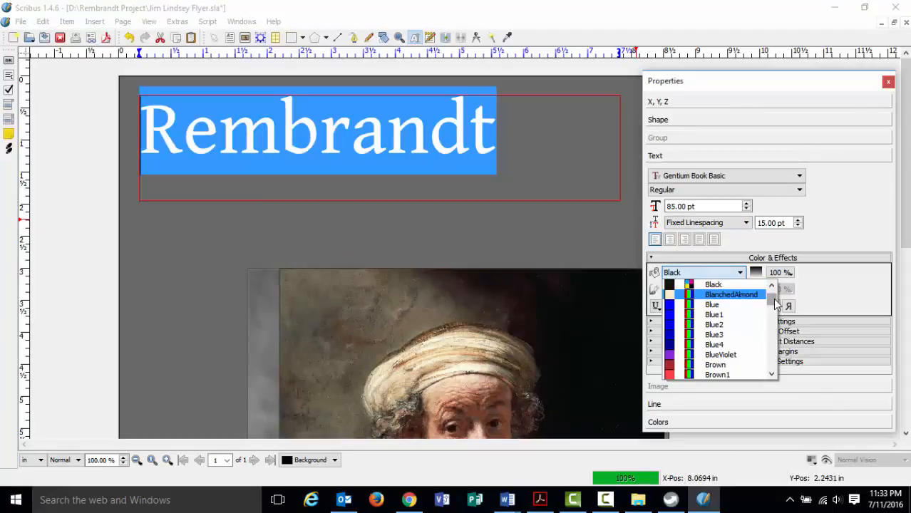
{"action": "left_click_drag", "start_coordinate": [771, 300], "coordinate": [768, 361]}
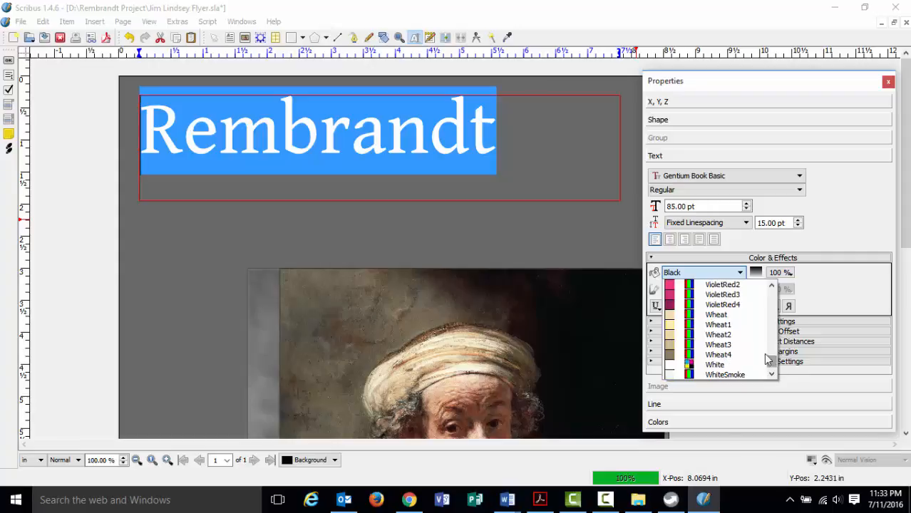
{"action": "left_click", "coordinate": [713, 365]}
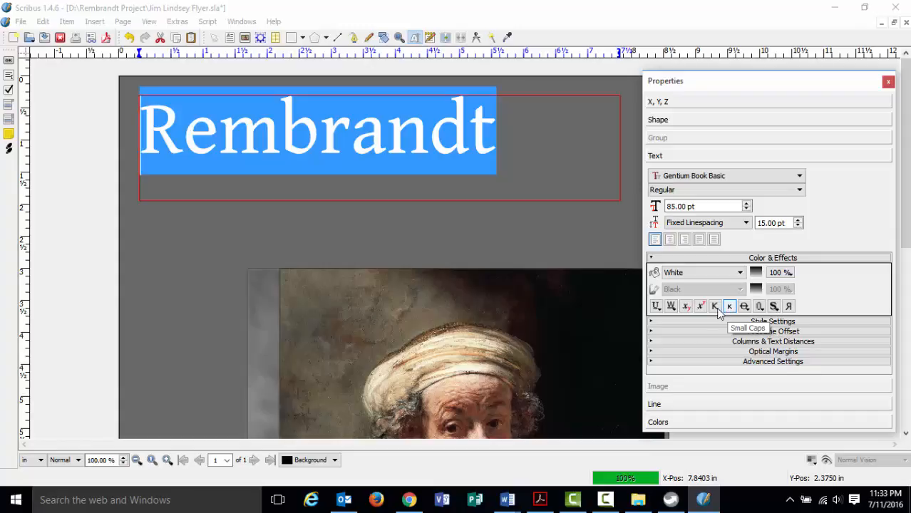
Apply the All Caps effect so the title reads REMBRANDT, then reselect its text.
{"action": "left_click", "coordinate": [715, 312]}
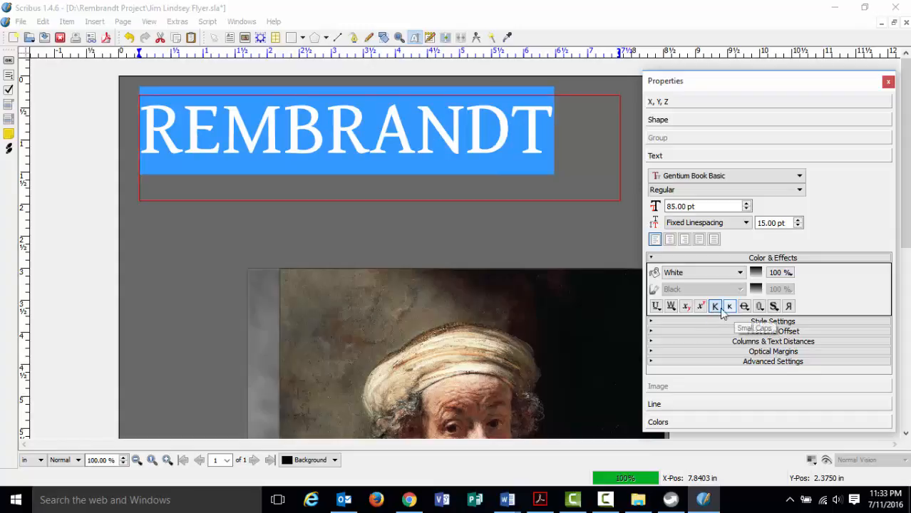
{"action": "left_click", "coordinate": [490, 237]}
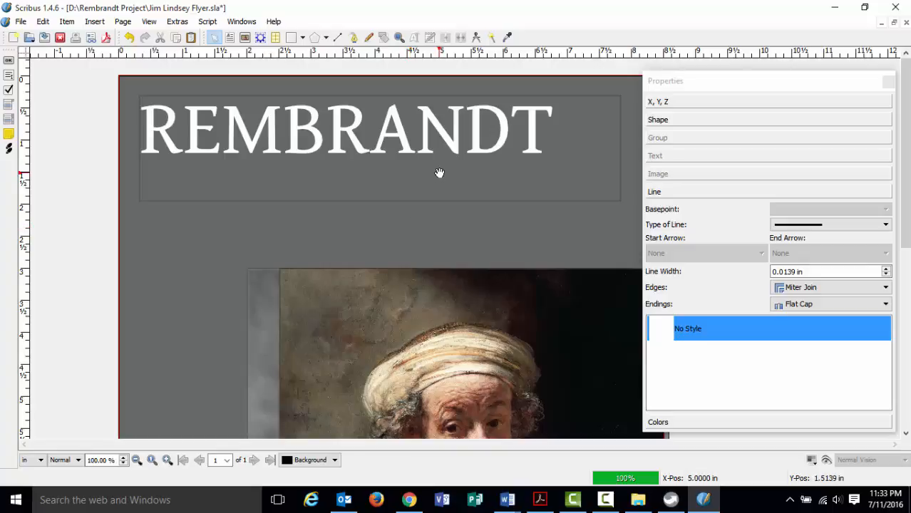
{"action": "left_click", "coordinate": [427, 148]}
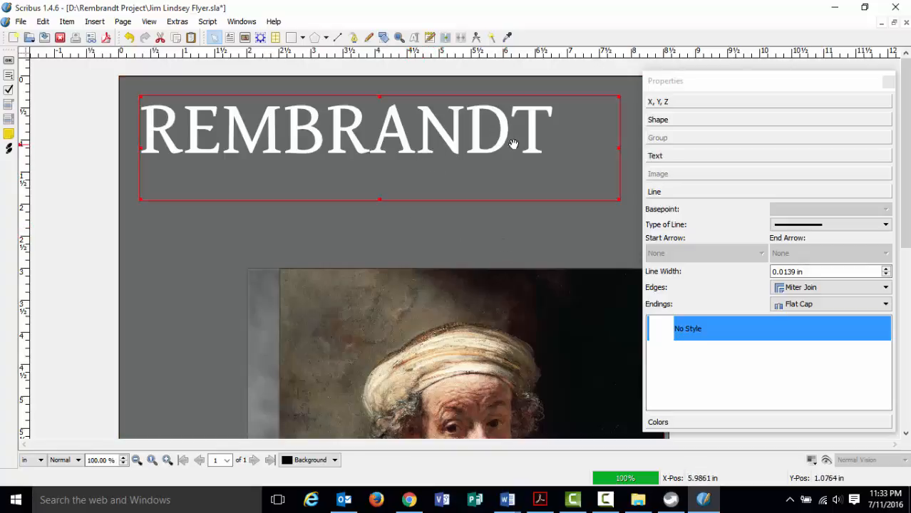
{"action": "double_click", "coordinate": [536, 139]}
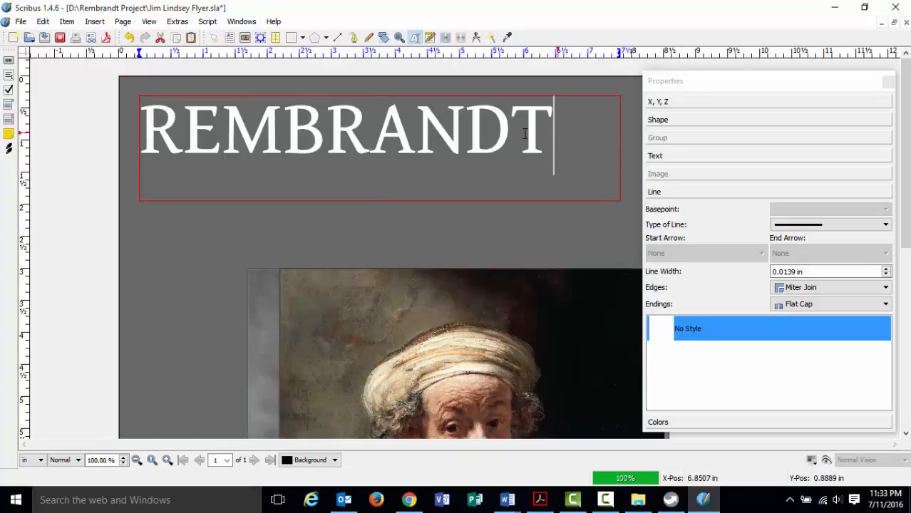
{"action": "left_click_drag", "start_coordinate": [535, 140], "coordinate": [179, 133]}
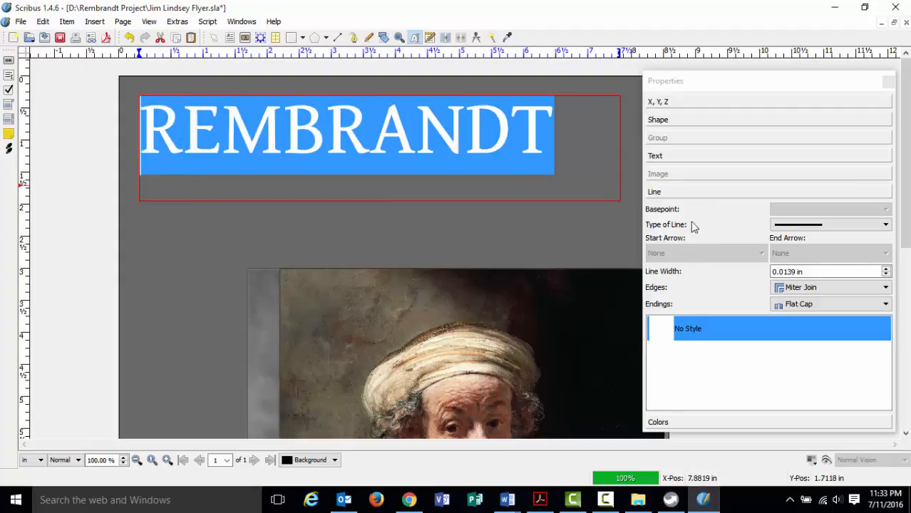
{"action": "left_click", "coordinate": [680, 156]}
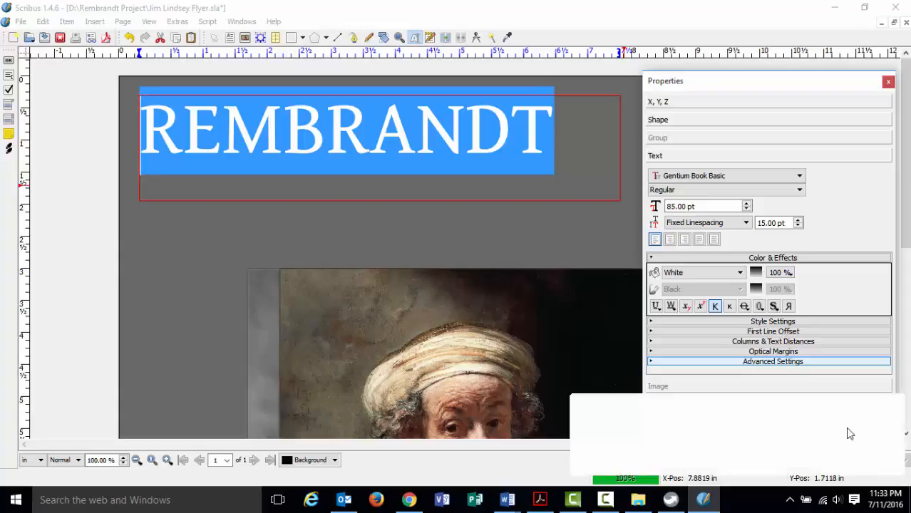
Raise the REMBRANDT title's tracking five steps in Advanced Settings to widen letter spacing.
{"action": "left_click", "coordinate": [743, 364]}
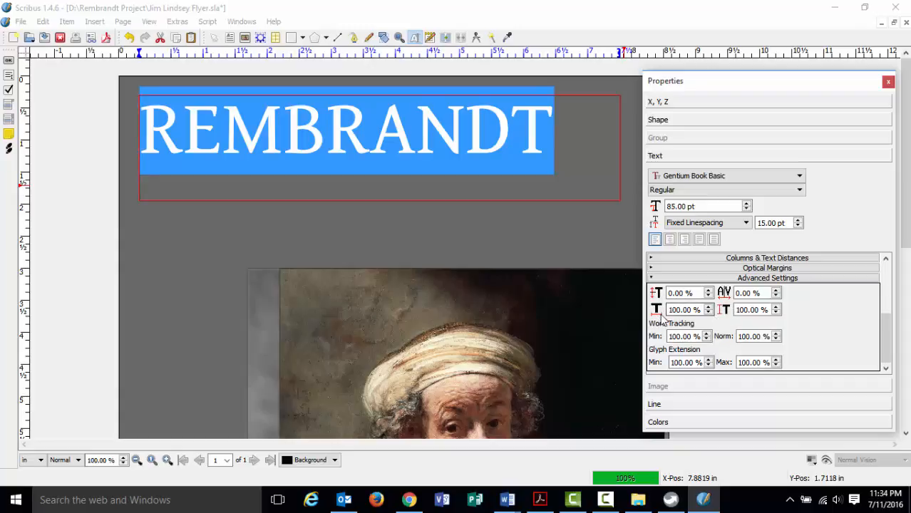
{"action": "left_click", "coordinate": [775, 290]}
{"action": "left_click", "coordinate": [775, 290]}
{"action": "left_click", "coordinate": [775, 290]}
{"action": "left_click", "coordinate": [775, 290]}
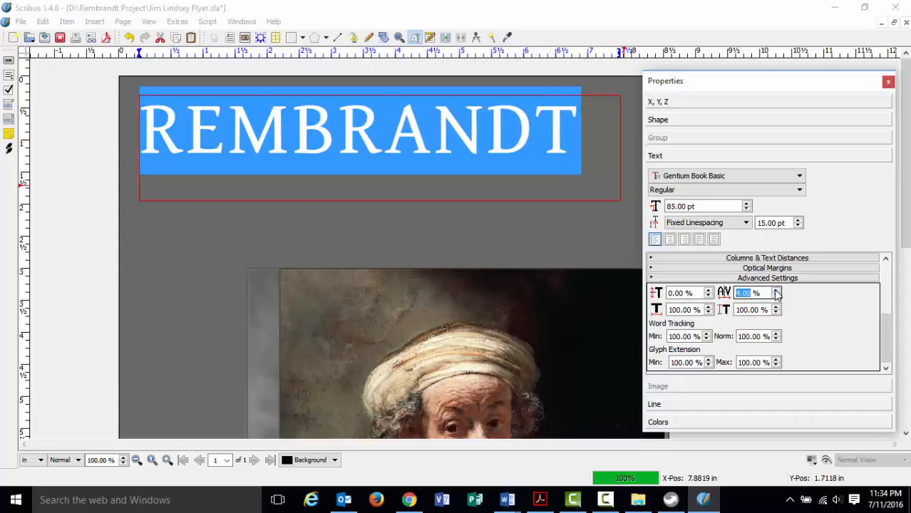
{"action": "left_click", "coordinate": [775, 290]}
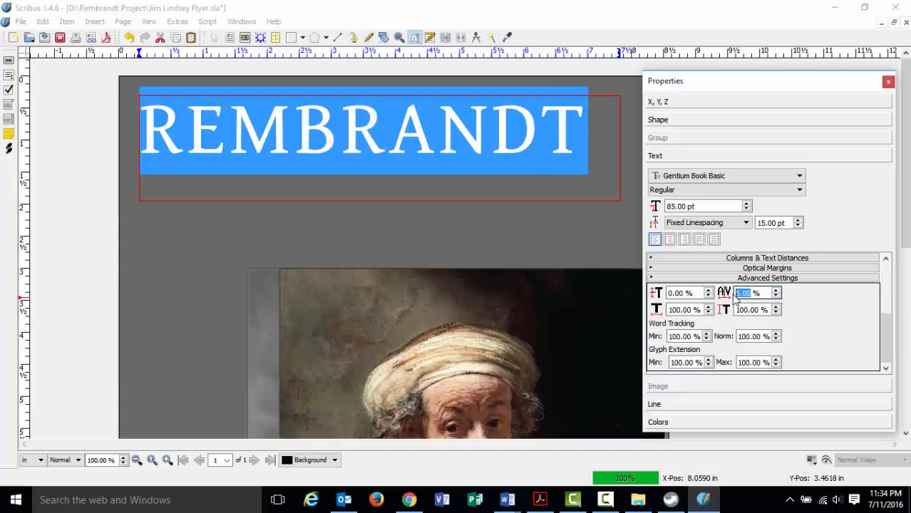
{"action": "left_click", "coordinate": [499, 238]}
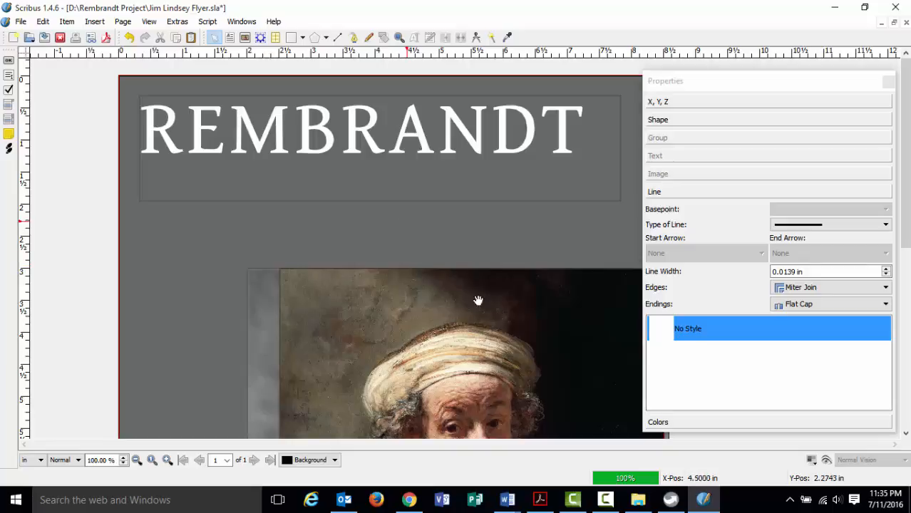
Study the page 17 example cover in the instructions at 125 %, then reselect the REMBRANDT frame.
{"action": "left_click", "coordinate": [540, 499]}
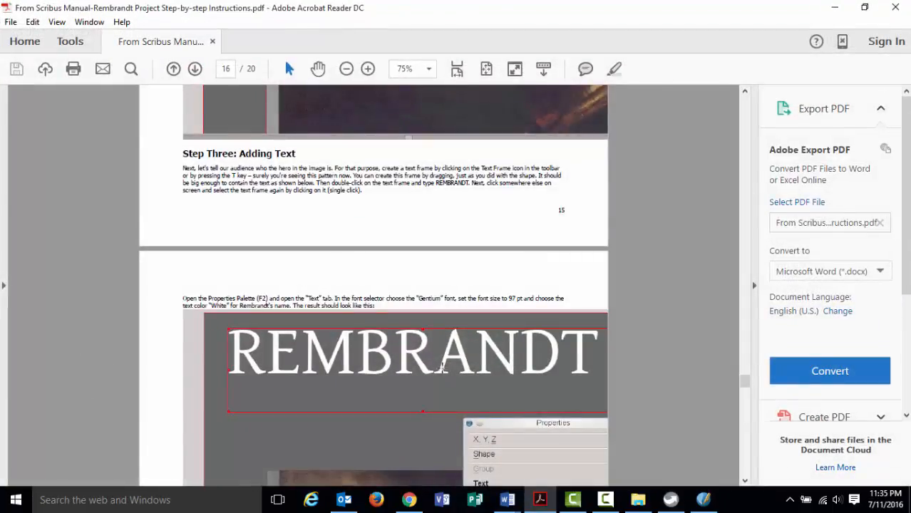
{"action": "scroll", "coordinate": [442, 367], "scroll_direction": "down", "scroll_amount": 15}
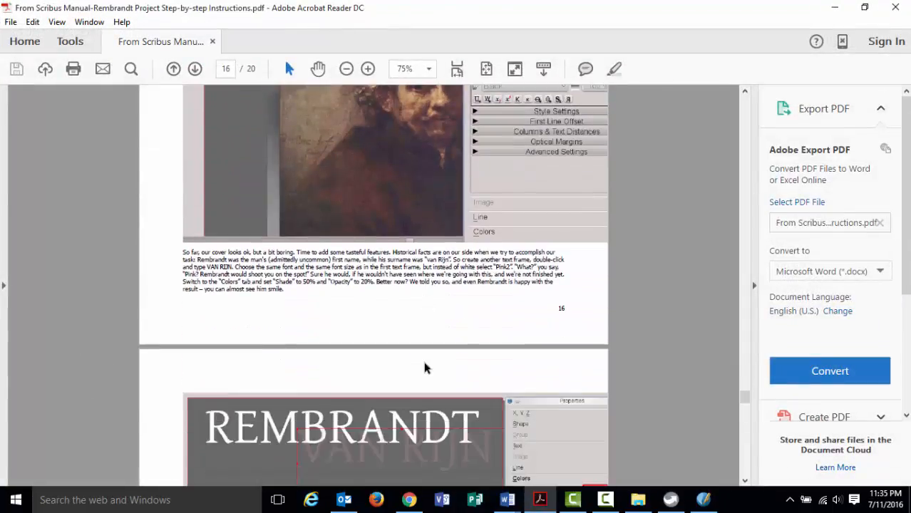
{"action": "scroll", "coordinate": [424, 368], "scroll_direction": "down", "scroll_amount": 5}
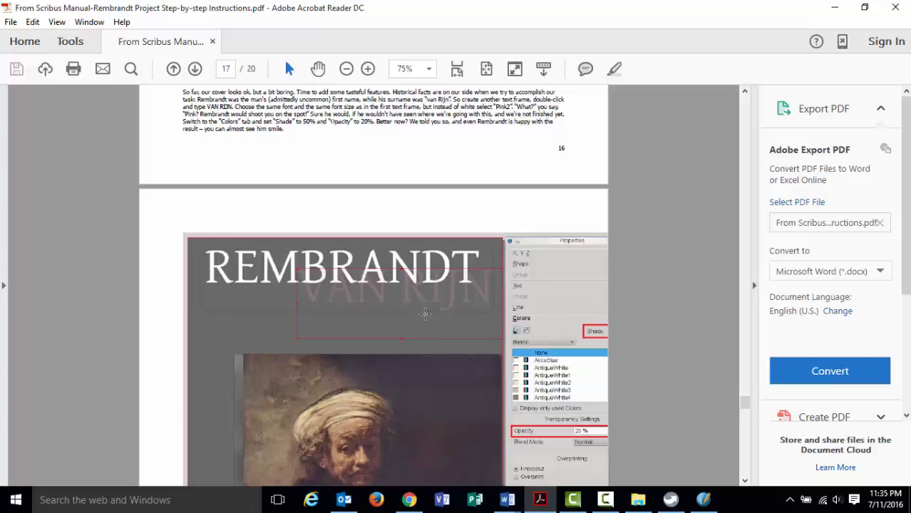
{"action": "scroll", "coordinate": [425, 314], "scroll_direction": "down", "scroll_amount": 3}
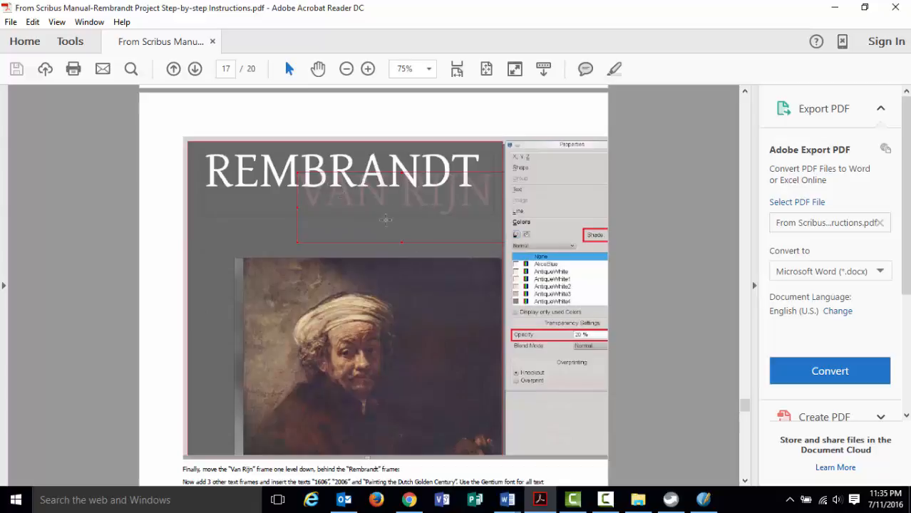
{"action": "left_click", "coordinate": [368, 68]}
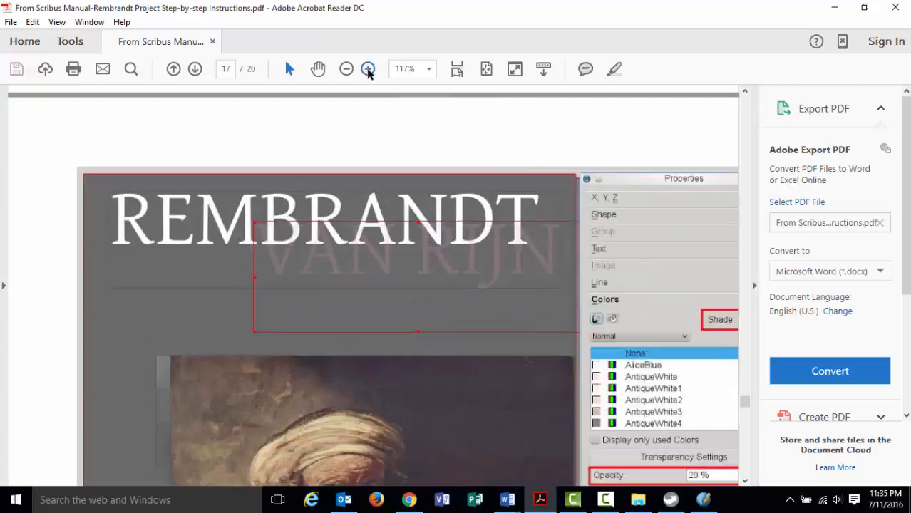
{"action": "left_click", "coordinate": [367, 68]}
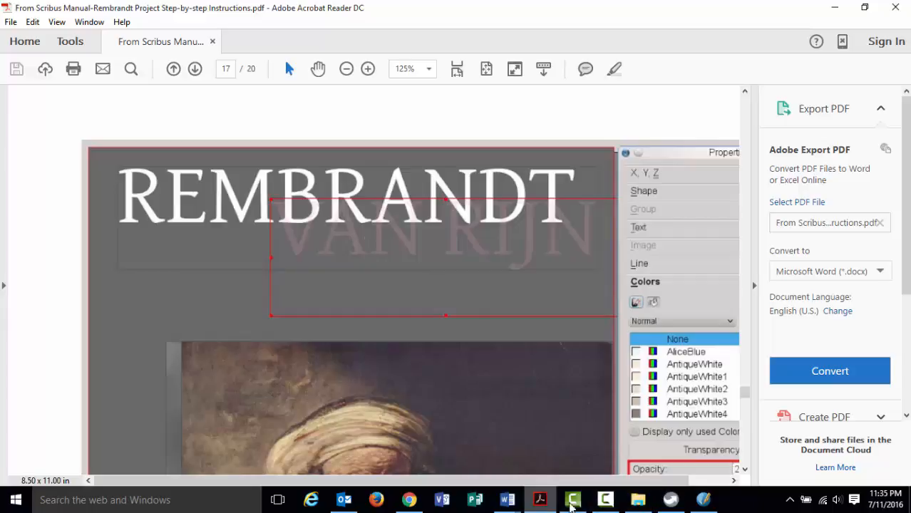
{"action": "left_click", "coordinate": [700, 503]}
{"action": "left_click", "coordinate": [341, 162]}
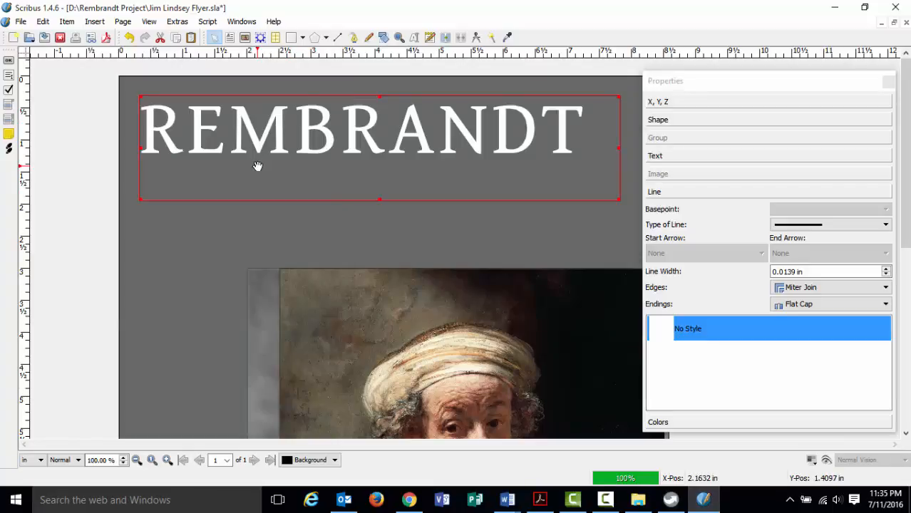
Paste a copy of the REMBRANDT frame, offset down-right to X 8.4167 in, Y 2.5903 in.
{"action": "left_click", "coordinate": [109, 216]}
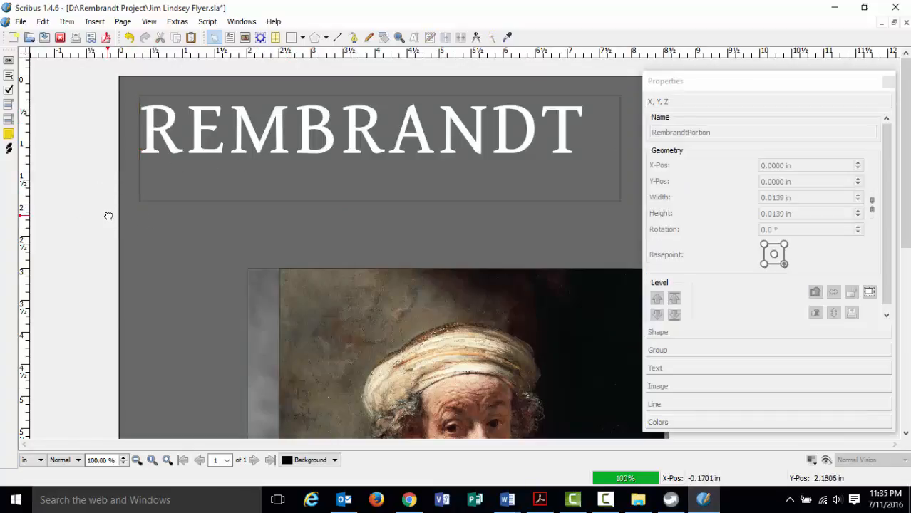
{"action": "key", "text": "ctrl+v"}
{"action": "left_click_drag", "start_coordinate": [203, 185], "coordinate": [243, 226]}
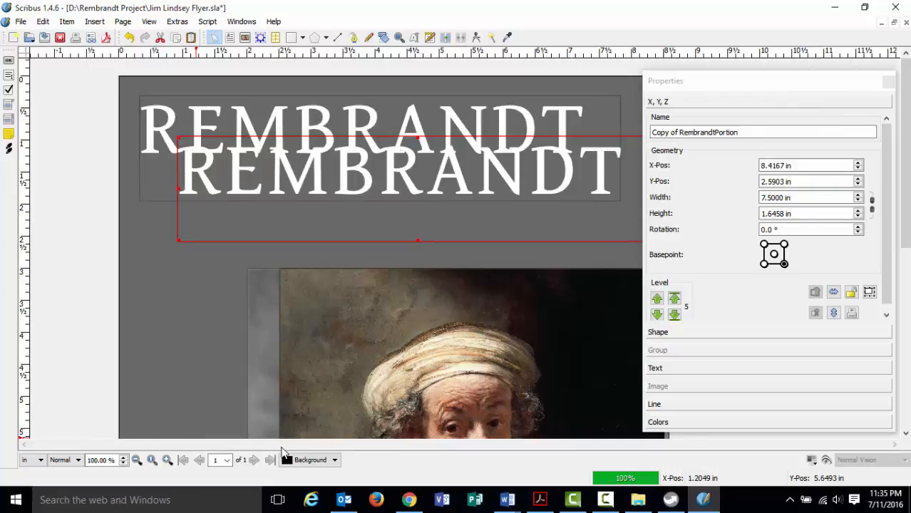
{"action": "left_click_drag", "start_coordinate": [730, 89], "coordinate": [795, 95]}
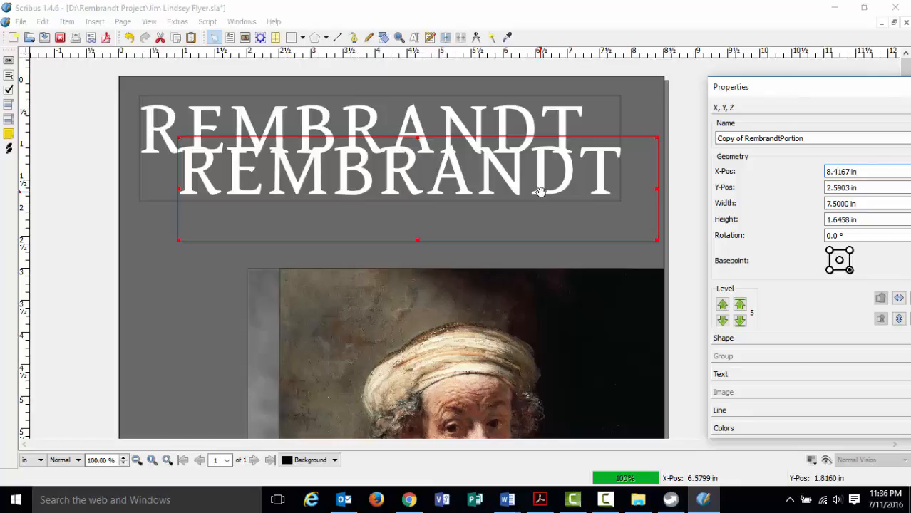
Replace the copied frame's text REMBRANDT with VAN RIJN.
{"action": "double_click", "coordinate": [538, 193]}
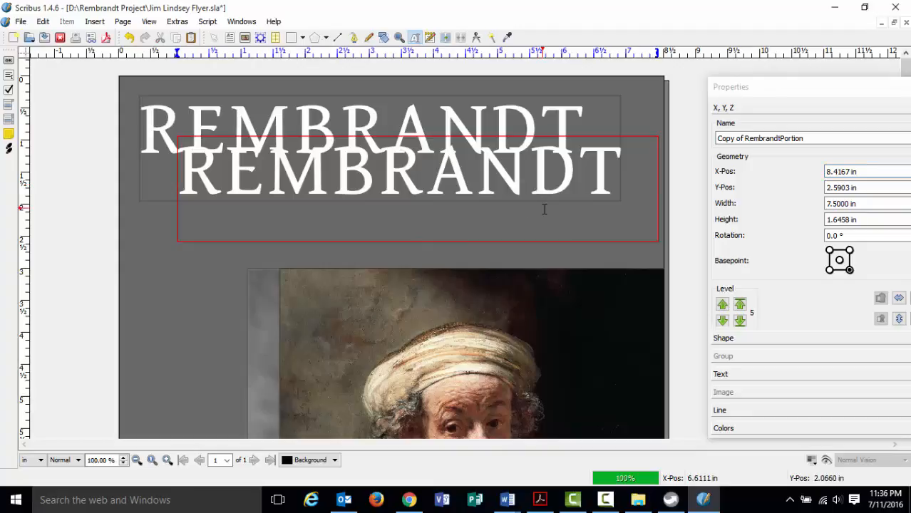
{"action": "key", "text": "Left"}
{"action": "key", "text": "Left"}
{"action": "key", "text": "Left"}
{"action": "type", "text": "V"}
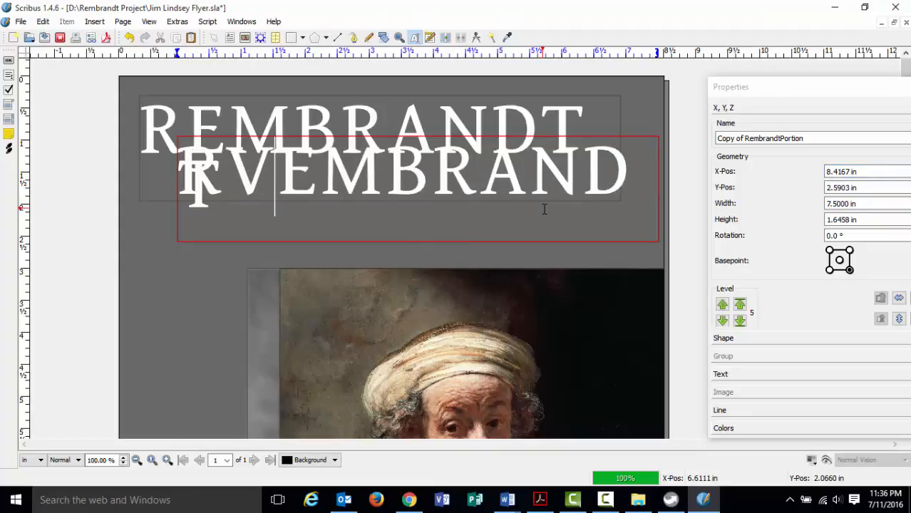
{"action": "key", "text": "BackSpace"}
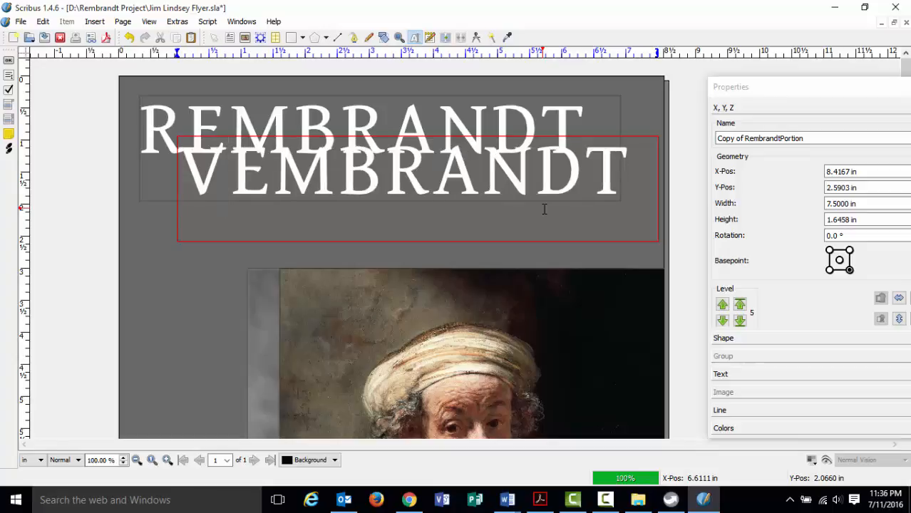
{"action": "type", "text": "AN RIJN"}
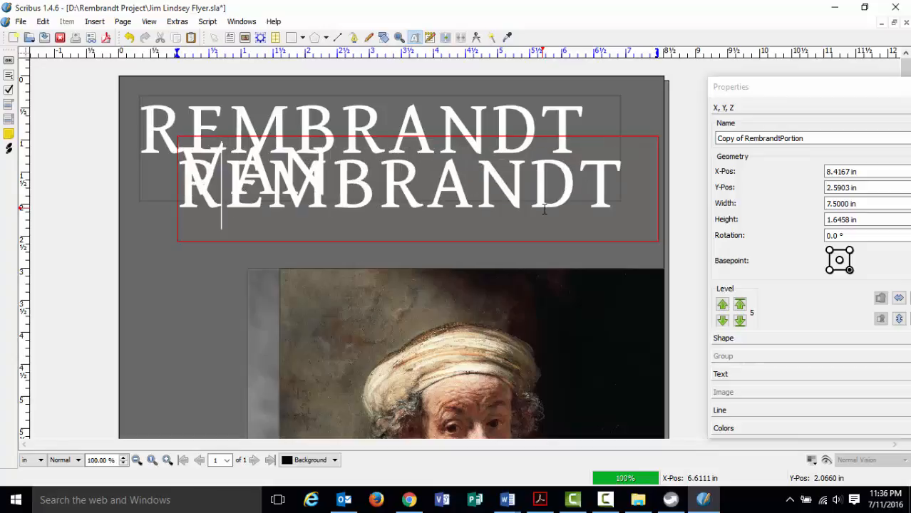
{"action": "key", "text": "shift+Right"}
{"action": "key", "text": "shift+Right"}
{"action": "key", "text": "shift+Right"}
{"action": "key", "text": "shift+Right"}
{"action": "key", "text": "shift+Right"}
{"action": "key", "text": "shift+Right"}
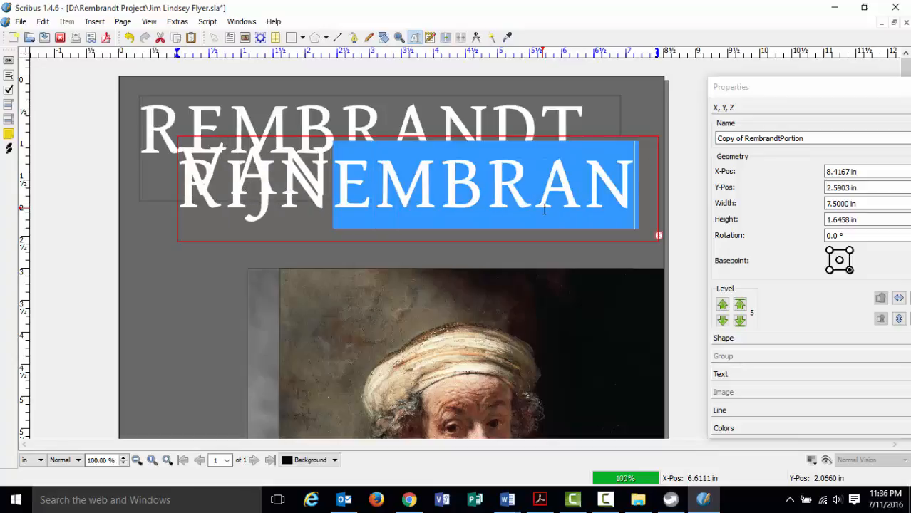
{"action": "key", "text": "Delete"}
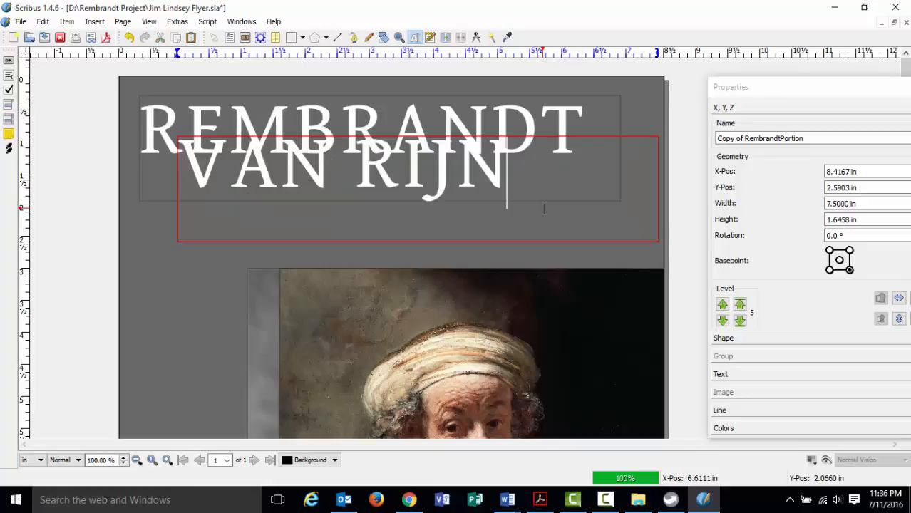
Narrow the VAN RIJN frame to 5.2778 in and shift it right to X 8.1667 in.
{"action": "left_click", "coordinate": [677, 147]}
{"action": "left_click", "coordinate": [641, 147]}
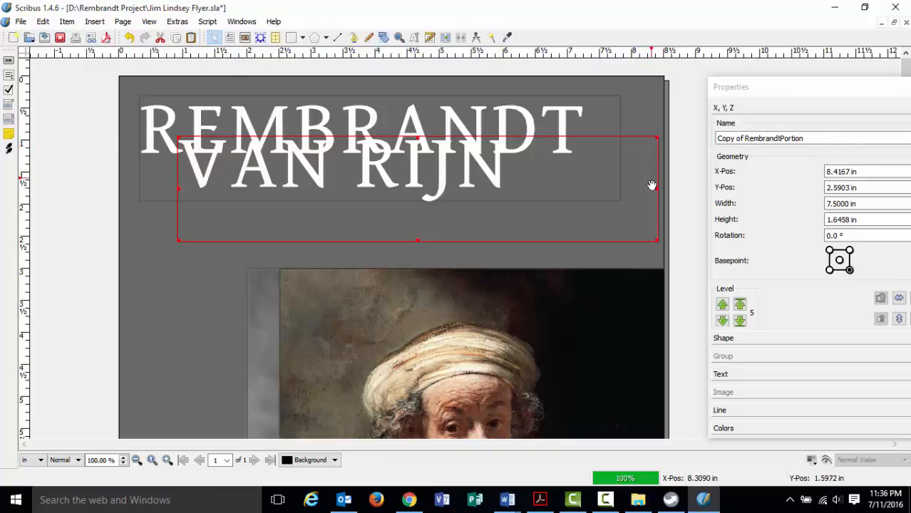
{"action": "left_click_drag", "start_coordinate": [657, 189], "coordinate": [515, 192]}
{"action": "left_click_drag", "start_coordinate": [463, 143], "coordinate": [590, 145]}
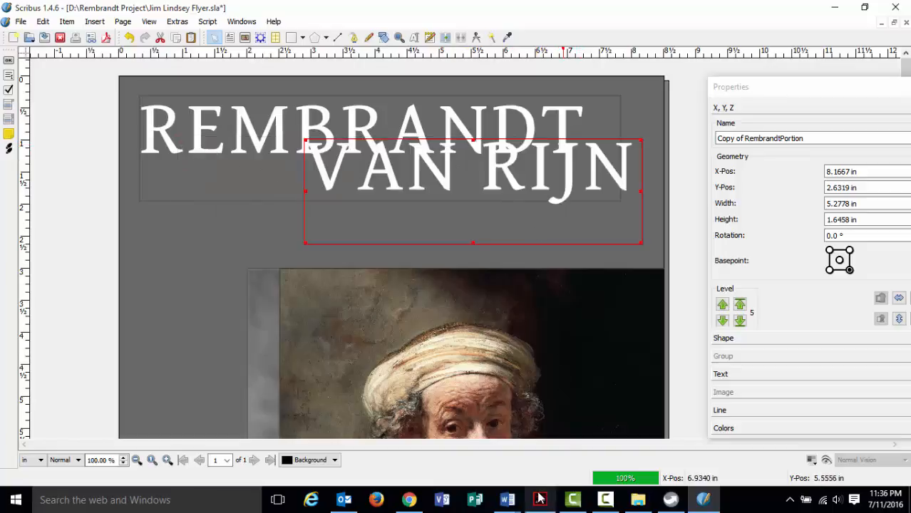
{"action": "left_click", "coordinate": [540, 499]}
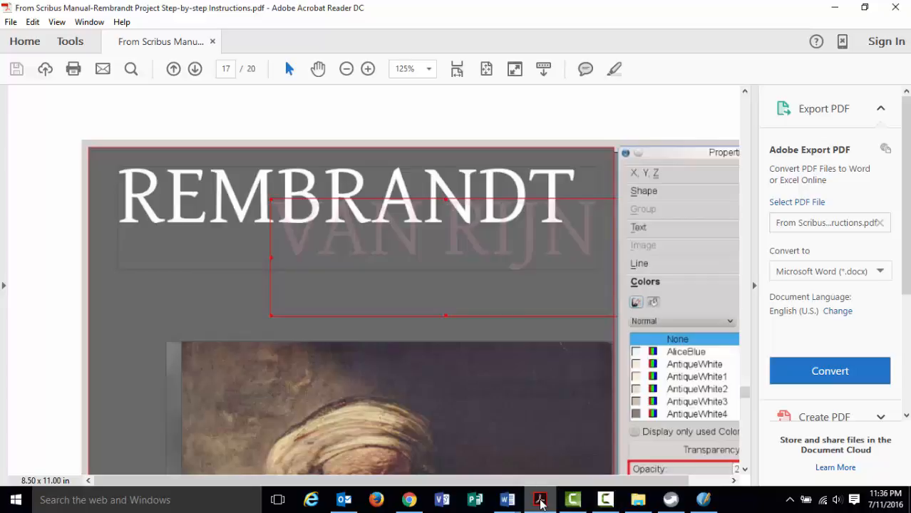
{"action": "left_click", "coordinate": [540, 499]}
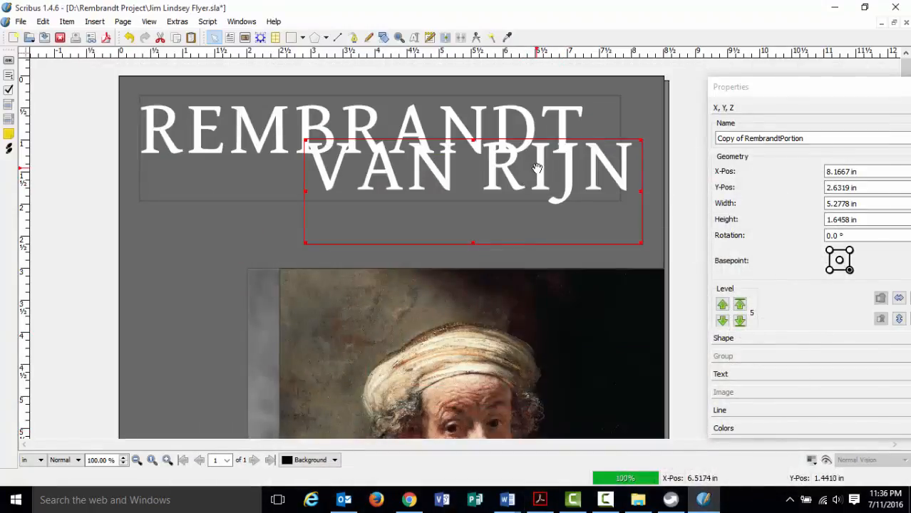
Move VAN RIJN up under REMBRANDT to X 7.7778 in, Y 2.4375 in and colour it Grey26.
{"action": "left_click_drag", "start_coordinate": [545, 148], "coordinate": [529, 172]}
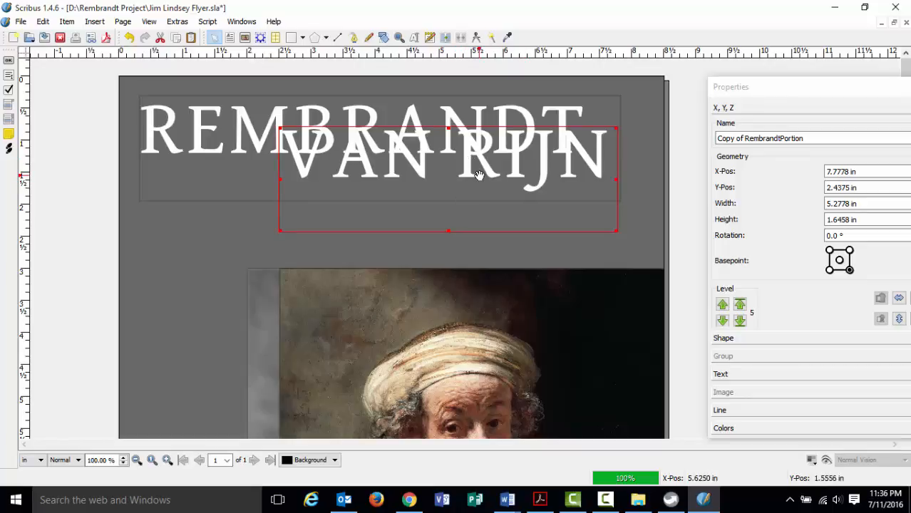
{"action": "left_click", "coordinate": [734, 375]}
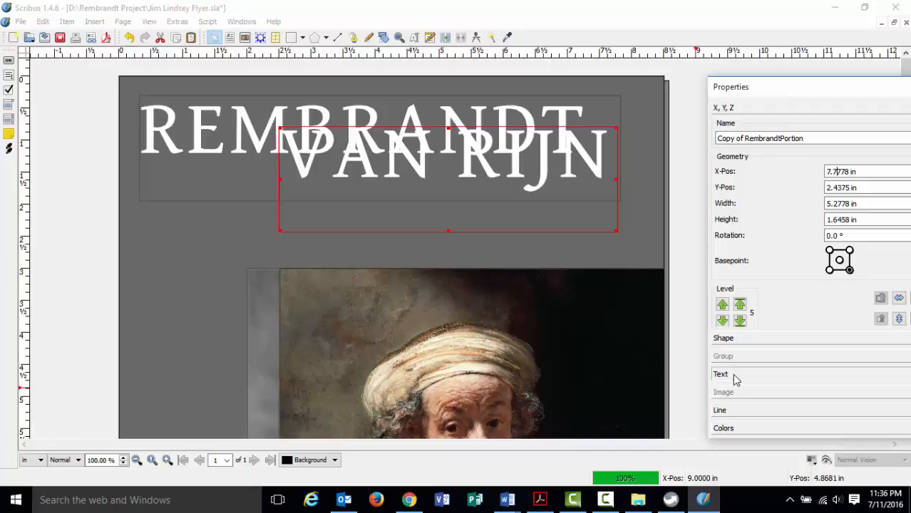
{"action": "left_click", "coordinate": [828, 285]}
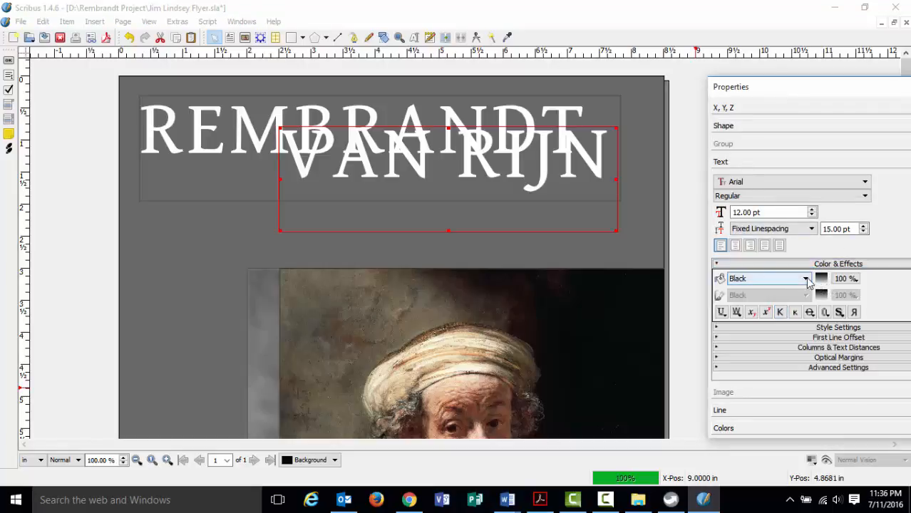
{"action": "left_click", "coordinate": [805, 280]}
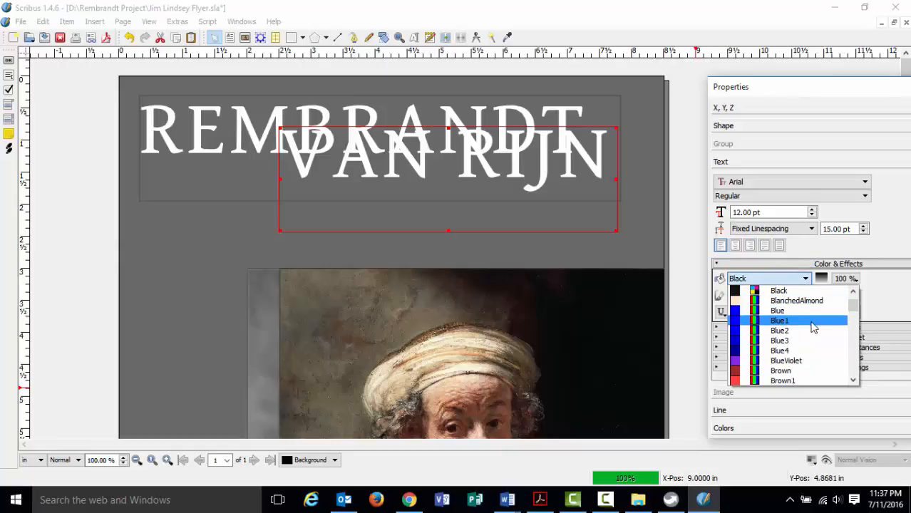
{"action": "scroll", "coordinate": [849, 321], "scroll_direction": "down", "scroll_amount": 20}
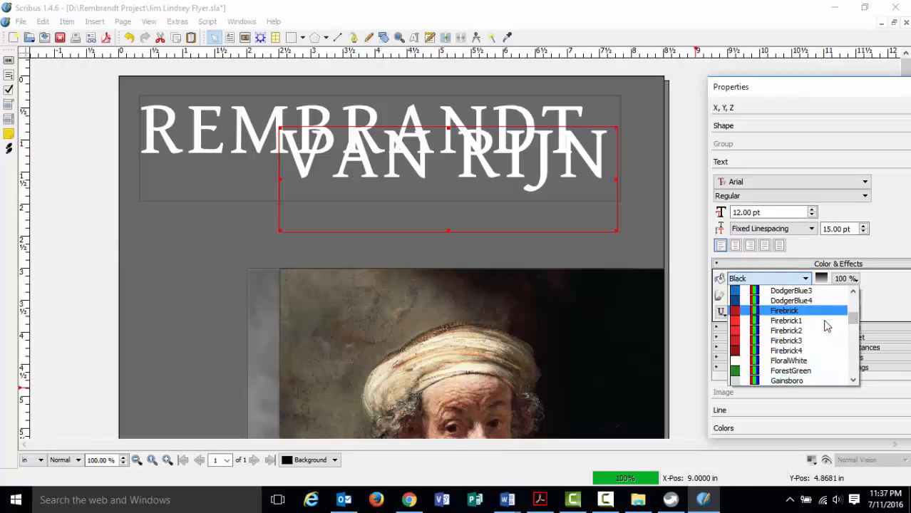
{"action": "scroll", "coordinate": [803, 335], "scroll_direction": "down", "scroll_amount": 12}
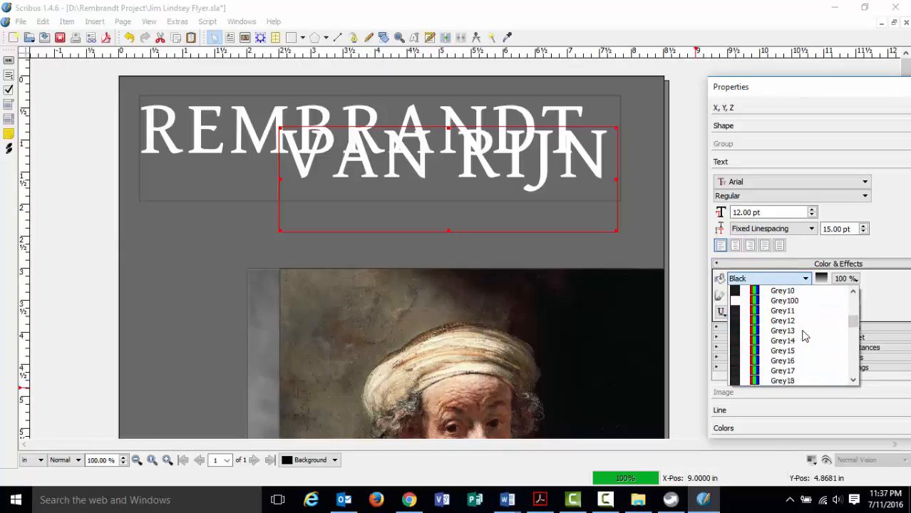
{"action": "scroll", "coordinate": [753, 363], "scroll_direction": "down", "scroll_amount": 3}
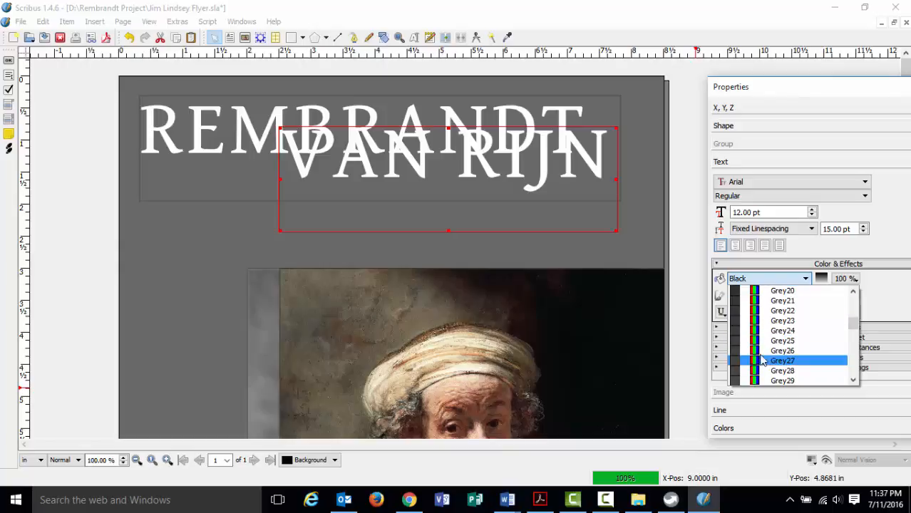
{"action": "left_click", "coordinate": [755, 354]}
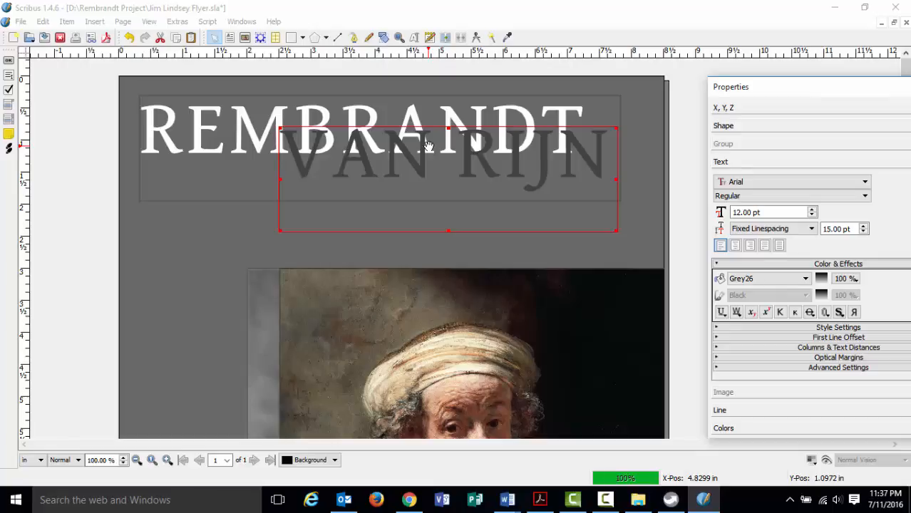
{"action": "left_click", "coordinate": [736, 109]}
Send VAN RIJN one level behind REMBRANDT and reduce its height to 1.2535 in.
{"action": "left_click_drag", "start_coordinate": [771, 87], "coordinate": [691, 84]}
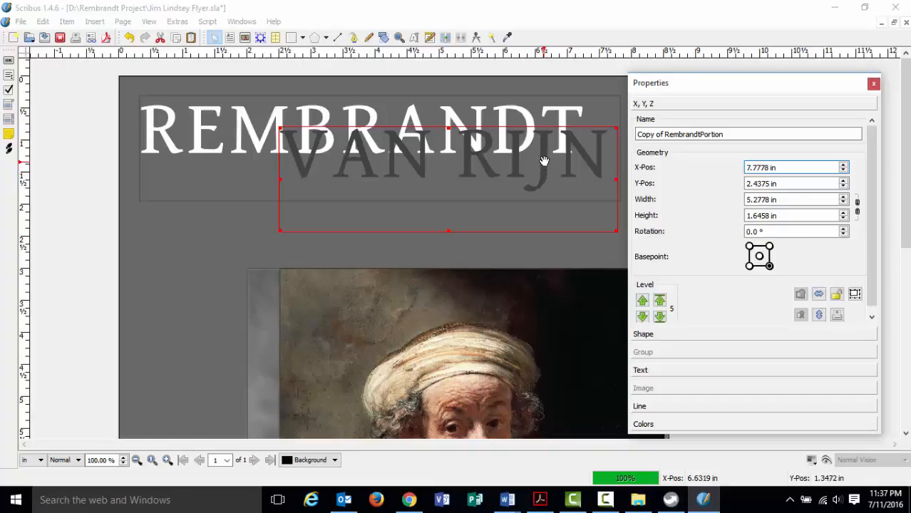
{"action": "left_click", "coordinate": [642, 317]}
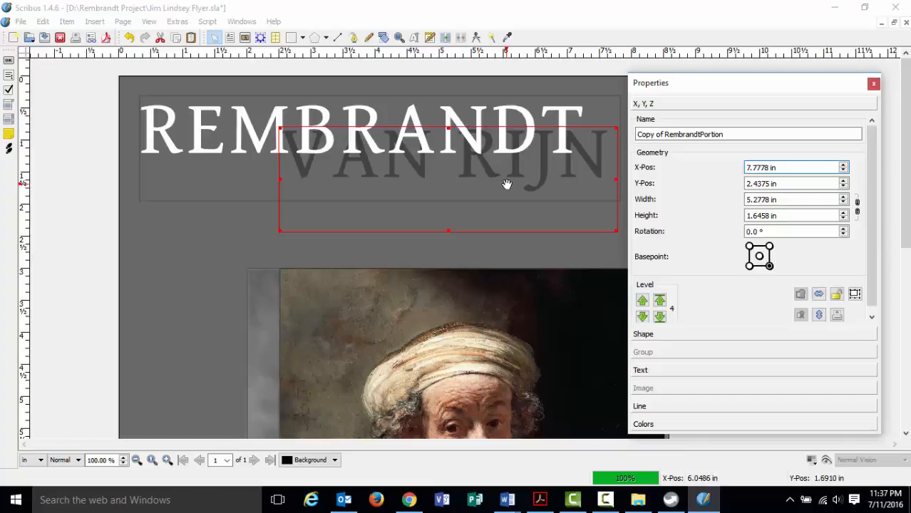
{"action": "left_click_drag", "start_coordinate": [448, 229], "coordinate": [449, 206]}
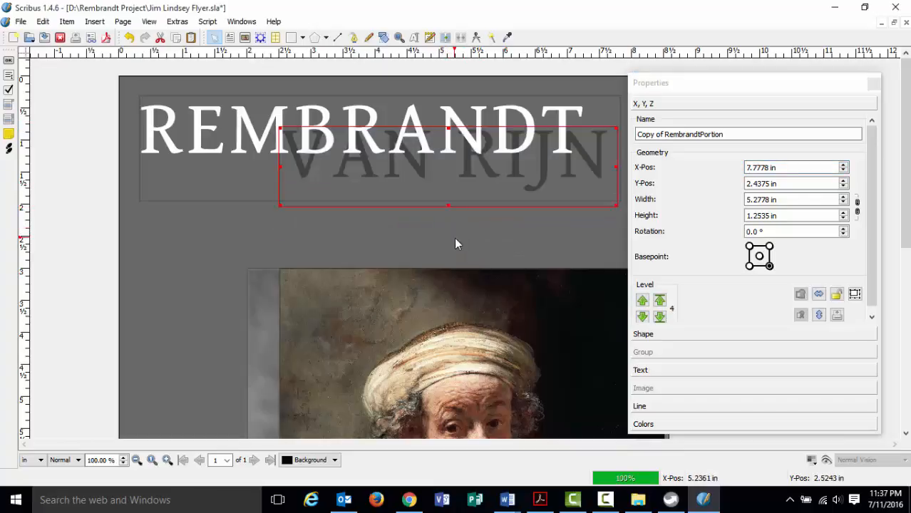
Shorten the RembrandtPortion frame to 1.3438 in tall, keeping REMBRANDT fully visible.
{"action": "left_click", "coordinate": [237, 197]}
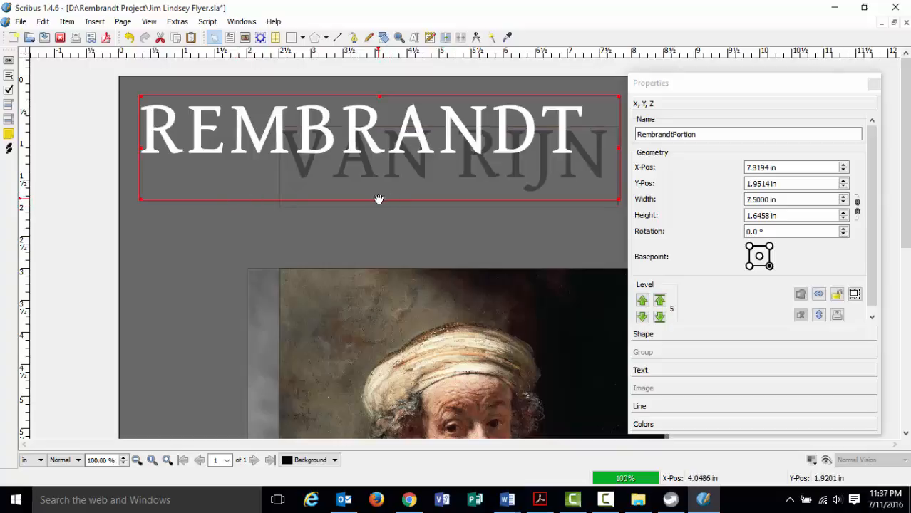
{"action": "left_click_drag", "start_coordinate": [378, 199], "coordinate": [377, 168]}
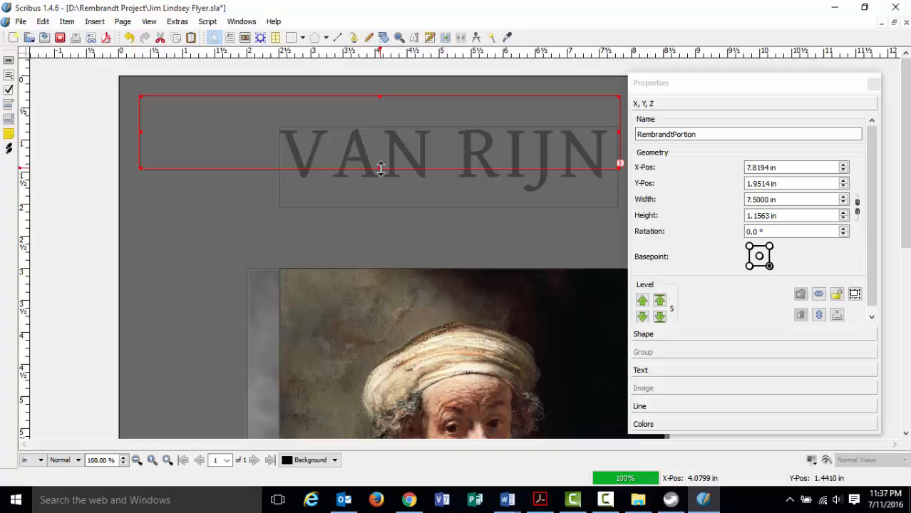
{"action": "left_click_drag", "start_coordinate": [380, 168], "coordinate": [381, 181]}
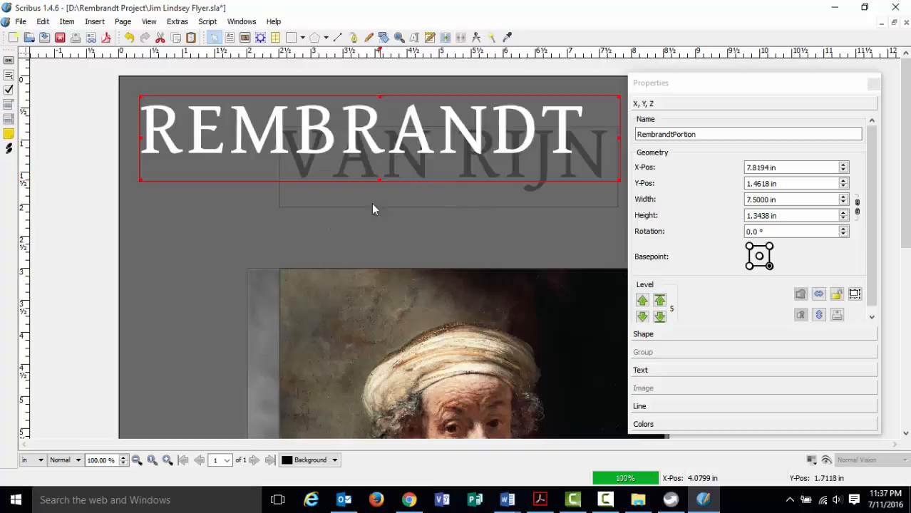
{"action": "left_click", "coordinate": [279, 219]}
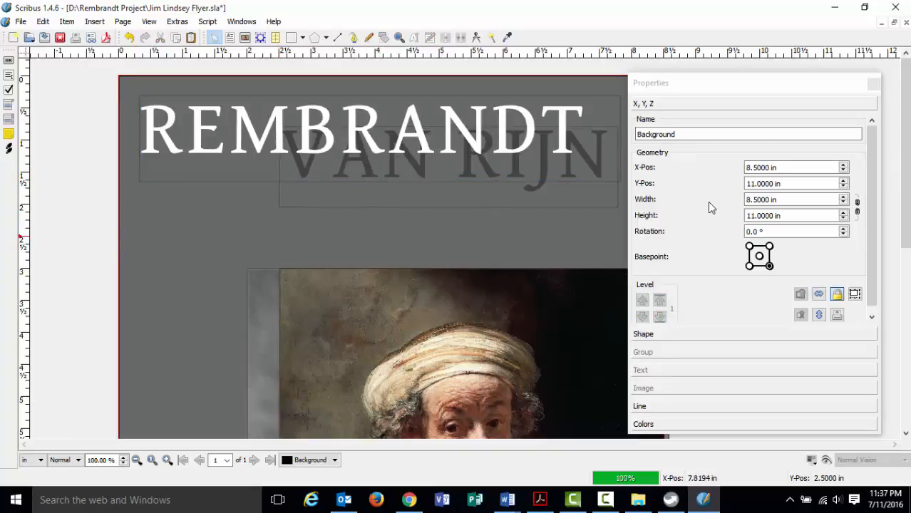
{"action": "left_click", "coordinate": [137, 460]}
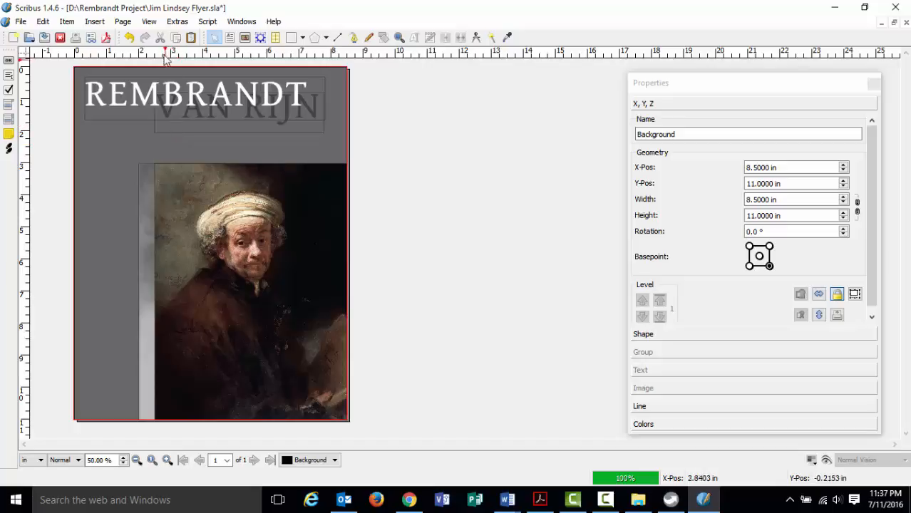
{"action": "left_click", "coordinate": [151, 22]}
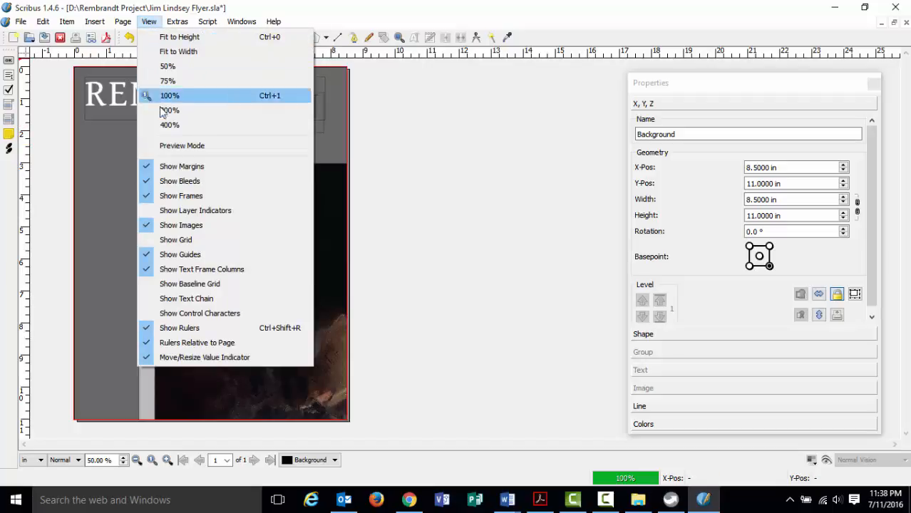
{"action": "left_click", "coordinate": [171, 198]}
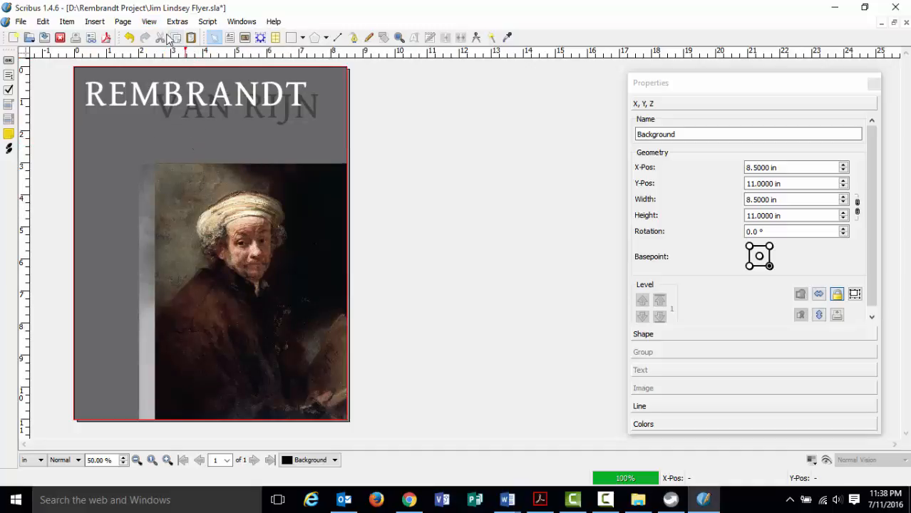
{"action": "left_click", "coordinate": [149, 21]}
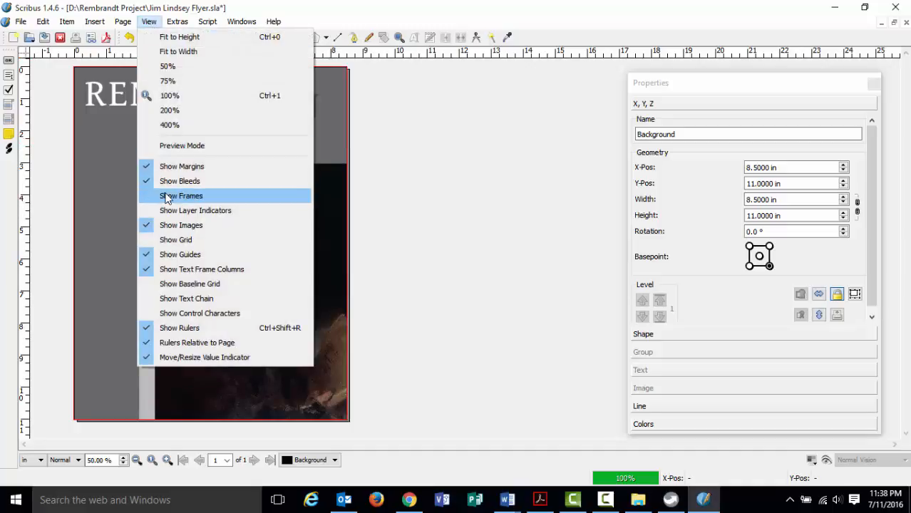
{"action": "left_click", "coordinate": [181, 195]}
{"action": "left_click", "coordinate": [383, 204]}
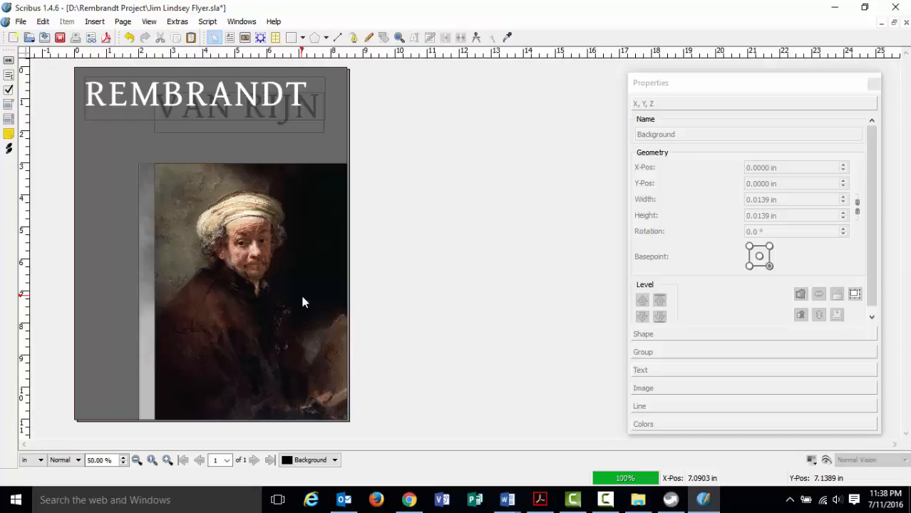
{"action": "left_click", "coordinate": [540, 499]}
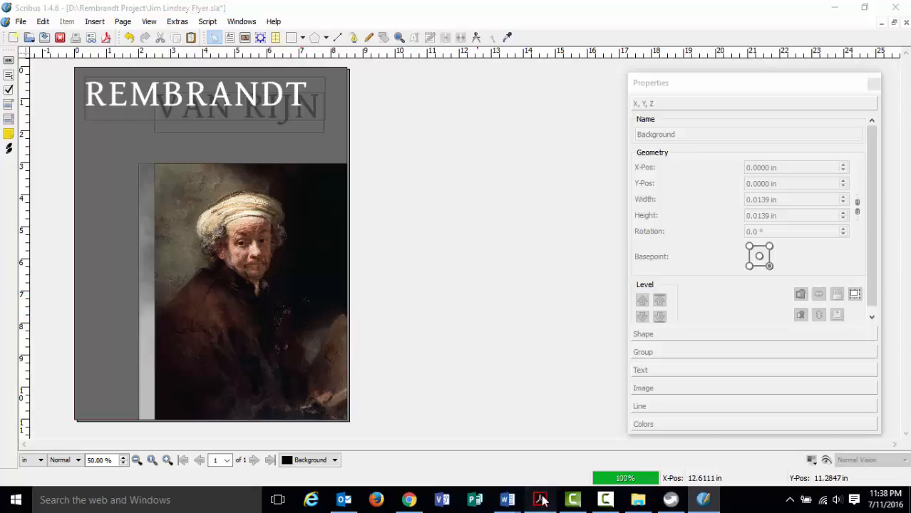
{"action": "scroll", "coordinate": [252, 333], "scroll_direction": "down", "scroll_amount": 10}
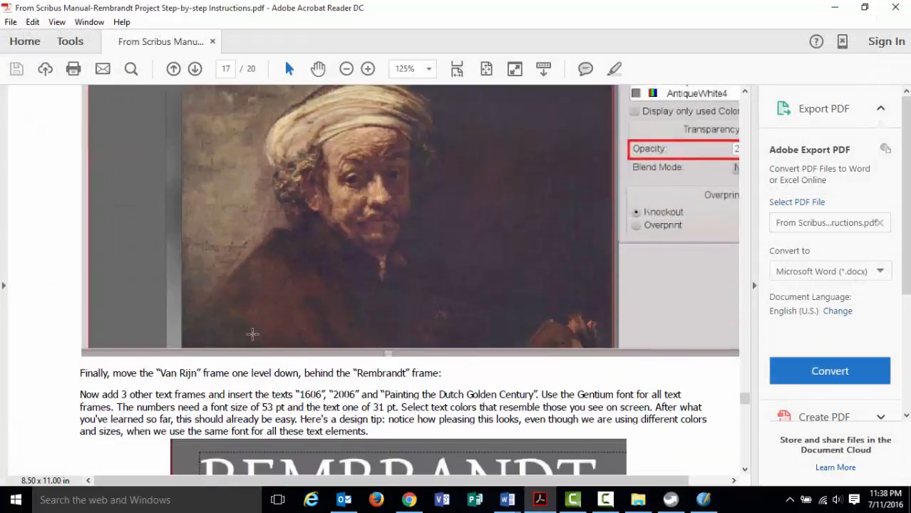
{"action": "scroll", "coordinate": [252, 334], "scroll_direction": "up", "scroll_amount": 5}
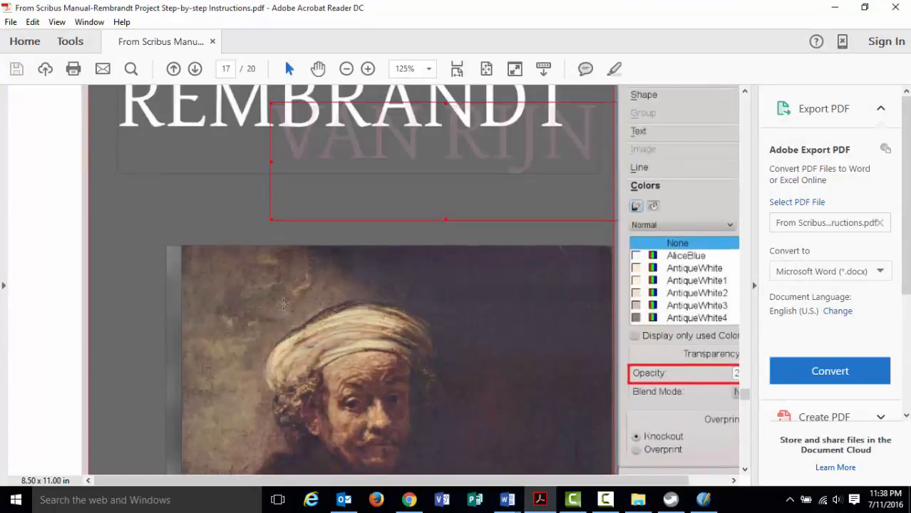
{"action": "scroll", "coordinate": [284, 304], "scroll_direction": "up", "scroll_amount": 8}
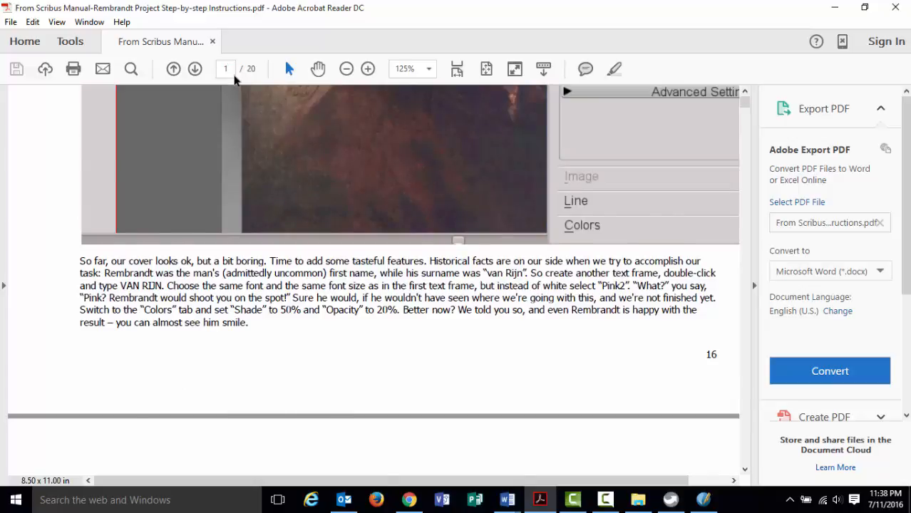
{"action": "key", "text": "Return"}
{"action": "scroll", "coordinate": [281, 191], "scroll_direction": "down", "scroll_amount": 10}
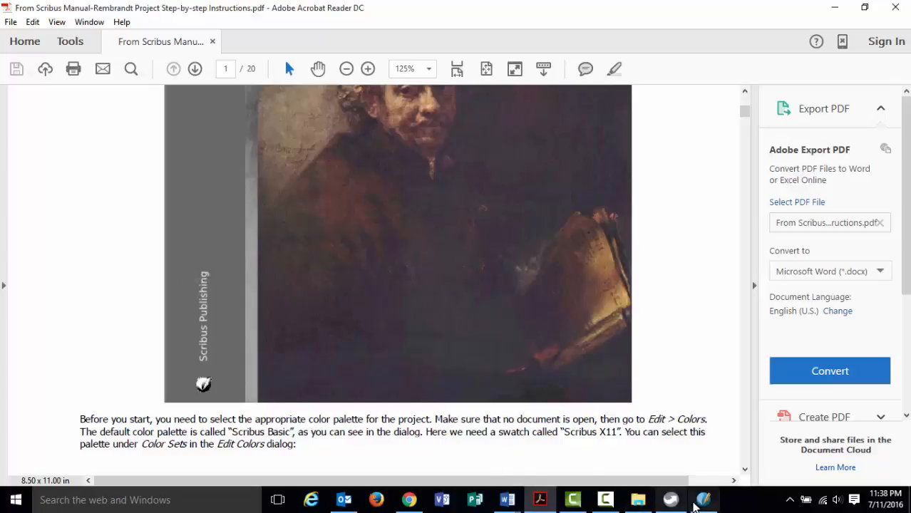
{"action": "left_click", "coordinate": [703, 500]}
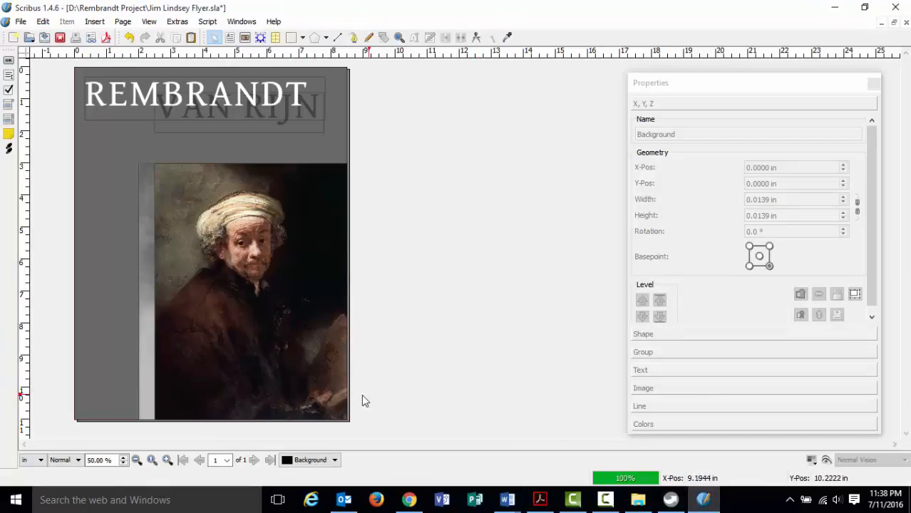
Draw a new text frame across the lower left of the page.
{"action": "left_click", "coordinate": [167, 461]}
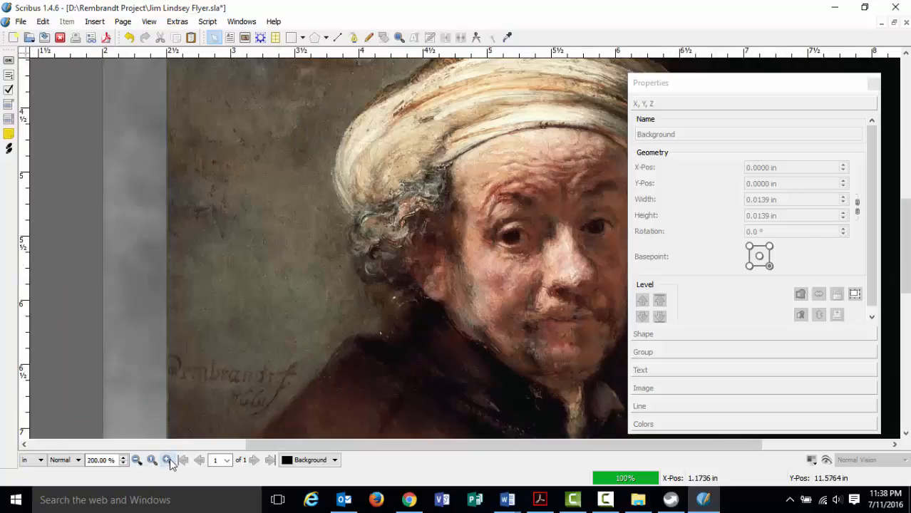
{"action": "scroll", "coordinate": [185, 279], "scroll_direction": "down", "scroll_amount": 3}
{"action": "left_click_drag", "start_coordinate": [278, 446], "coordinate": [173, 446]}
{"action": "scroll", "coordinate": [173, 323], "scroll_direction": "down", "scroll_amount": 3}
{"action": "scroll", "coordinate": [173, 323], "scroll_direction": "down", "scroll_amount": 3}
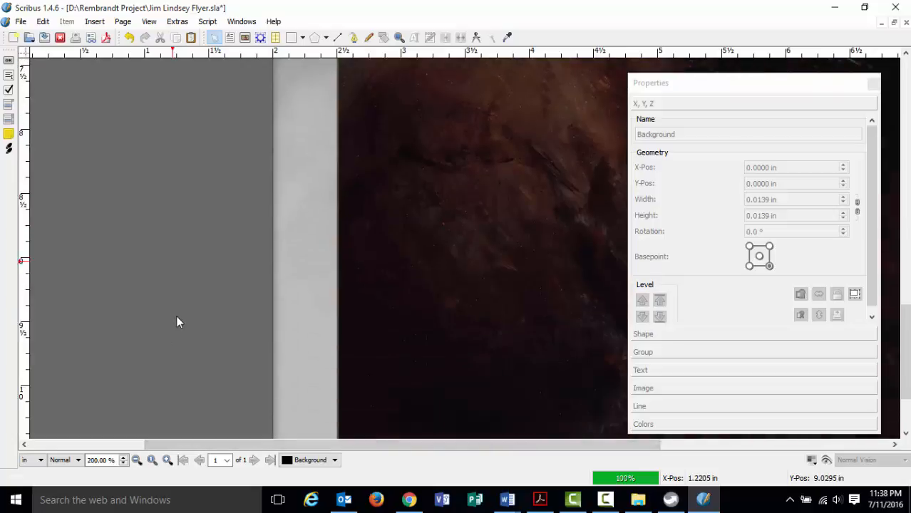
{"action": "left_click", "coordinate": [136, 461]}
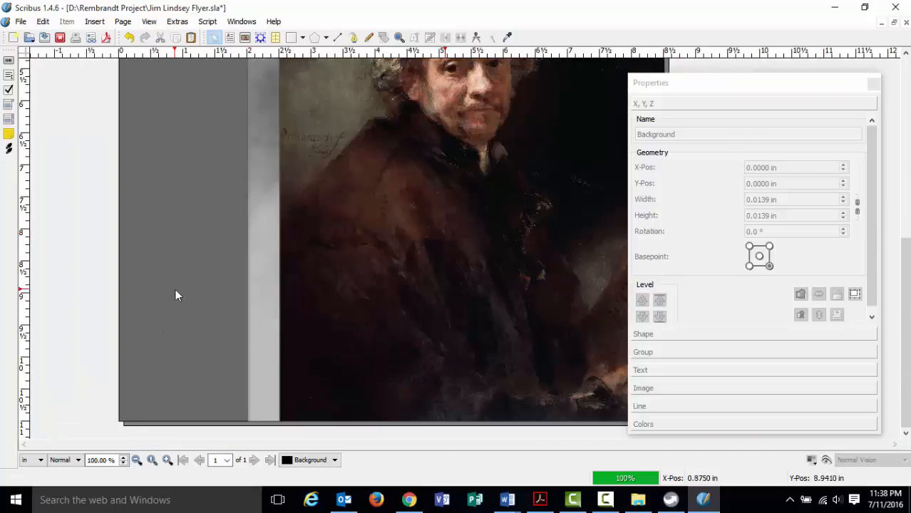
{"action": "left_click", "coordinate": [91, 23]}
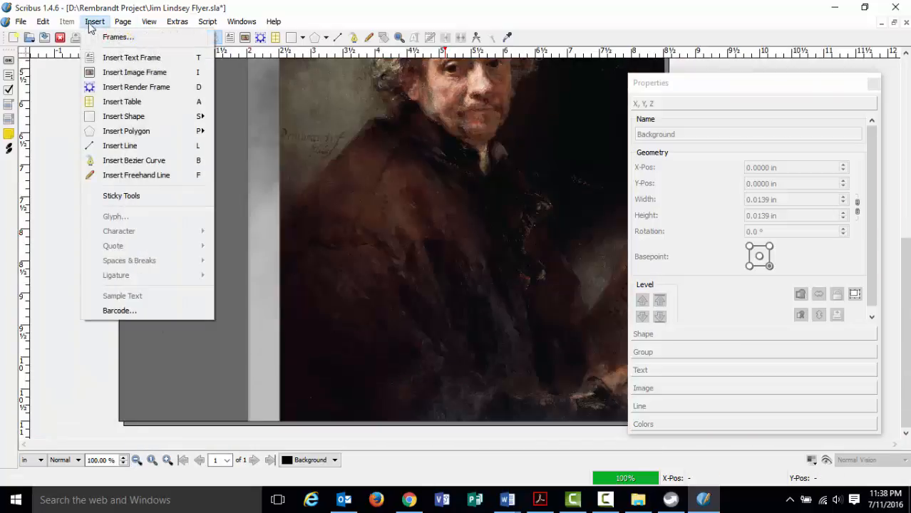
{"action": "left_click", "coordinate": [100, 57]}
{"action": "left_click_drag", "start_coordinate": [147, 226], "coordinate": [407, 285]}
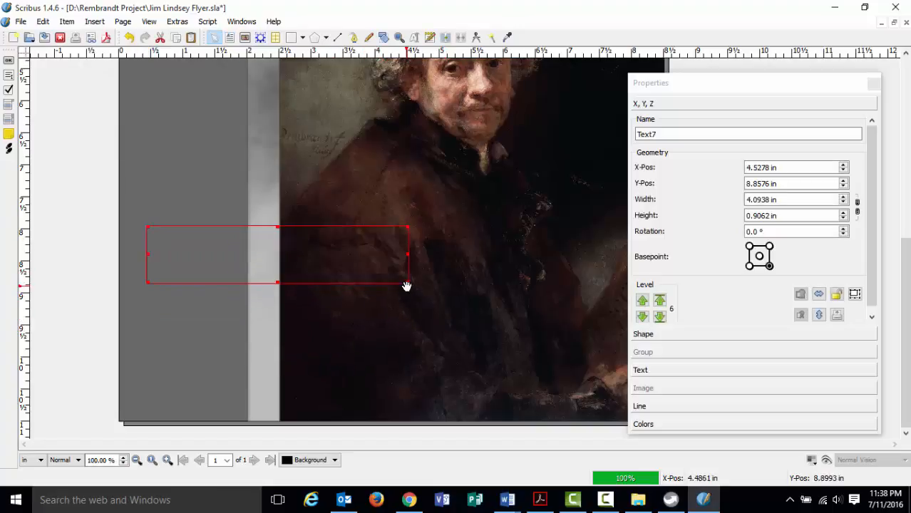
Type 'Scribus Publishing' into the new frame and select the text.
{"action": "double_click", "coordinate": [227, 270]}
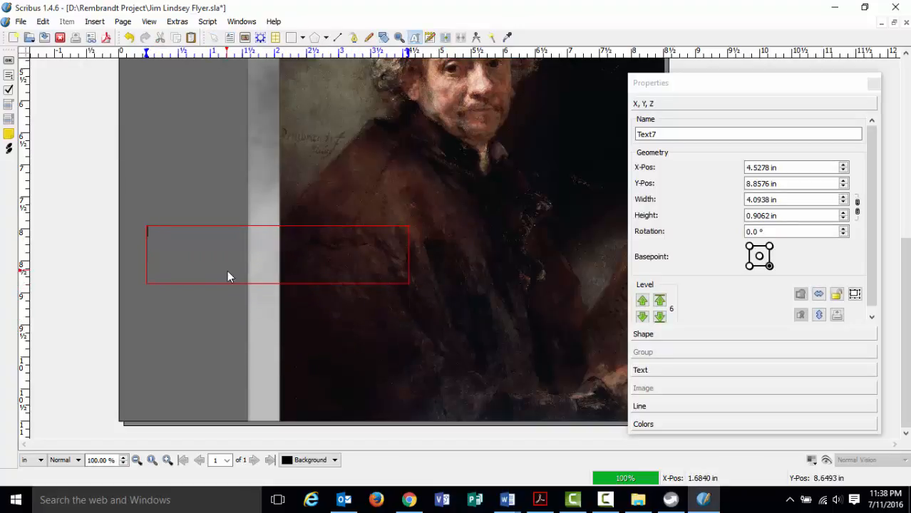
{"action": "type", "text": "Sqribus Publishing"}
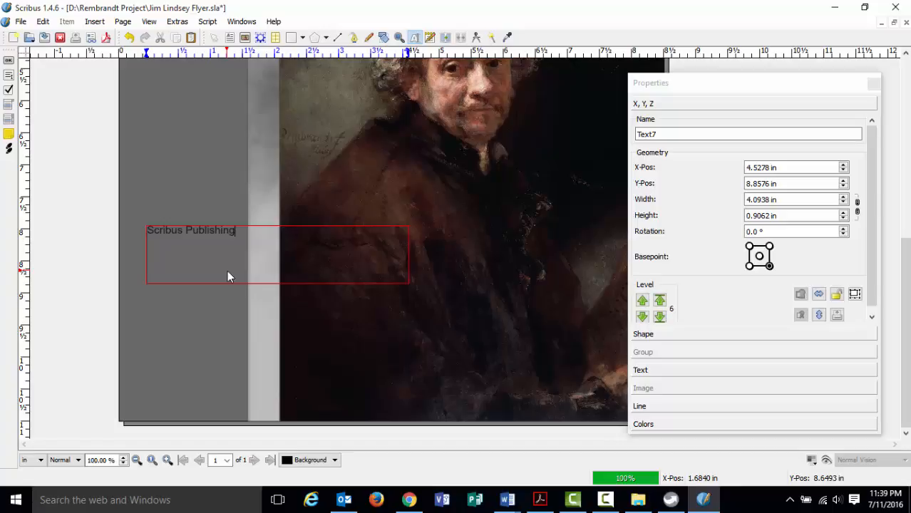
{"action": "left_click_drag", "start_coordinate": [235, 231], "coordinate": [146, 230]}
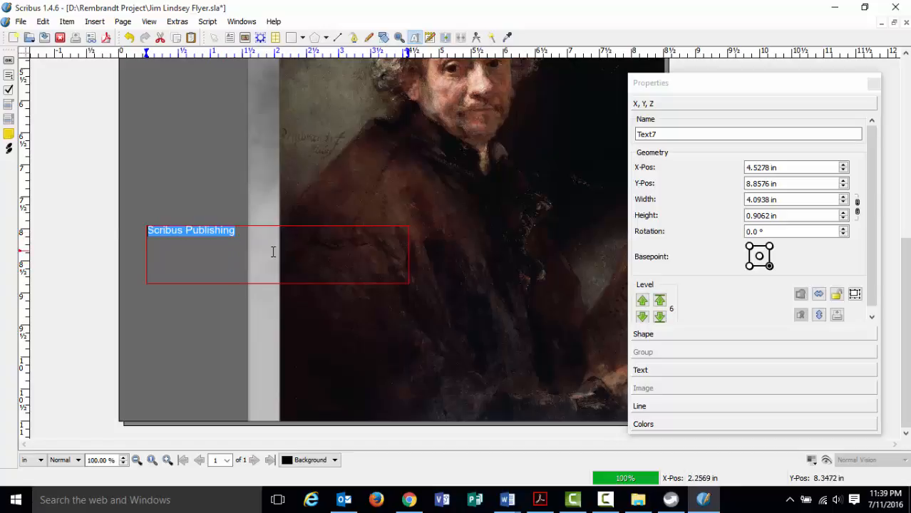
Colour the selected Scribus Publishing text Yellow.
{"action": "left_click", "coordinate": [666, 370]}
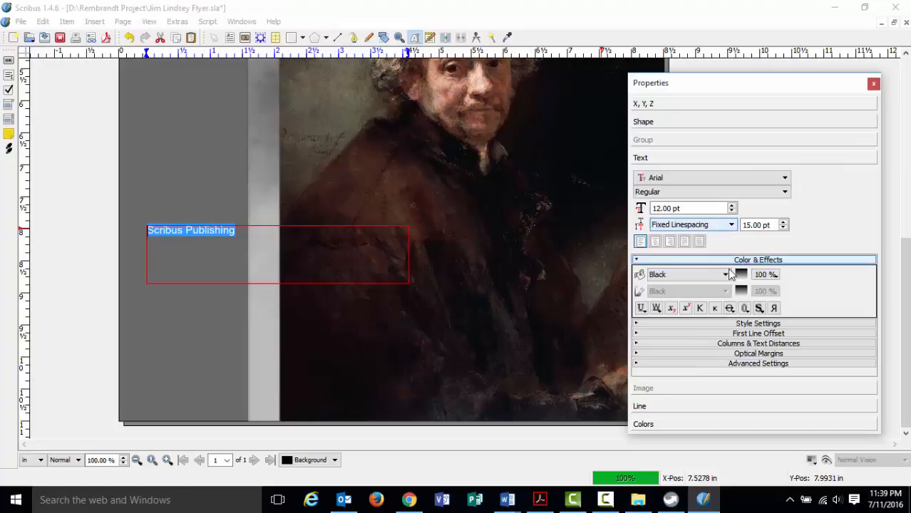
{"action": "left_click", "coordinate": [725, 274]}
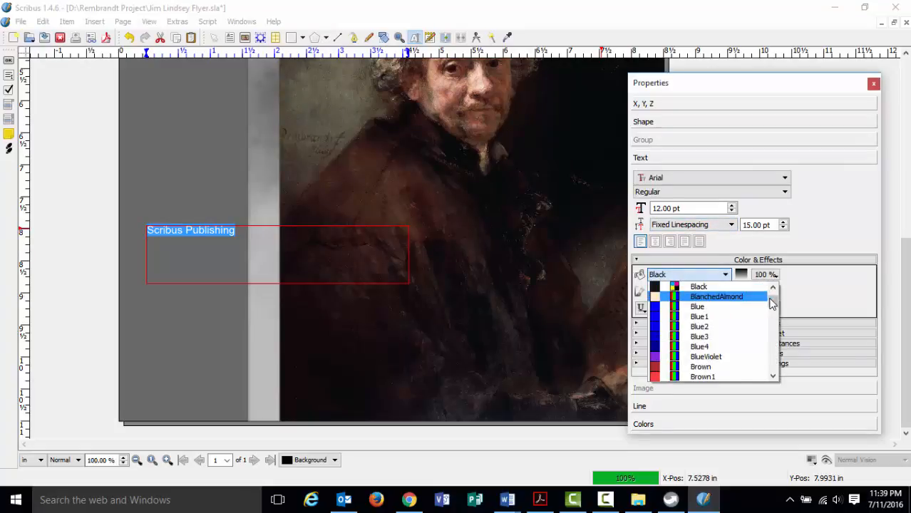
{"action": "left_click_drag", "start_coordinate": [771, 304], "coordinate": [773, 362]}
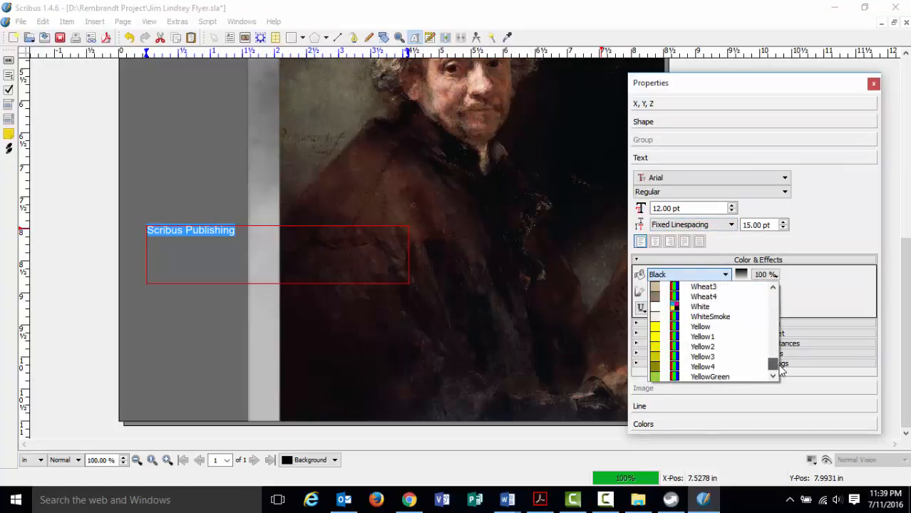
{"action": "left_click", "coordinate": [699, 327]}
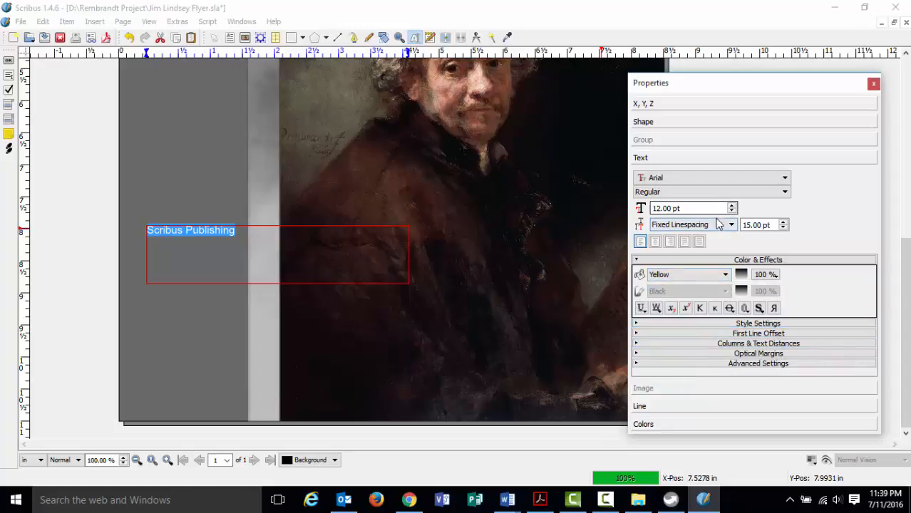
Set the text to 22 pt Bitstream Vera Sans after trying Vera Serif and Sans Mono.
{"action": "left_click", "coordinate": [784, 178]}
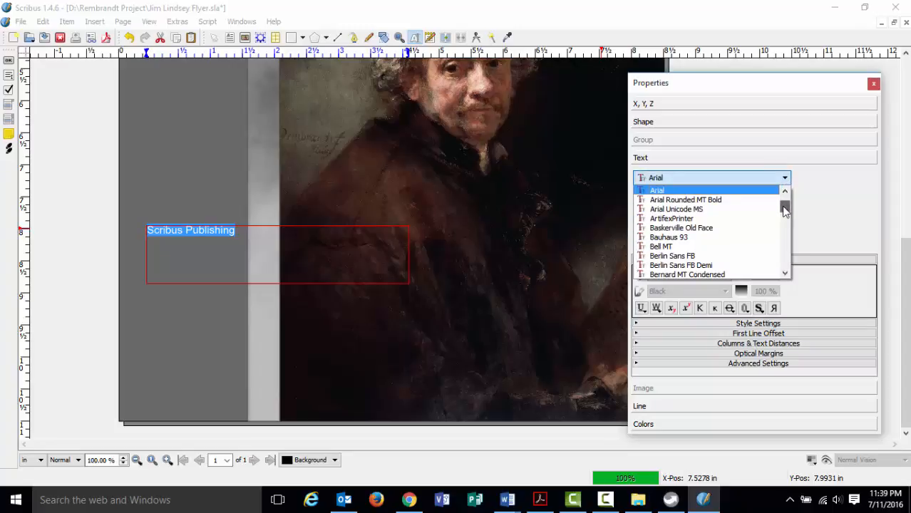
{"action": "scroll", "coordinate": [768, 238], "scroll_direction": "down", "scroll_amount": 1}
{"action": "scroll", "coordinate": [734, 253], "scroll_direction": "down", "scroll_amount": 1}
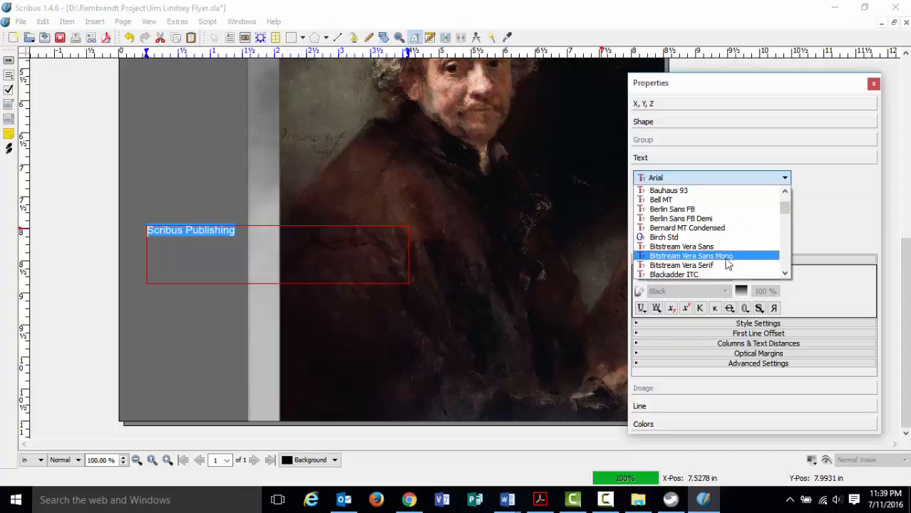
{"action": "left_click", "coordinate": [715, 266]}
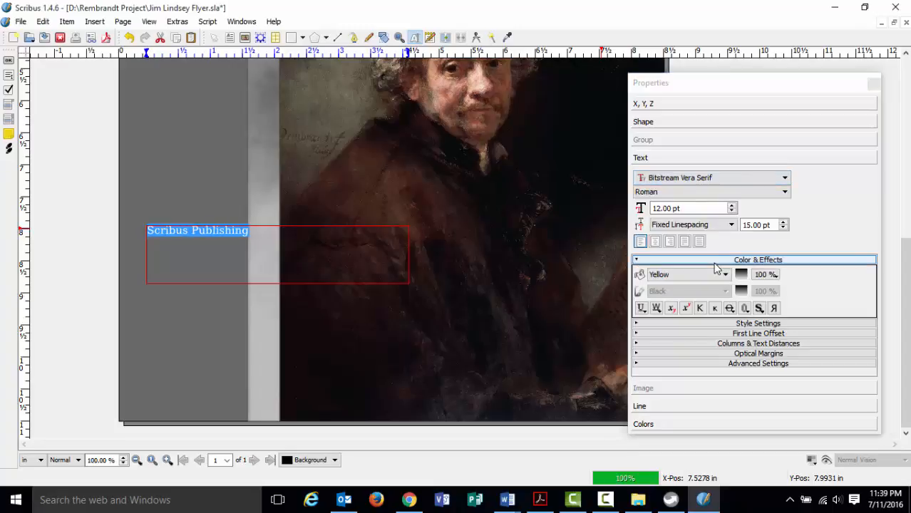
{"action": "left_click", "coordinate": [785, 179]}
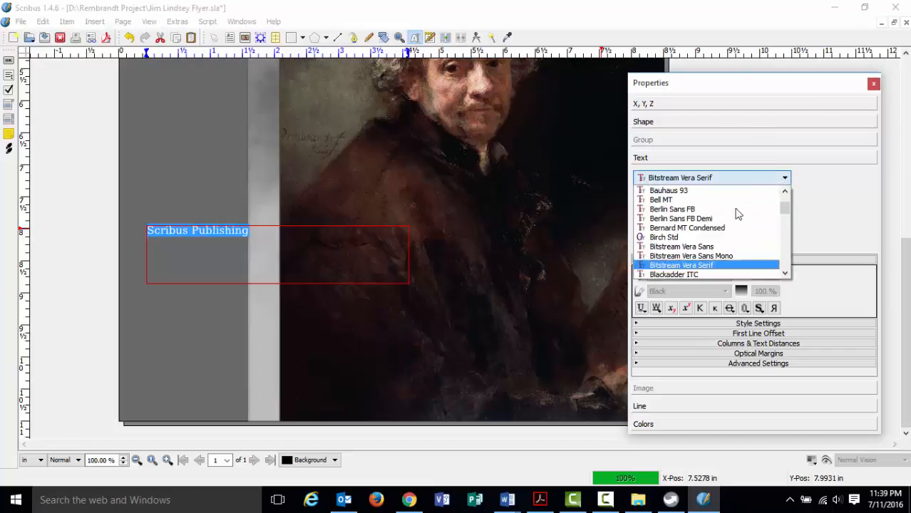
{"action": "left_click", "coordinate": [737, 256]}
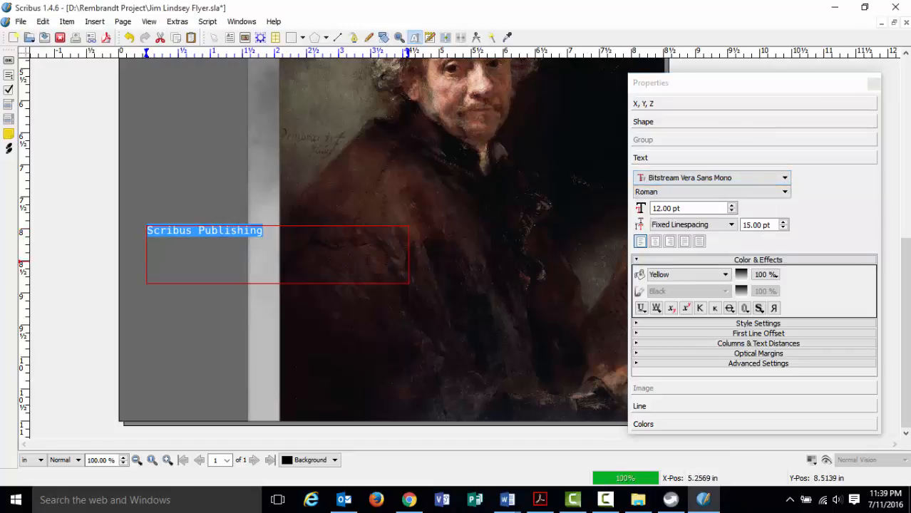
{"action": "left_click", "coordinate": [784, 178]}
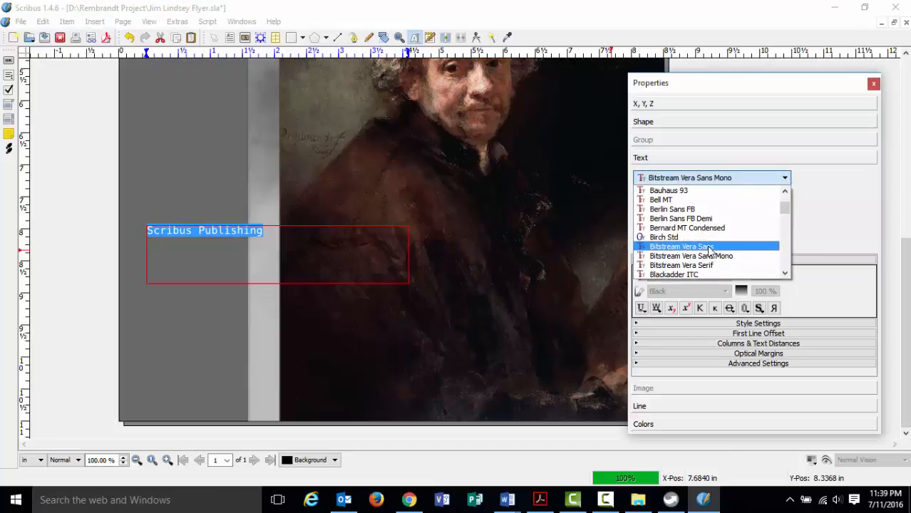
{"action": "left_click", "coordinate": [709, 246]}
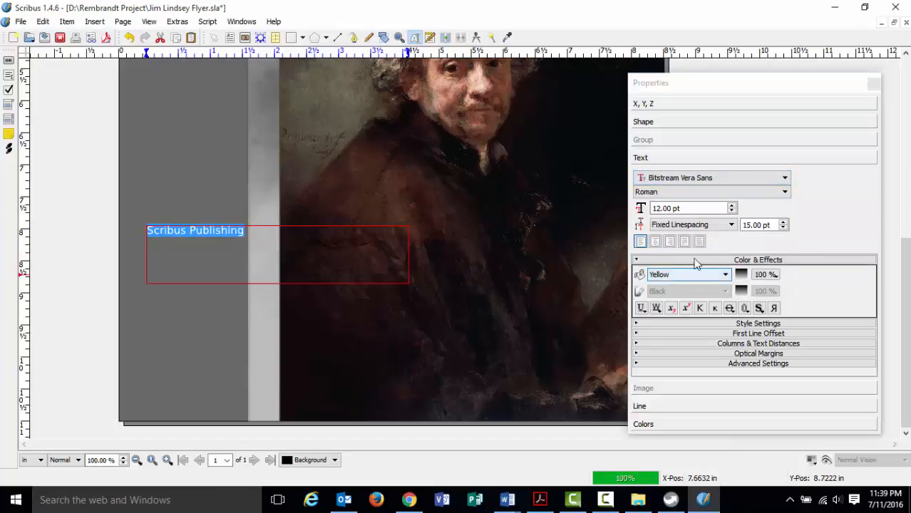
{"action": "left_click", "coordinate": [731, 205]}
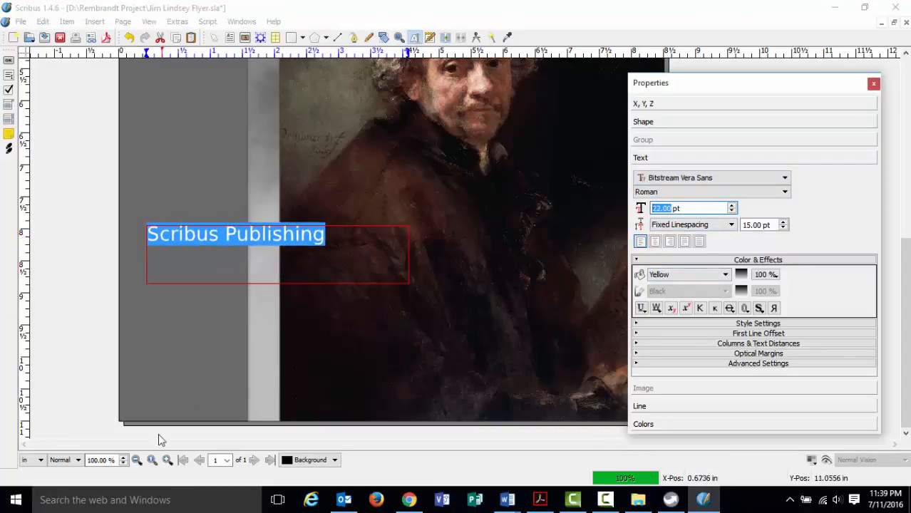
{"action": "left_click", "coordinate": [137, 459]}
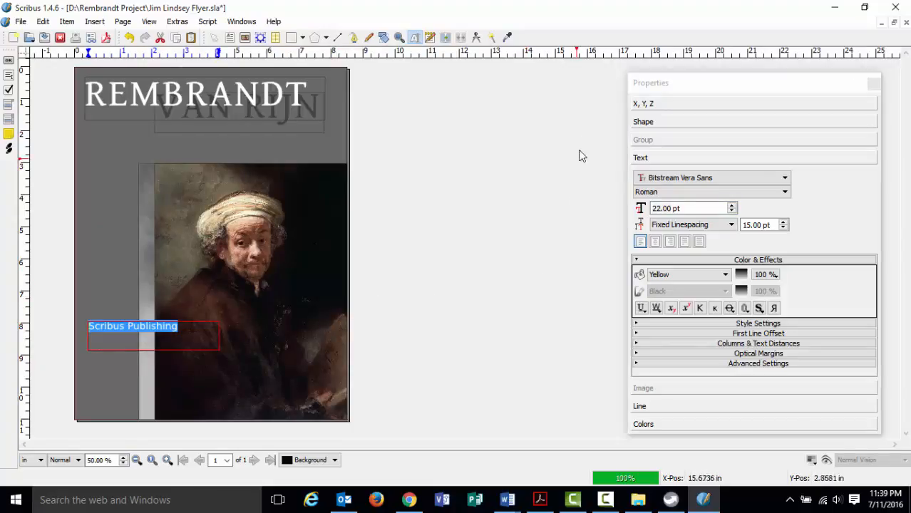
Rotate the Text7 frame 90° so 'Scribus Publishing' runs vertically upward.
{"action": "left_click", "coordinate": [663, 111]}
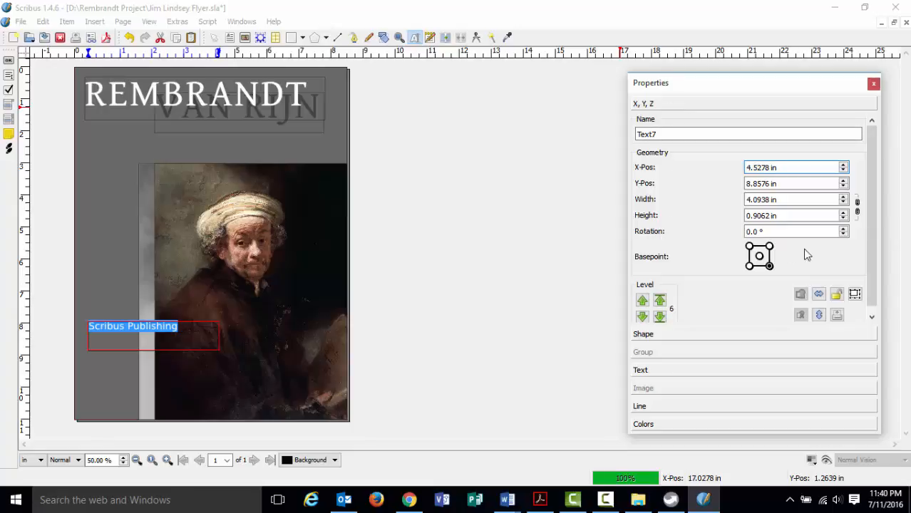
{"action": "scroll", "coordinate": [843, 231], "scroll_direction": "up", "scroll_amount": 7}
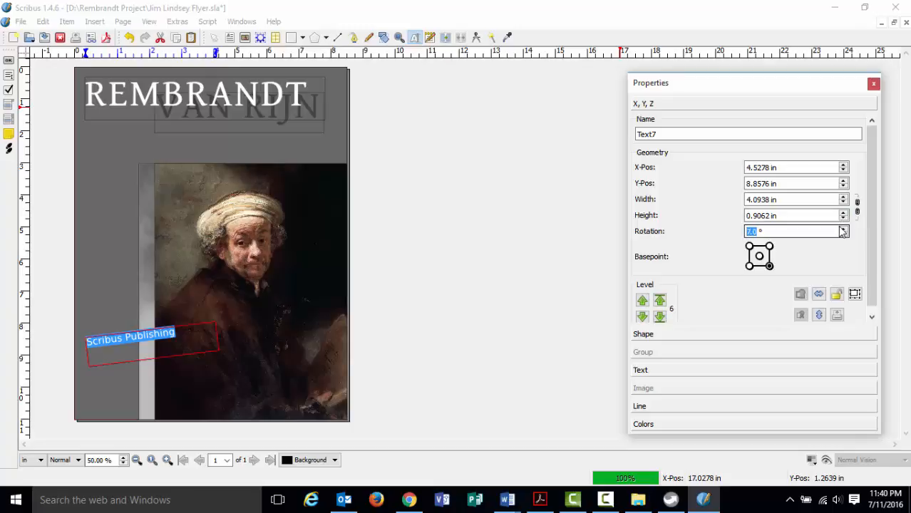
{"action": "scroll", "coordinate": [842, 231], "scroll_direction": "up", "scroll_amount": 7}
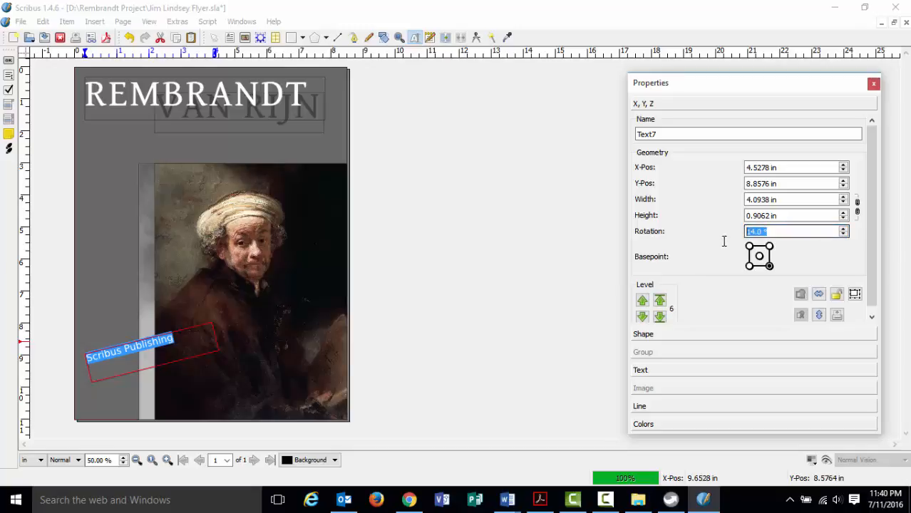
{"action": "type", "text": "90"}
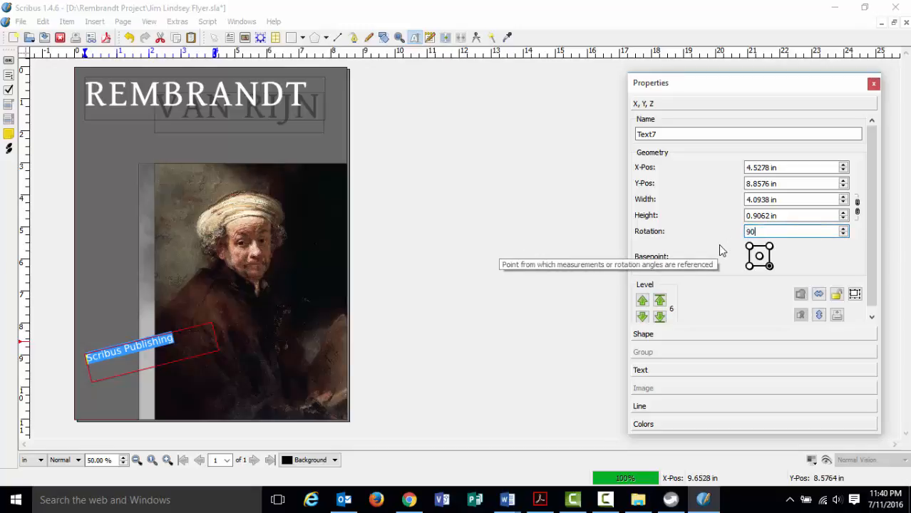
{"action": "key", "text": "Return"}
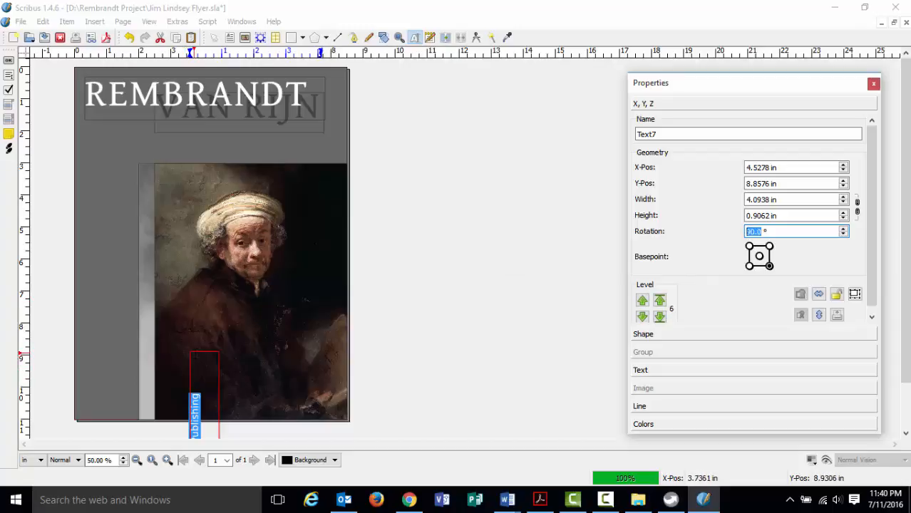
{"action": "scroll", "coordinate": [126, 374], "scroll_direction": "down", "scroll_amount": 2}
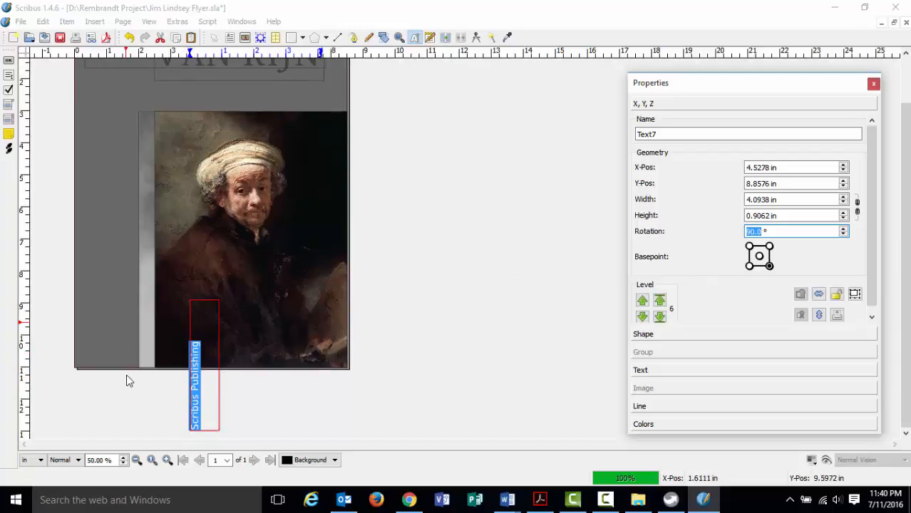
{"action": "left_click", "coordinate": [206, 399]}
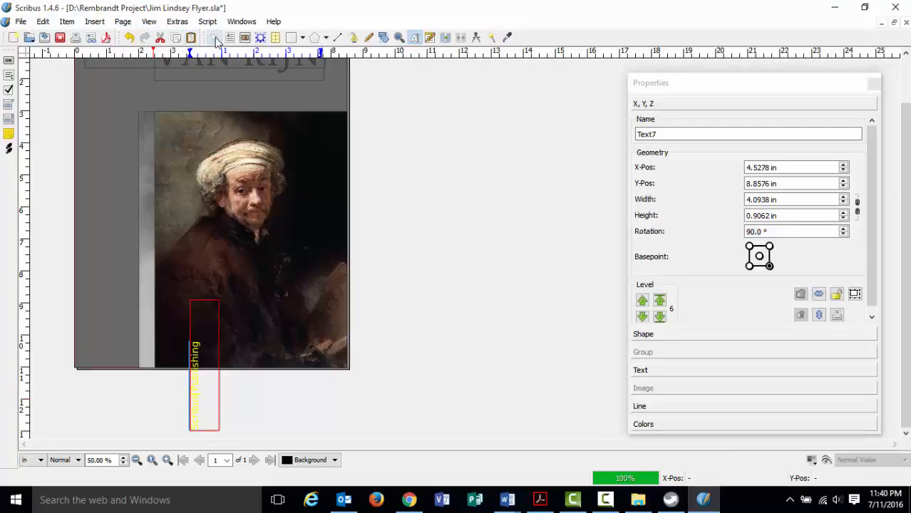
Move the vertical text frame to the page's left edge beside the portrait.
{"action": "left_click", "coordinate": [214, 37]}
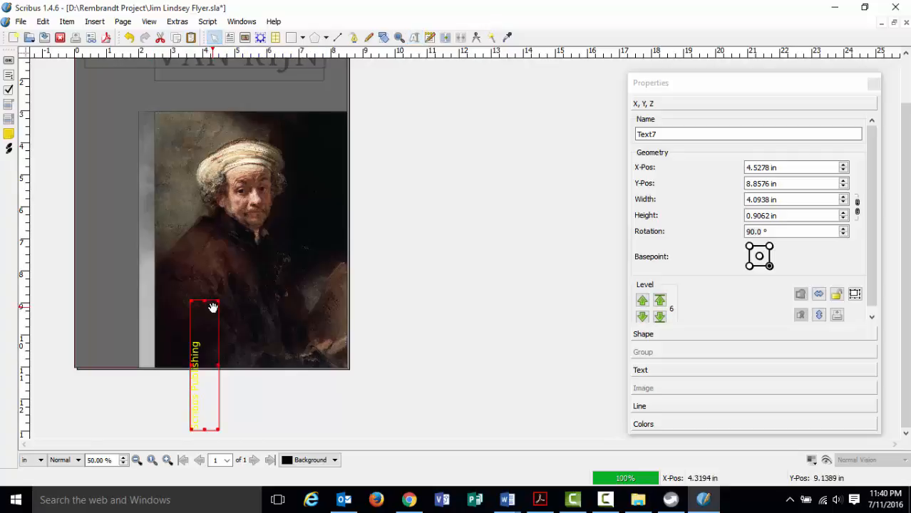
{"action": "left_click_drag", "start_coordinate": [213, 308], "coordinate": [114, 195]}
{"action": "left_click", "coordinate": [112, 336]}
{"action": "scroll", "coordinate": [112, 348], "scroll_direction": "up", "scroll_amount": 1}
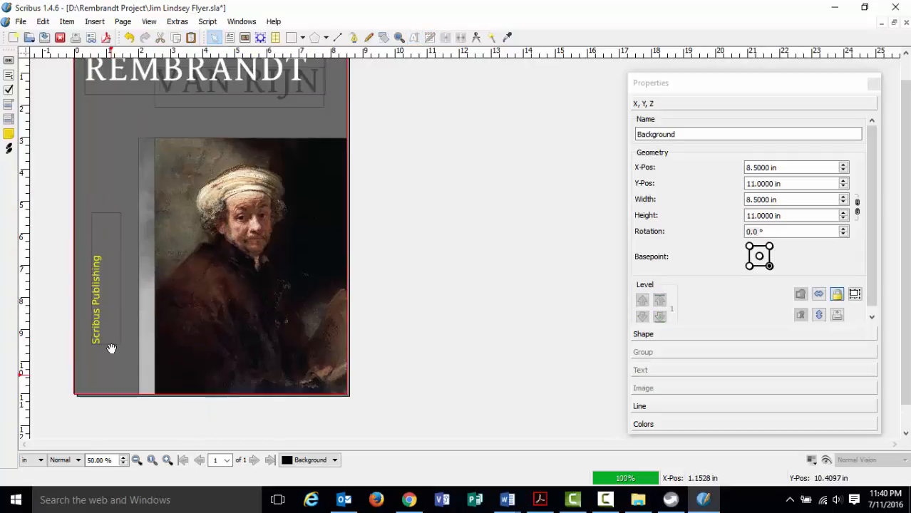
{"action": "scroll", "coordinate": [112, 347], "scroll_direction": "up", "scroll_amount": 1}
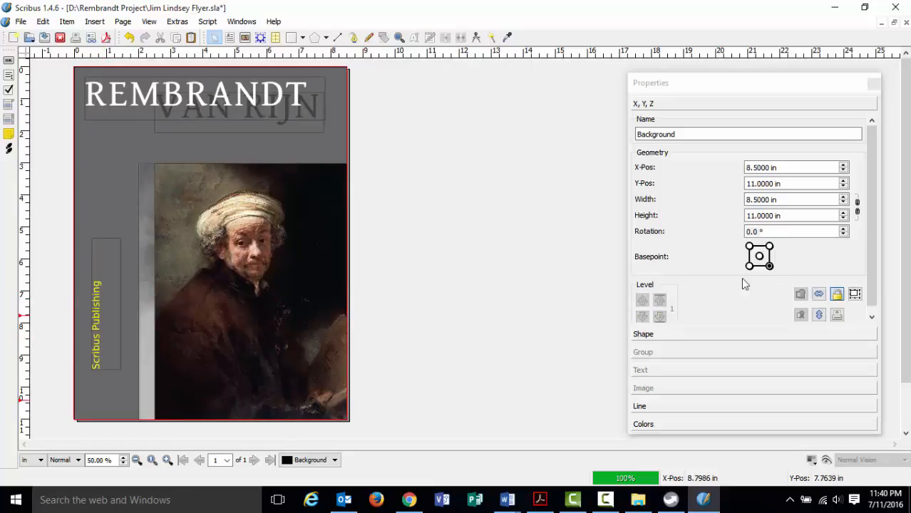
{"action": "left_click", "coordinate": [213, 292]}
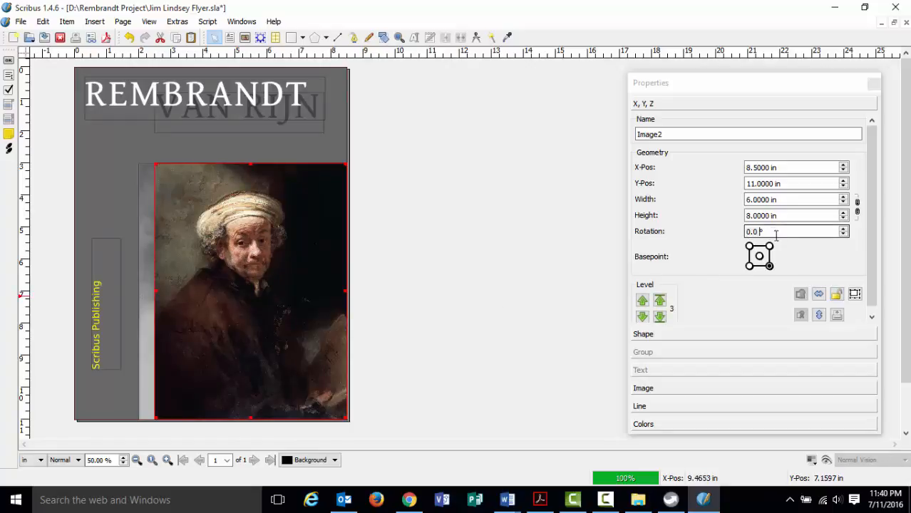
{"action": "left_click", "coordinate": [136, 355]}
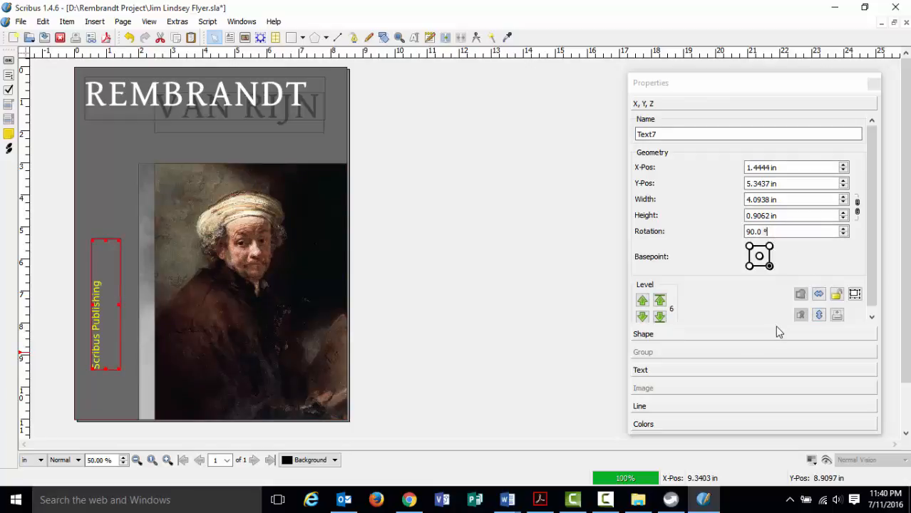
Set the text frame's basepoint to its centre after trying each corner.
{"action": "left_click", "coordinate": [749, 248]}
{"action": "left_click", "coordinate": [748, 266]}
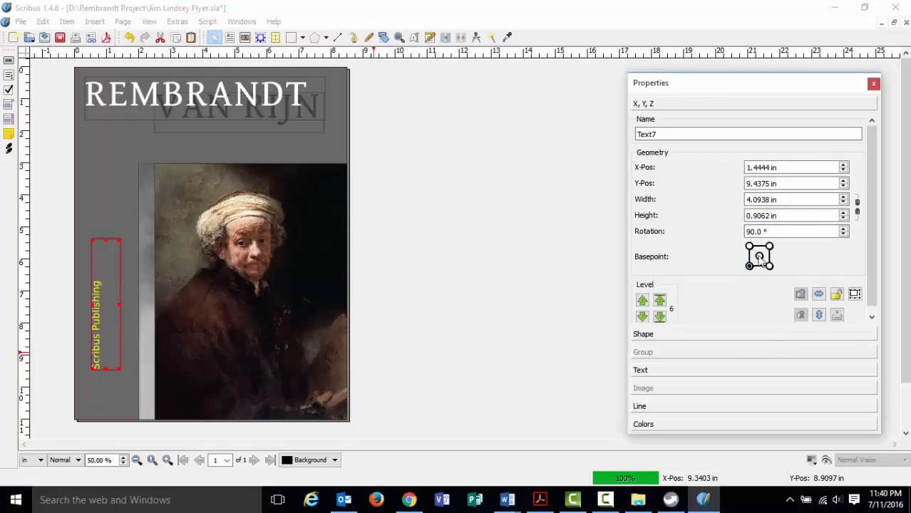
{"action": "left_click", "coordinate": [769, 247]}
{"action": "left_click", "coordinate": [749, 248]}
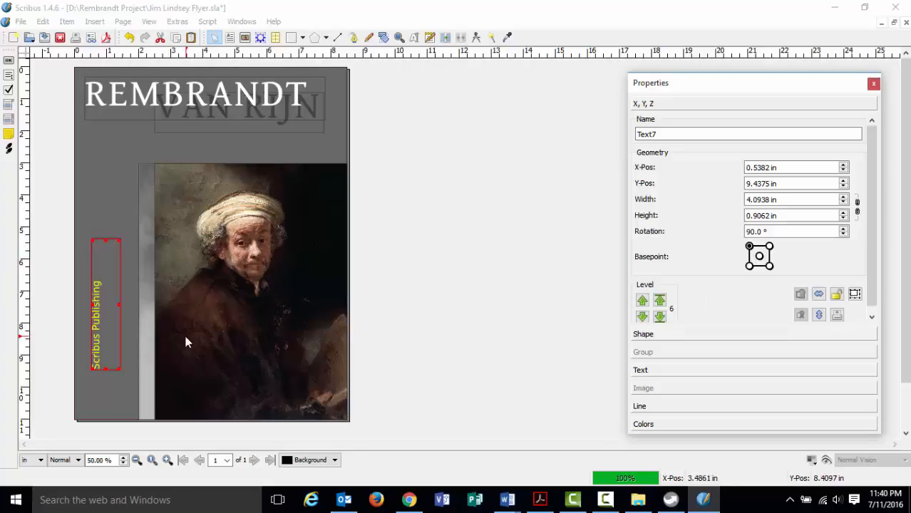
{"action": "left_click", "coordinate": [749, 267]}
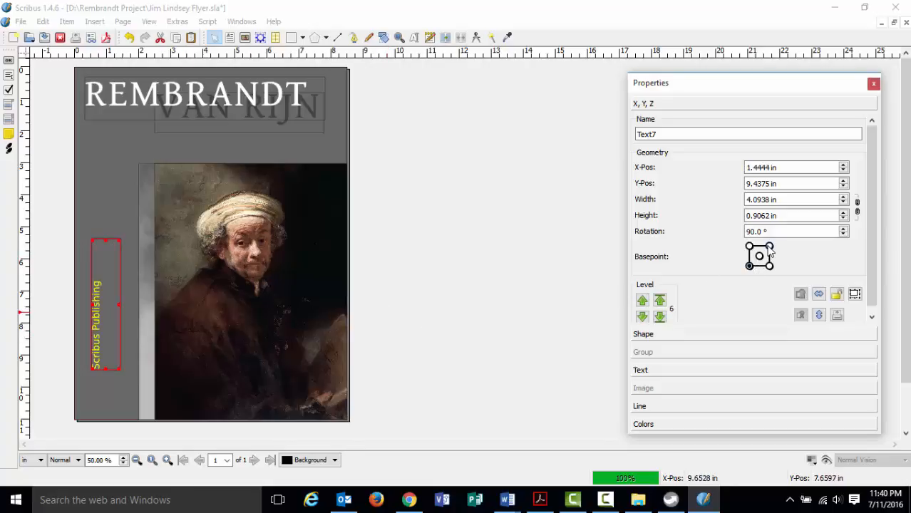
{"action": "left_click", "coordinate": [769, 246]}
{"action": "left_click", "coordinate": [768, 266]}
{"action": "left_click", "coordinate": [759, 257]}
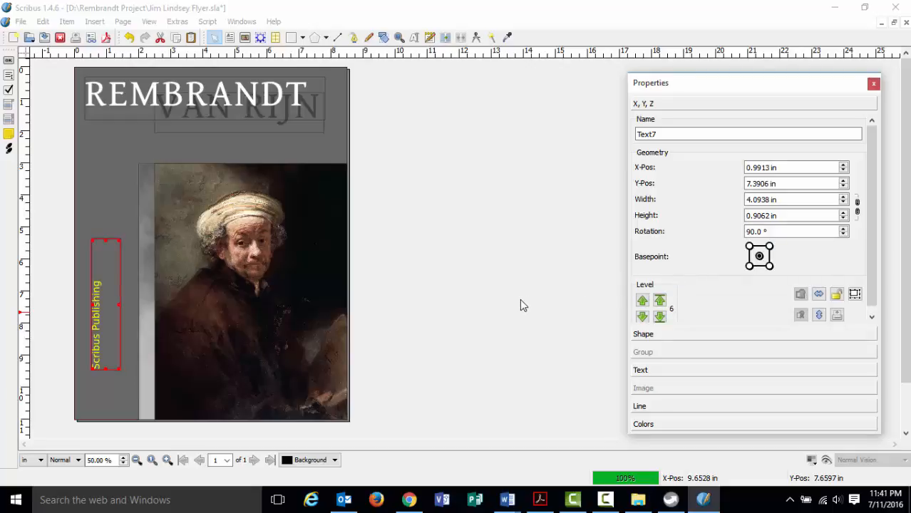
{"action": "left_click", "coordinate": [539, 500]}
{"action": "scroll", "coordinate": [454, 364], "scroll_direction": "up", "scroll_amount": 3}
{"action": "scroll", "coordinate": [454, 364], "scroll_direction": "up", "scroll_amount": 4}
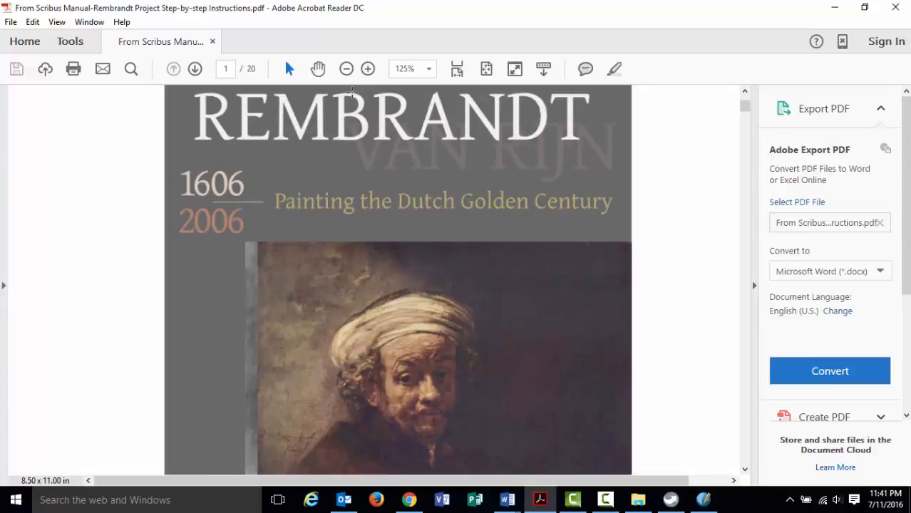
{"action": "left_click", "coordinate": [346, 68]}
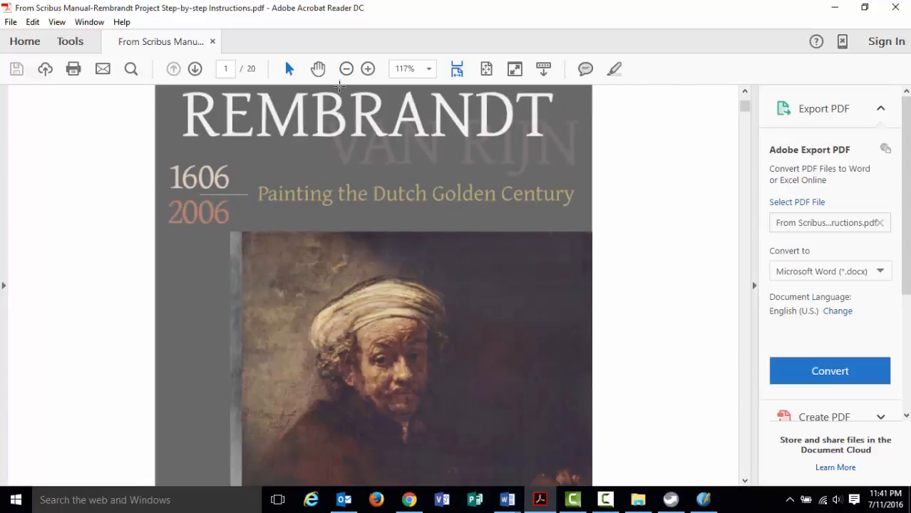
{"action": "left_click", "coordinate": [346, 69]}
{"action": "left_click", "coordinate": [347, 68]}
{"action": "scroll", "coordinate": [353, 222], "scroll_direction": "up", "scroll_amount": 1}
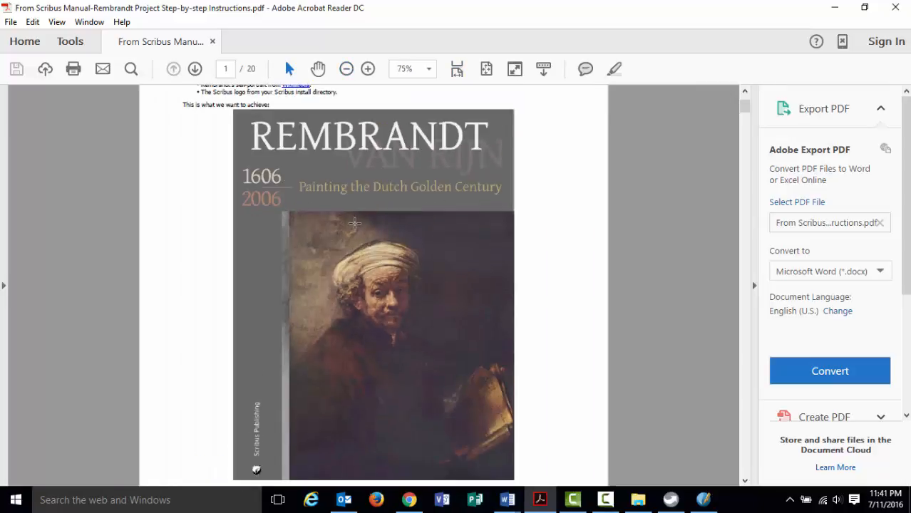
{"action": "scroll", "coordinate": [359, 225], "scroll_direction": "down", "scroll_amount": 1}
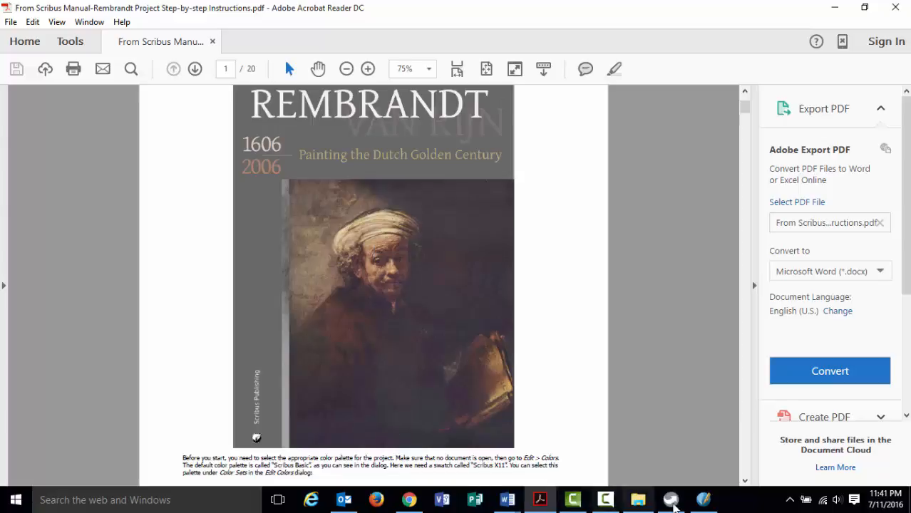
{"action": "left_click", "coordinate": [704, 499]}
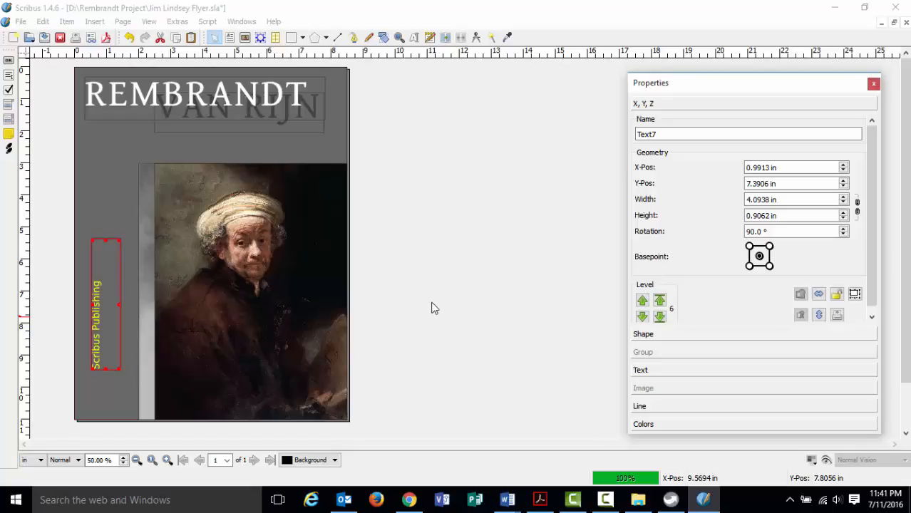
Move the vertical 'Scribus Publishing' frame off the page onto the right-hand pasteboard.
{"action": "left_click", "coordinate": [427, 292]}
{"action": "left_click", "coordinate": [426, 294]}
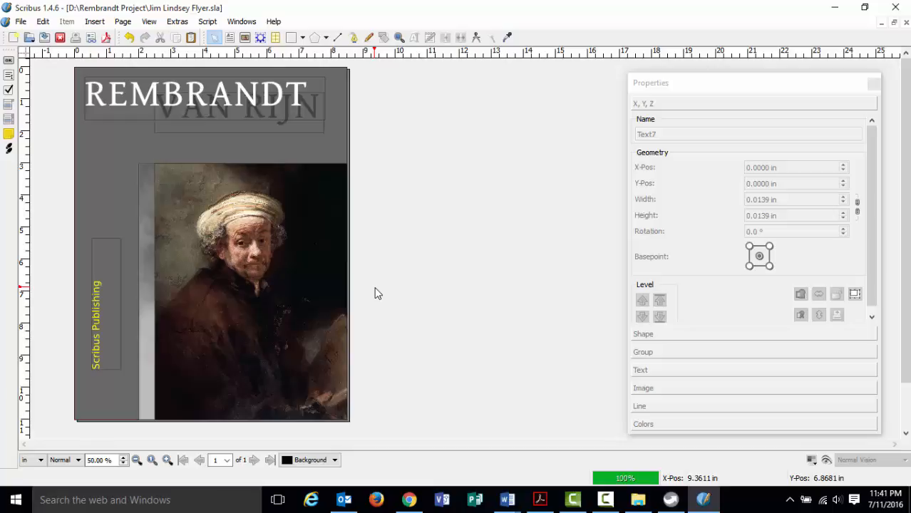
{"action": "left_click", "coordinate": [105, 253]}
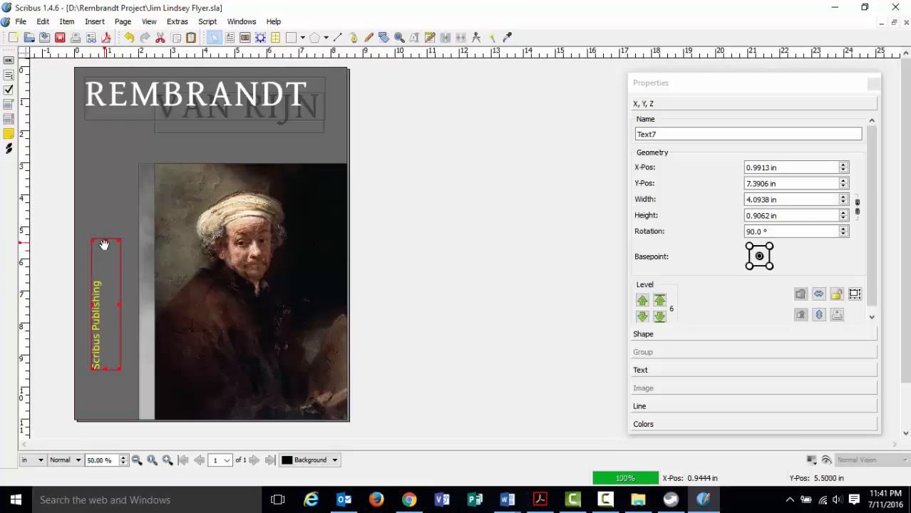
{"action": "left_click_drag", "start_coordinate": [104, 246], "coordinate": [385, 203]}
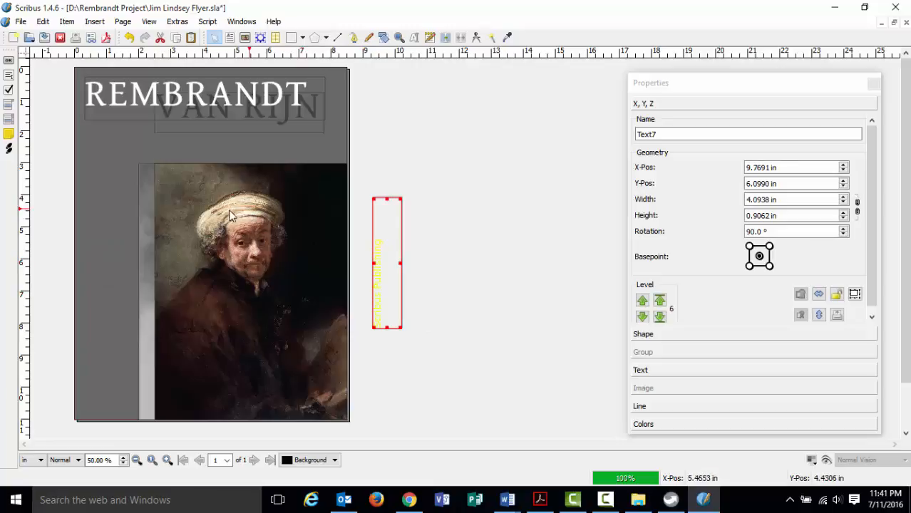
Draw a tall rectangle bar on the page's left side.
{"action": "left_click", "coordinate": [302, 37]}
{"action": "mouse_move", "coordinate": [355, 57]}
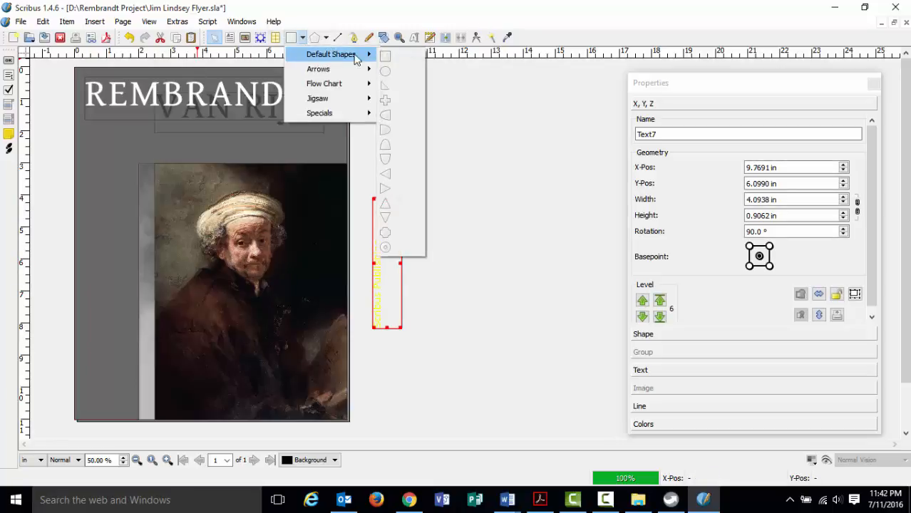
{"action": "left_click", "coordinate": [384, 56]}
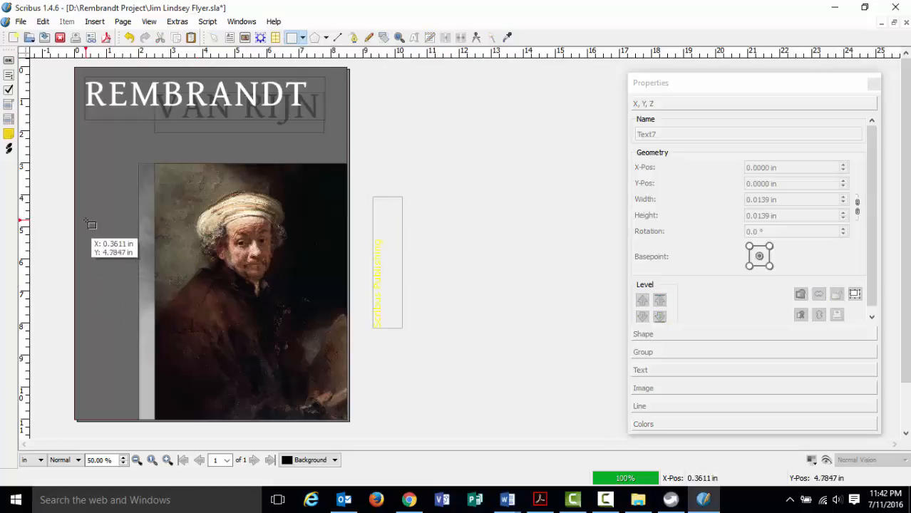
{"action": "left_click_drag", "start_coordinate": [86, 222], "coordinate": [114, 352]}
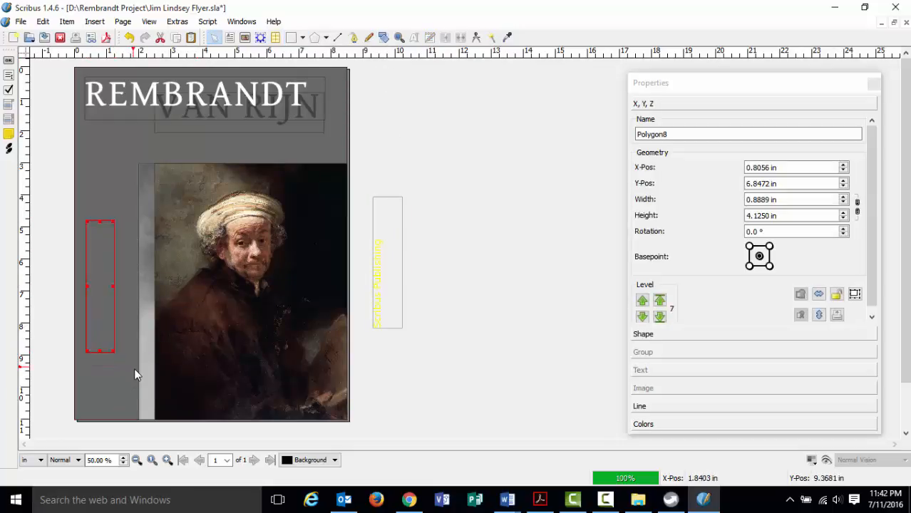
Fill the bar with Grey13 and shorten the Scribus Publishing frame onto it.
{"action": "left_click", "coordinate": [649, 424]}
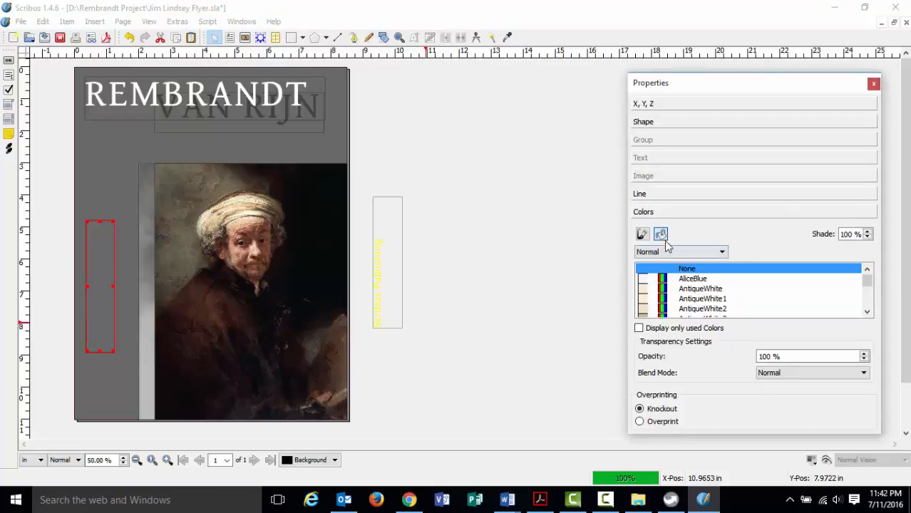
{"action": "left_click", "coordinate": [642, 235]}
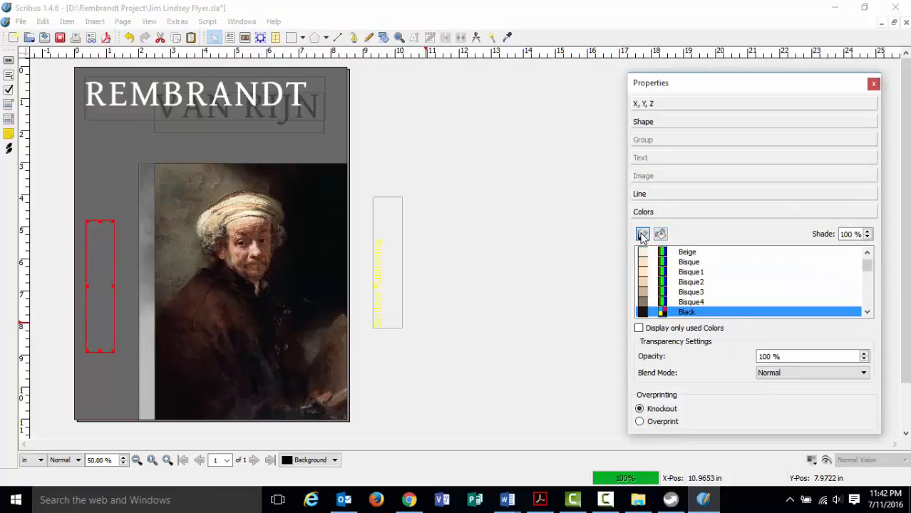
{"action": "left_click", "coordinate": [661, 235]}
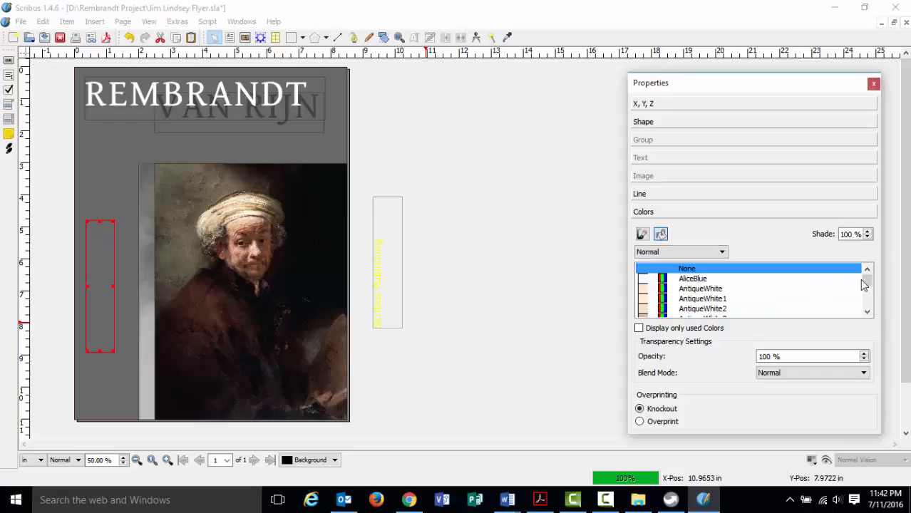
{"action": "mouse_move", "coordinate": [867, 280]}
{"action": "left_mouse_down"}
{"action": "mouse_move", "coordinate": [870, 296]}
{"action": "mouse_move", "coordinate": [866, 289]}
{"action": "left_mouse_up"}
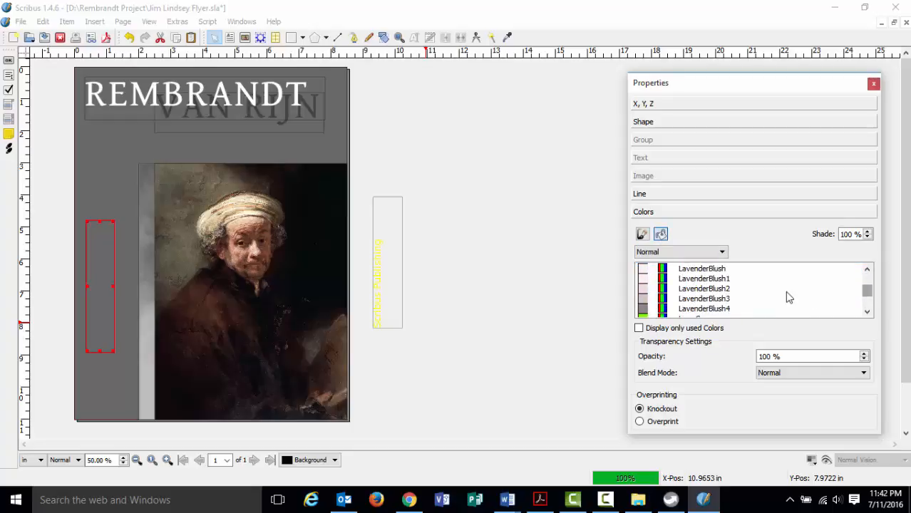
{"action": "scroll", "coordinate": [771, 305], "scroll_direction": "down", "scroll_amount": 3}
{"action": "scroll", "coordinate": [770, 305], "scroll_direction": "down", "scroll_amount": 6}
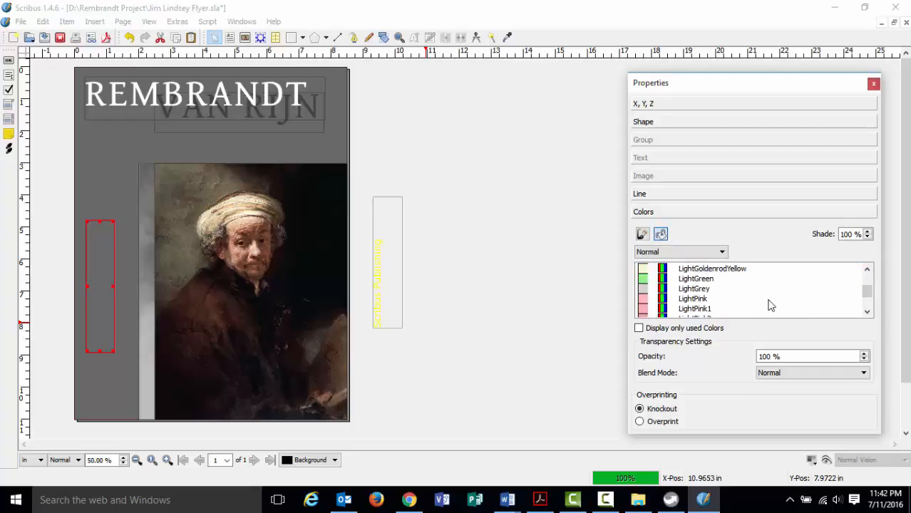
{"action": "left_click", "coordinate": [769, 302]}
{"action": "scroll", "coordinate": [734, 305], "scroll_direction": "down", "scroll_amount": 10}
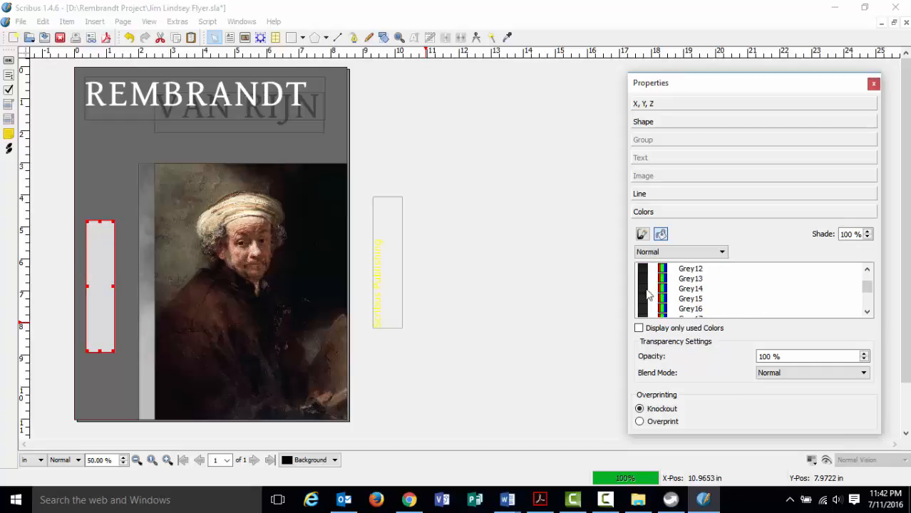
{"action": "left_click", "coordinate": [646, 279]}
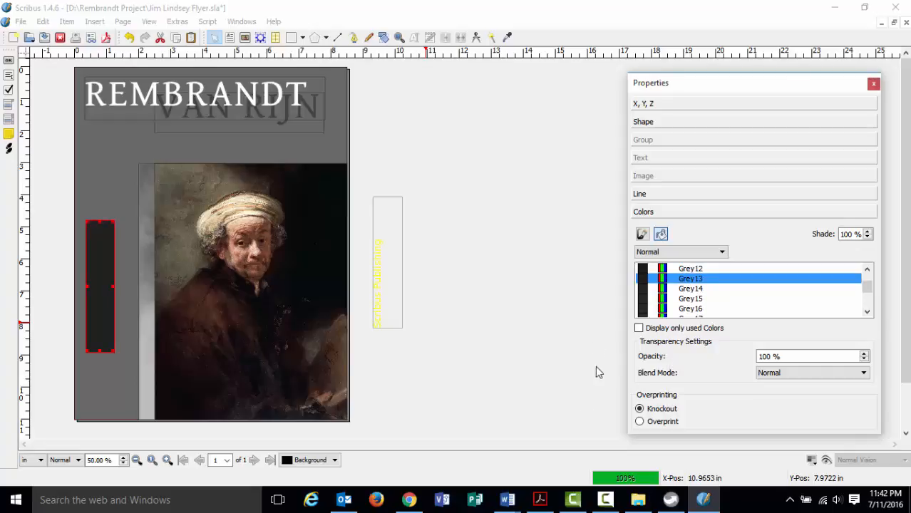
{"action": "left_click", "coordinate": [381, 260]}
{"action": "left_click_drag", "start_coordinate": [385, 198], "coordinate": [110, 253]}
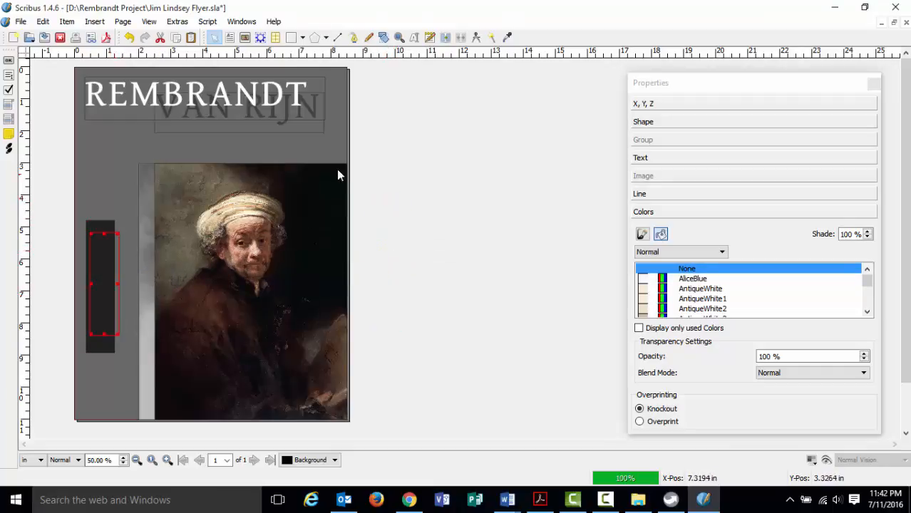
Raise the Scribus Publishing text frame to the top, above the dark Grey13 bar.
{"action": "left_click", "coordinate": [642, 104]}
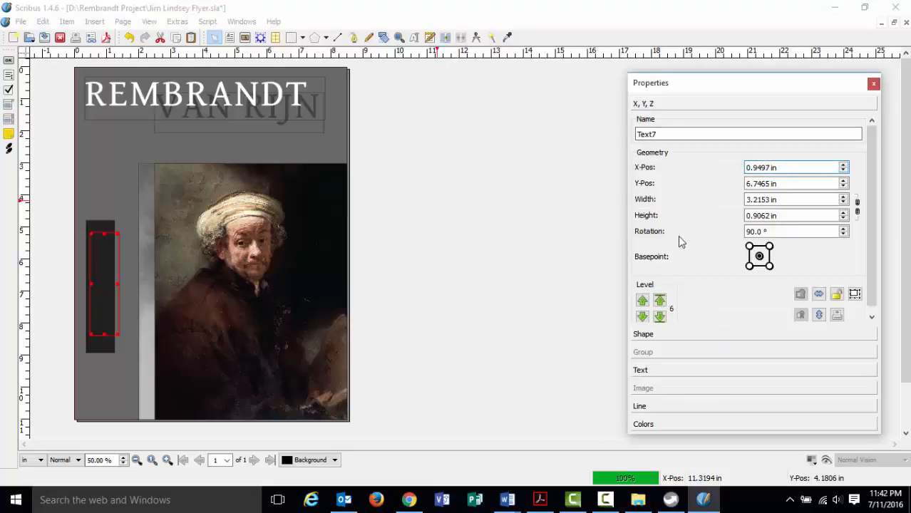
{"action": "left_click", "coordinate": [659, 300]}
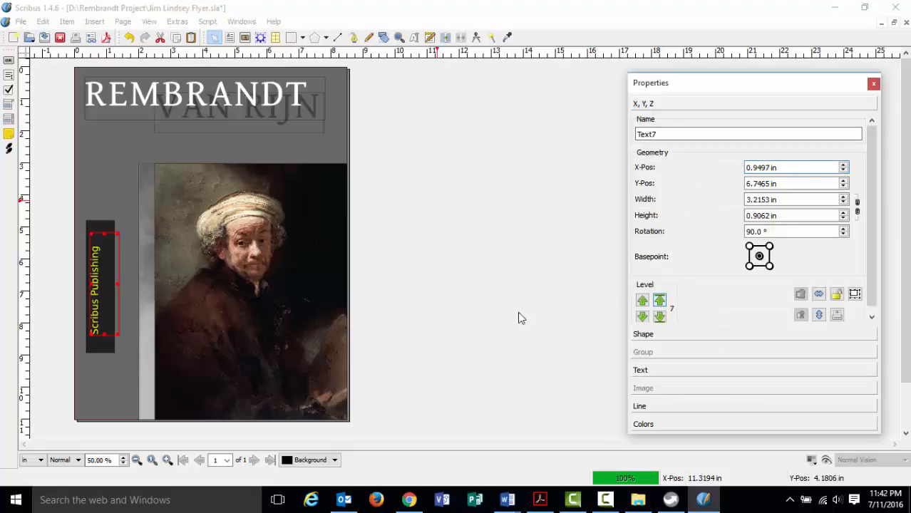
{"action": "left_click", "coordinate": [101, 348]}
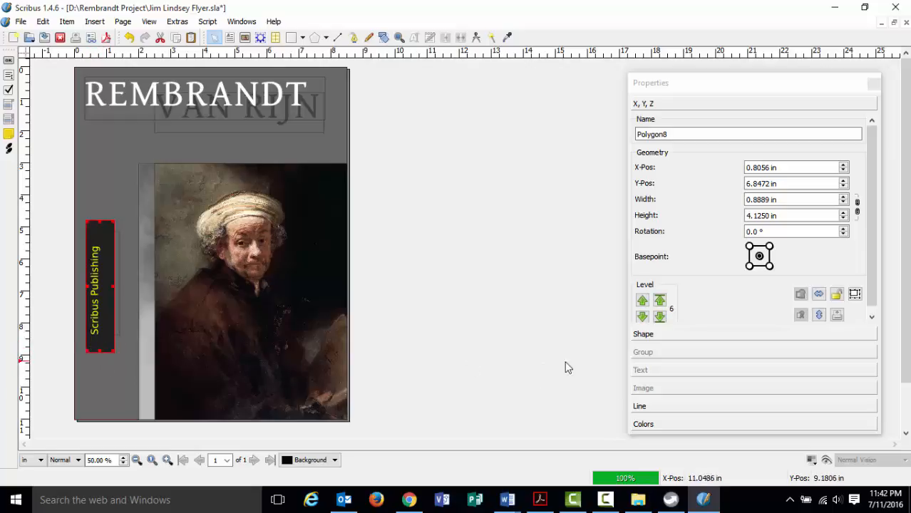
Lower the Grey13 bar's opacity to 60% and zoom around the portrait to check it.
{"action": "left_click", "coordinate": [661, 424]}
{"action": "left_click", "coordinate": [662, 425]}
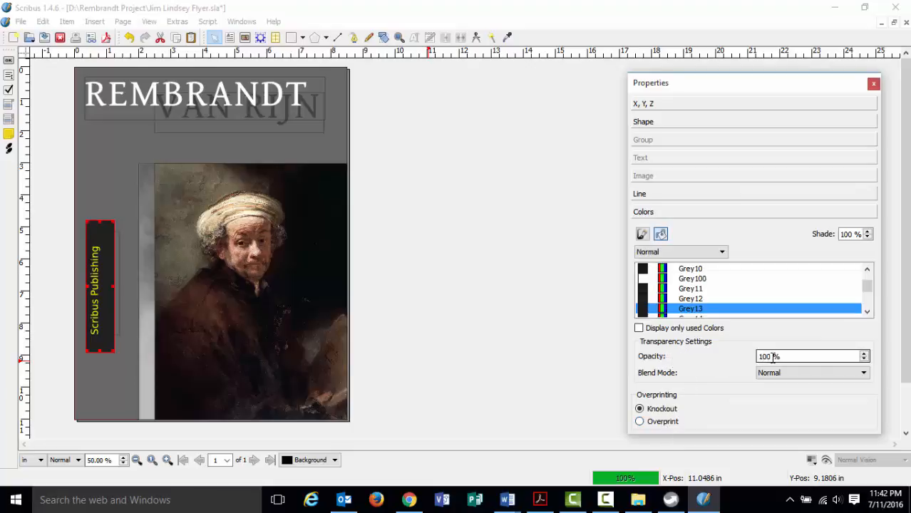
{"action": "left_click", "coordinate": [863, 360]}
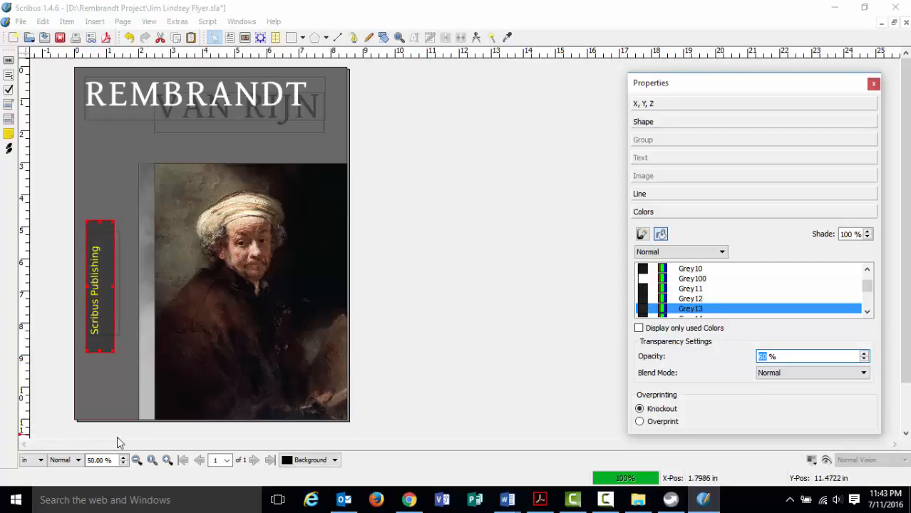
{"action": "left_click", "coordinate": [166, 459]}
{"action": "left_click", "coordinate": [167, 460]}
{"action": "left_click", "coordinate": [167, 460]}
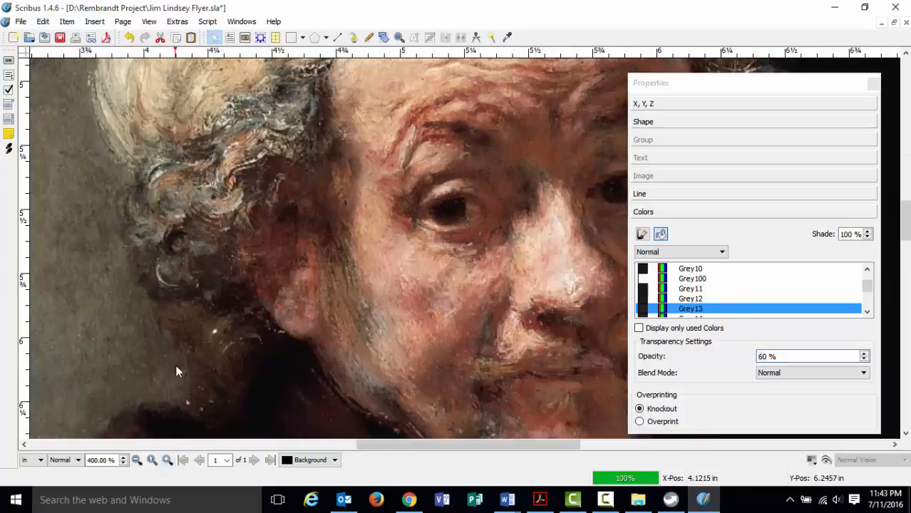
{"action": "left_click", "coordinate": [136, 460]}
{"action": "left_click", "coordinate": [137, 460]}
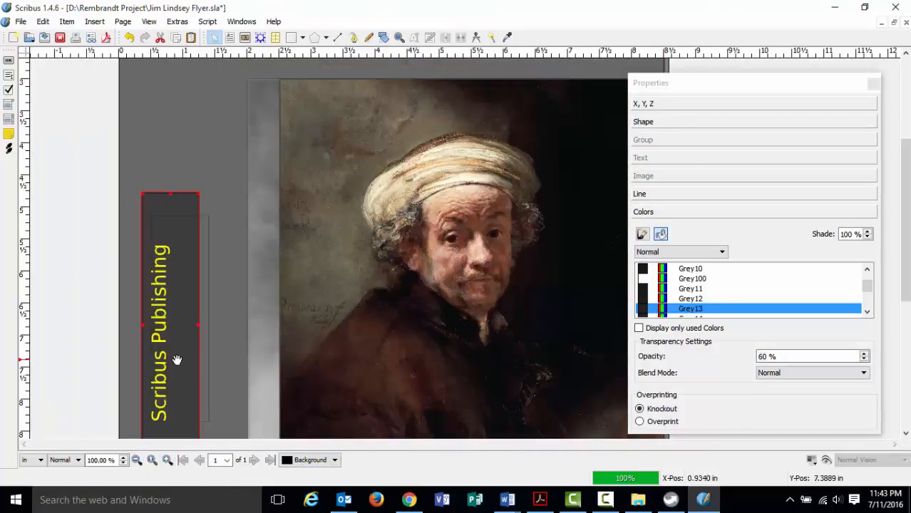
Try the bar's opacity at 50% and 30%, then bring it back to nearly 100% and deselect.
{"action": "left_click", "coordinate": [864, 360]}
{"action": "left_click", "coordinate": [863, 361]}
{"action": "left_click", "coordinate": [863, 361]}
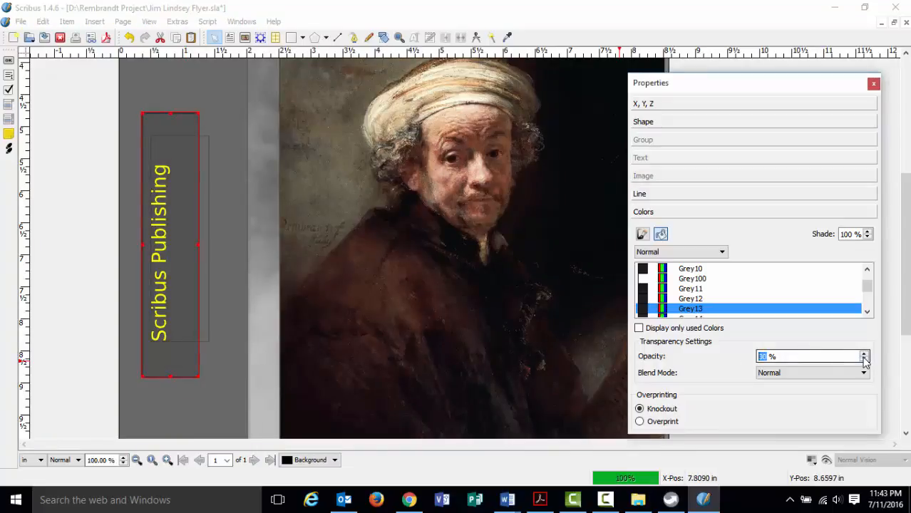
{"action": "left_click", "coordinate": [864, 354]}
{"action": "left_click", "coordinate": [863, 354]}
{"action": "left_click", "coordinate": [864, 354]}
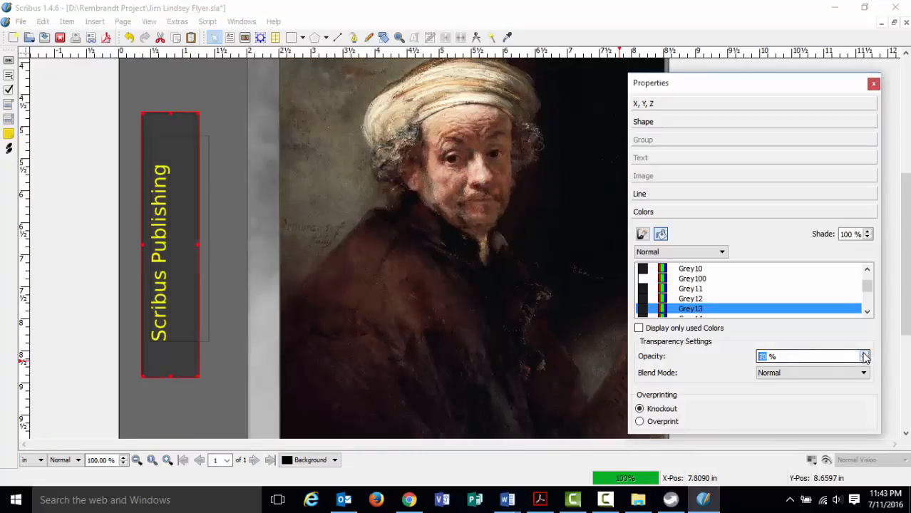
{"action": "left_click", "coordinate": [864, 354]}
{"action": "left_click", "coordinate": [863, 354]}
{"action": "left_click", "coordinate": [864, 354]}
{"action": "left_click", "coordinate": [863, 354]}
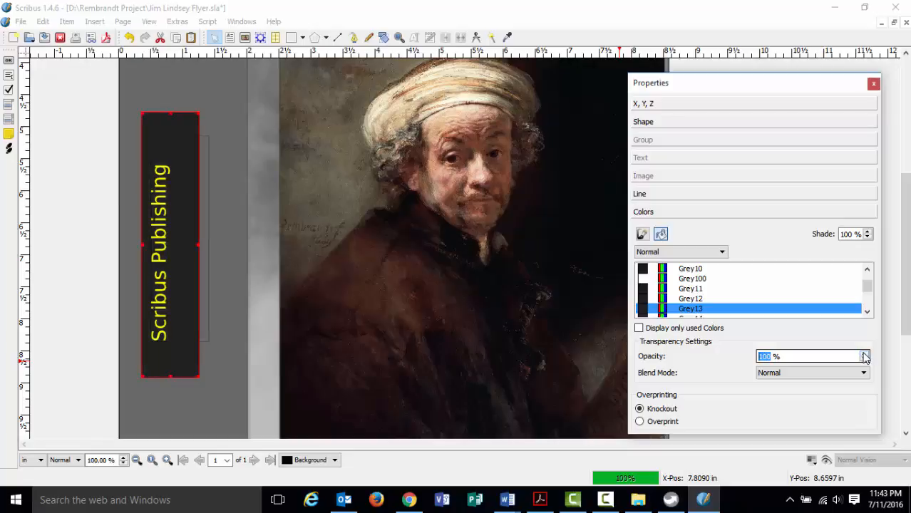
{"action": "left_click", "coordinate": [863, 359]}
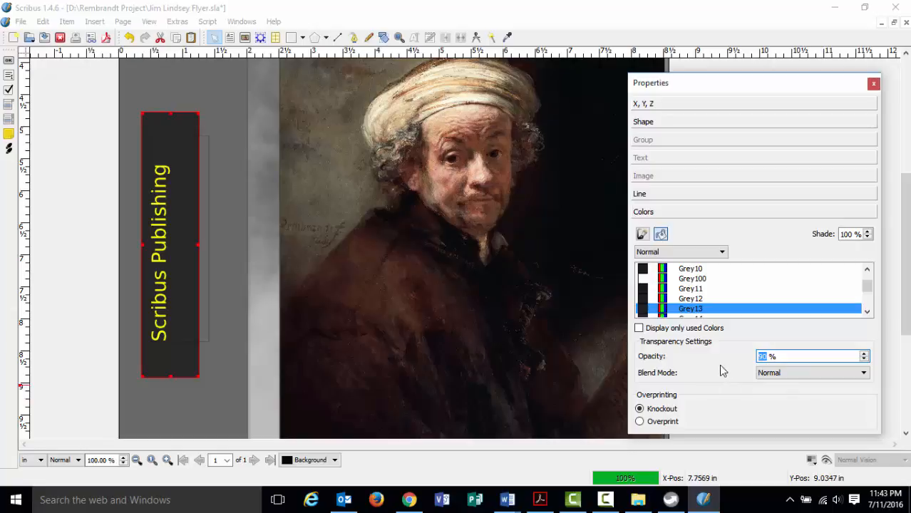
{"action": "left_click", "coordinate": [202, 368]}
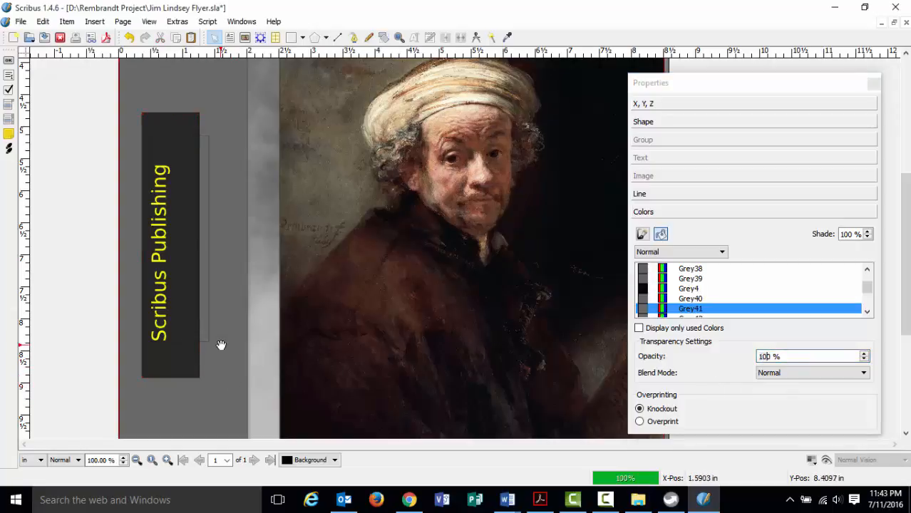
Zoom out to the whole page and back to half size, then bring the cover document forward.
{"action": "left_click", "coordinate": [136, 460]}
{"action": "left_click", "coordinate": [136, 460]}
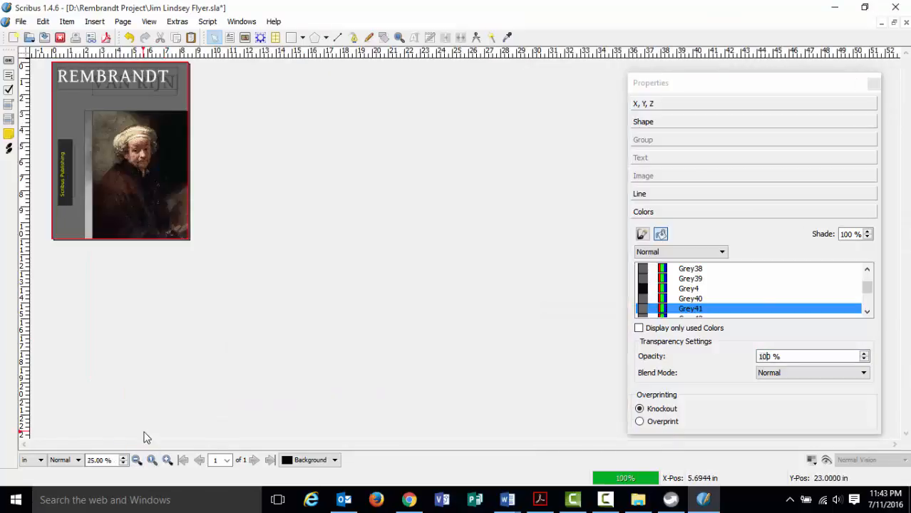
{"action": "left_click", "coordinate": [167, 460]}
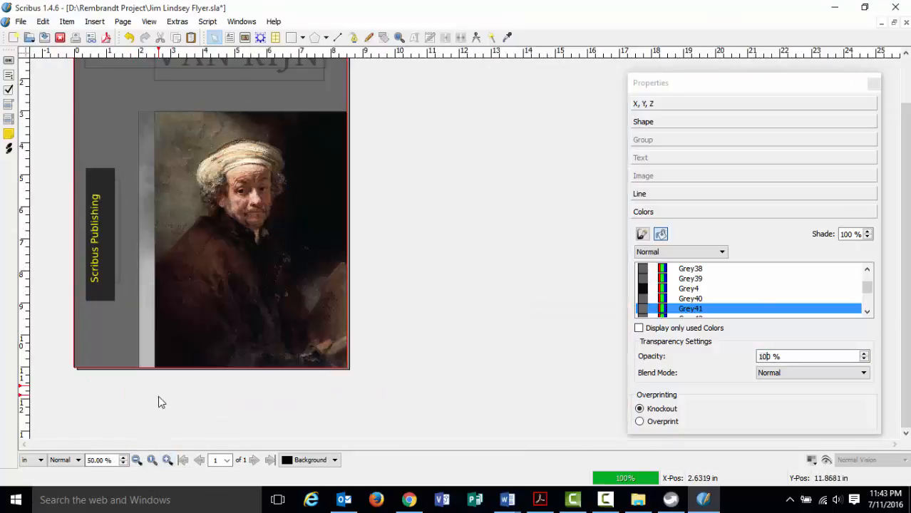
{"action": "scroll", "coordinate": [158, 396], "scroll_direction": "up", "scroll_amount": 1}
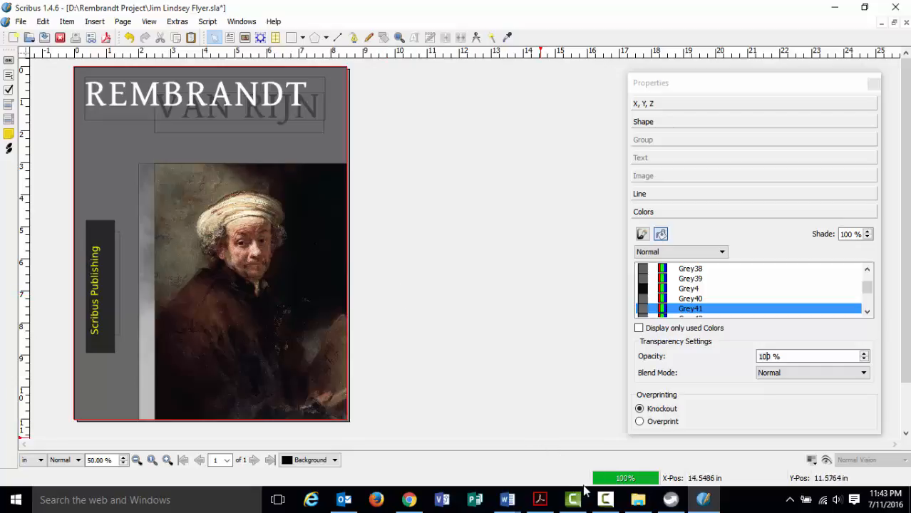
{"action": "left_click", "coordinate": [605, 499]}
{"action": "left_click", "coordinate": [610, 501]}
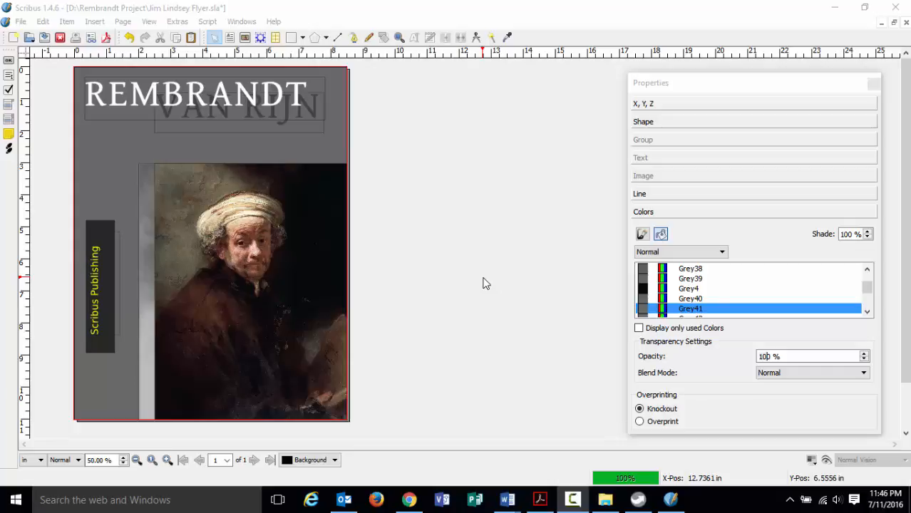
{"action": "left_click", "coordinate": [279, 17]}
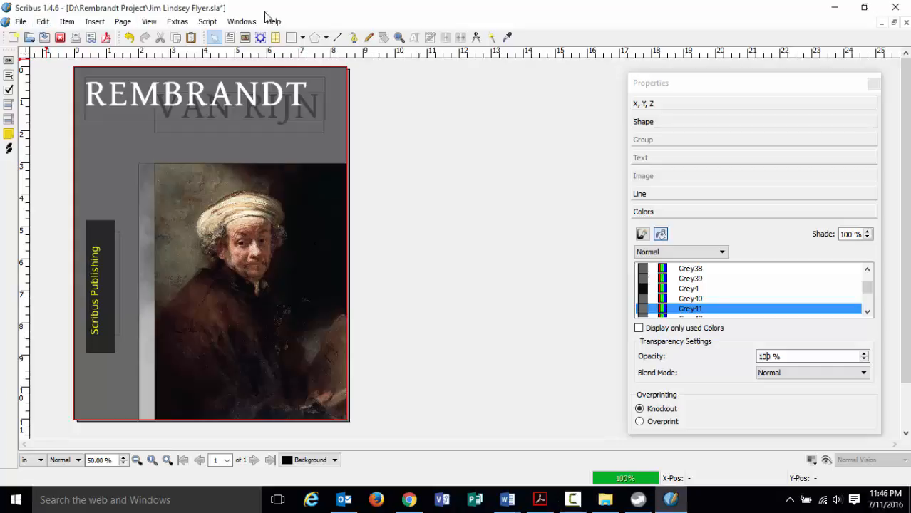
Save the cover over the existing .sla in Rembrandt Project and close the Properties palette.
{"action": "left_click", "coordinate": [22, 22]}
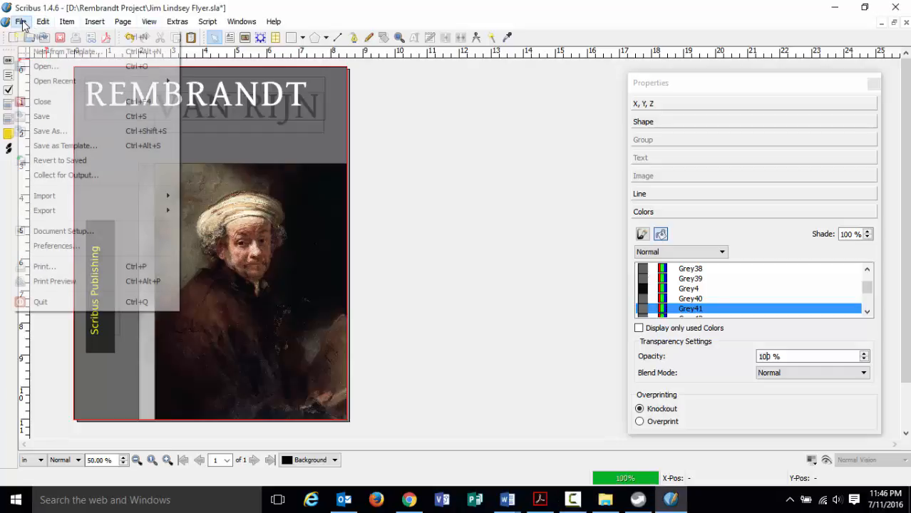
{"action": "left_click", "coordinate": [61, 131]}
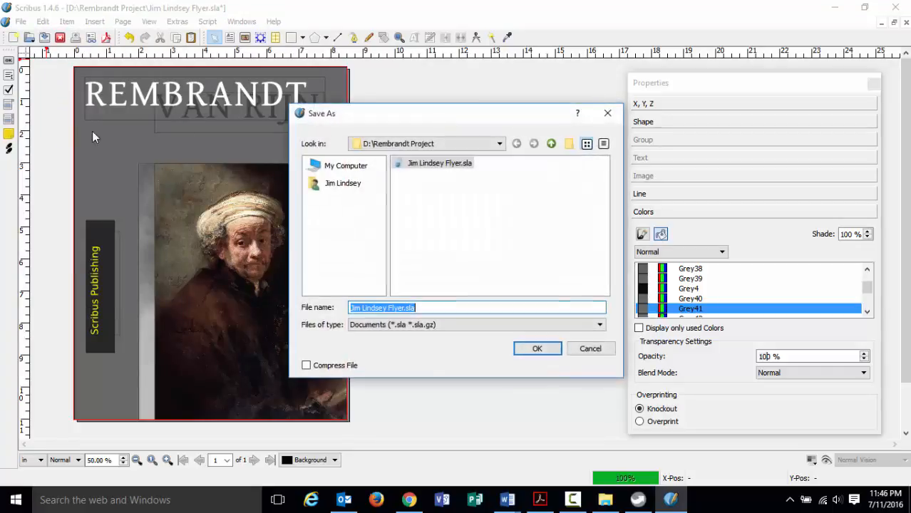
{"action": "left_click", "coordinate": [442, 166]}
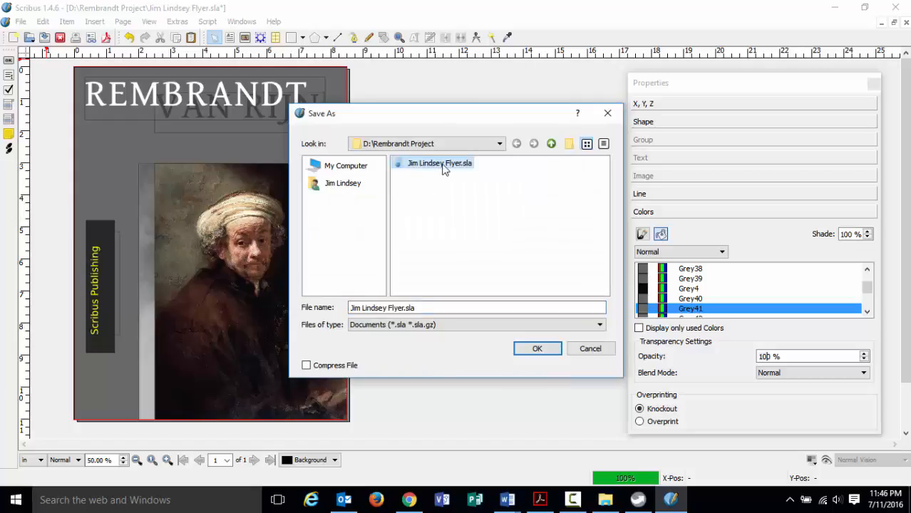
{"action": "left_click", "coordinate": [536, 346]}
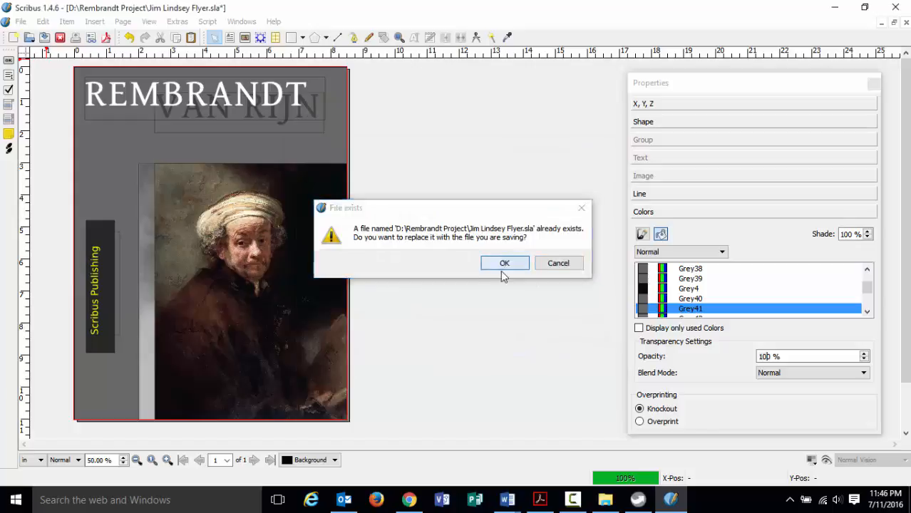
{"action": "left_click", "coordinate": [503, 263]}
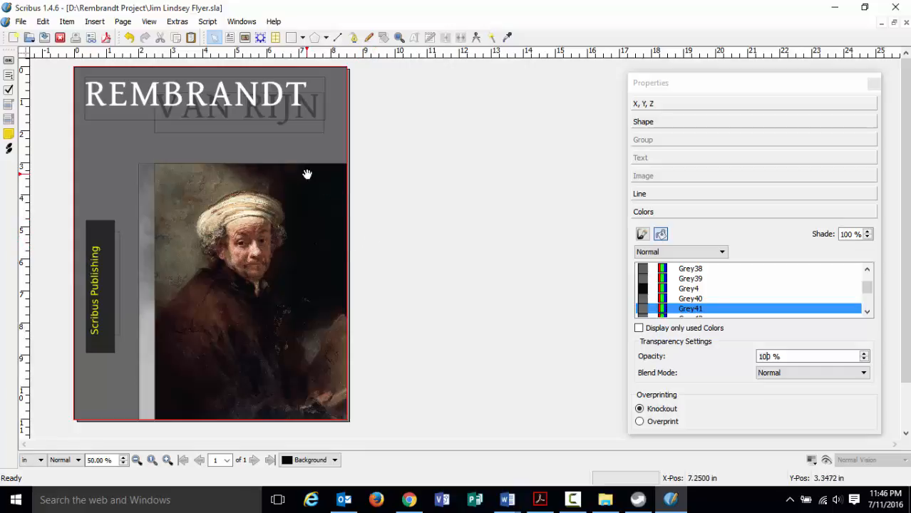
{"action": "left_click", "coordinate": [873, 83]}
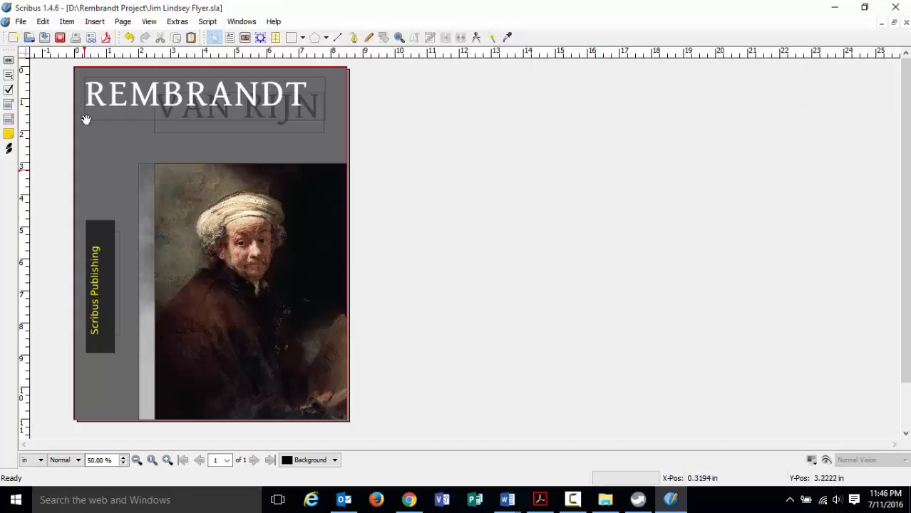
Start exporting the cover as PDF, ignoring the preflight transparency warning on Polygon8.
{"action": "left_click", "coordinate": [25, 22]}
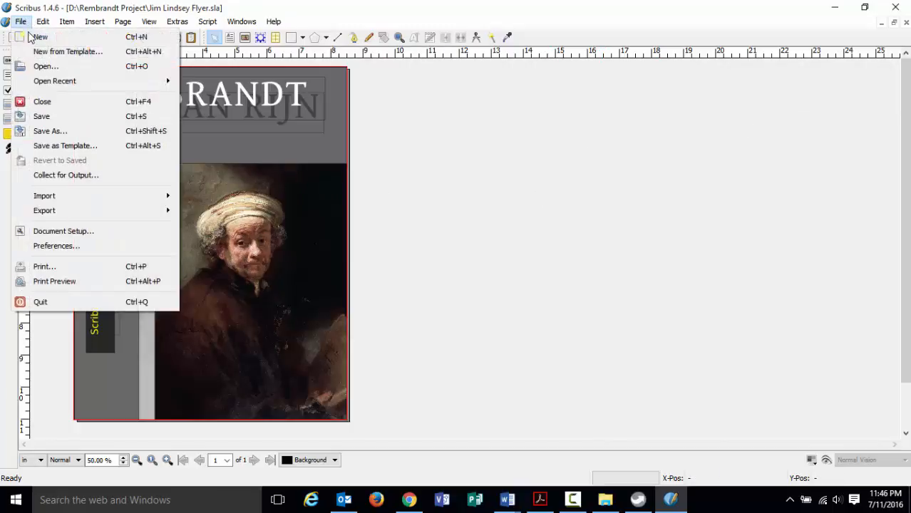
{"action": "mouse_move", "coordinate": [39, 215]}
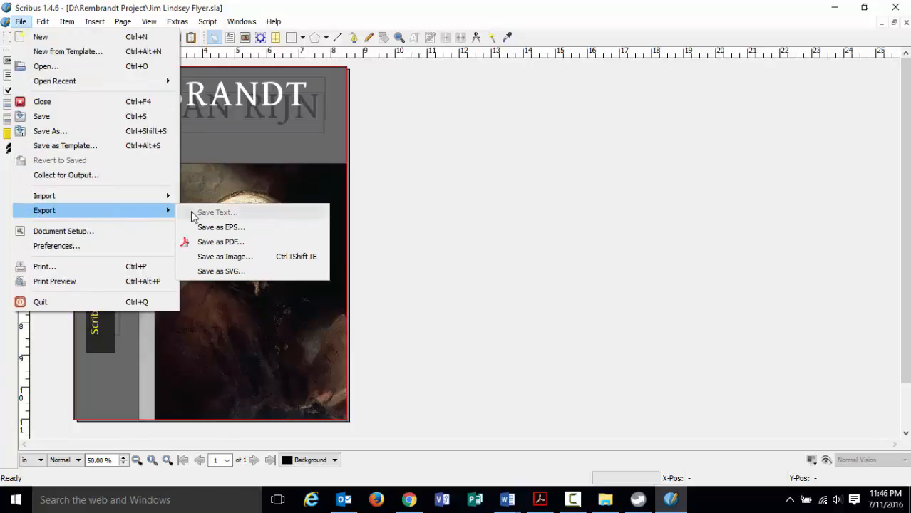
{"action": "left_click", "coordinate": [234, 245]}
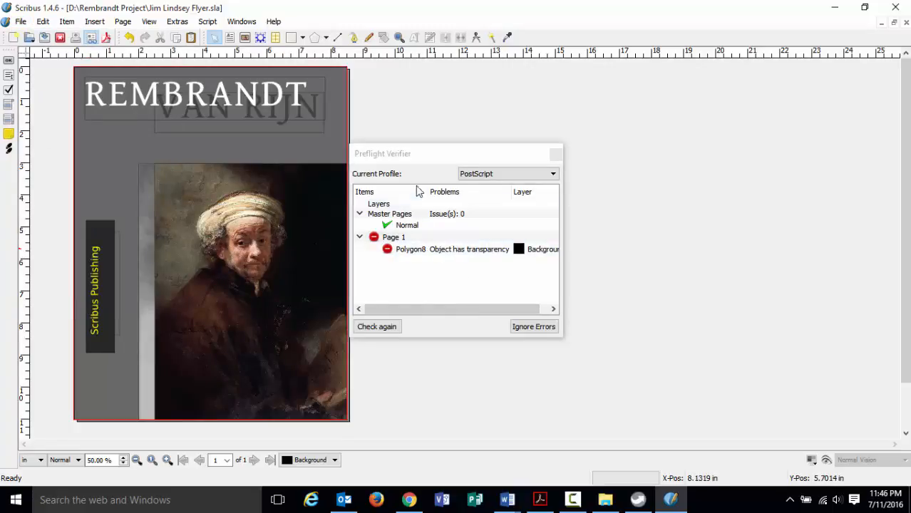
{"action": "left_click_drag", "start_coordinate": [425, 152], "coordinate": [460, 148]}
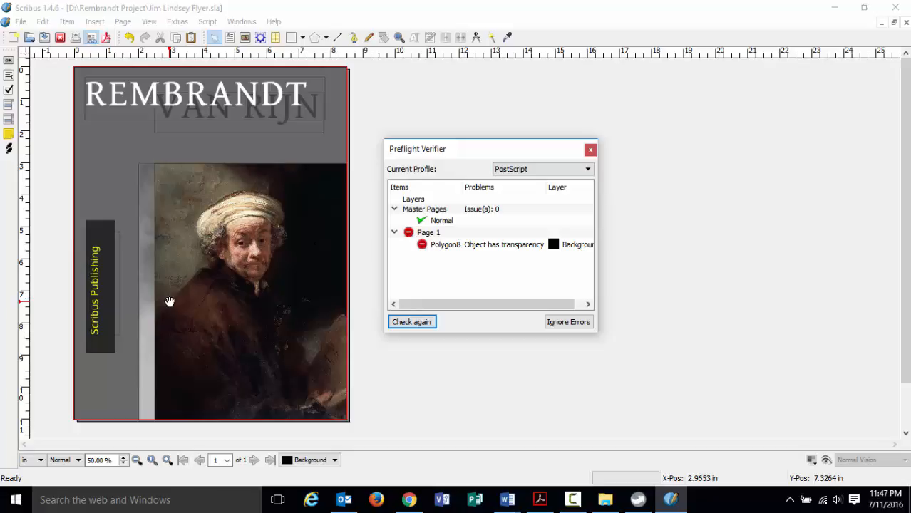
{"action": "left_click", "coordinate": [548, 322]}
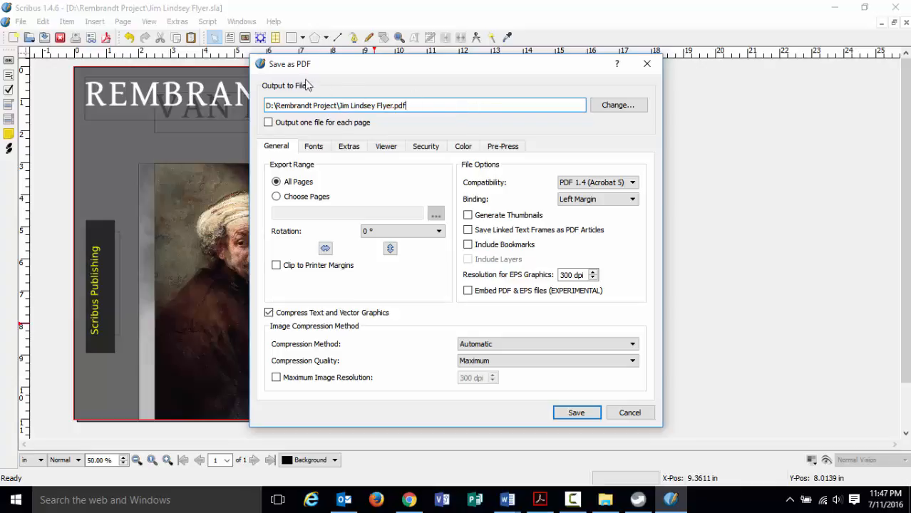
Set PDF compatibility to PDF 1.3 (Acrobat 4) and save the PDF to Rembrandt Project.
{"action": "left_click", "coordinate": [411, 111]}
{"action": "left_click", "coordinate": [636, 183]}
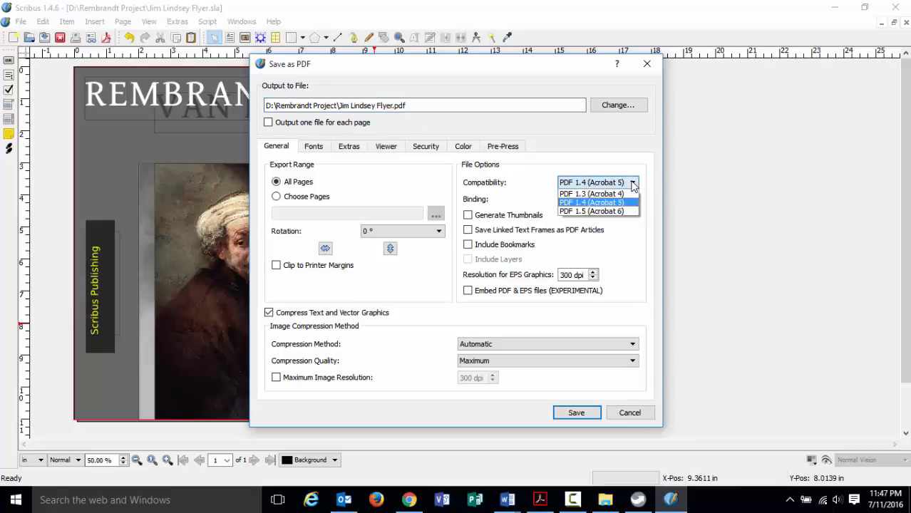
{"action": "left_click", "coordinate": [590, 193]}
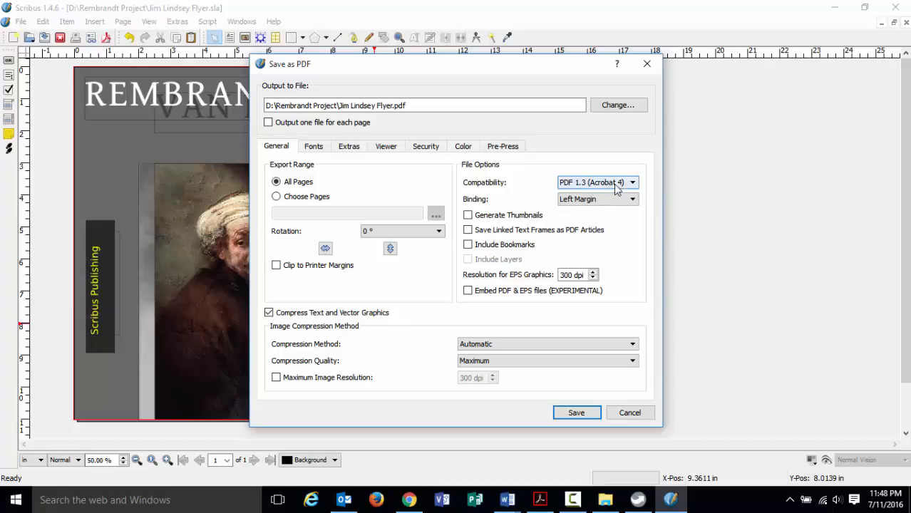
{"action": "left_click", "coordinate": [568, 184]}
{"action": "left_click", "coordinate": [531, 191]}
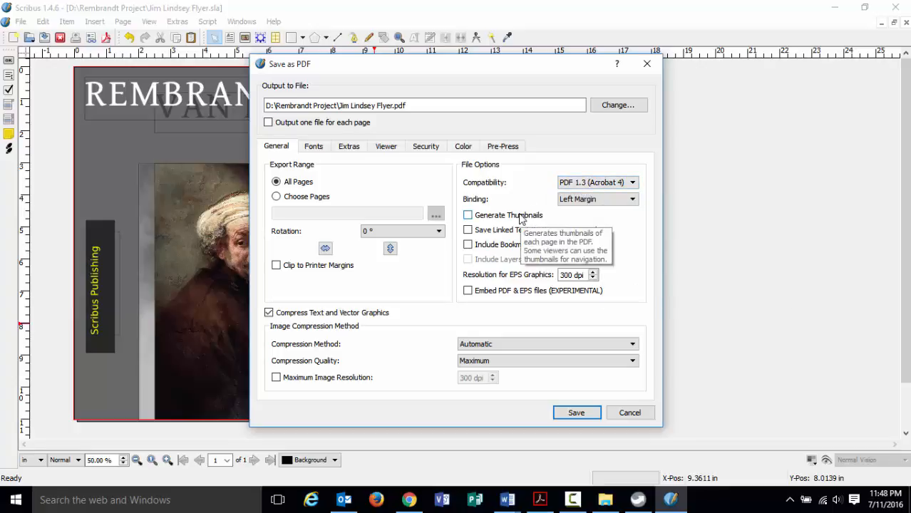
{"action": "left_click", "coordinate": [574, 413]}
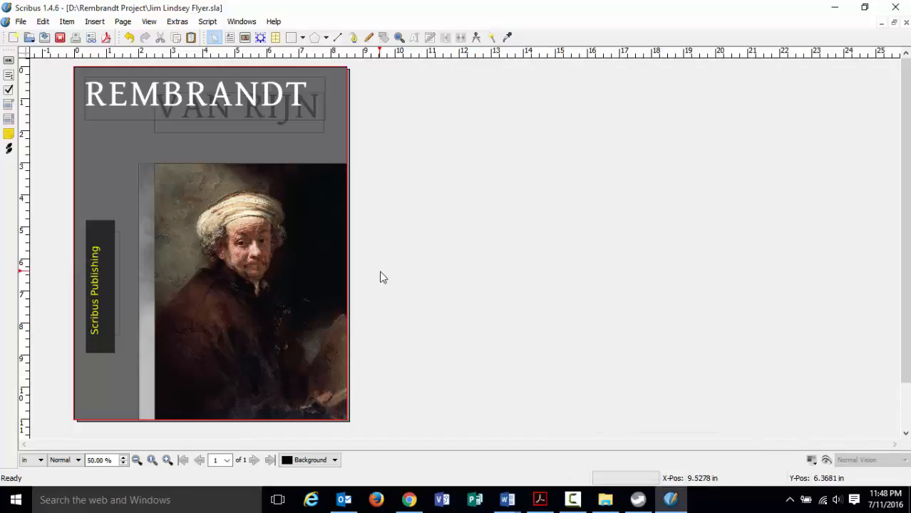
View the exported flyer PDF in Acrobat Reader, then close its tab and minimize Reader.
{"action": "left_click", "coordinate": [604, 499]}
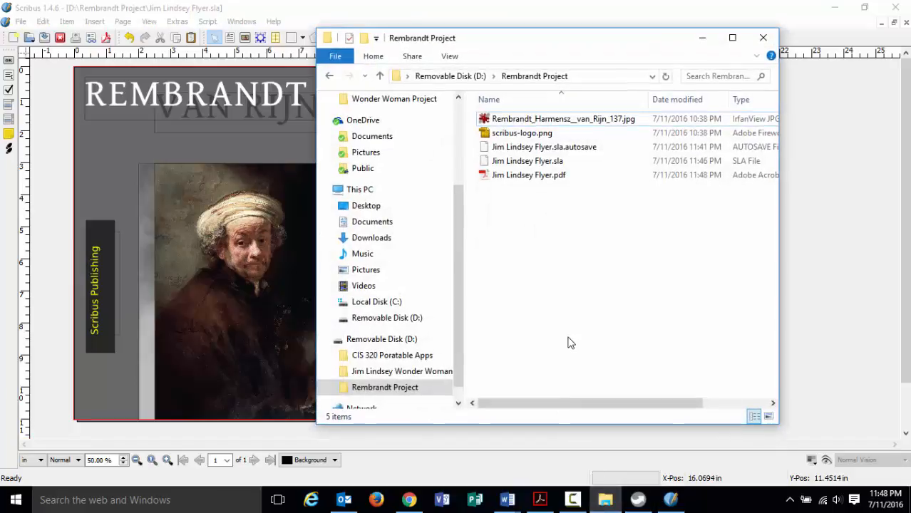
{"action": "double_click", "coordinate": [513, 177]}
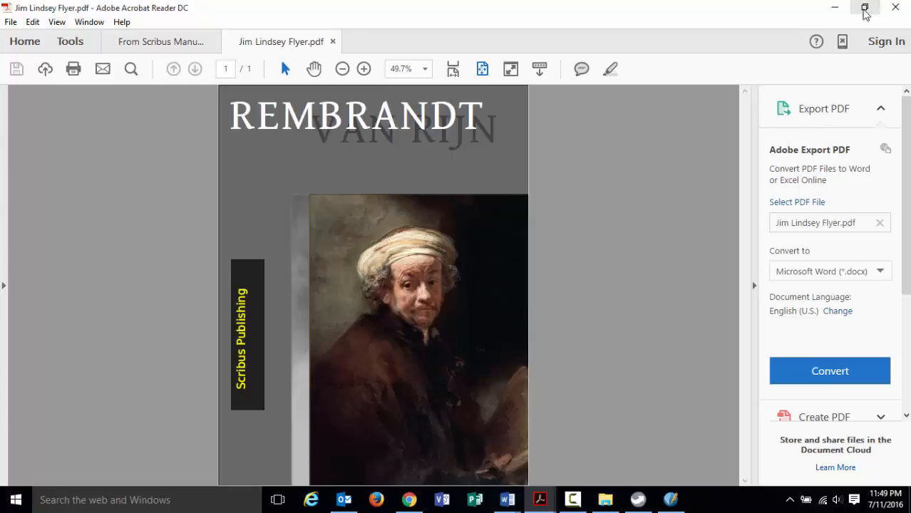
{"action": "left_click", "coordinate": [894, 8]}
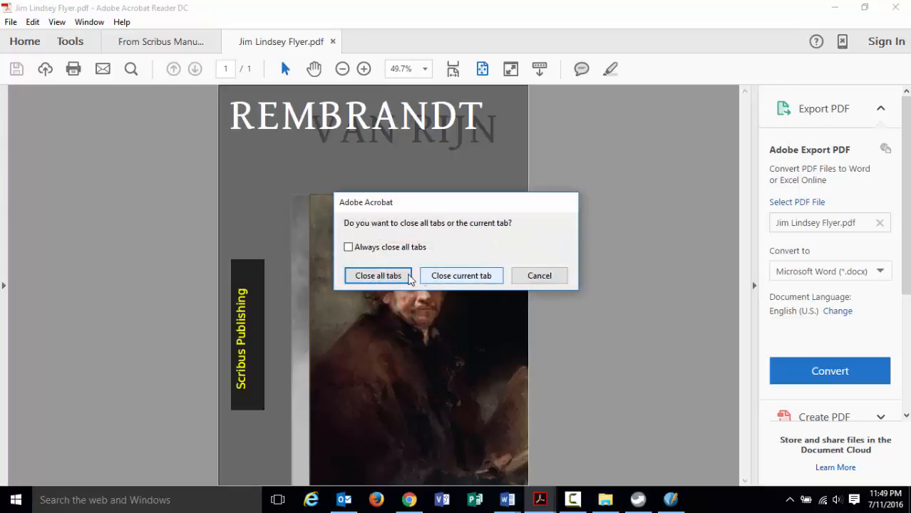
{"action": "left_click", "coordinate": [471, 275]}
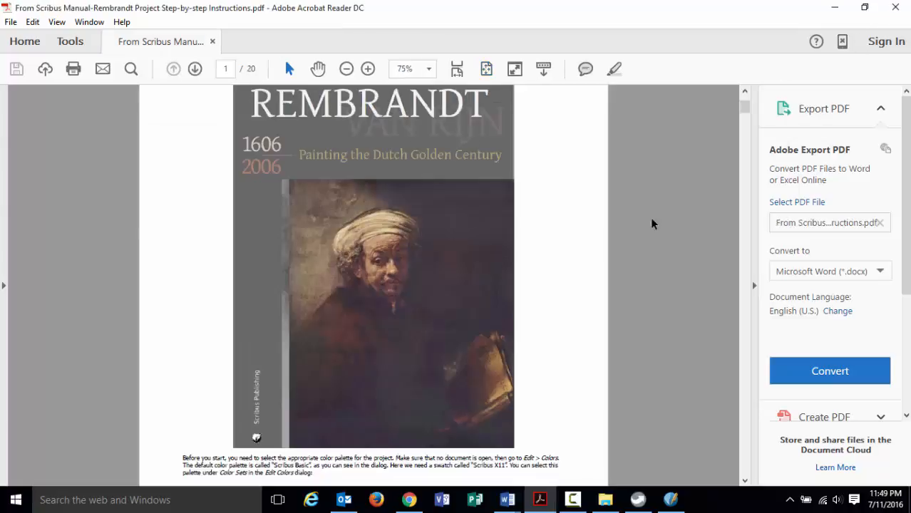
{"action": "left_click", "coordinate": [835, 8]}
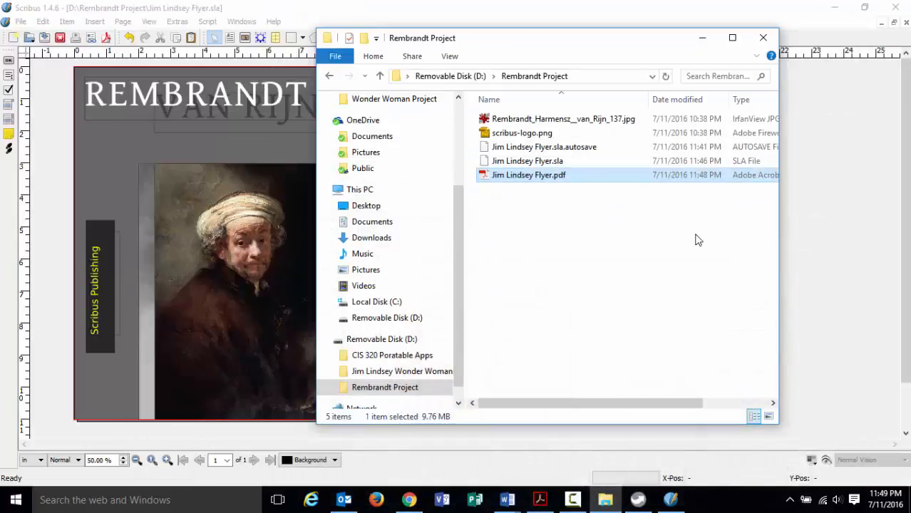
Re-export the cover to the same PDF, ignoring preflight errors and keeping PDF 1.3 compatibility.
{"action": "left_click", "coordinate": [813, 234]}
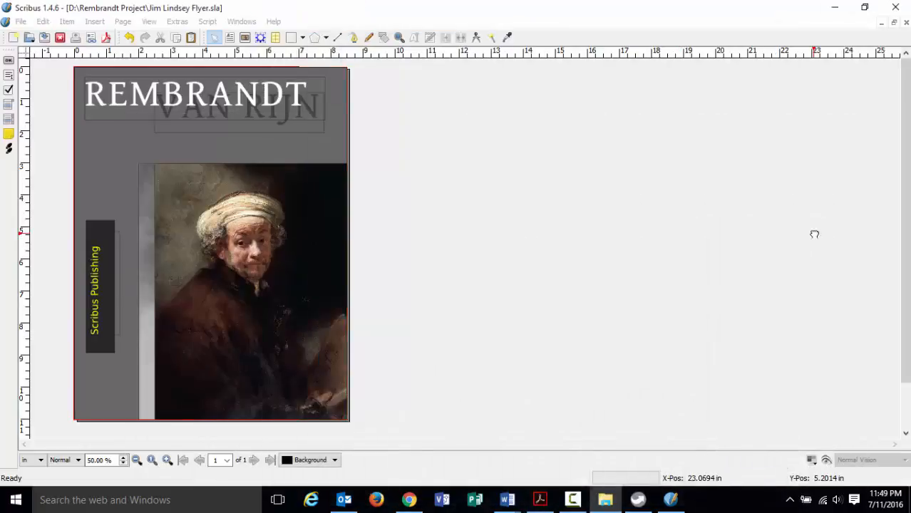
{"action": "left_click", "coordinate": [21, 22]}
{"action": "mouse_move", "coordinate": [39, 212]}
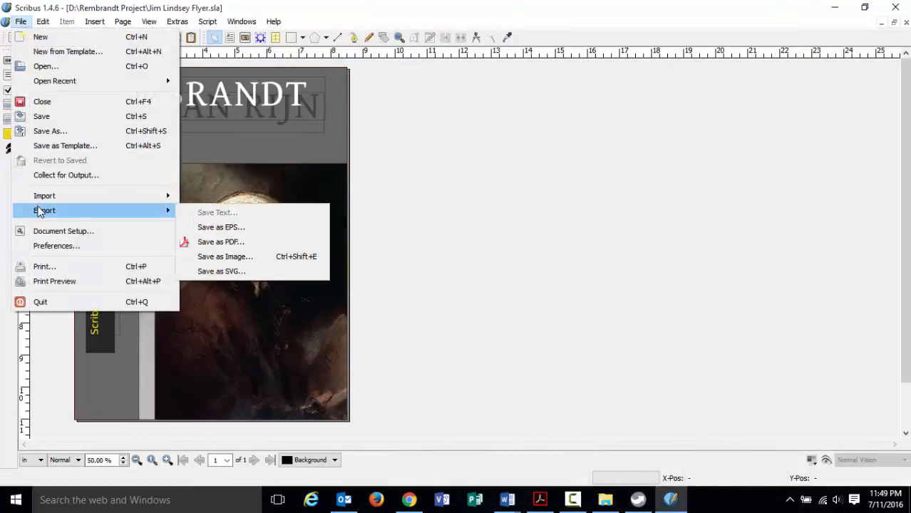
{"action": "left_click", "coordinate": [226, 246]}
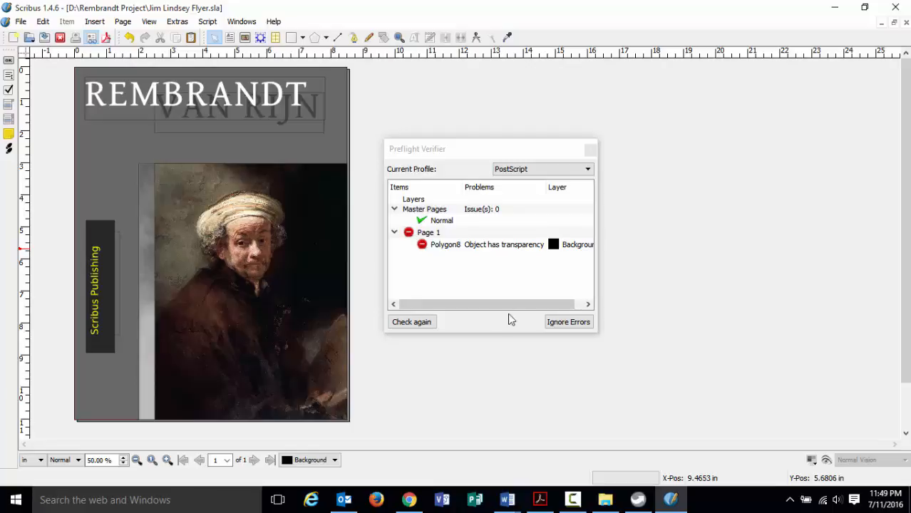
{"action": "left_click", "coordinate": [554, 324]}
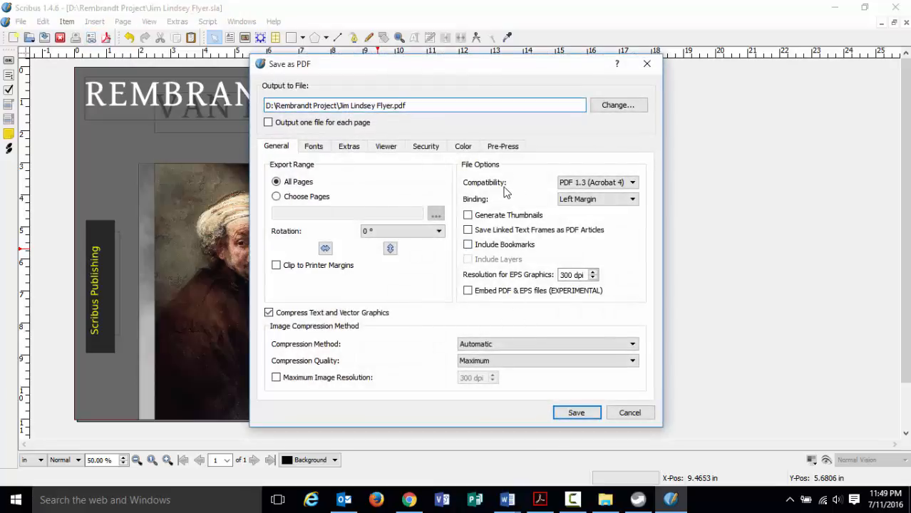
{"action": "left_click", "coordinate": [574, 183]}
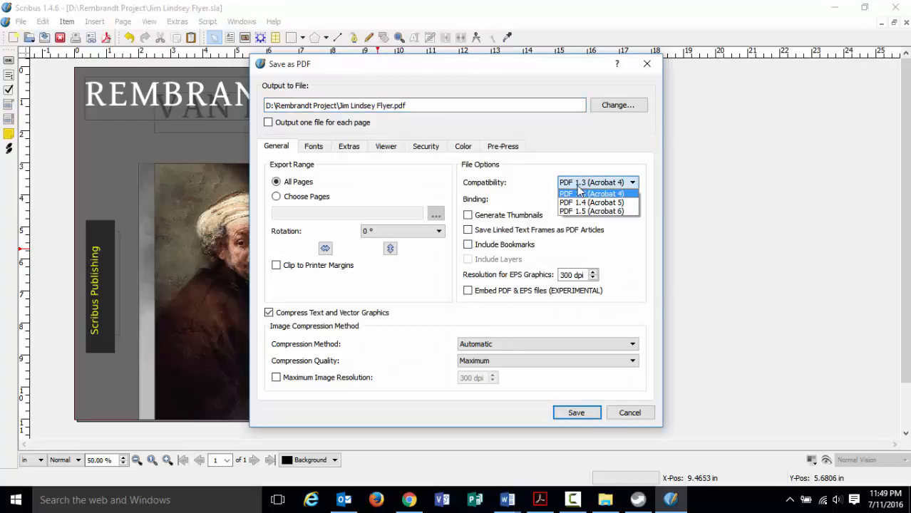
{"action": "left_click", "coordinate": [545, 191]}
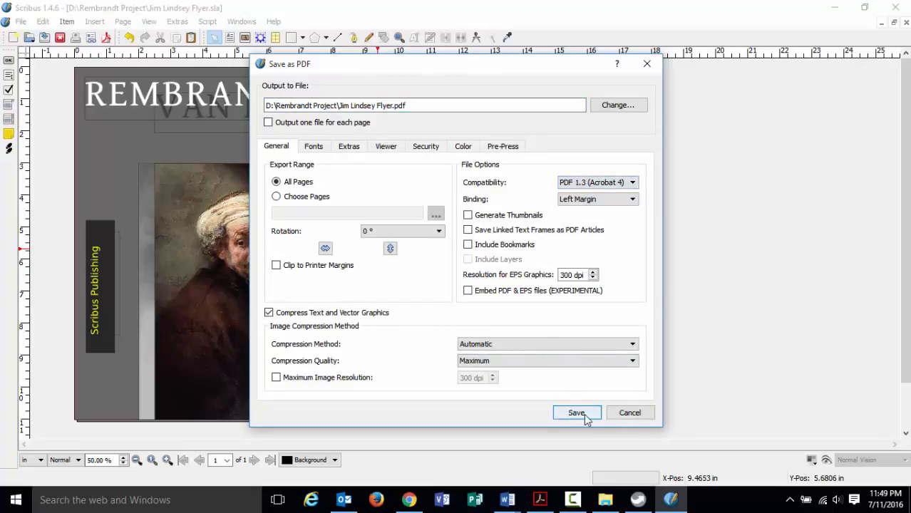
{"action": "left_click", "coordinate": [629, 413]}
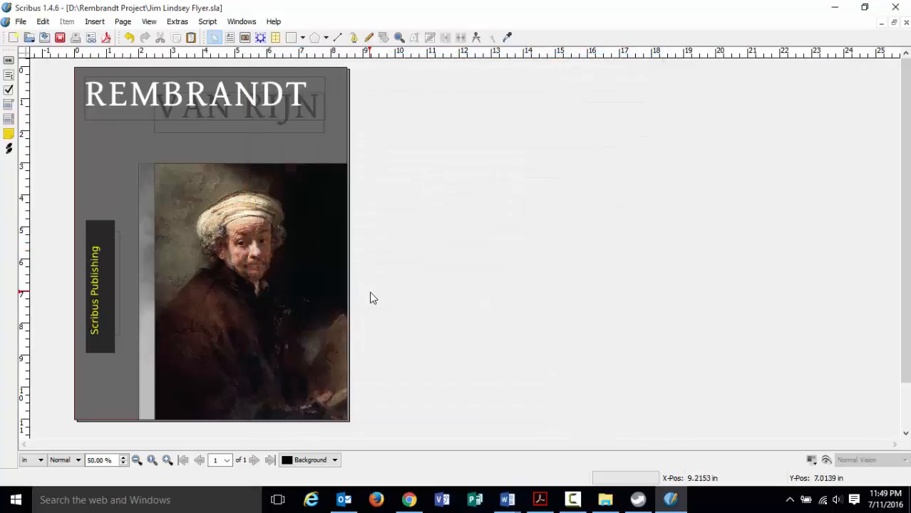